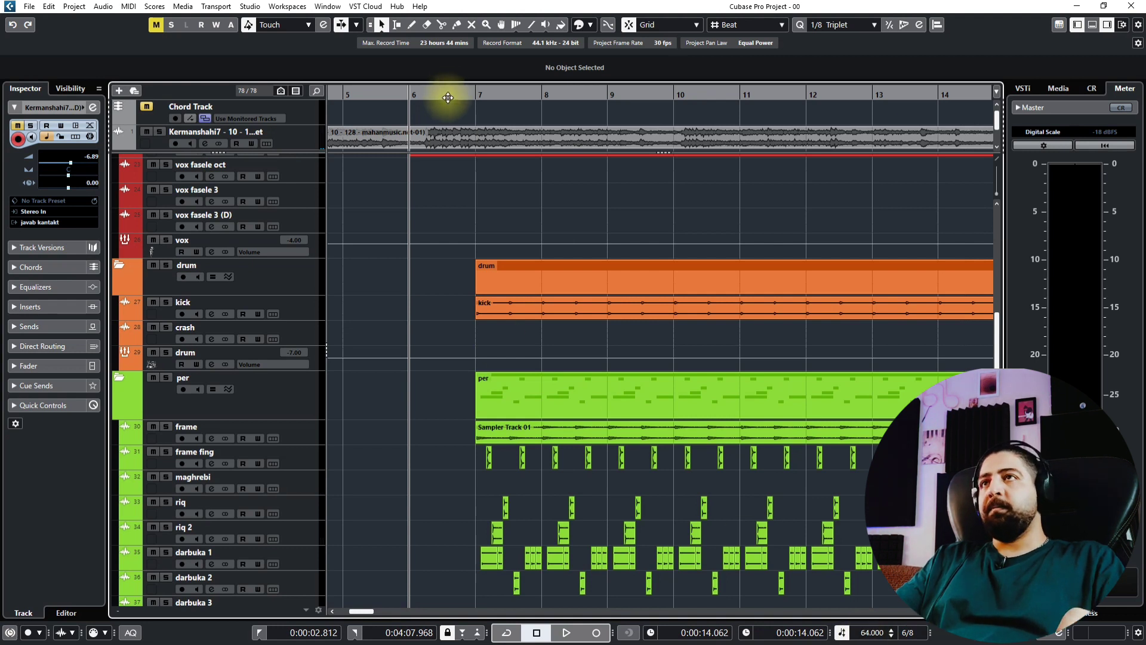
Play the project from bar 6 to hear the entrance of the drum and percussion parts at bar 7
left_click_drag(457, 97, 464, 98)
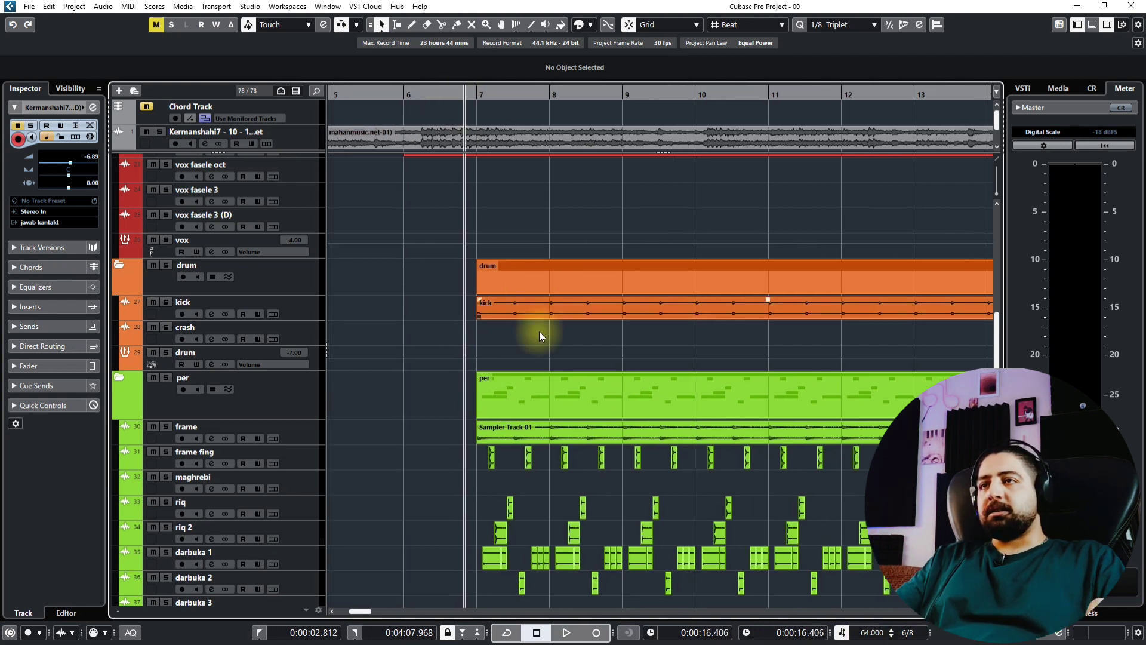
scroll(550, 457, "up", 2)
scroll(550, 457, "down", 3)
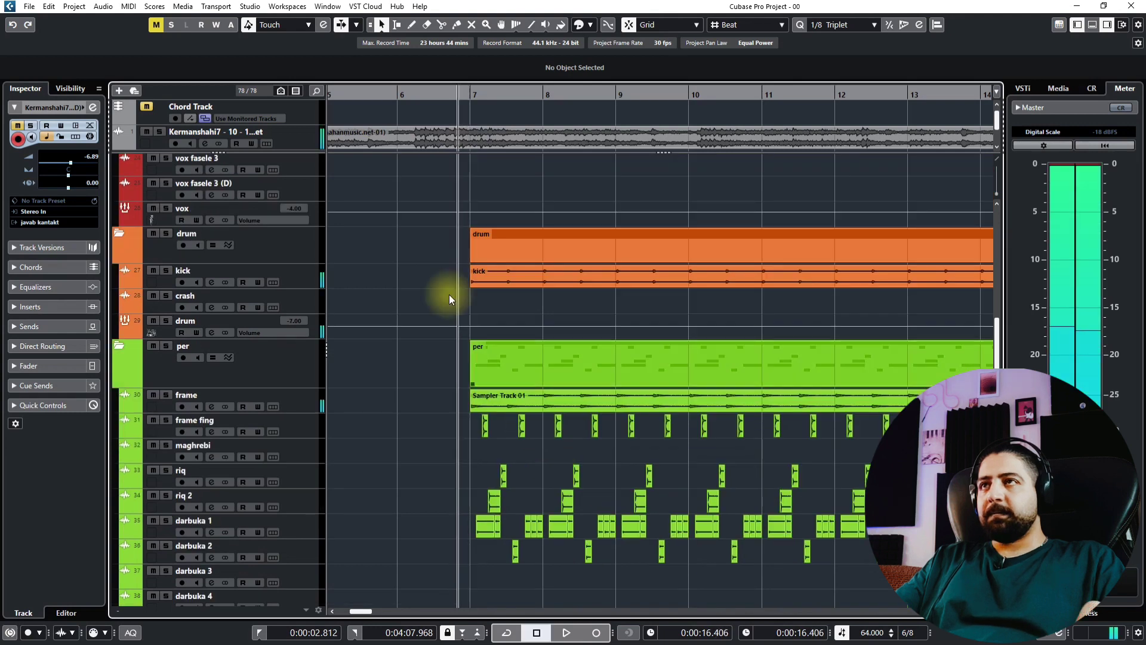
left_click(396, 97)
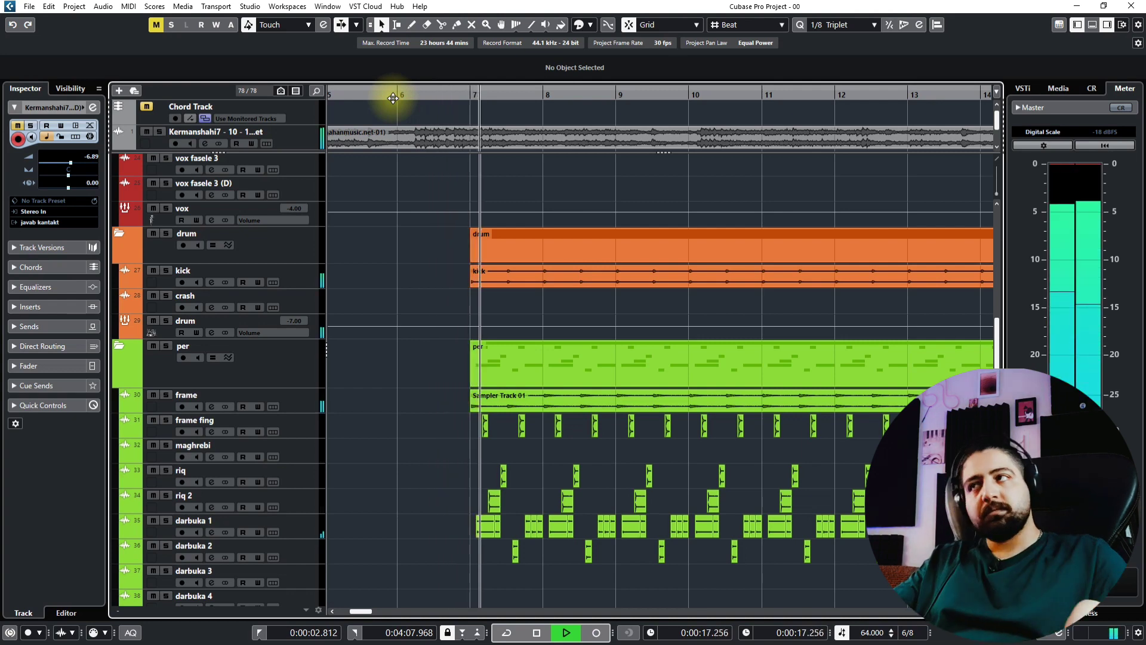
scroll(541, 278, "down", 2)
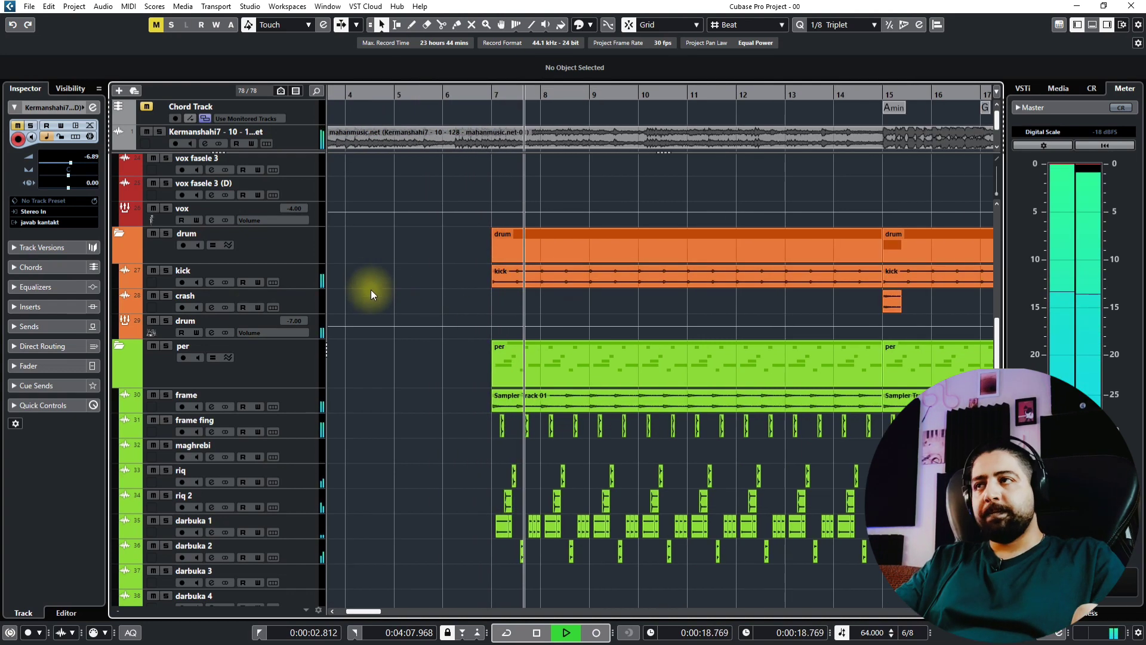
Solo the kick track to hear it in isolation during playback
left_click(299, 280)
key("s")
left_click_drag(521, 268, 412, 279)
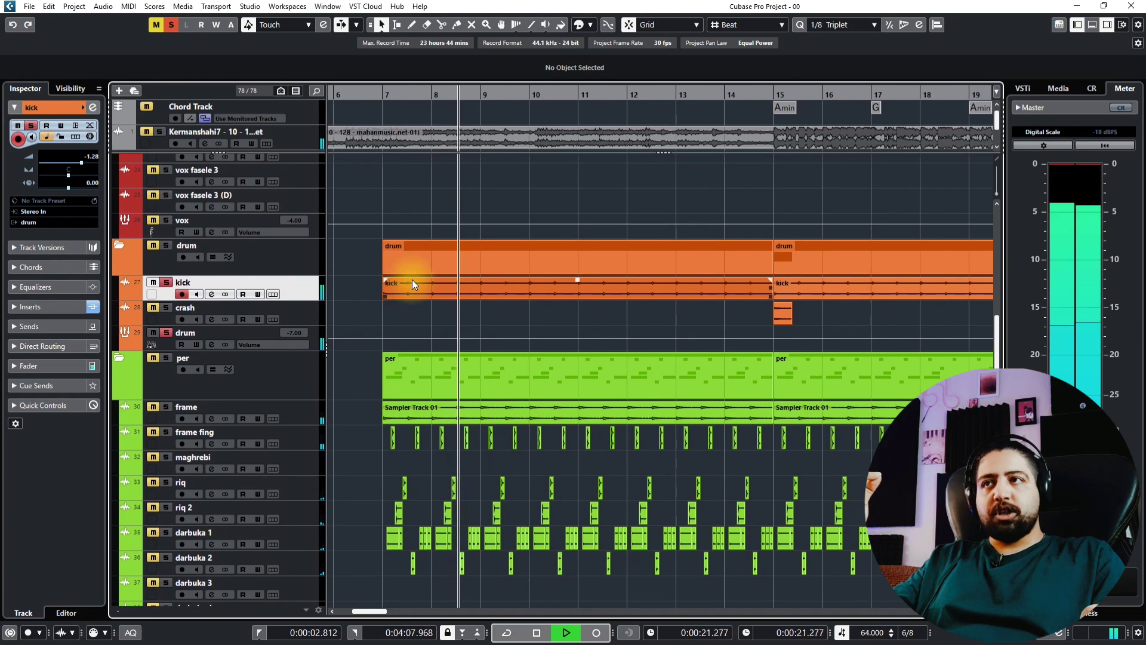
Inspect the kick track's Pro-Q 3 insert, audition its narrow cut near 413 Hz, then close the plug-in and stop playback
left_click(35, 306)
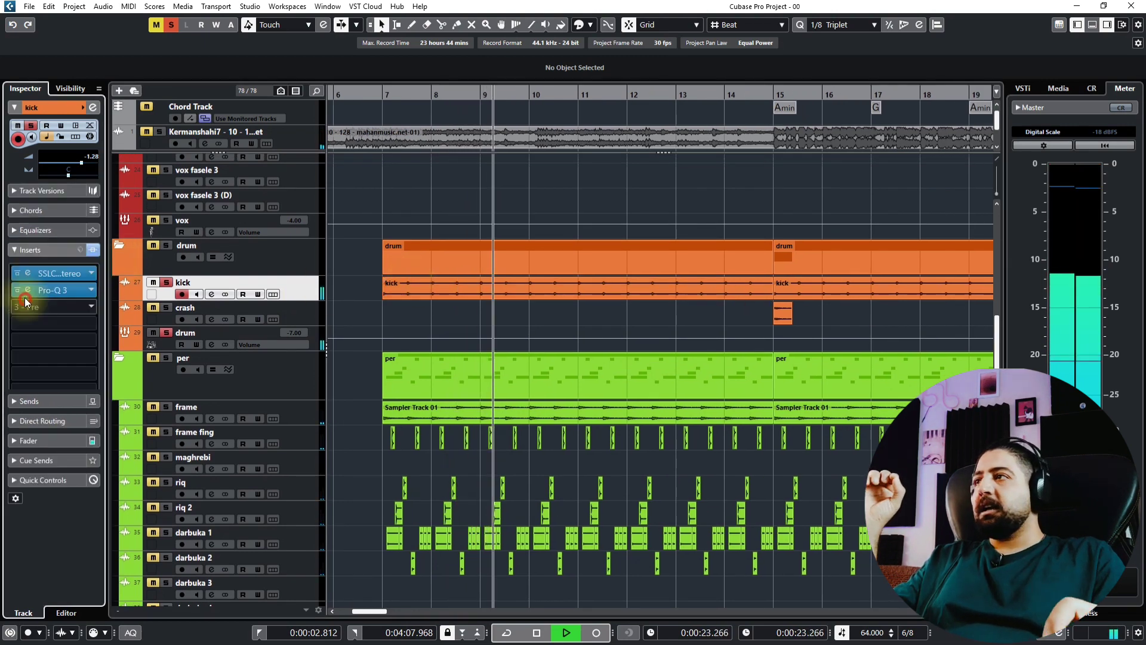
left_click(53, 225)
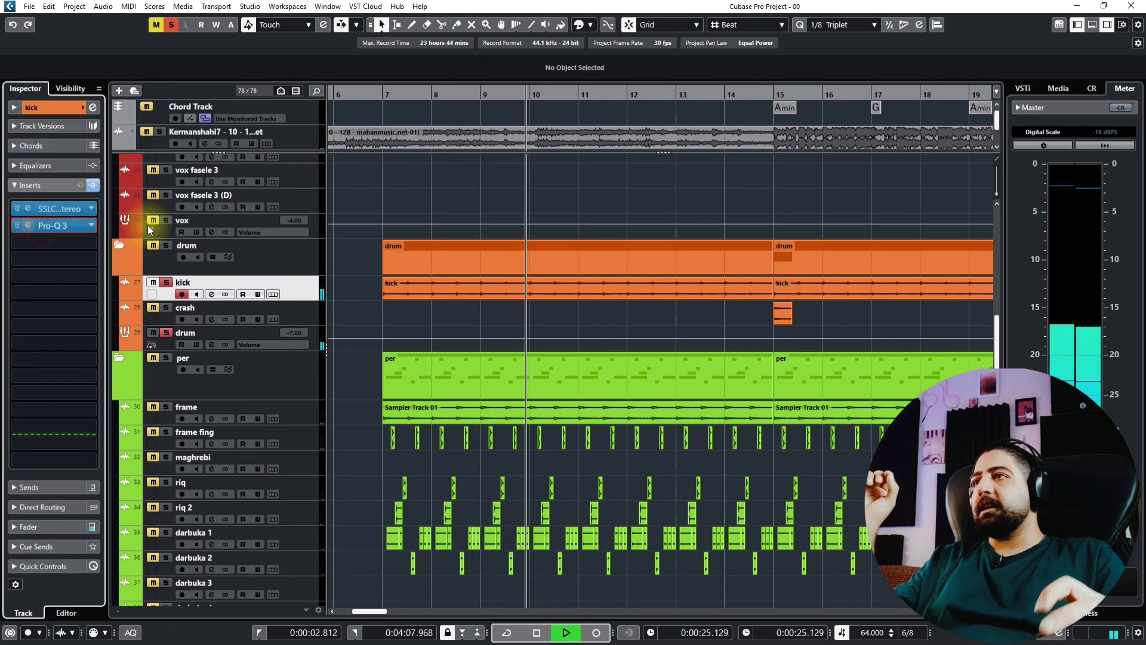
mouse_move(506, 394)
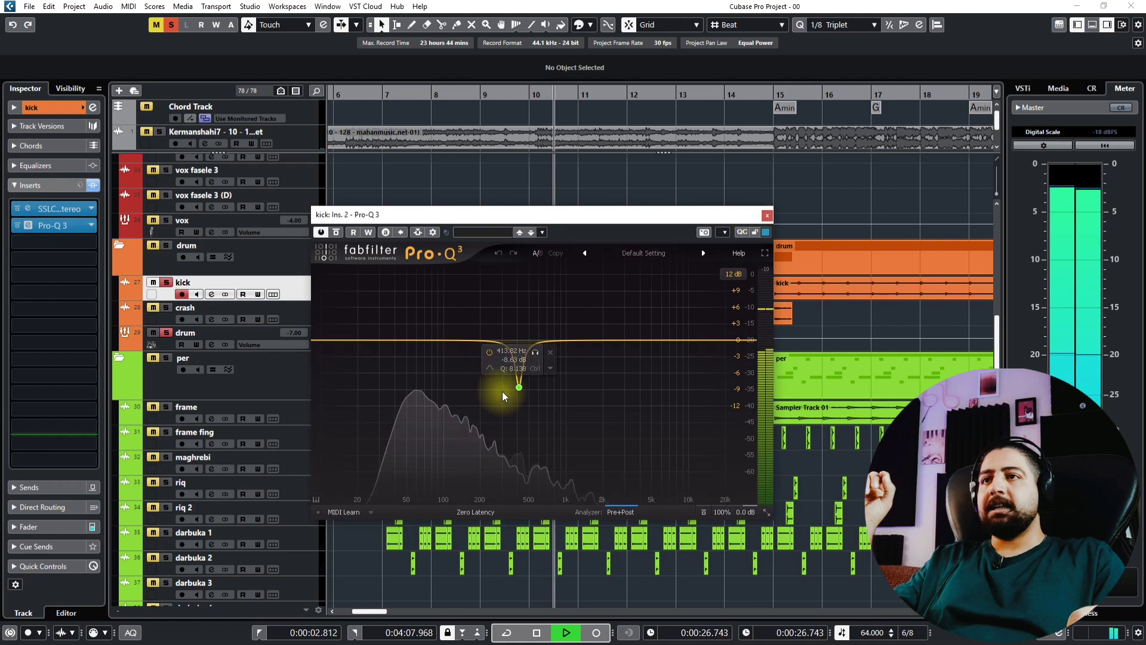
left_click(536, 357)
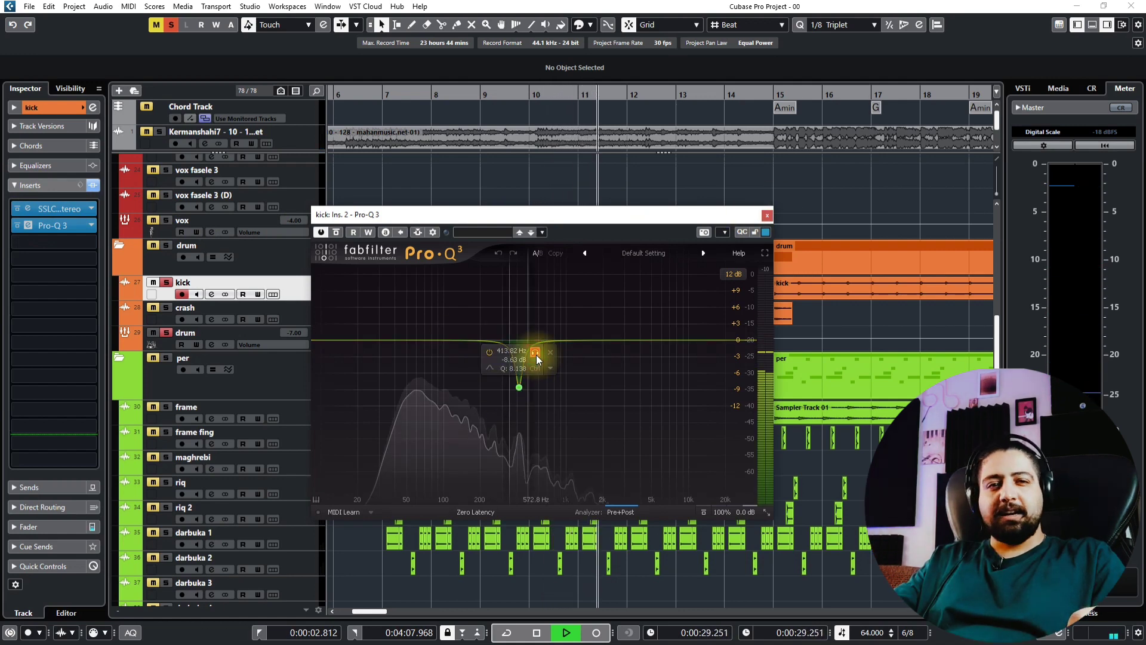
left_click(536, 354)
left_click(767, 215)
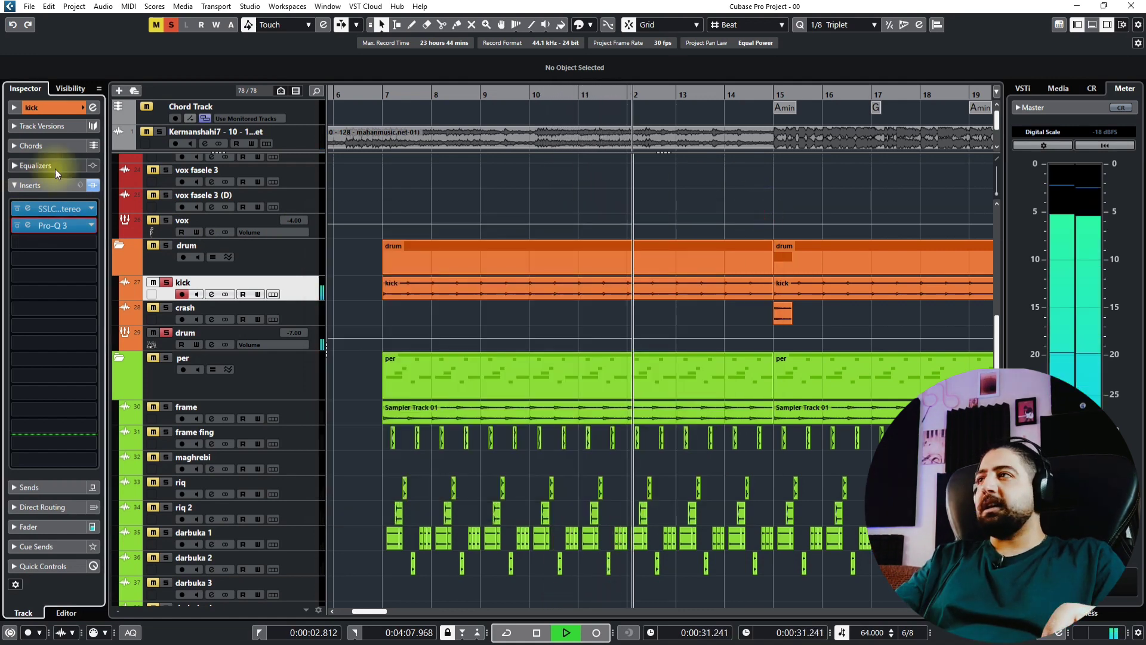
key("space")
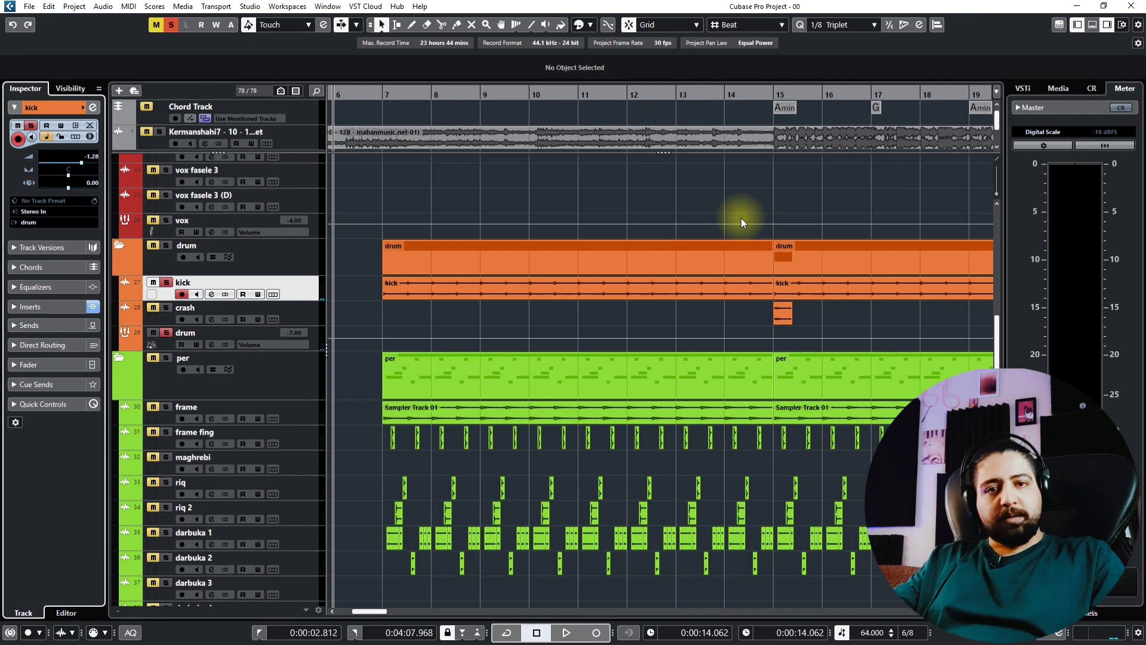
Turn off the solo on the kick track
left_click_drag(710, 284, 581, 274)
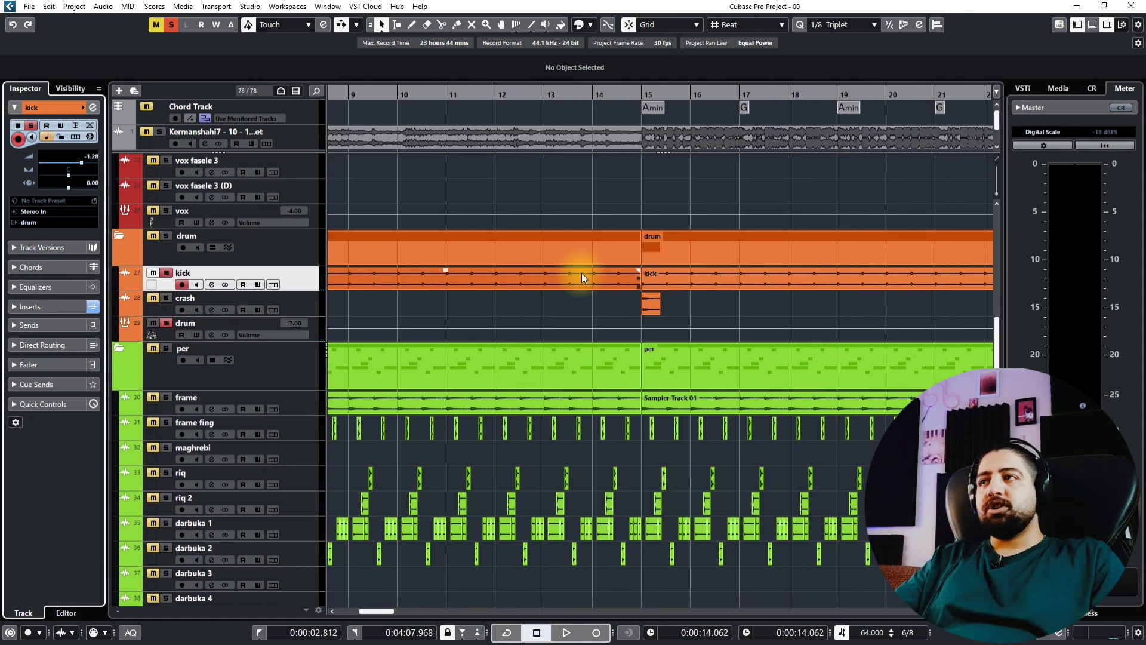
scroll(579, 273, "down", 3)
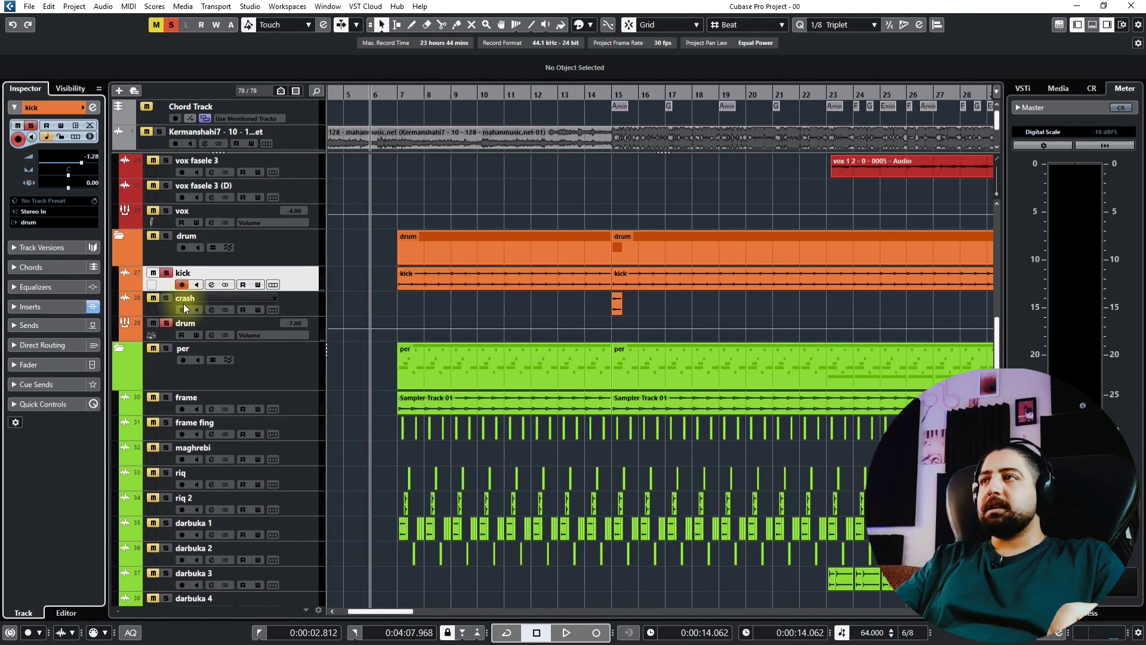
left_click(168, 273)
Examine how the kick, crash and percussion parts are laid out across the whole arrangement and around bar 7
left_click_drag(702, 272, 343, 292)
scroll(418, 291, "down", 3)
scroll(560, 296, "down", 3)
scroll(542, 289, "up", 1)
scroll(509, 292, "up", 1)
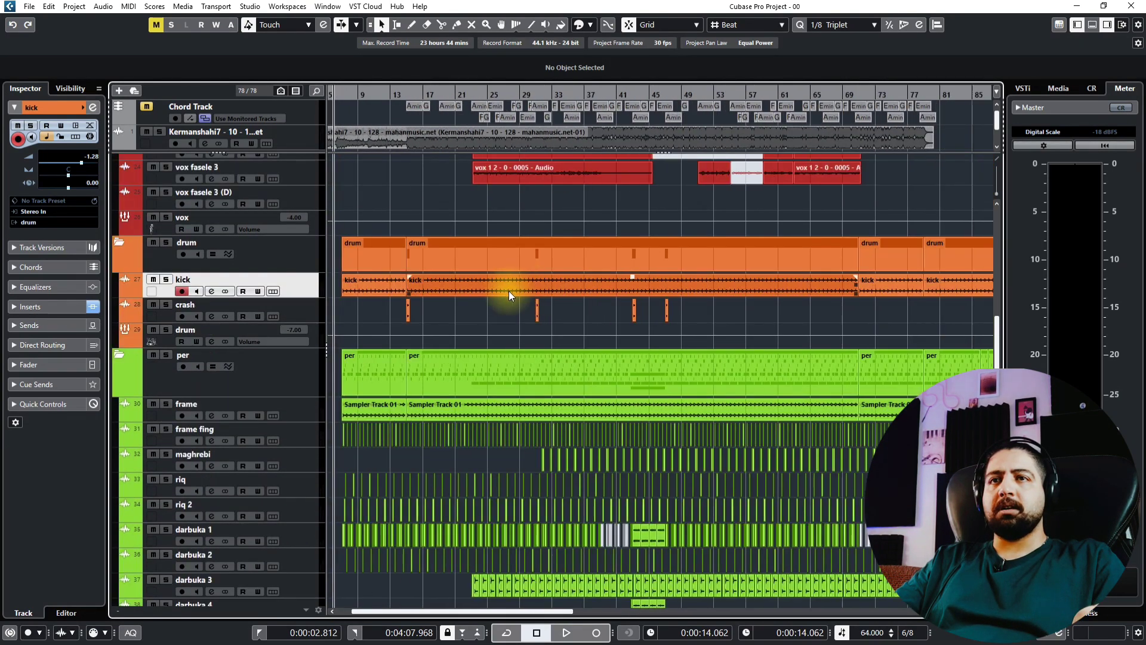
scroll(525, 291, "up", 1)
left_click_drag(597, 292, 694, 294)
scroll(384, 378, "up", 4)
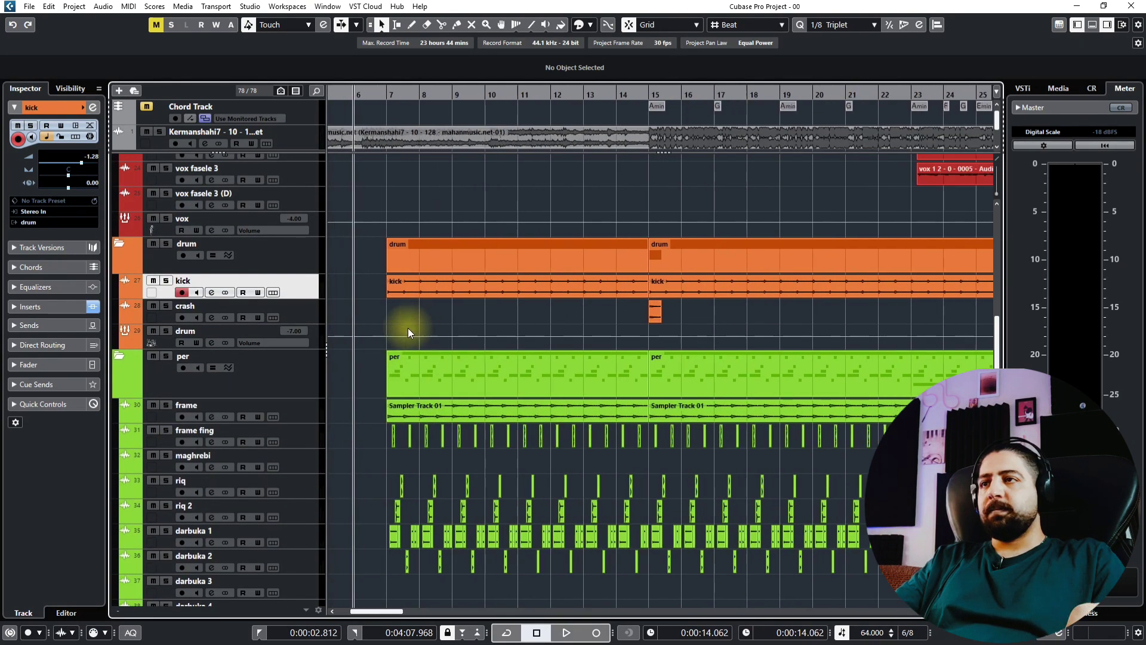
scroll(388, 293, "down", 5)
scroll(402, 281, "up", 3)
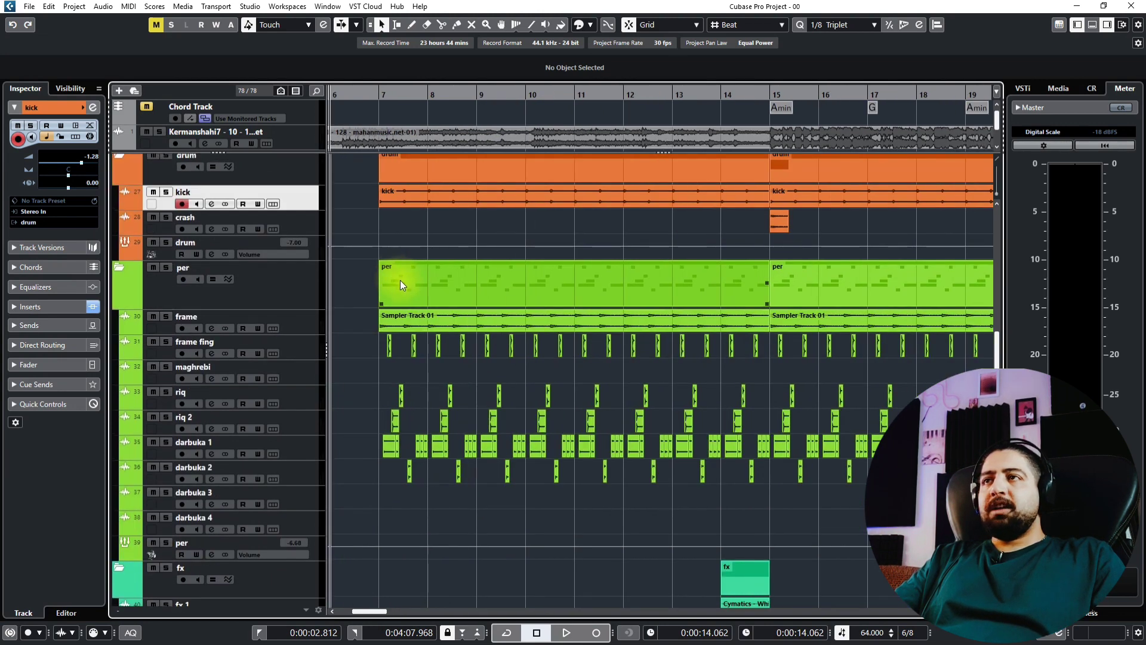
scroll(412, 280, "up", 2)
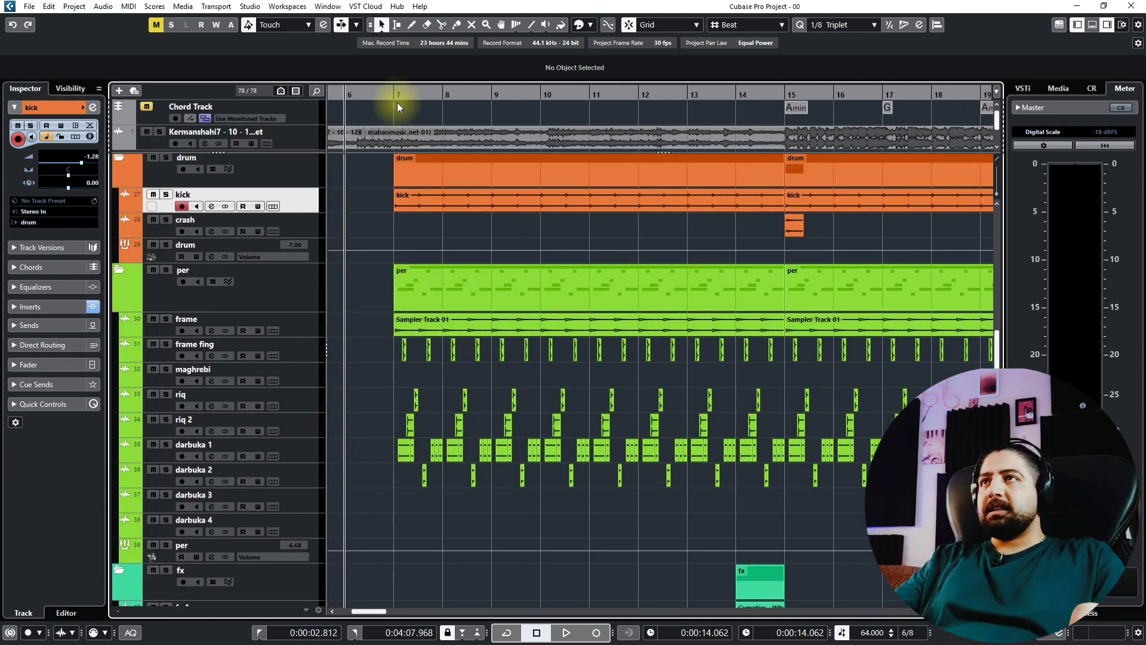
Start playback from midway through bar 6 and change the quantize preset to 1/16
left_click(373, 97)
key("space")
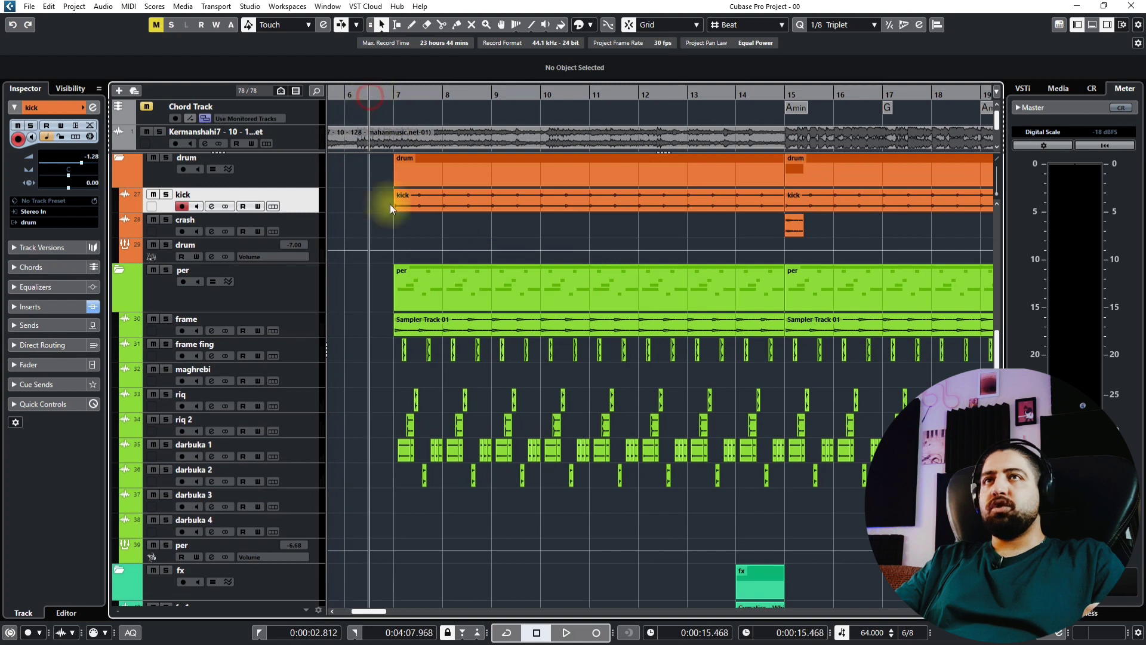
left_click(839, 26)
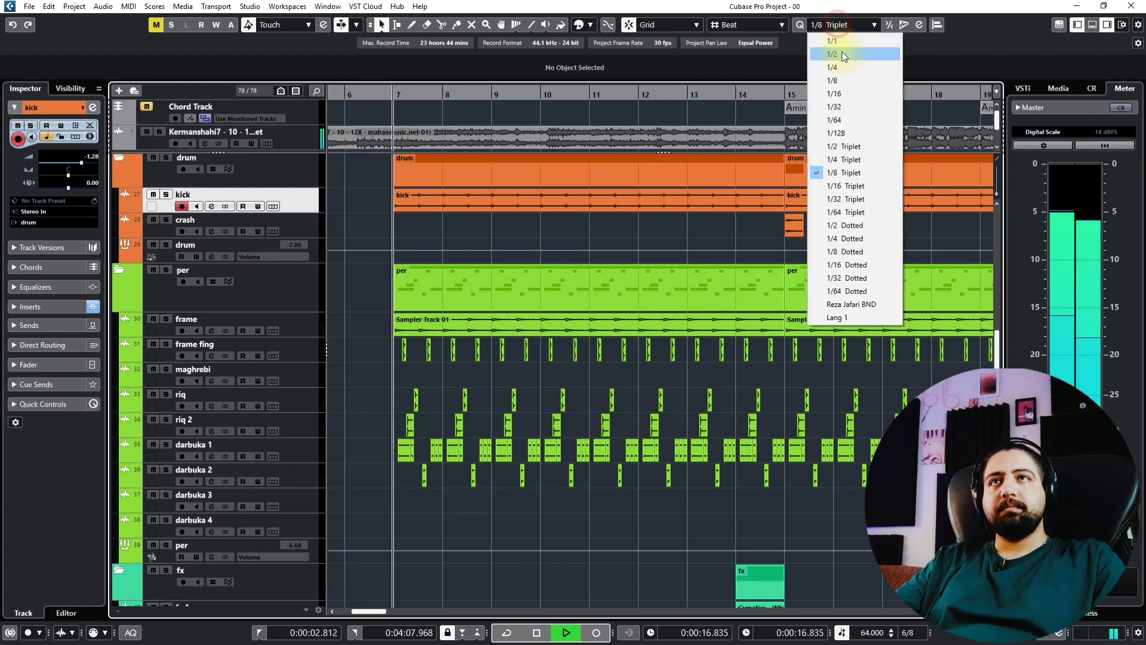
left_click(837, 91)
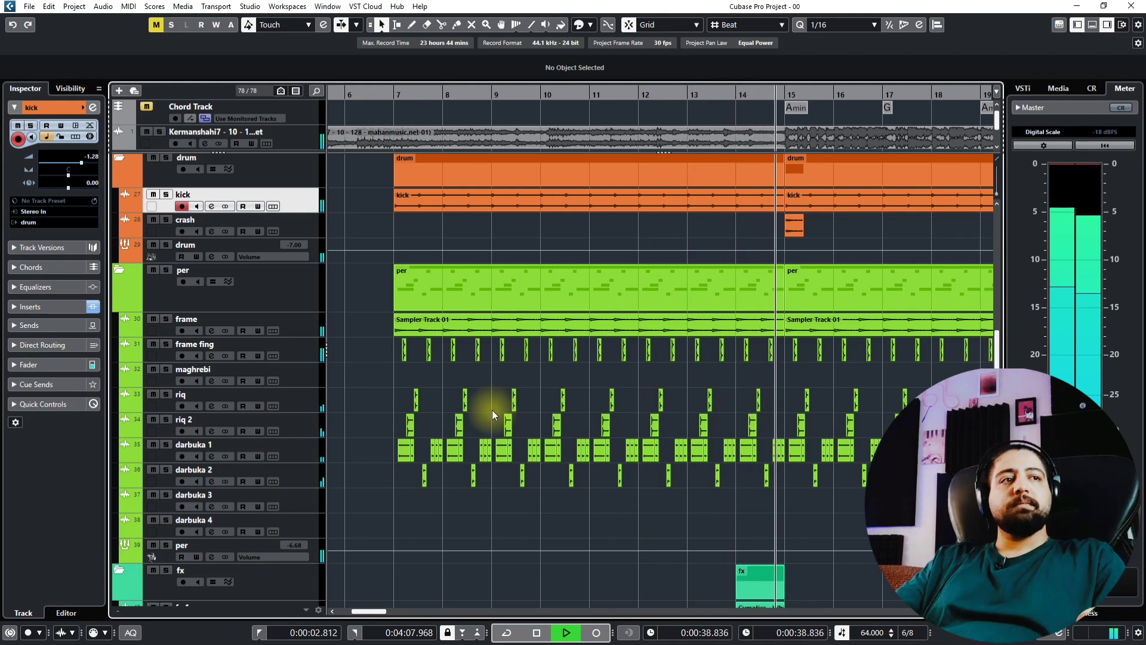
Listen to the section from bar 15 onward while examining the vocal, drum and percussion tracks
left_click_drag(815, 371, 498, 382)
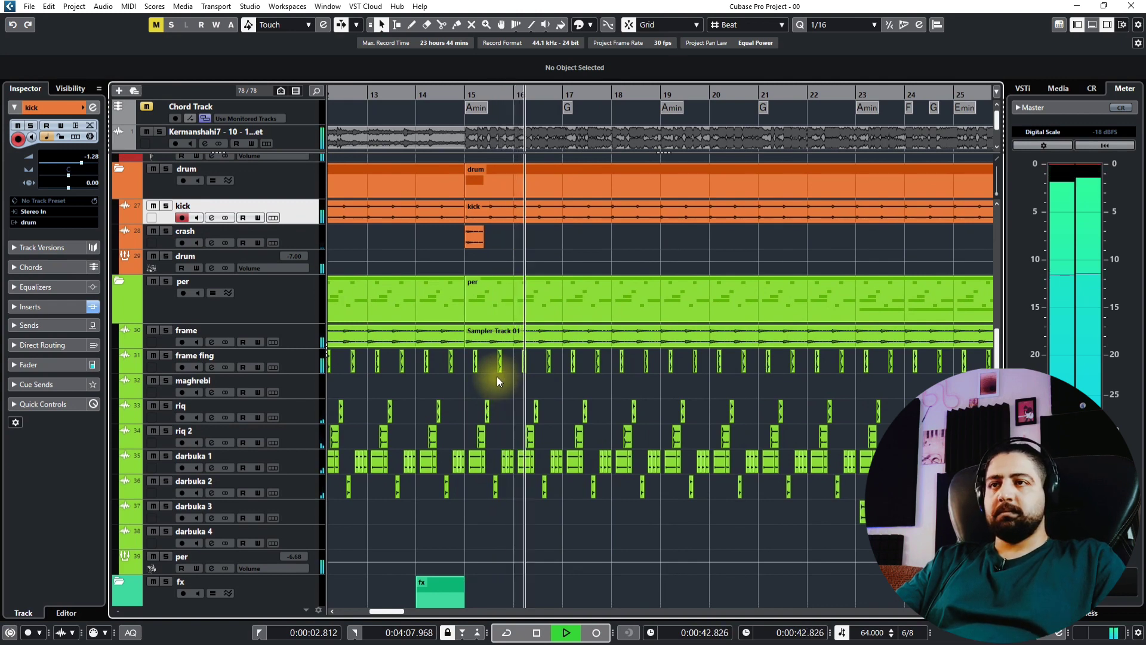
scroll(680, 389, "up", 3)
left_click_drag(680, 389, 633, 419)
scroll(632, 419, "up", 3)
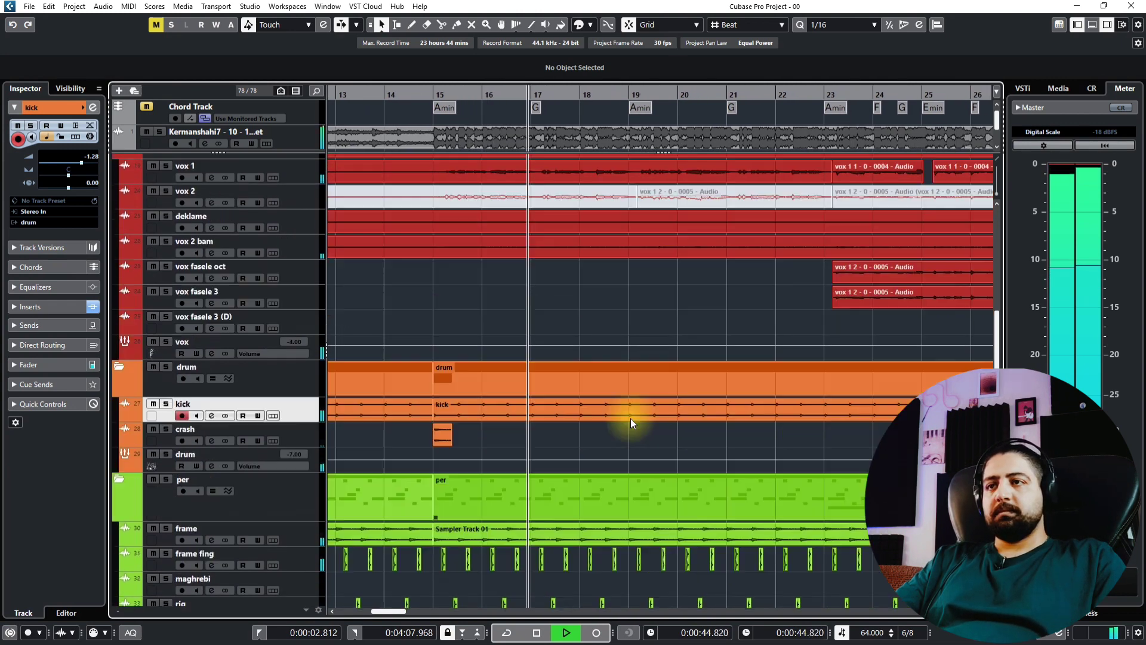
scroll(630, 417, "down", 6)
scroll(624, 413, "down", 3)
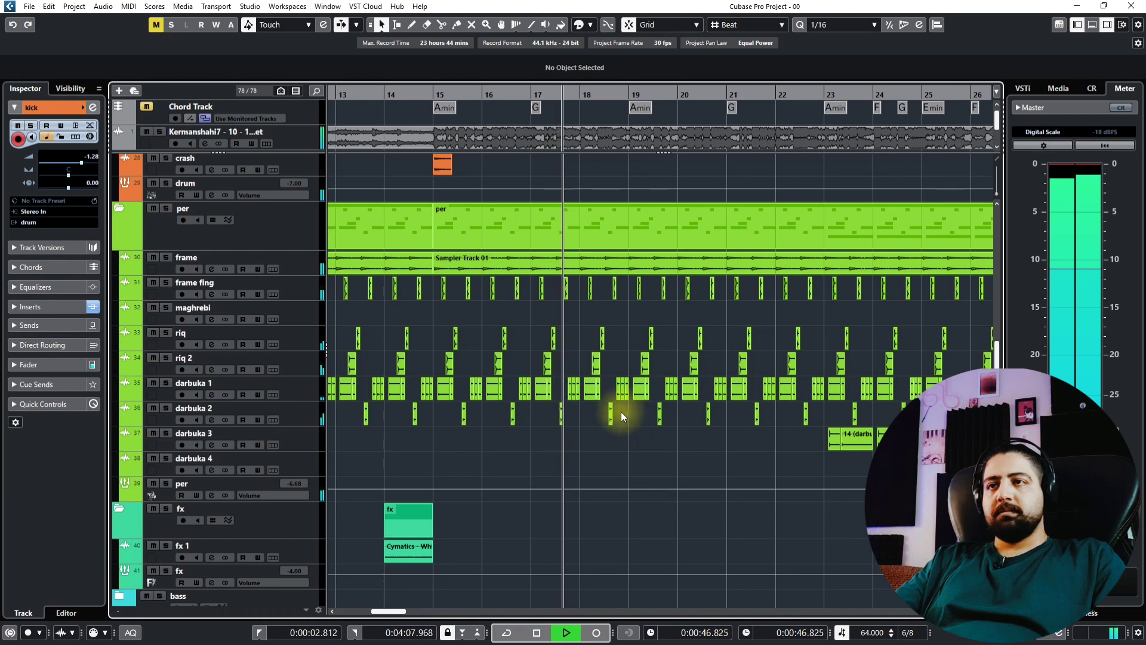
left_click_drag(618, 421, 603, 449)
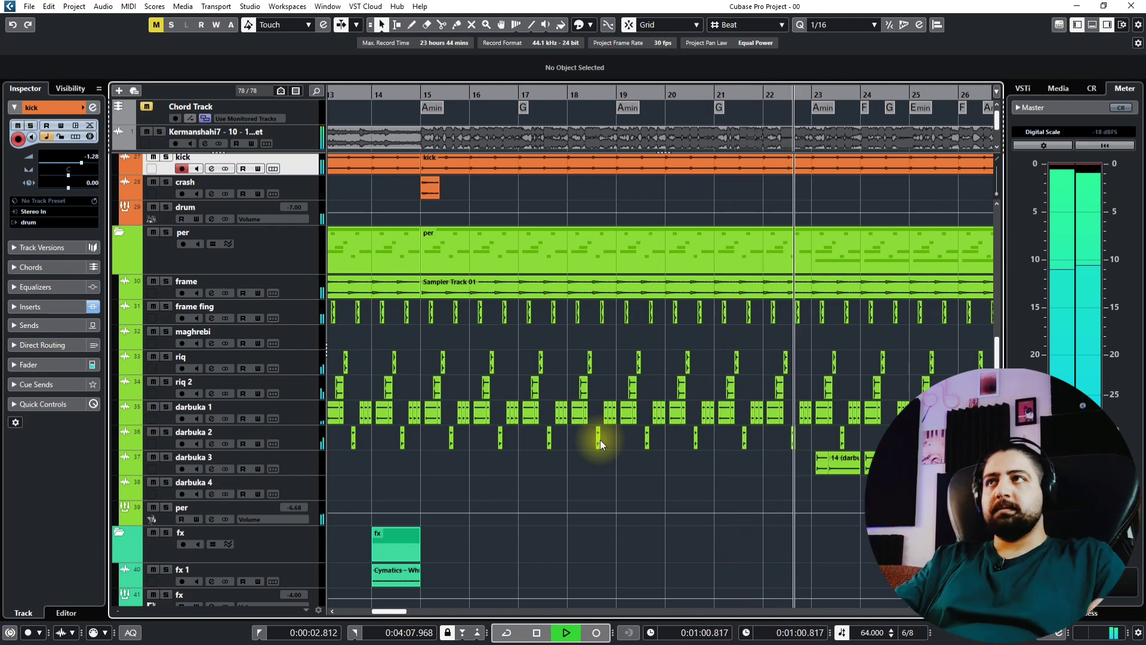
left_click_drag(800, 361, 627, 373)
left_click_drag(712, 394, 595, 401)
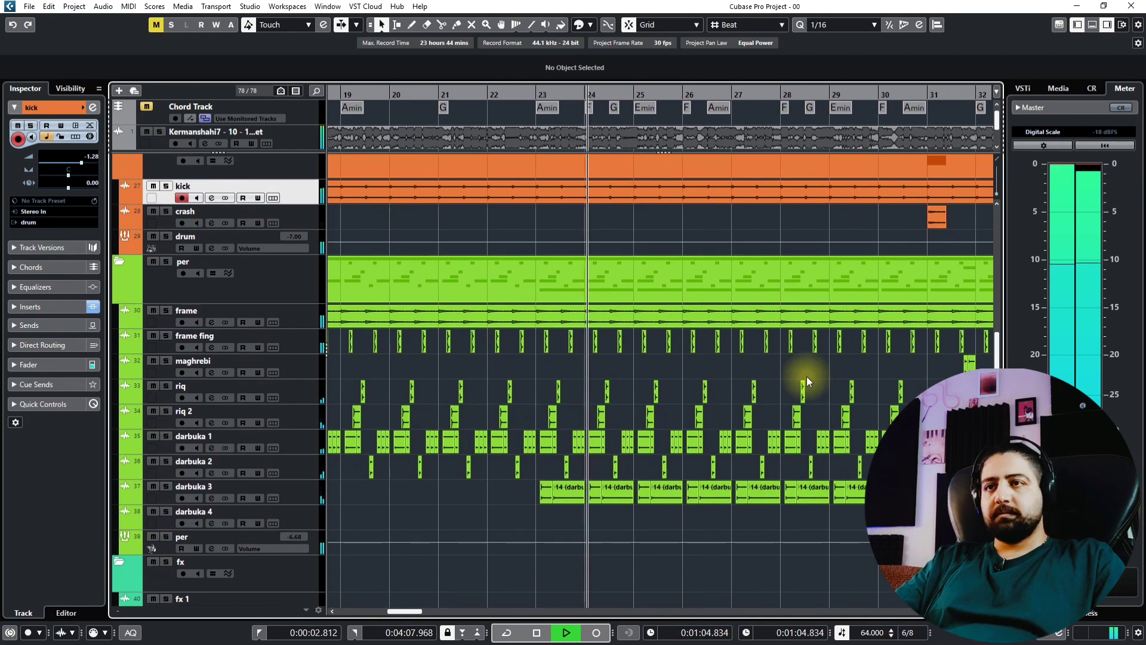
left_click_drag(803, 382, 784, 390)
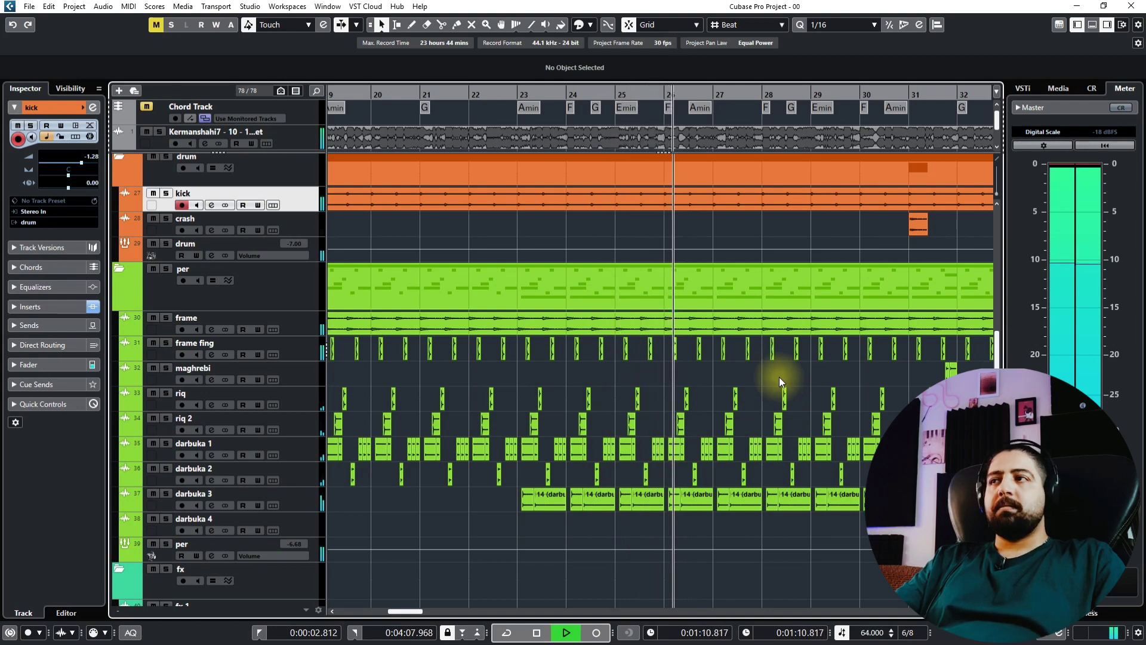
Examine the orcesral and javab kontakt tracks between about bars 22 and 45 during playback
left_click_drag(779, 377, 527, 384)
scroll(545, 384, "down", 15)
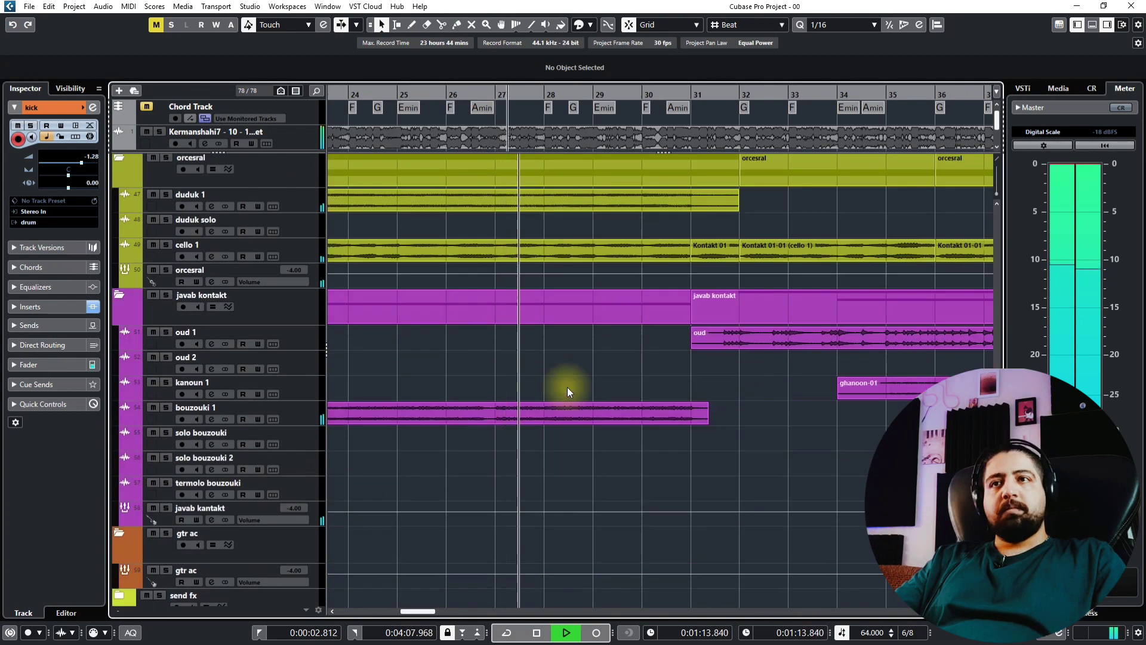
scroll(567, 387, "down", 3)
left_click_drag(653, 395, 573, 395)
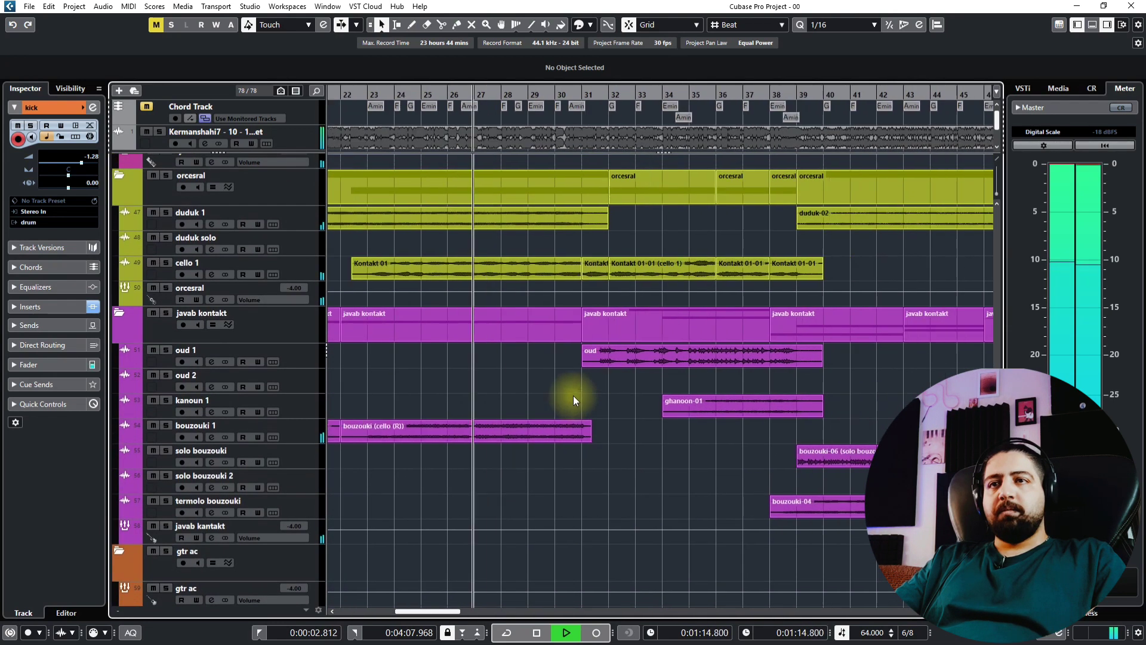
scroll(560, 180, "up", 3)
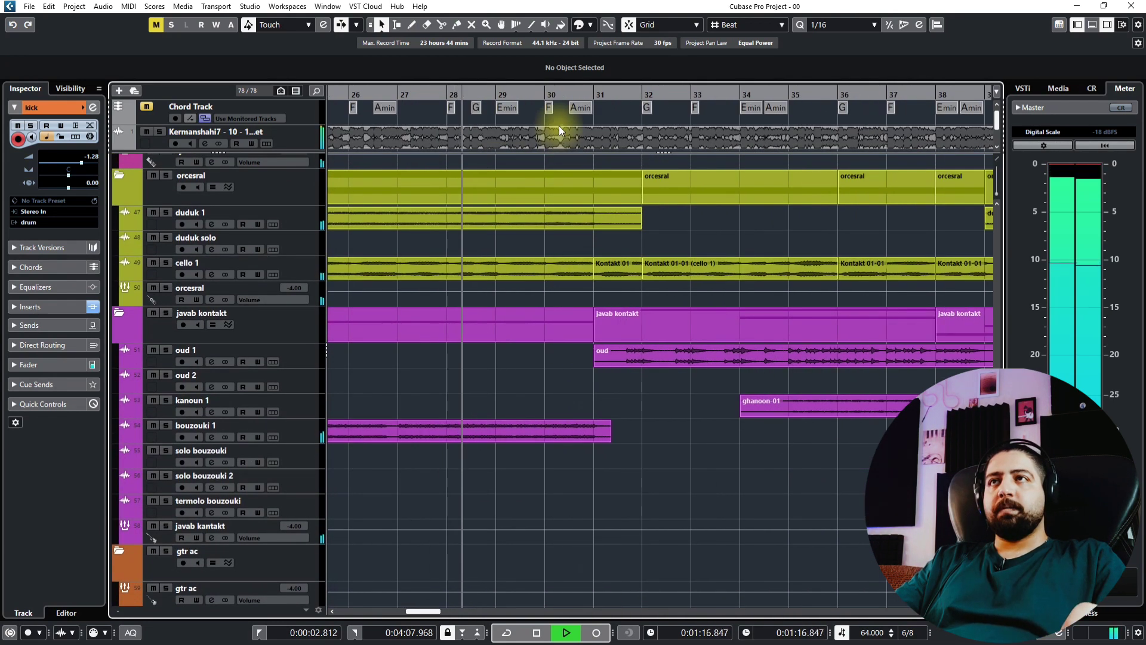
Jump playback to the middle of bar 30 and follow the cello, oud, kanoun and bouzouki parts past bar 40
left_click(573, 94)
left_click_drag(721, 263, 463, 250)
left_click_drag(683, 255, 561, 269)
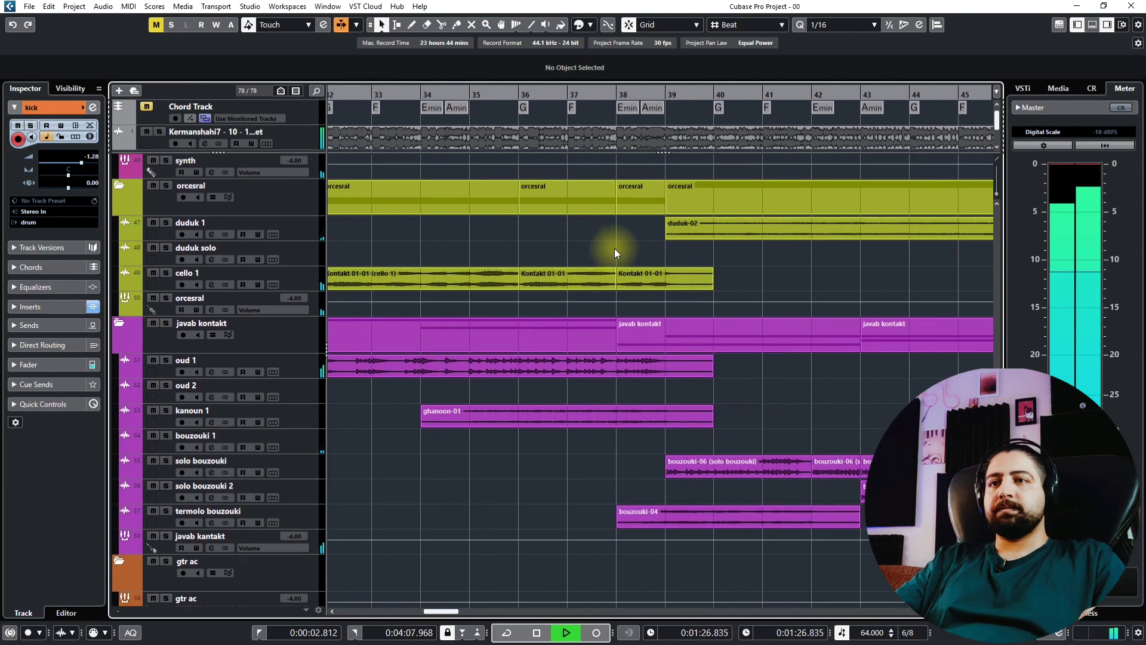
left_click_drag(501, 299, 630, 297)
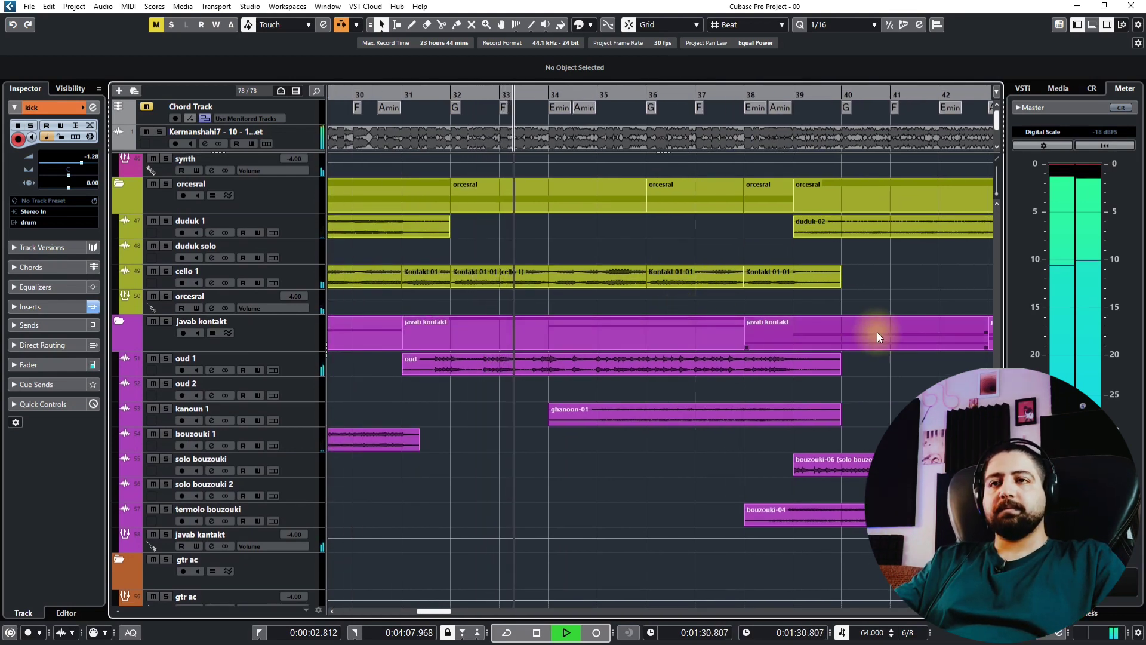
left_click_drag(876, 332, 818, 348)
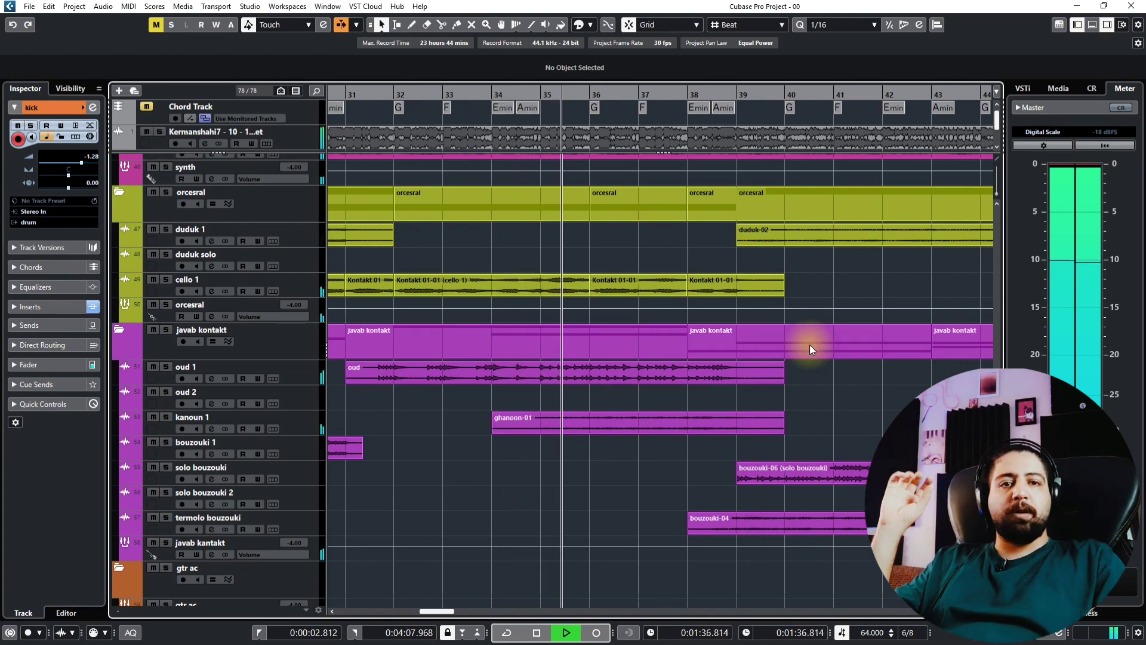
scroll(776, 343, "right", 1)
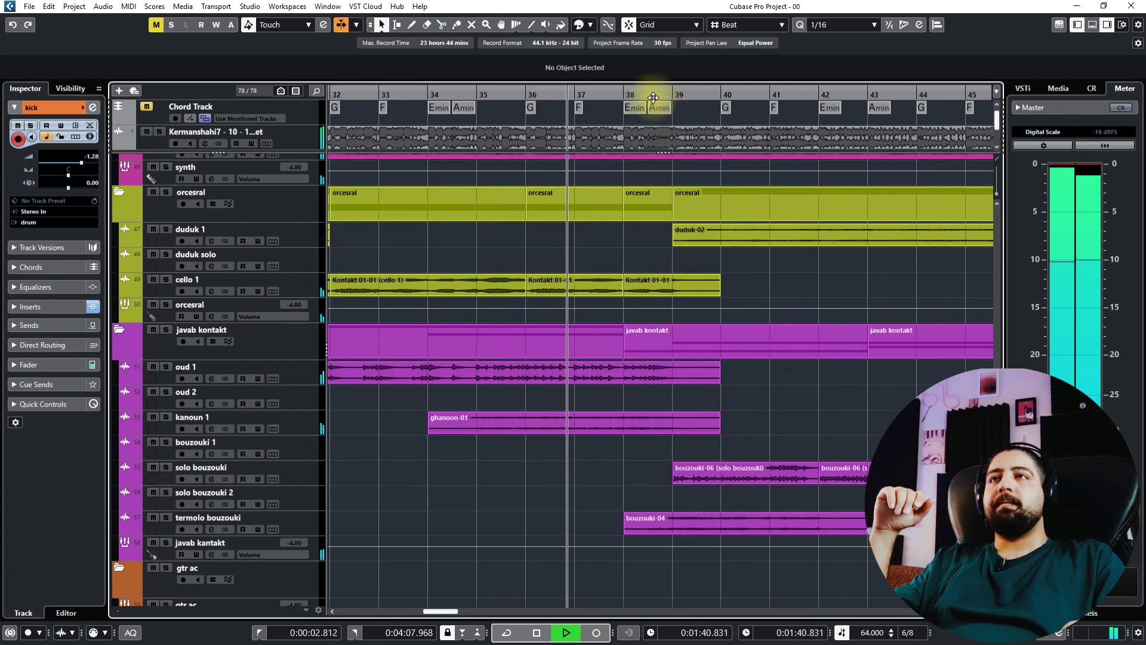
scroll(682, 272, "right", 2)
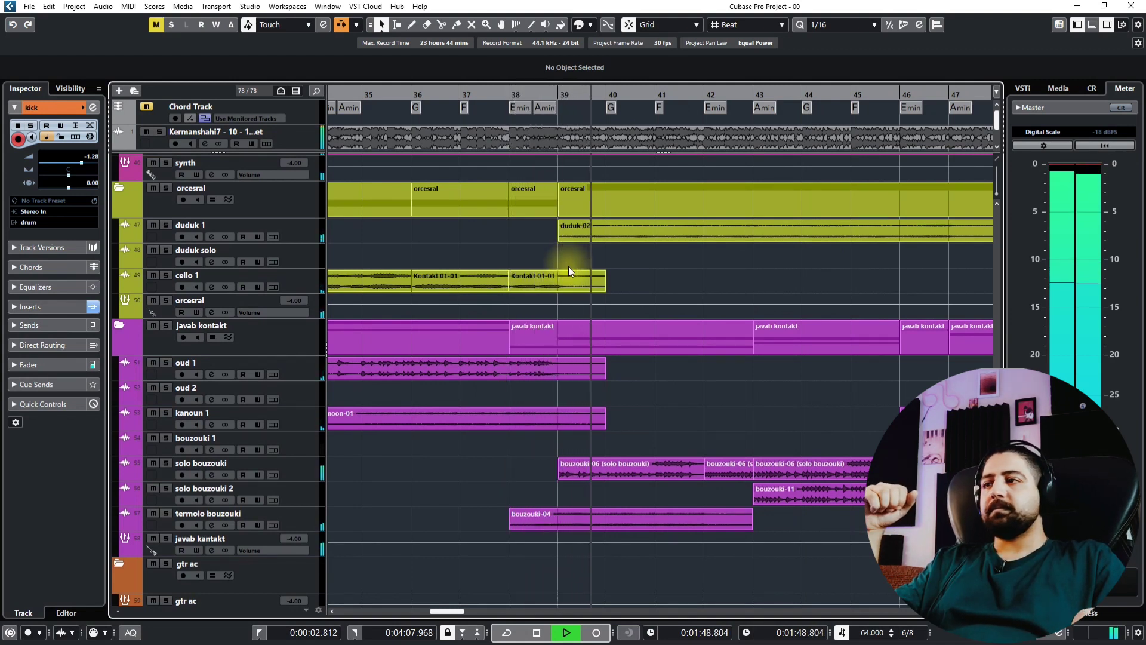
scroll(576, 334, "down", 5)
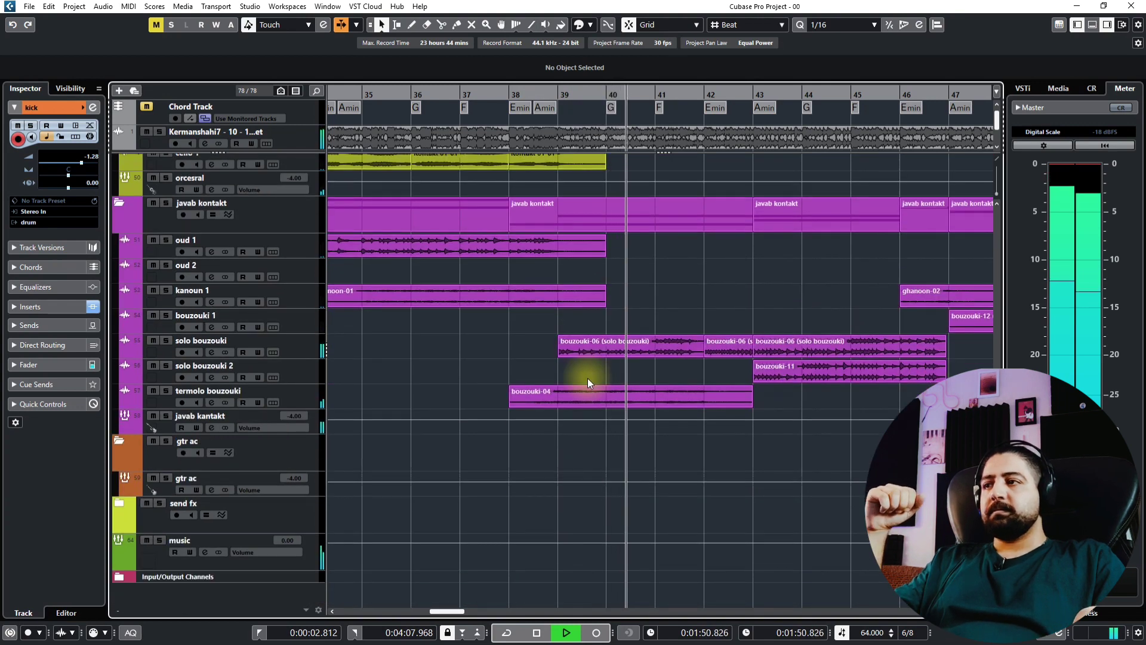
Follow the kanoun, bouzouki 1 and solo bouzouki parts from about bar 40 to bar 47 during playback
scroll(690, 342, "up", 1)
scroll(594, 371, "right", 2)
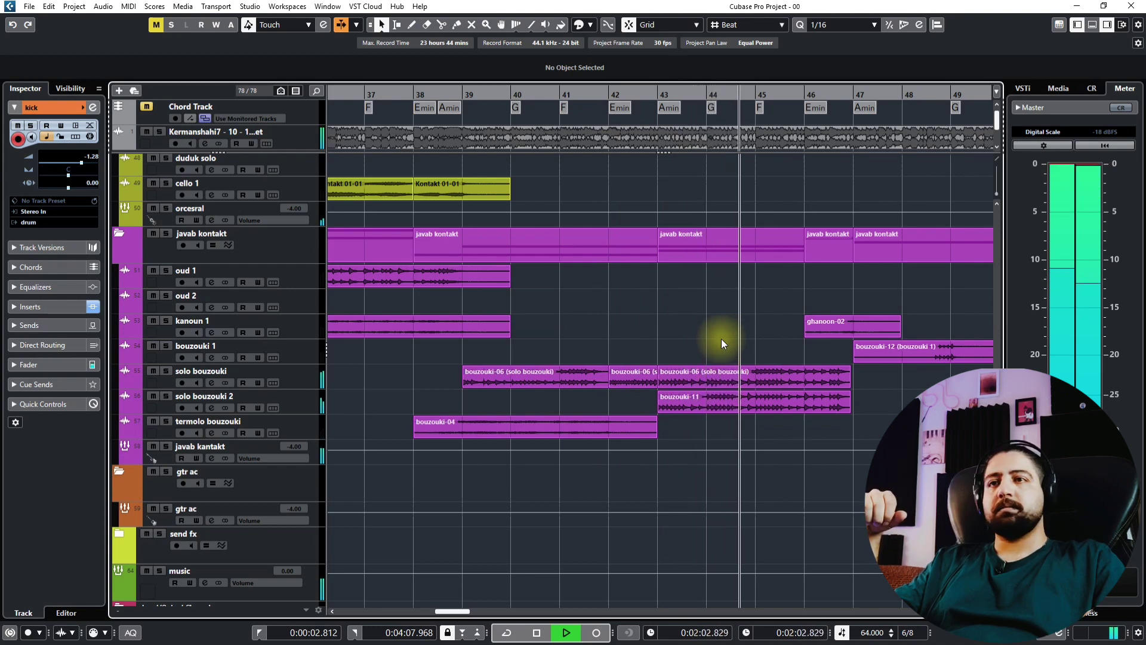
left_click_drag(721, 339, 597, 345)
left_click_drag(850, 374, 748, 392)
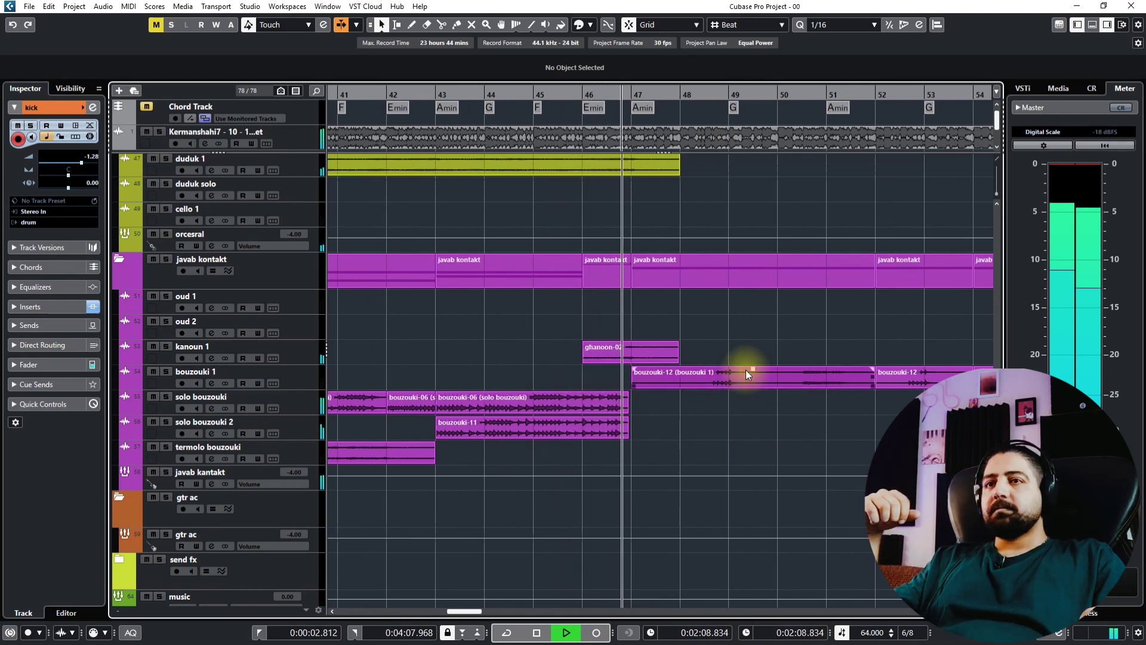
left_click_drag(746, 370, 667, 382)
Examine the percussion, piano, synth, orcesral and javab kontakt tracks around bars 47 to 51 during playback
scroll(628, 365, "up", 6)
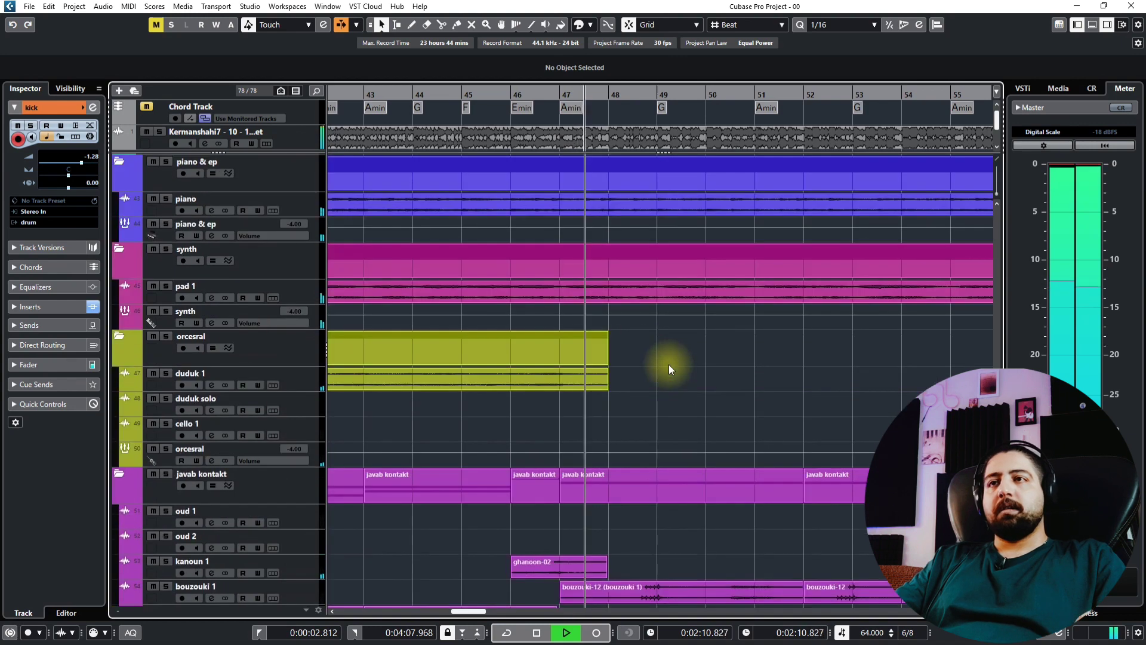
scroll(668, 368, "down", 1)
scroll(668, 368, "up", 6)
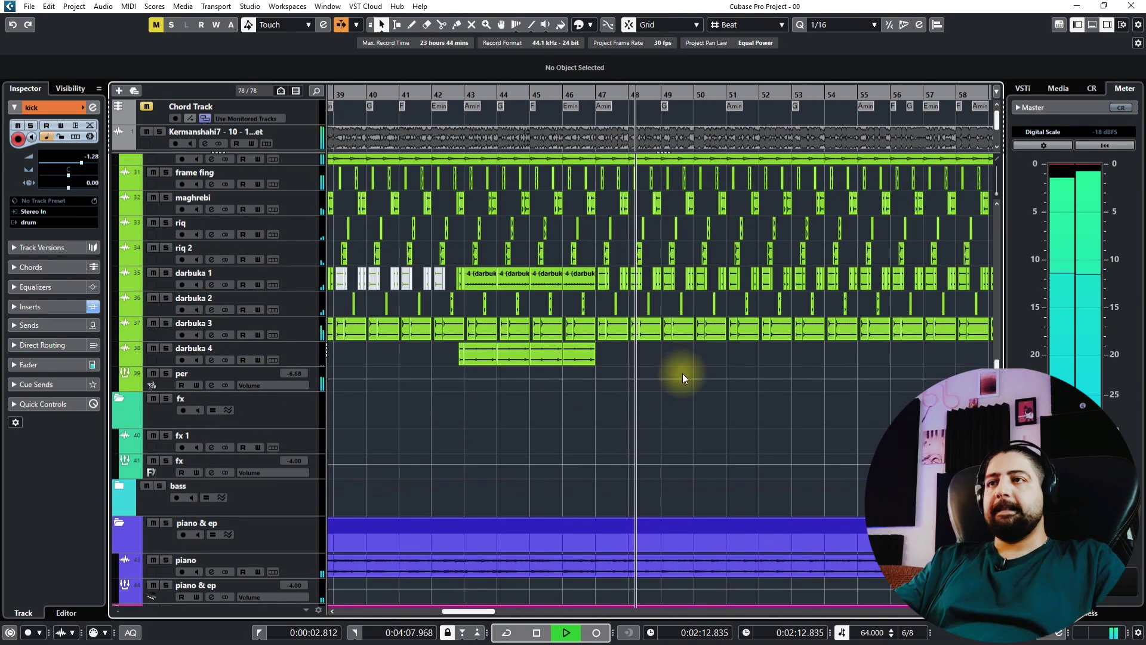
scroll(681, 375, "down", 6)
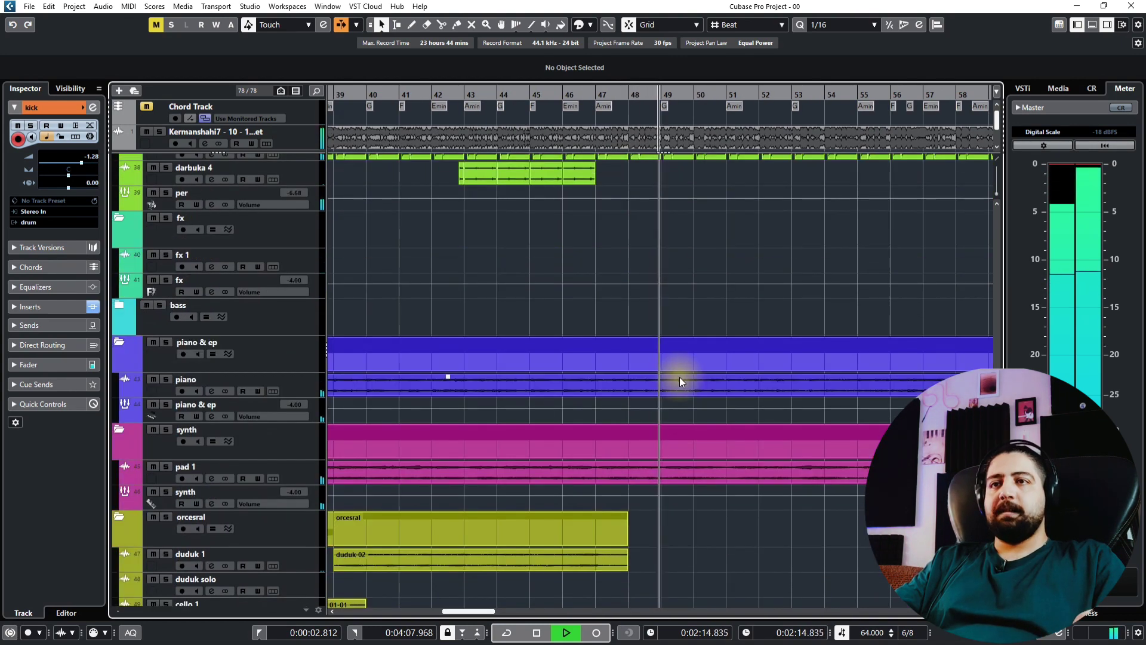
scroll(680, 378, "down", 9)
scroll(680, 378, "down", 1)
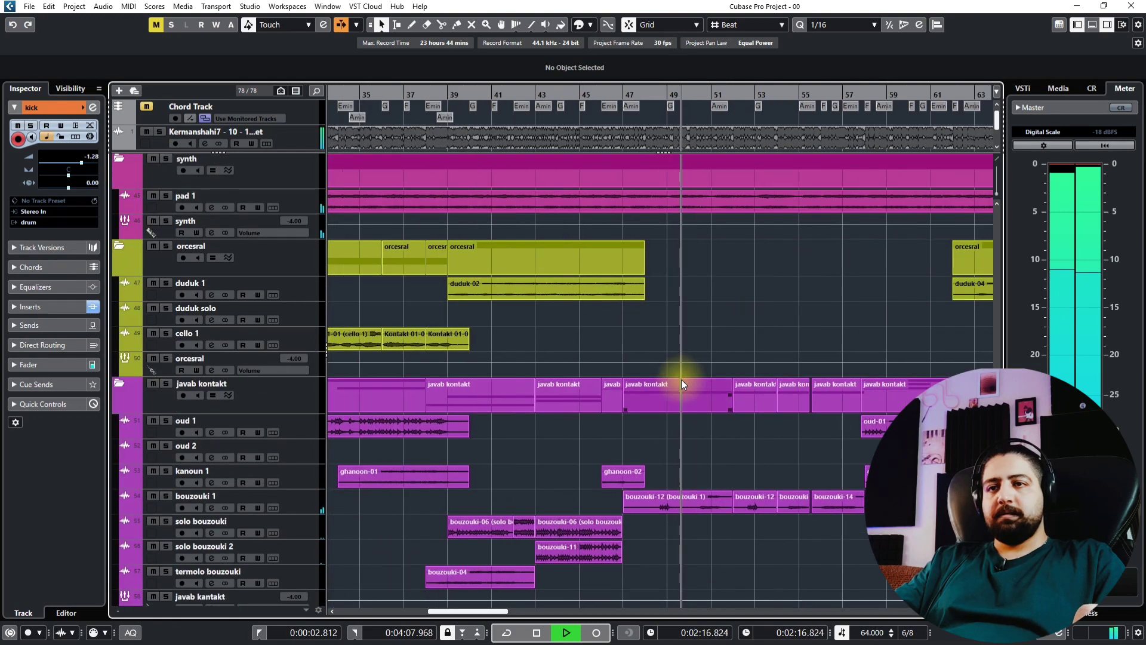
scroll(682, 379, "up", 5)
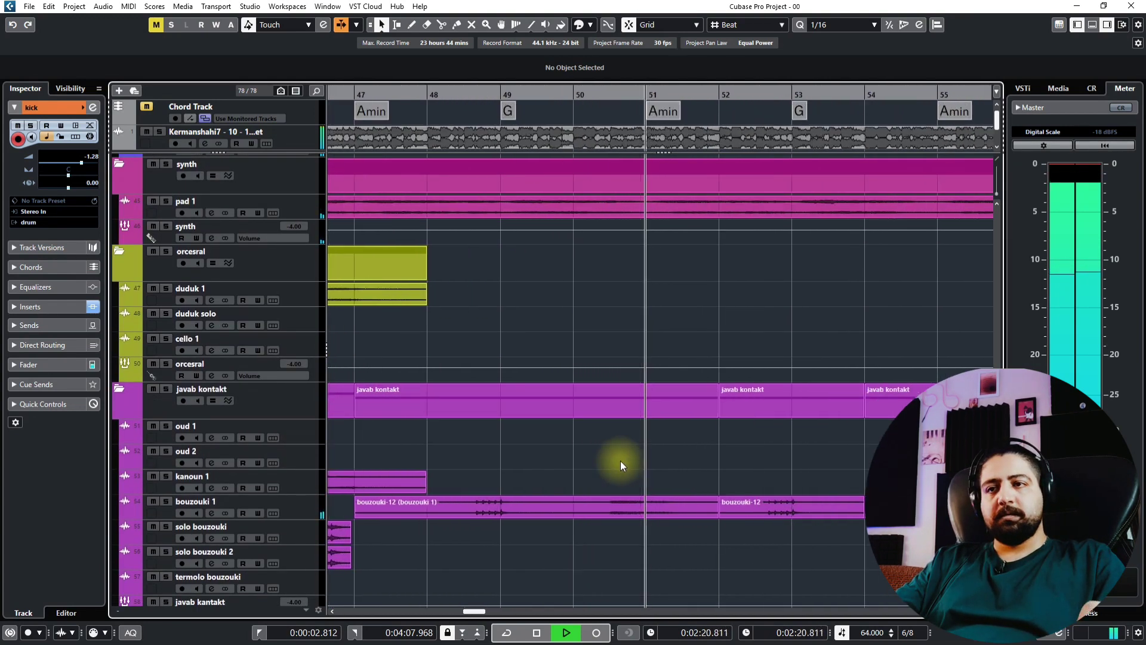
scroll(620, 462, "down", 8)
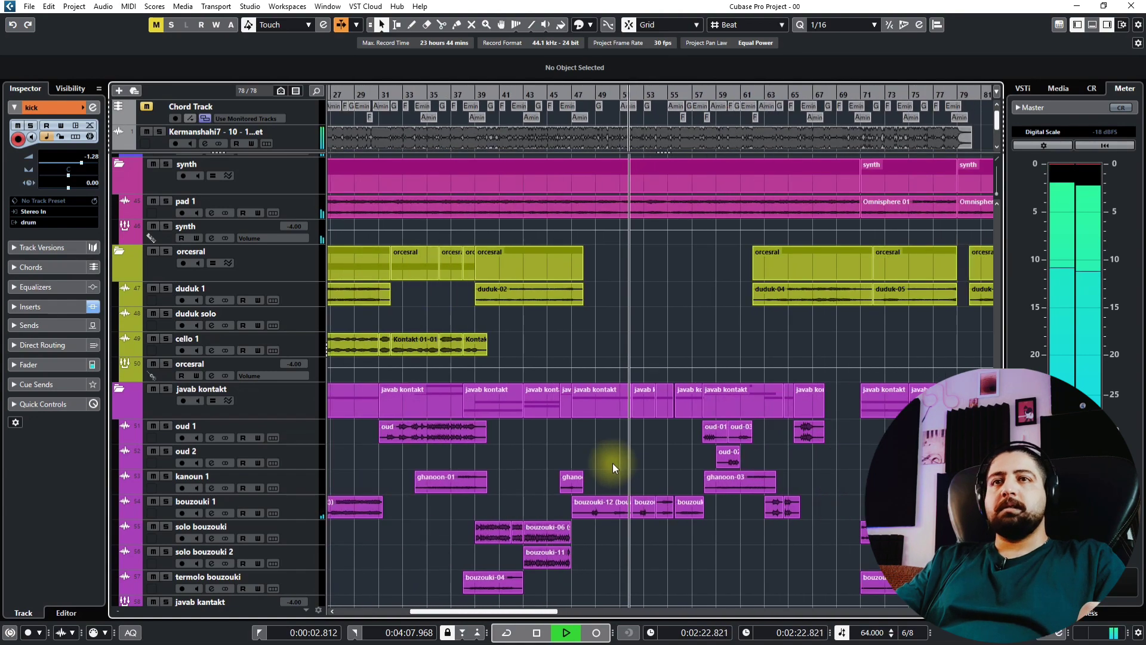
Stop playback, look over the whole arrangement and place the project cursor near the end of the song
key("space")
scroll(472, 293, "up", 5)
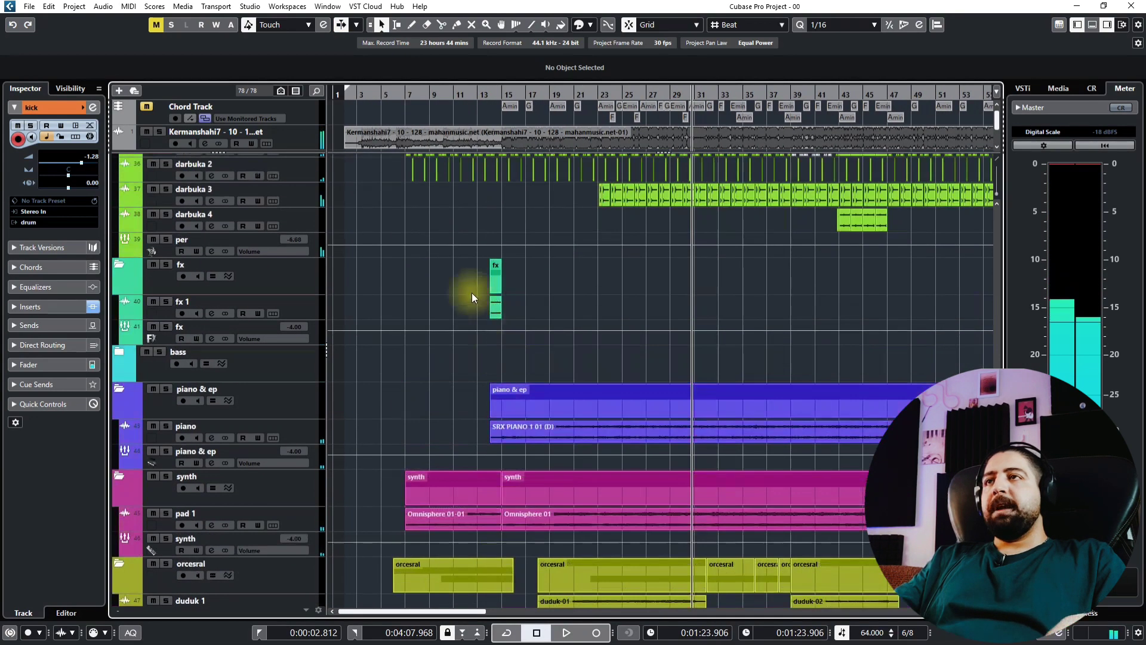
scroll(406, 303, "up", 2)
scroll(683, 338, "down", 5)
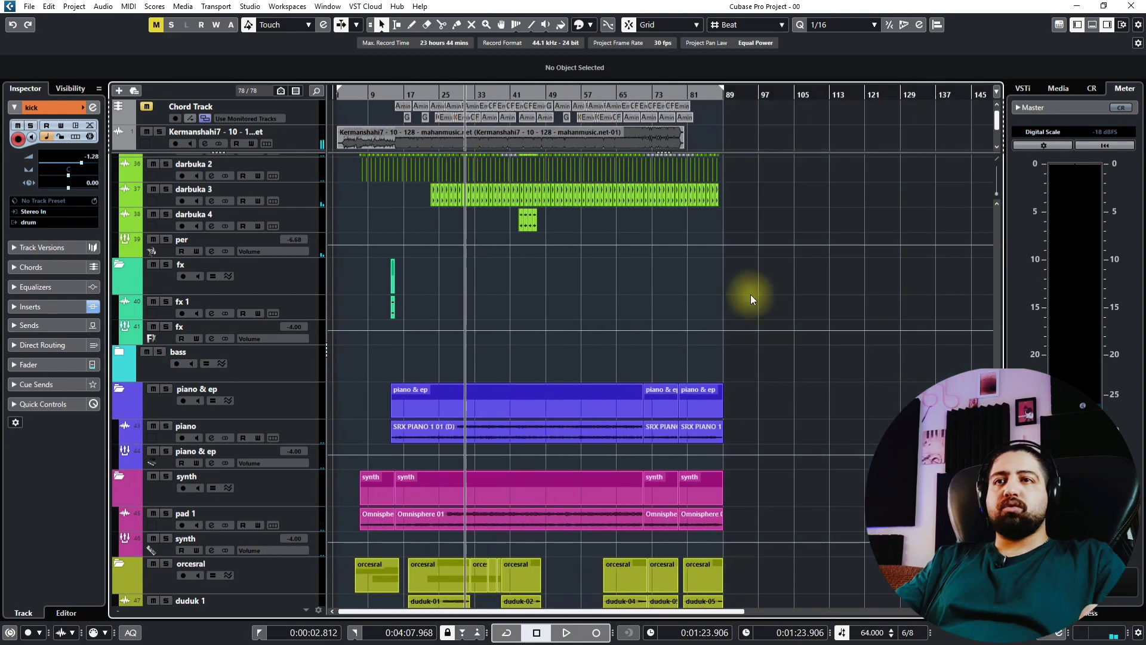
left_click(718, 97)
scroll(971, 278, "down", 1)
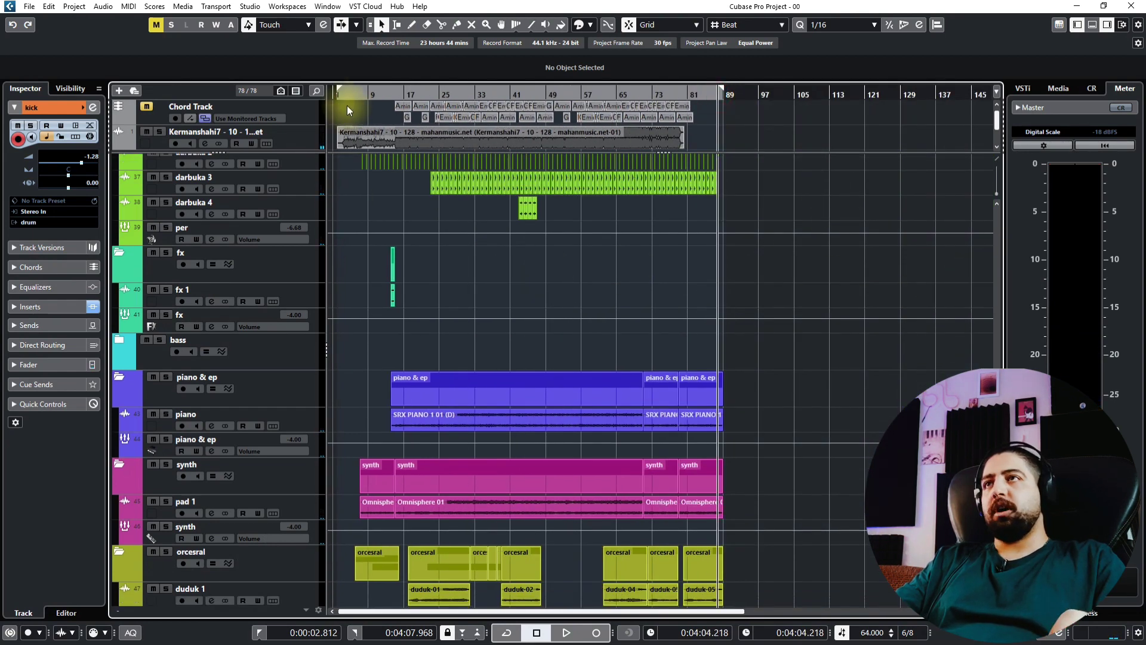
Move the project cursor to just before bar 7 and examine the kick and percussion patterns that start there
left_click(372, 95)
scroll(388, 142, "up", 4)
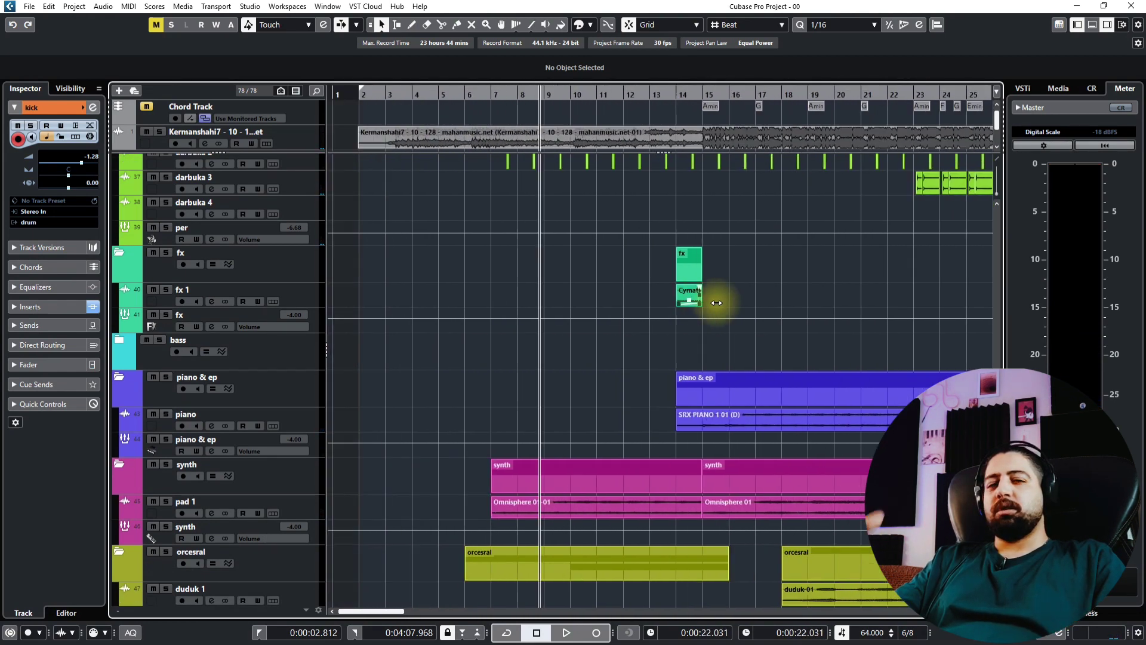
left_click_drag(482, 96, 486, 97)
scroll(547, 379, "up", 6)
scroll(485, 413, "up", 1)
scroll(485, 412, "down", 4)
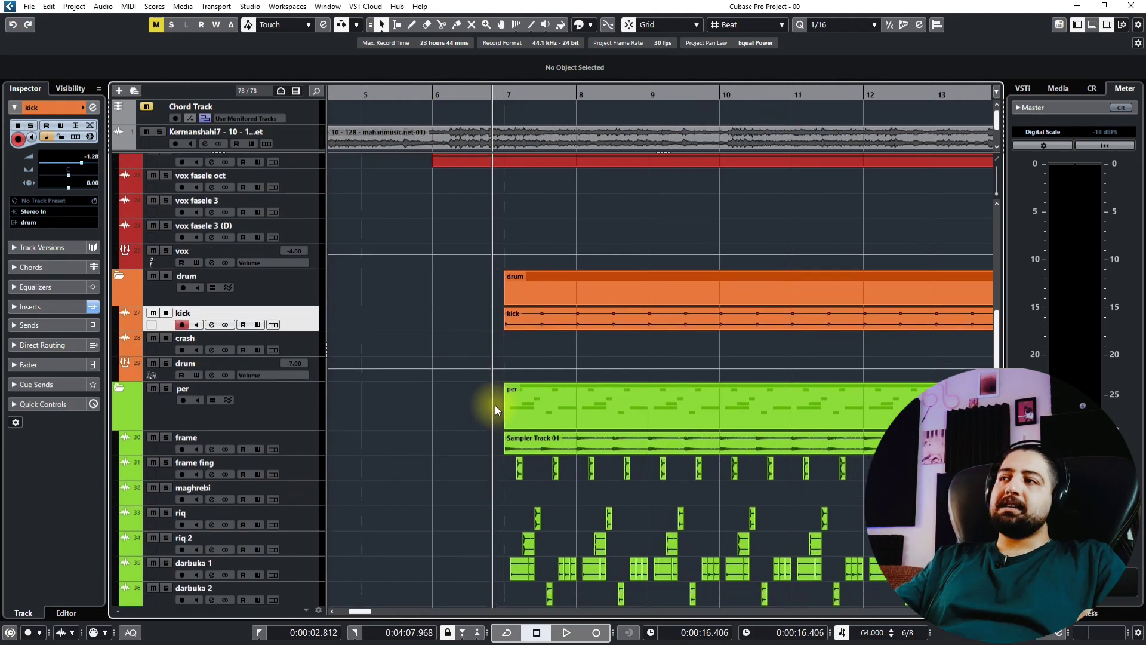
scroll(495, 358, "up", 2)
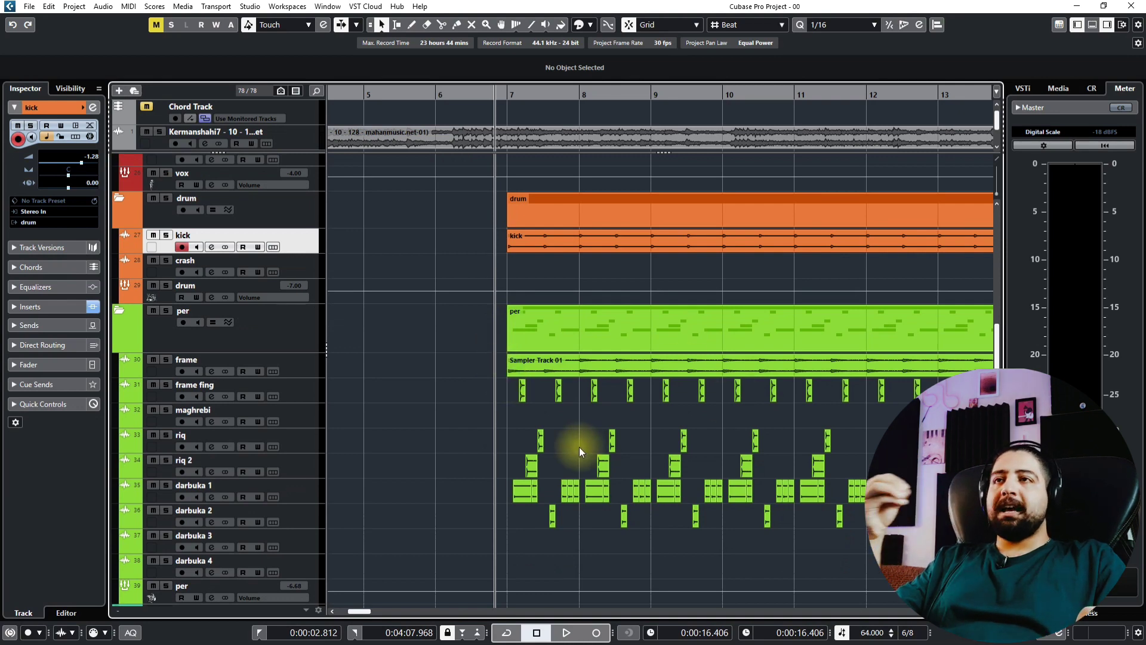
scroll(574, 436, "up", 2)
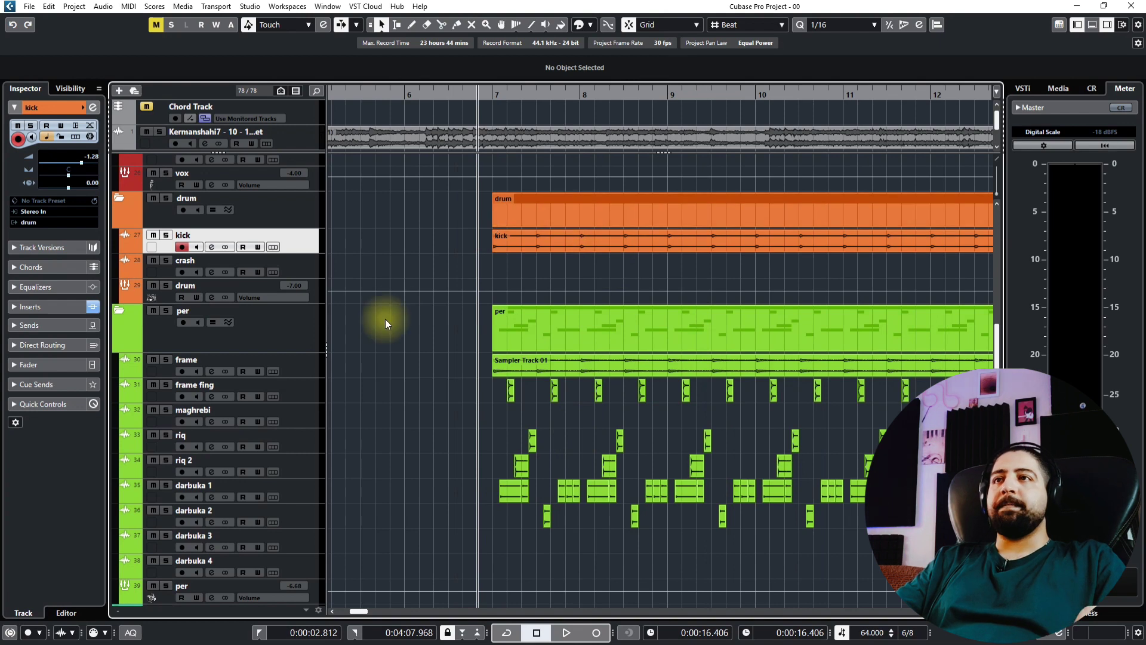
scroll(553, 230, "up", 3)
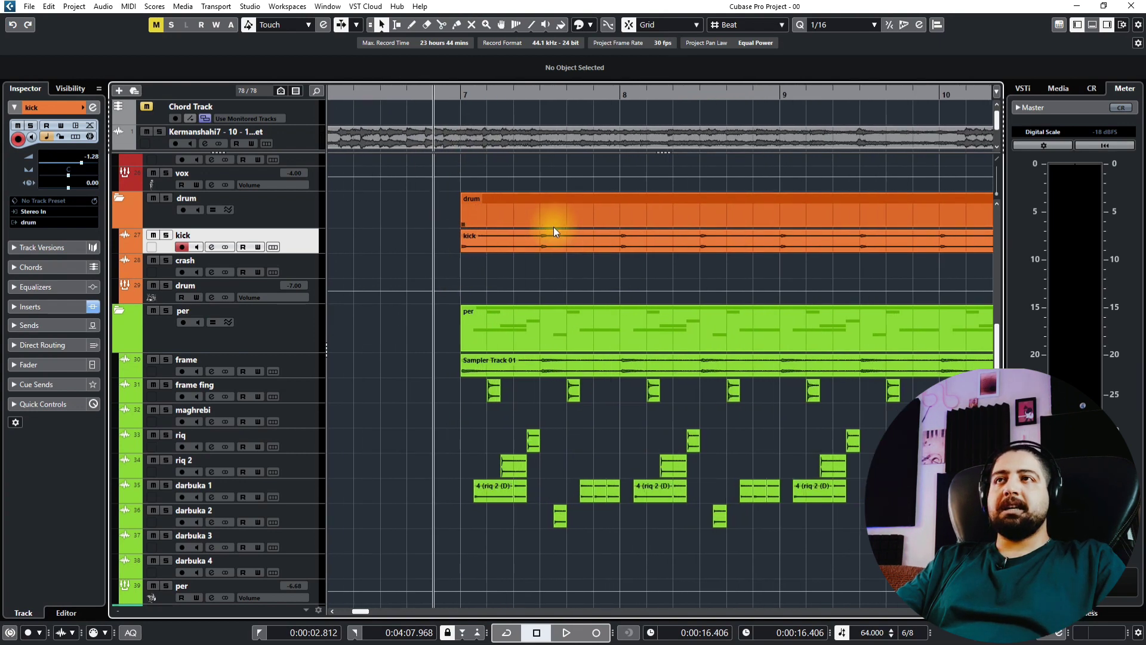
Place the project cursor at the start of bar 7 and play the full mix briefly from there
left_click(417, 94)
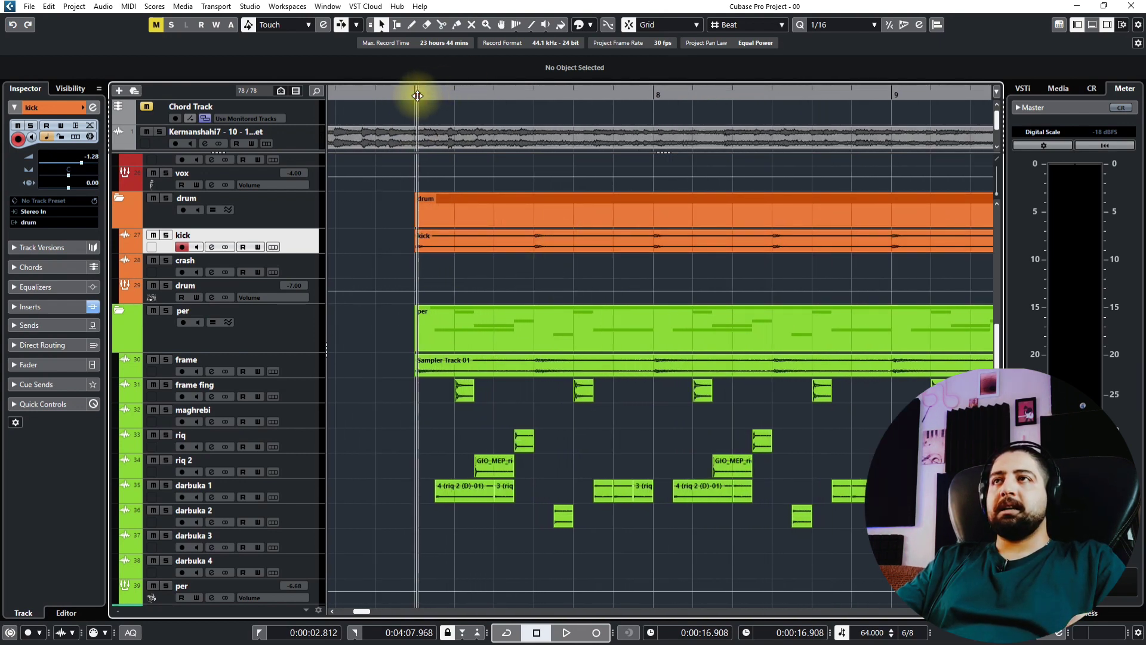
key("space")
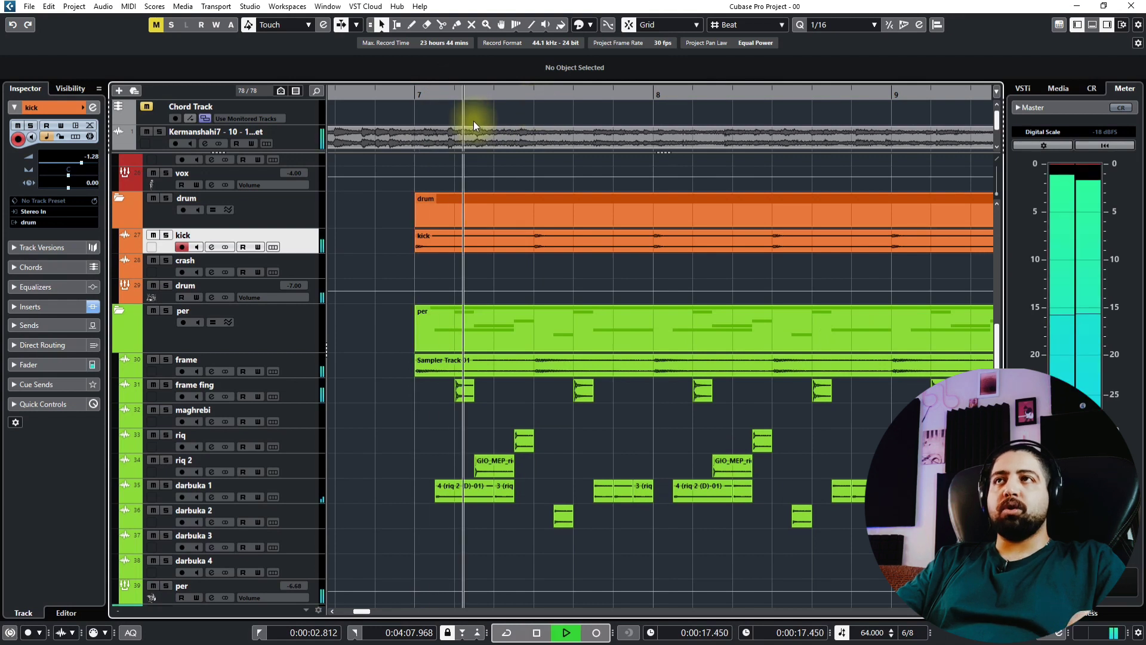
key("space")
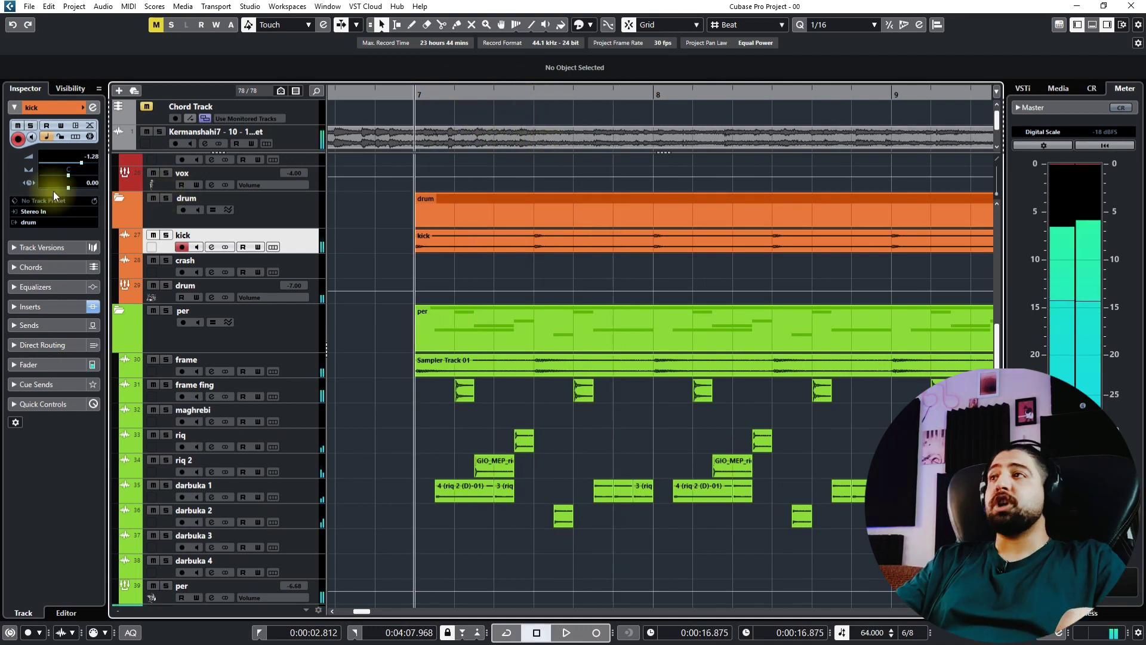
Solo the drum folder and play the kick pattern from bar 7, stopping in bar 8
left_click(166, 199)
key("space")
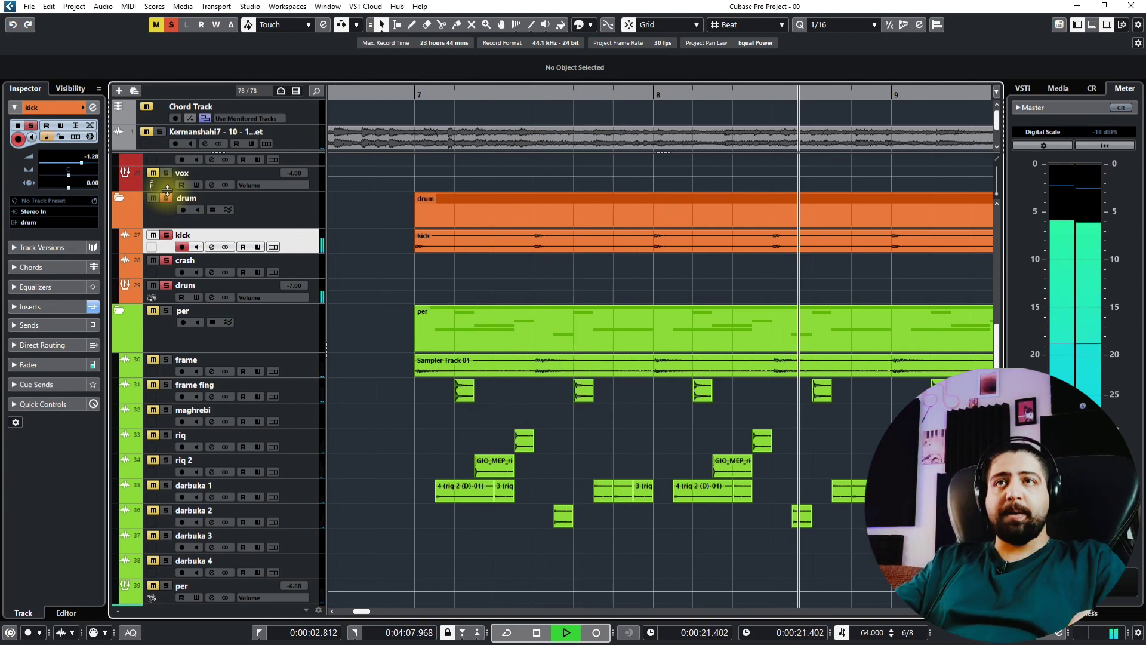
key("space")
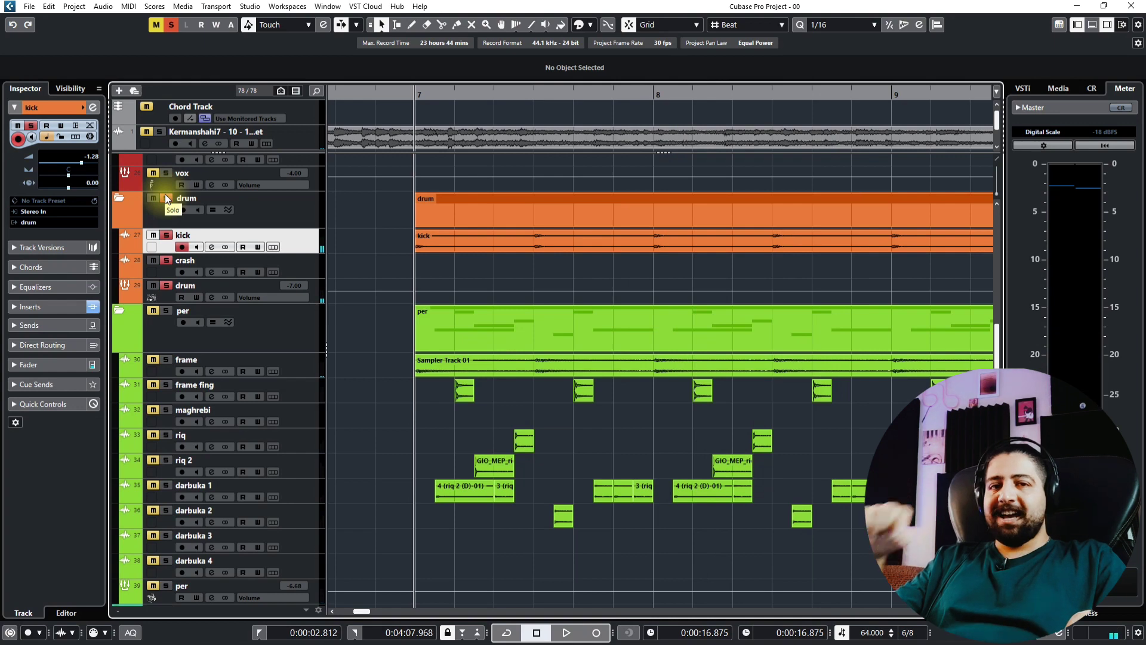
Examine the beat divisions of bar 7 against the kick and percussion events, and unsolo the drum folder
scroll(546, 240, "up", 5)
left_click_drag(547, 238, 684, 231)
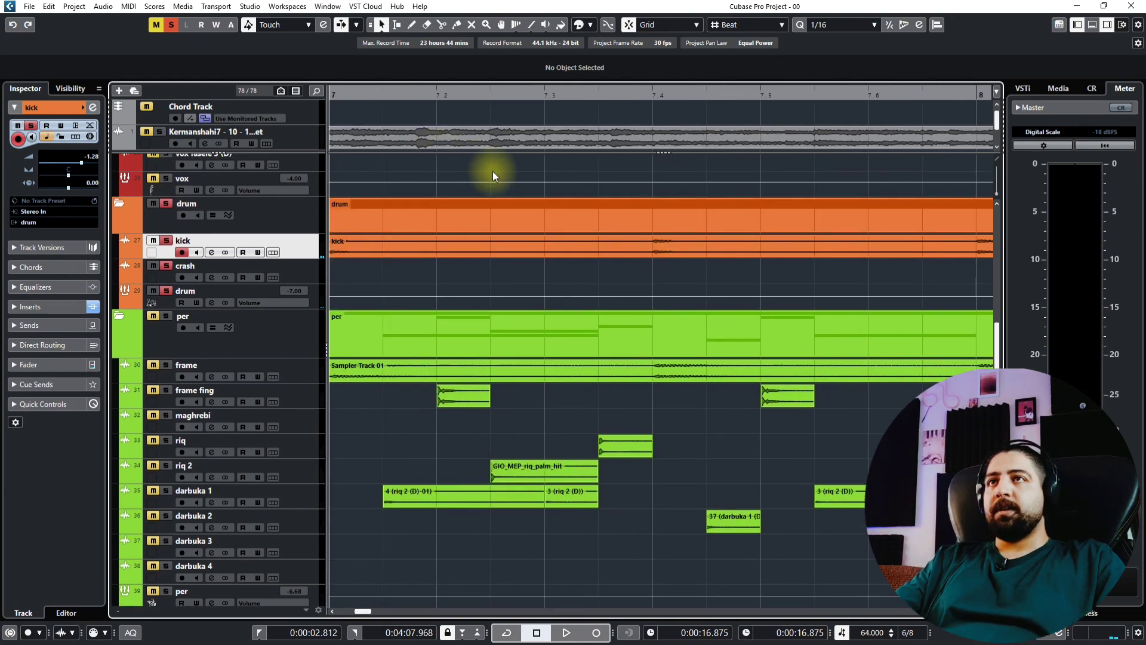
left_click_drag(346, 109, 399, 138)
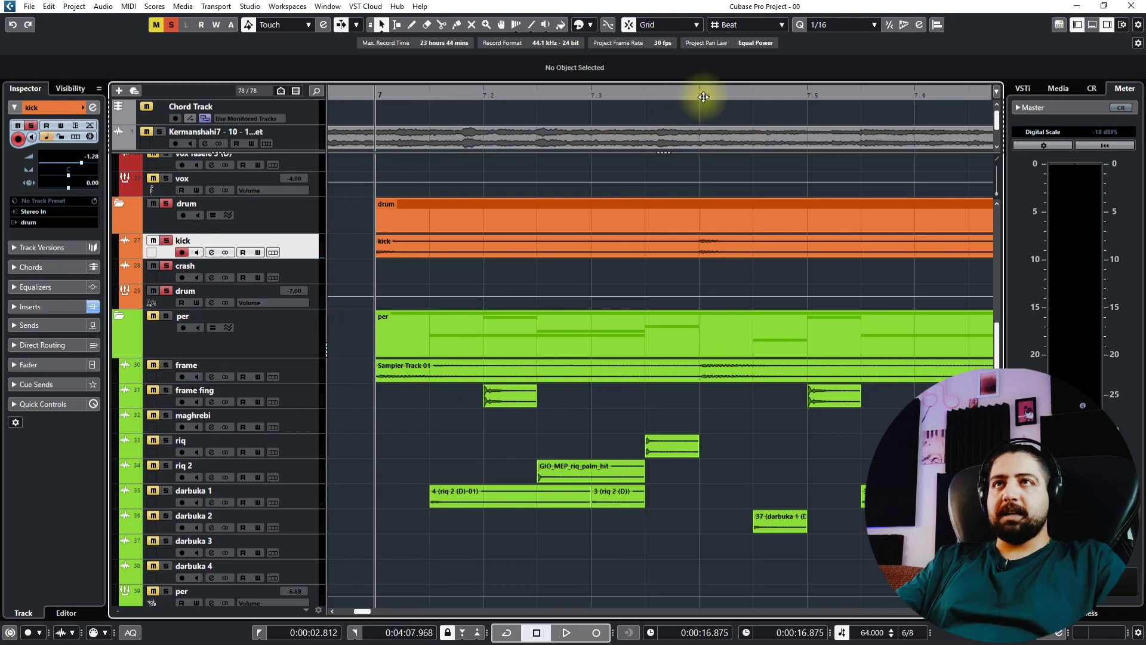
left_click_drag(703, 97, 328, 267)
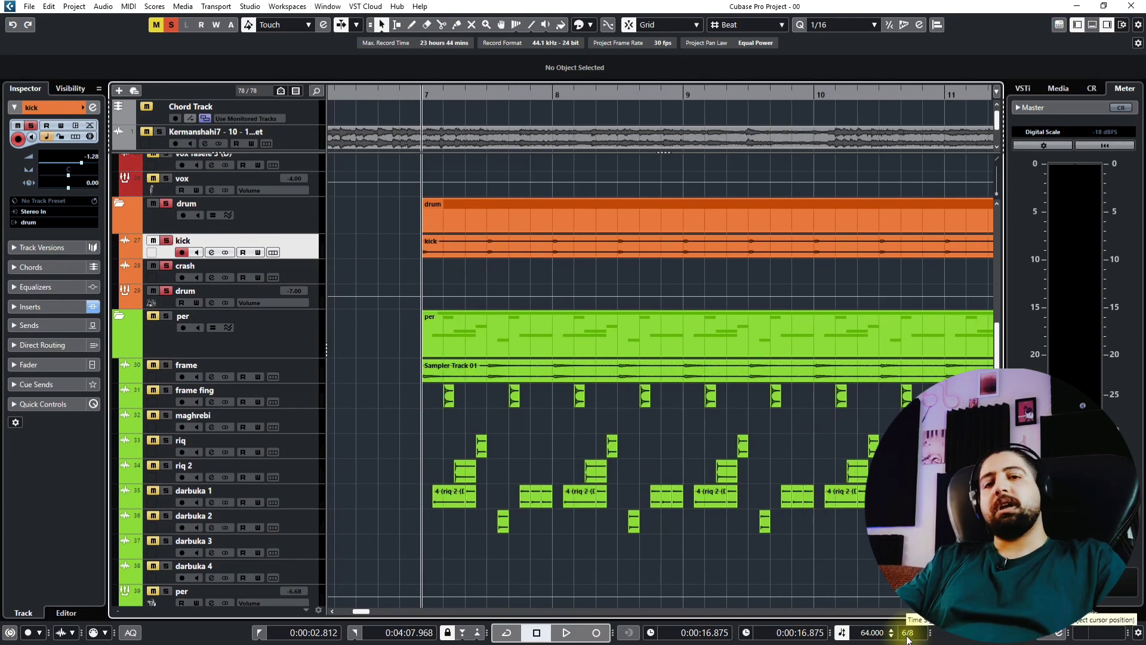
left_click(166, 204)
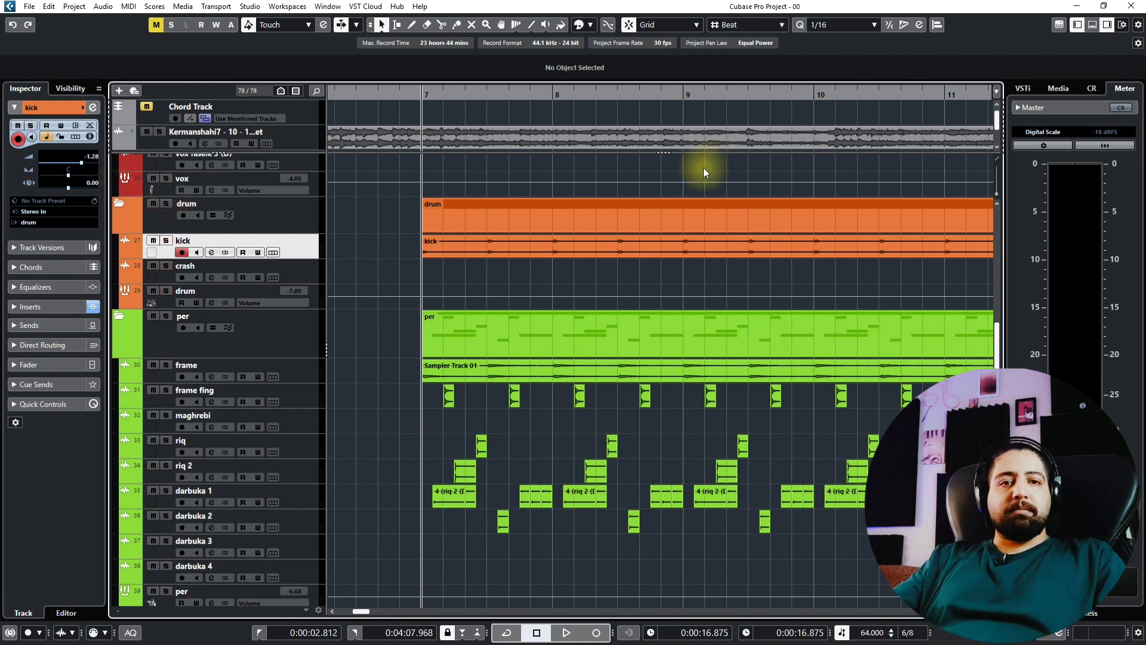
Review the available quantize presets, including the triplet values, and close the list without choosing one
left_click(840, 25)
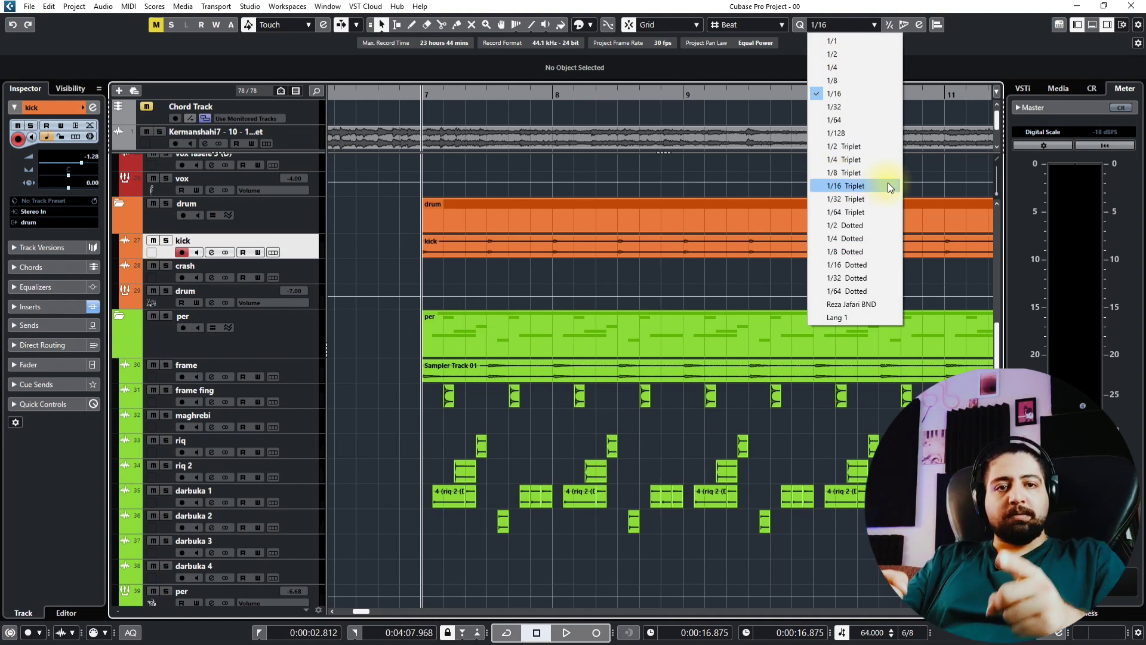
left_click(376, 238)
scroll(235, 263, "down", 3)
scroll(379, 243, "up", 3)
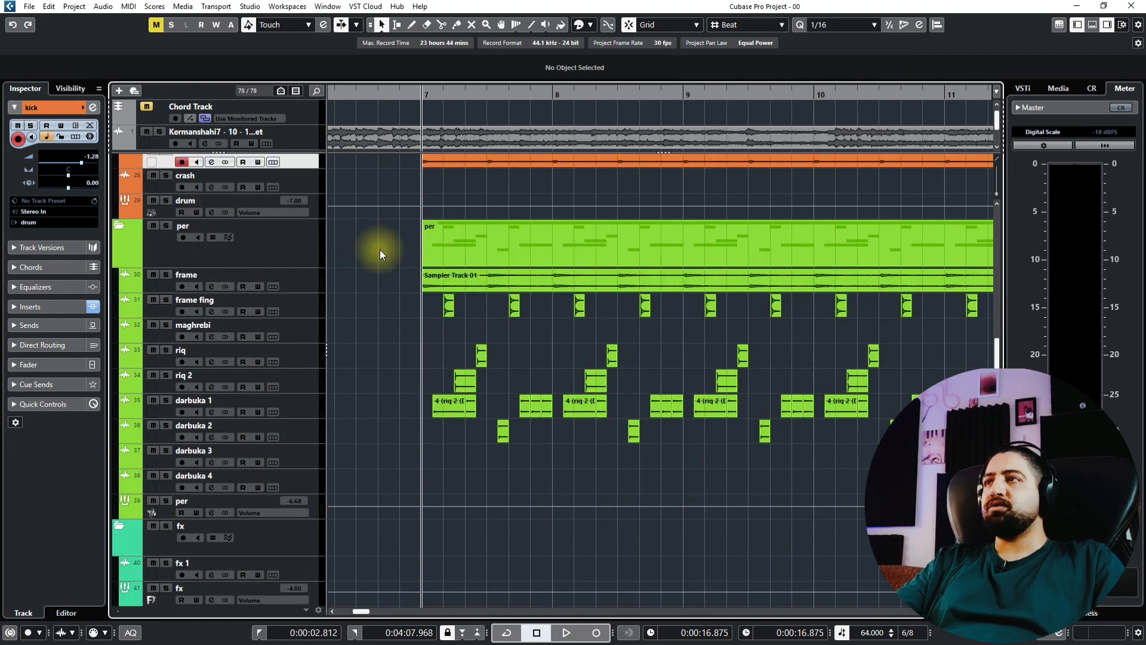
Select and solo the frame track, play it from bar 7 and stop playback
left_click(282, 282)
scroll(347, 297, "up", 3)
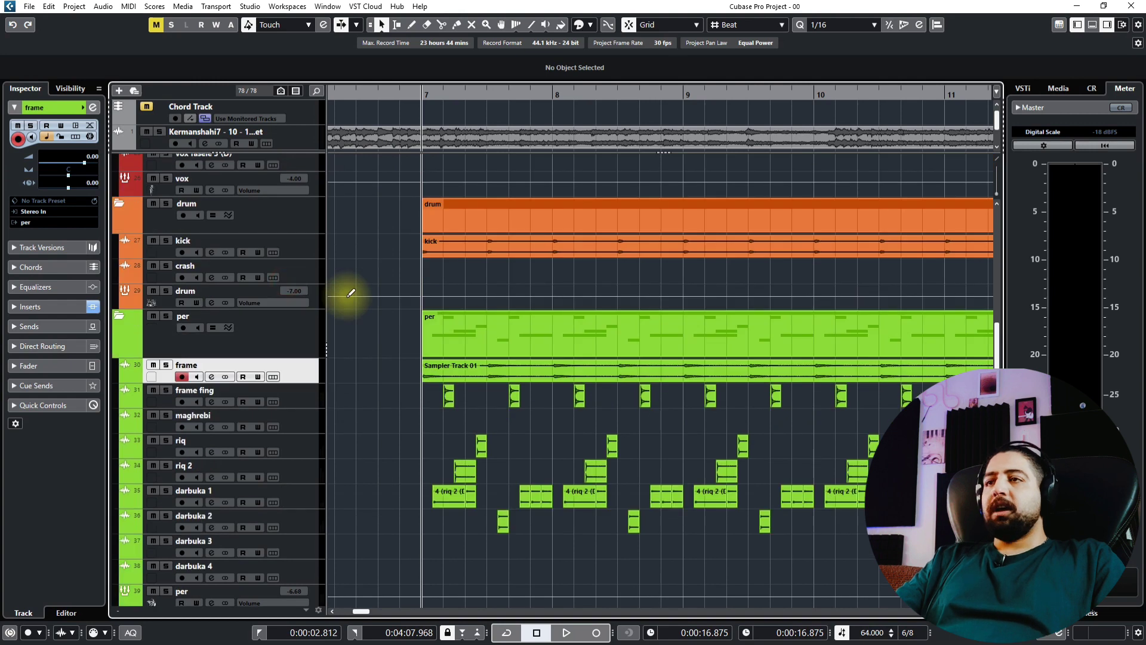
scroll(347, 296, "down", 3)
key("s")
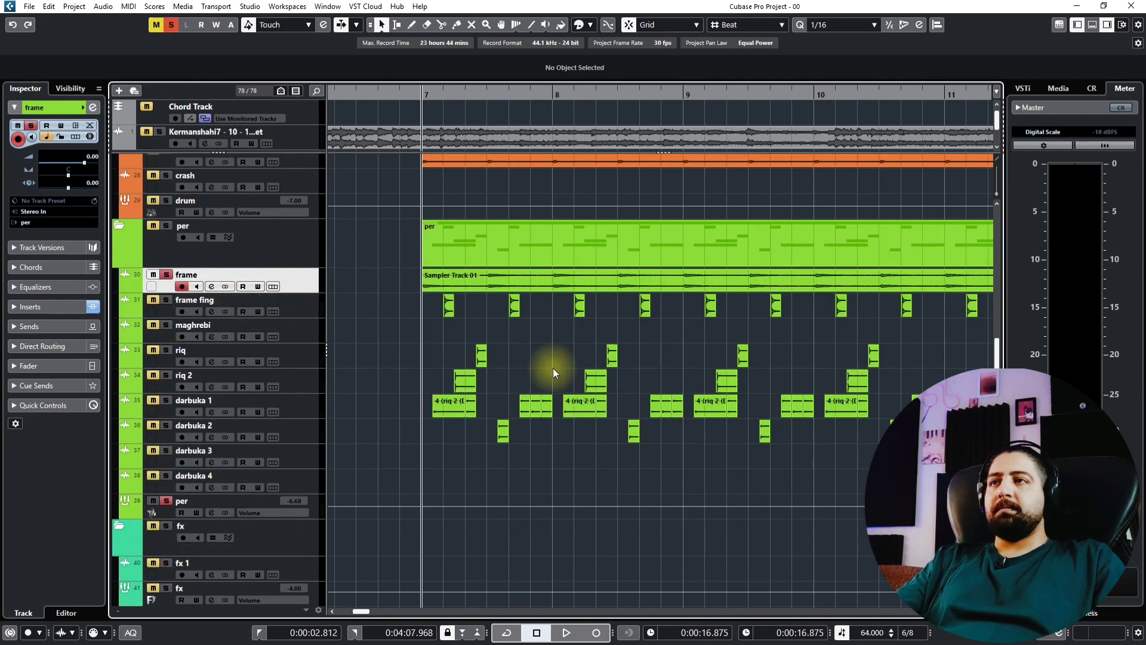
key("space")
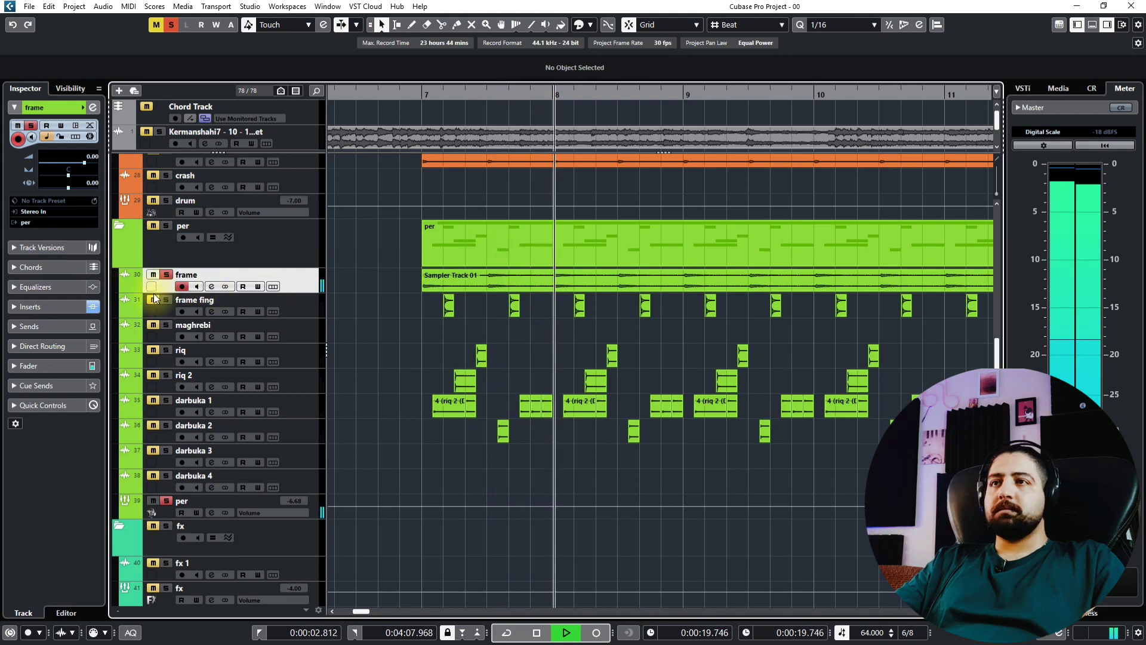
key("space")
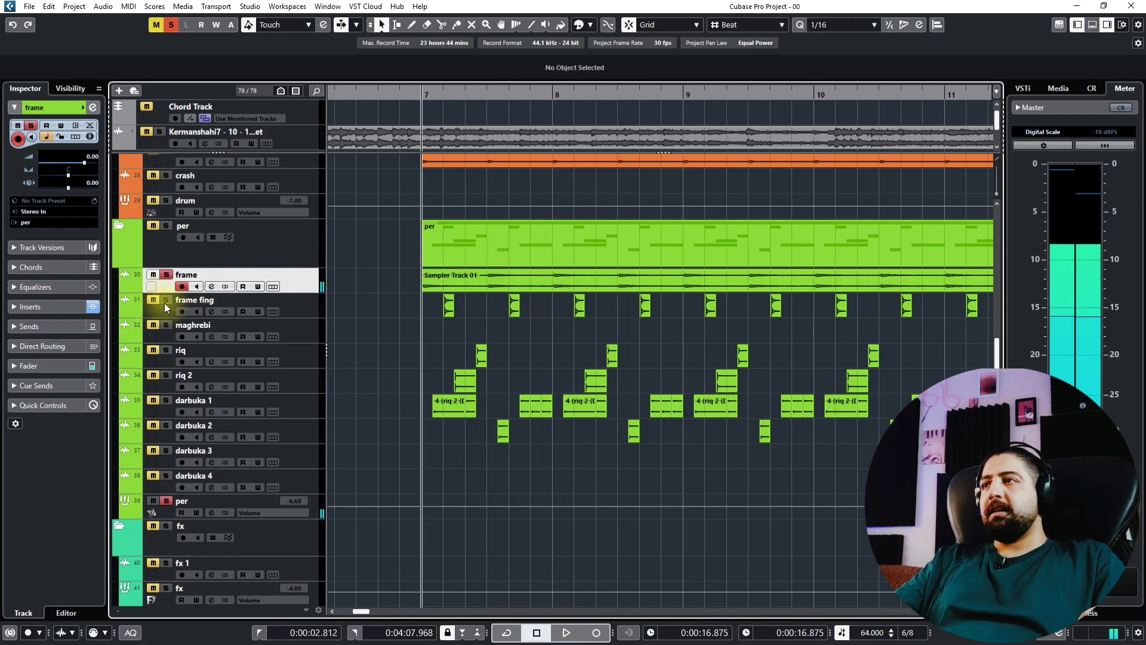
Add the frame fing track to the solo, play it together with frame from bar 7 and stop playback
key("space")
scroll(472, 372, "up", 1)
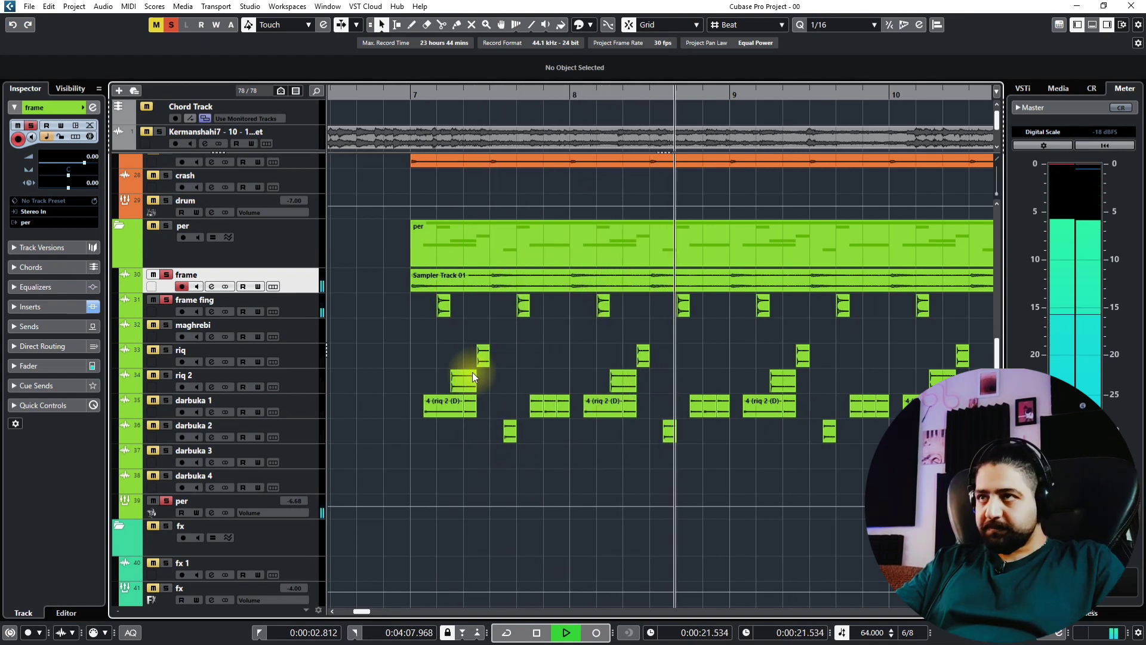
key("space")
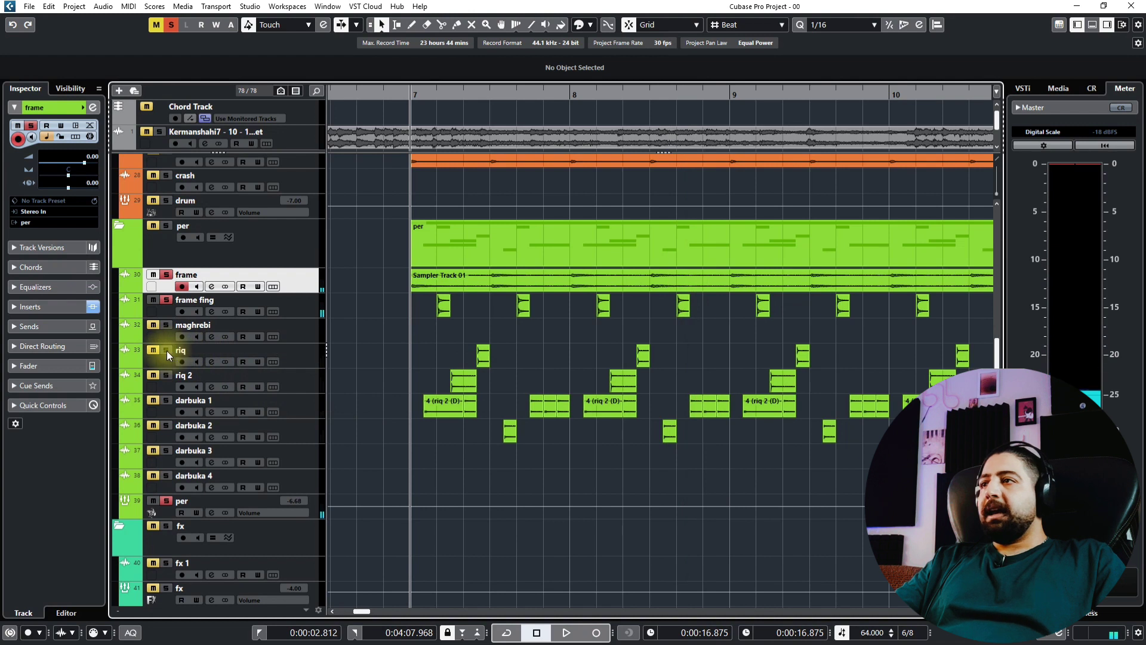
Add the riq track to the soloed frame tracks and play them together from bar 7
left_click(234, 351)
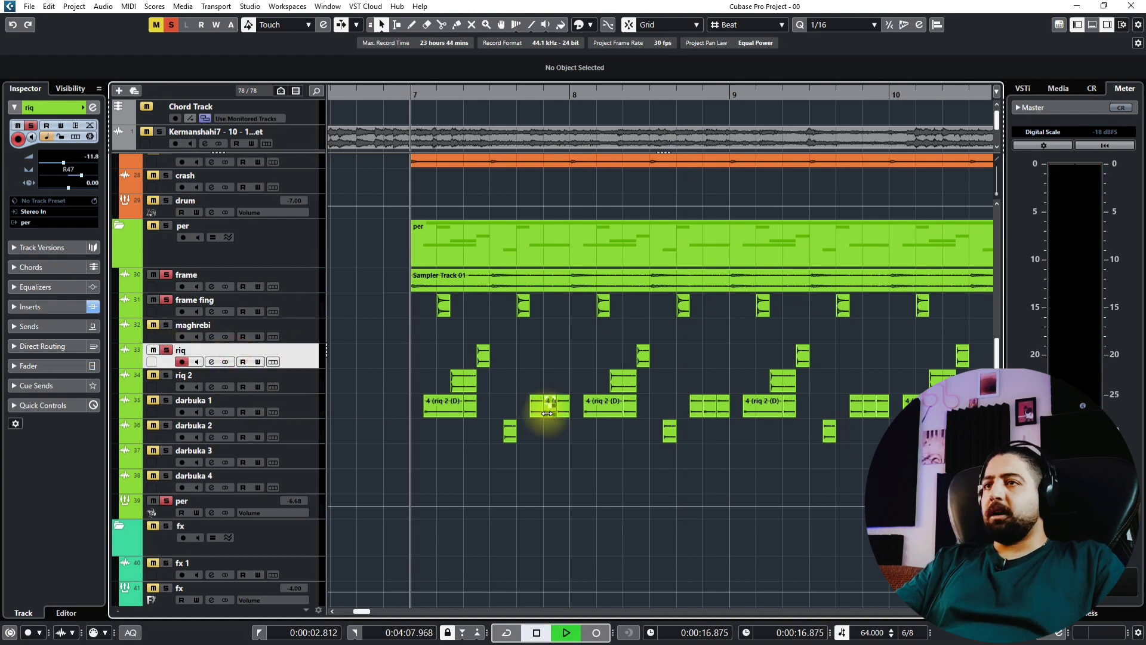
key("space")
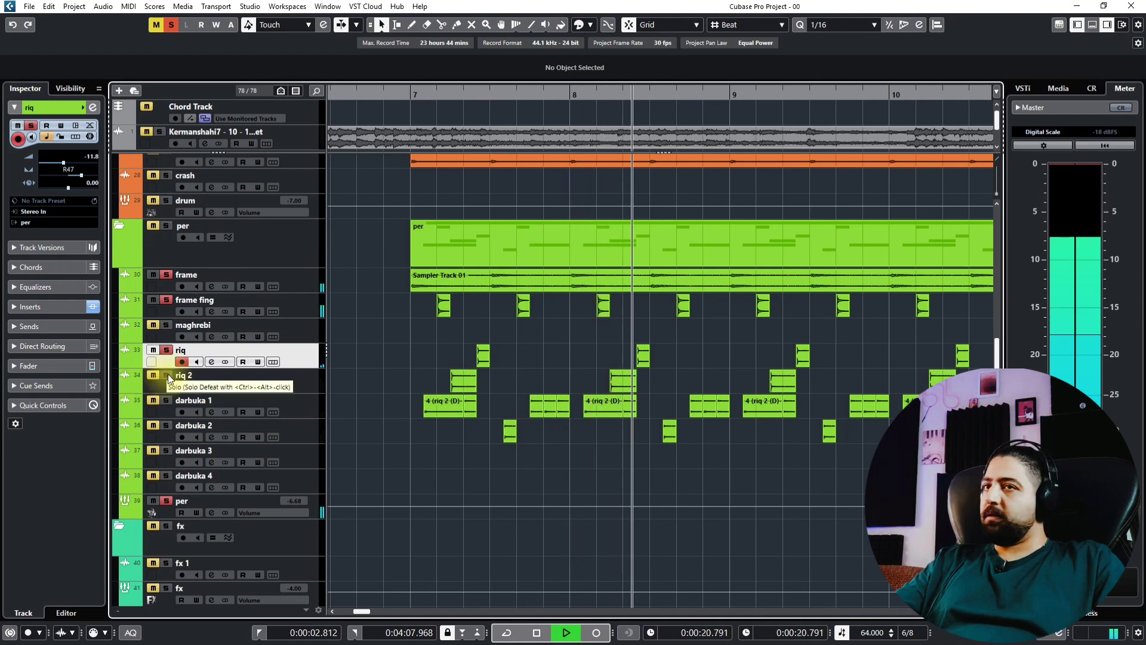
Add riq 2 and darbuka 1 one after the other to the soloed percussion, playing each combination from bar 7
key("space")
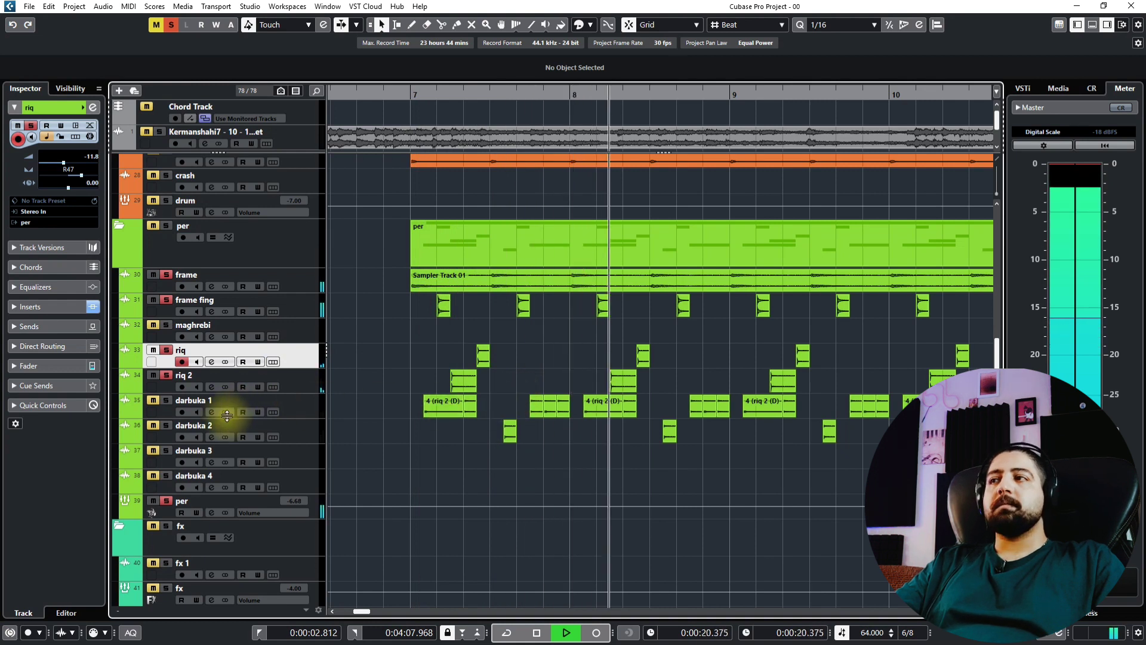
key("space")
left_click(191, 401)
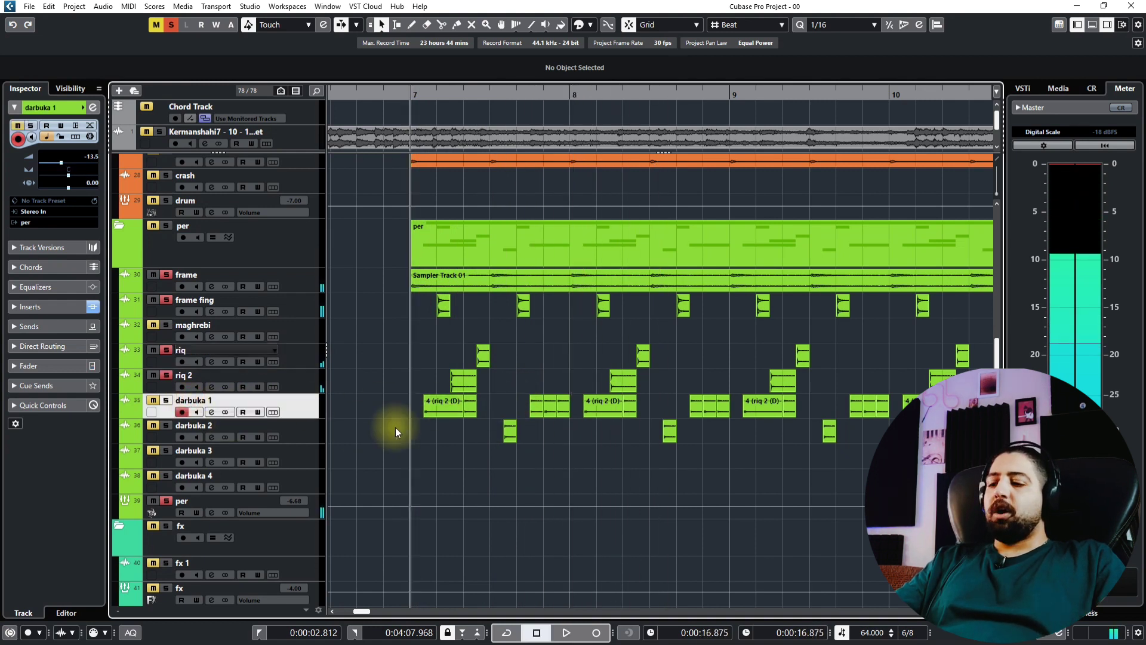
key("s")
key("space")
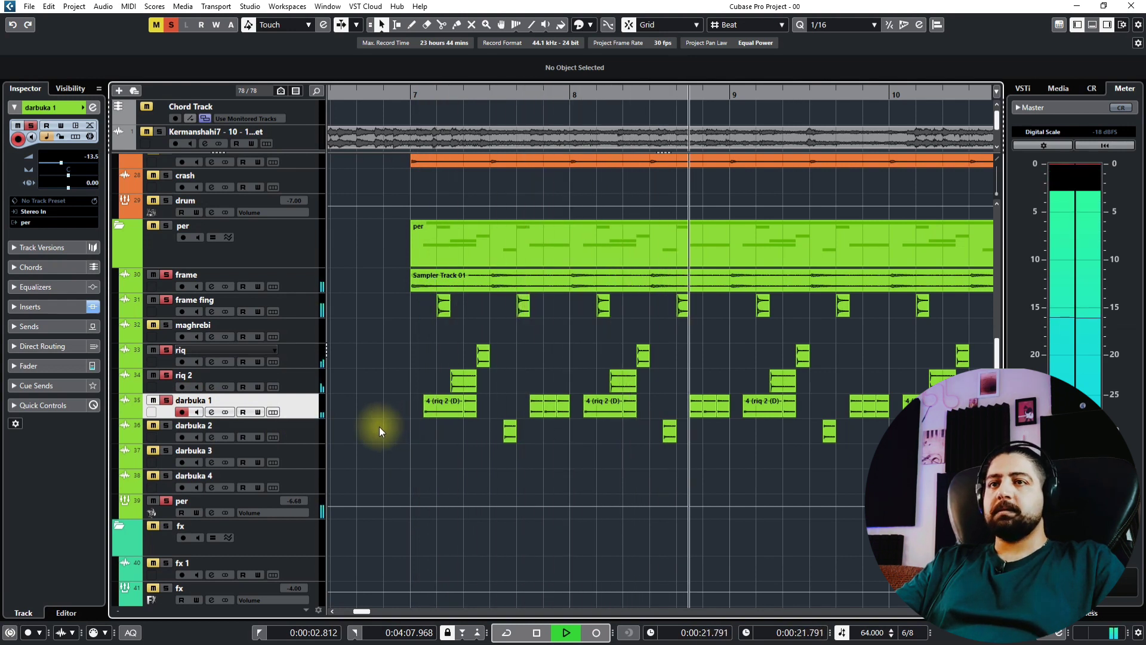
key("space")
Select darbuka 2, add it to the soloed percussion and play the combination from bar 7
key("h")
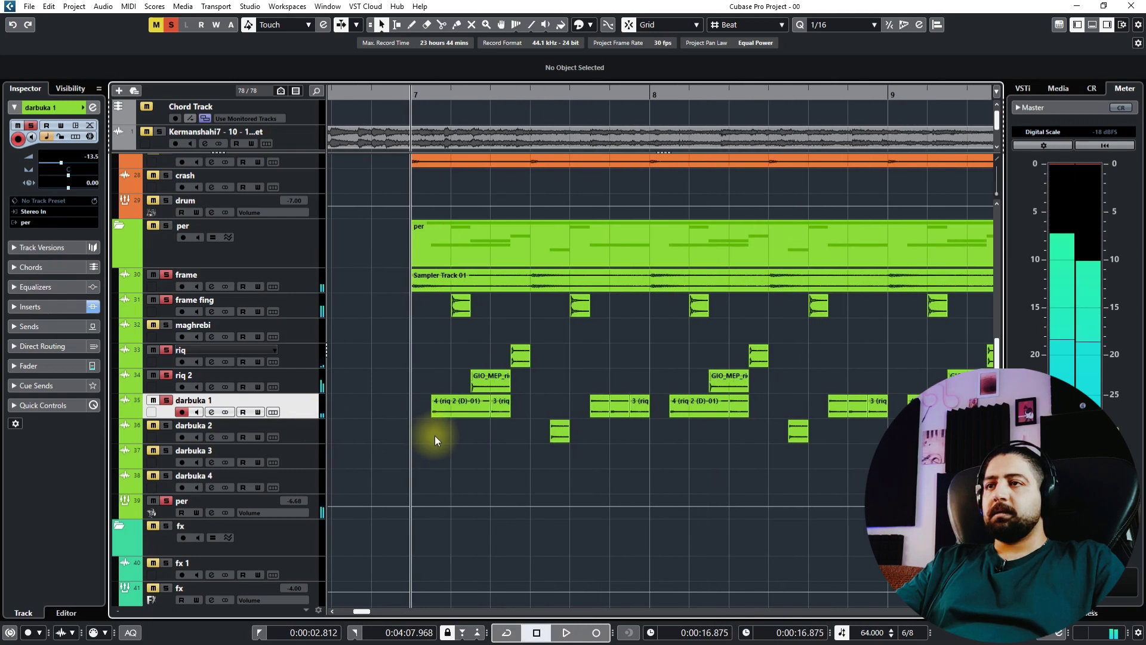
scroll(438, 435, "up", 1)
scroll(467, 439, "up", 5)
scroll(468, 439, "down", 3)
scroll(350, 453, "down", 2)
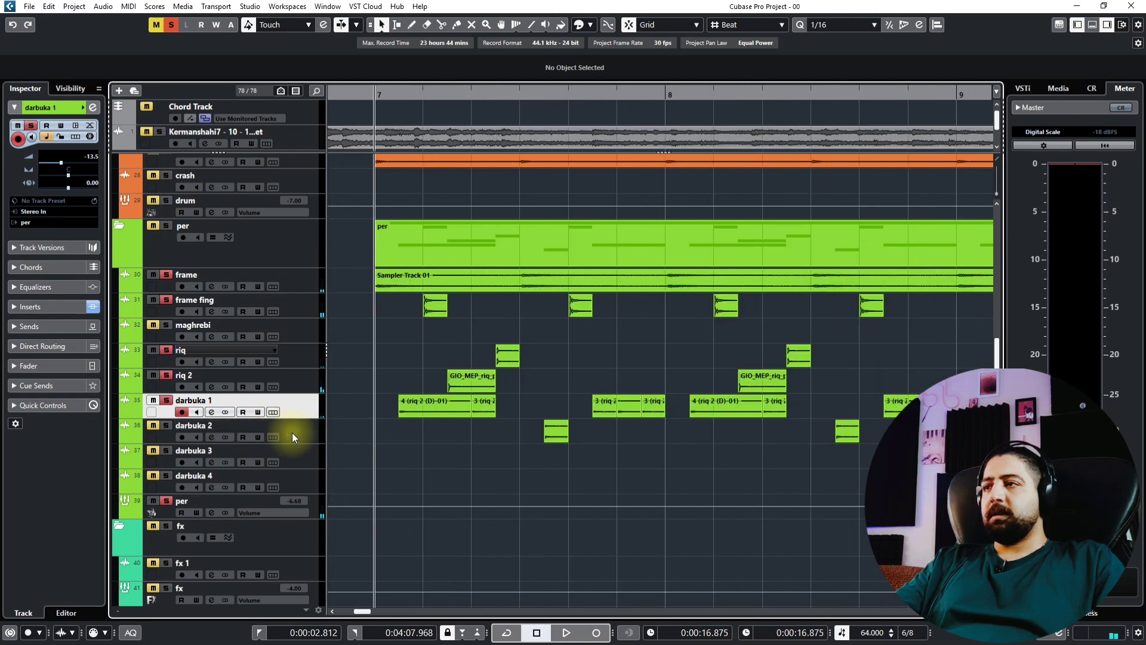
left_click(299, 433)
key("space")
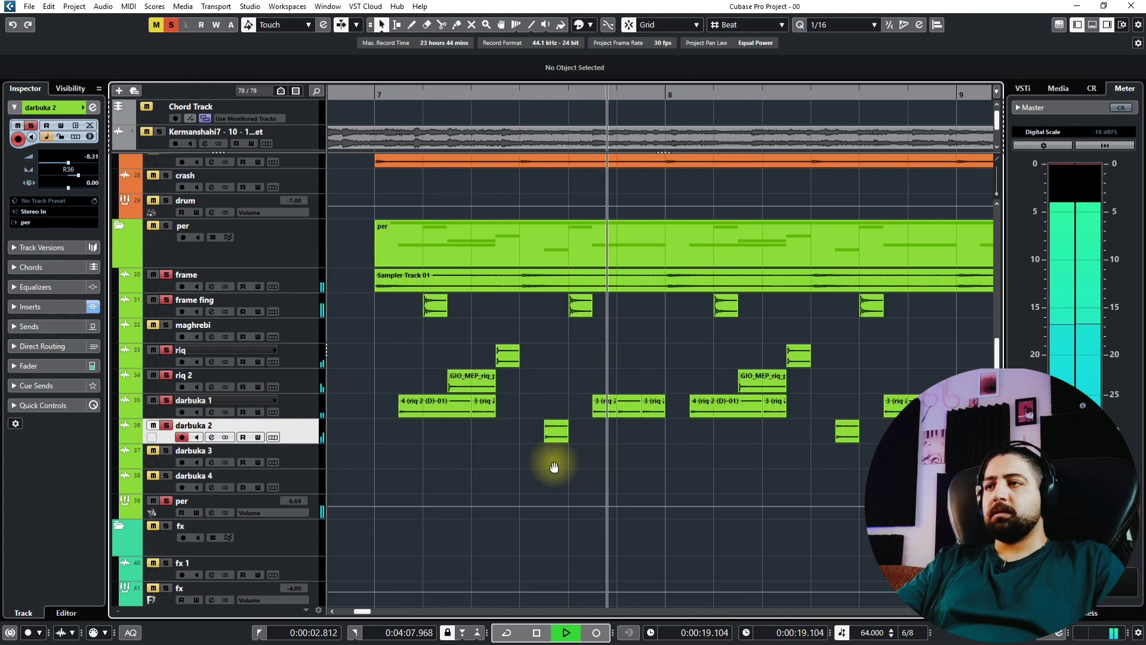
scroll(485, 463, "down", 1)
left_click_drag(456, 436, 358, 422)
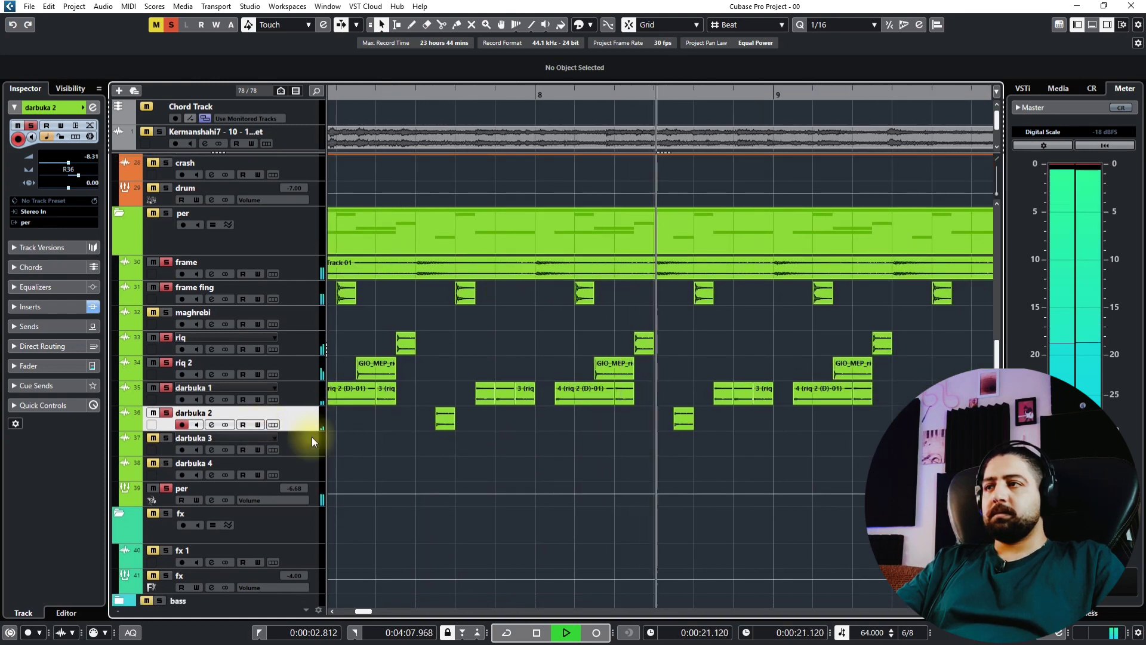
Restart playback near bar 7 and add the kick and crash tracks to the soloed percussion
scroll(436, 444, "down", 1)
scroll(567, 446, "down", 3)
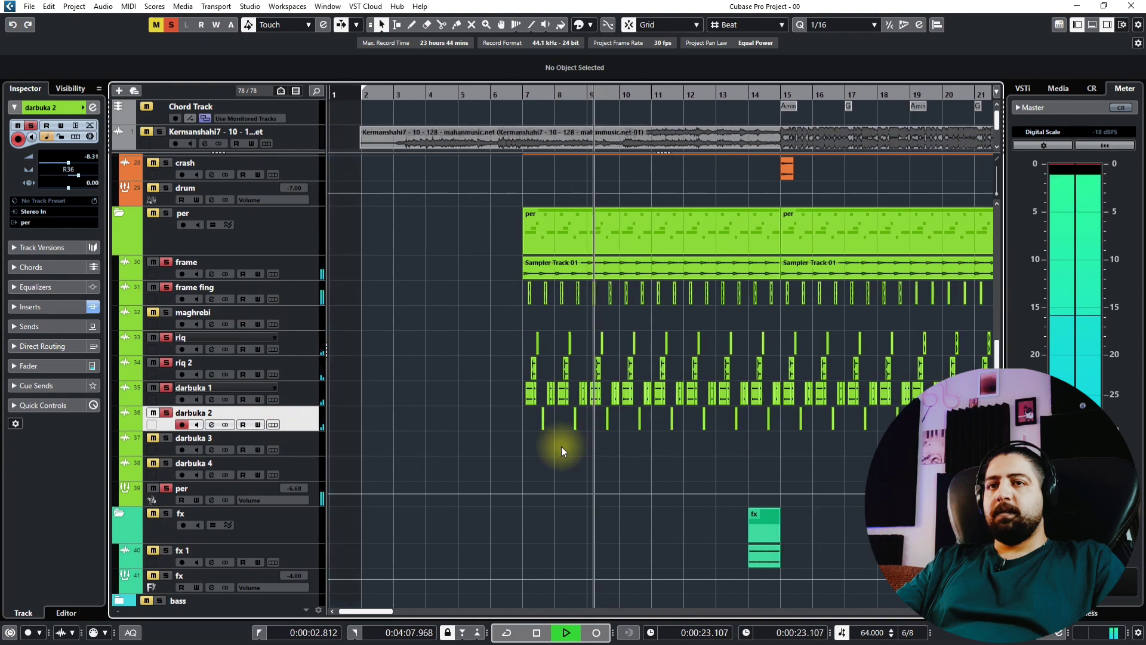
scroll(561, 446, "down", 2)
scroll(674, 128, "up", 1)
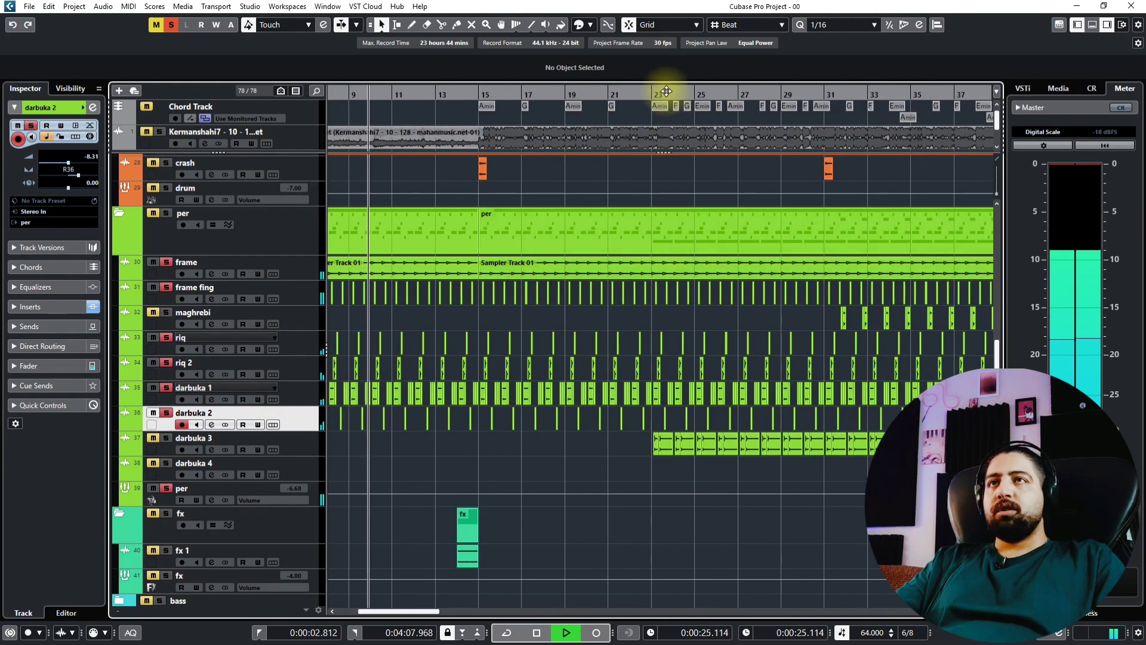
left_click_drag(666, 91, 334, 132)
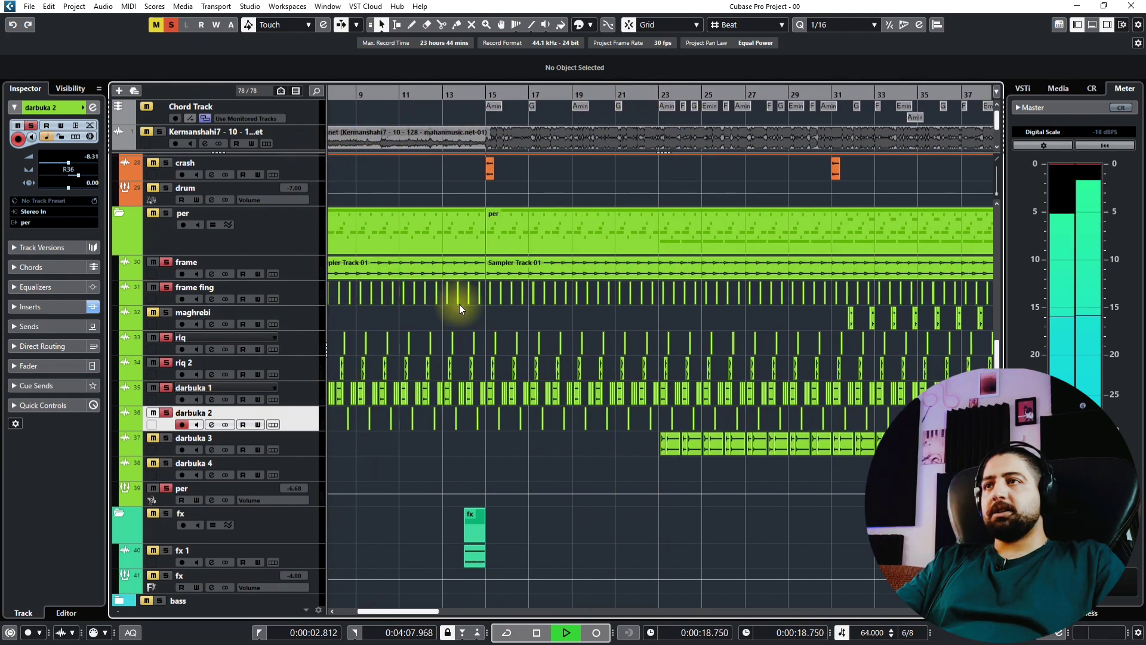
scroll(141, 235, "up", 2)
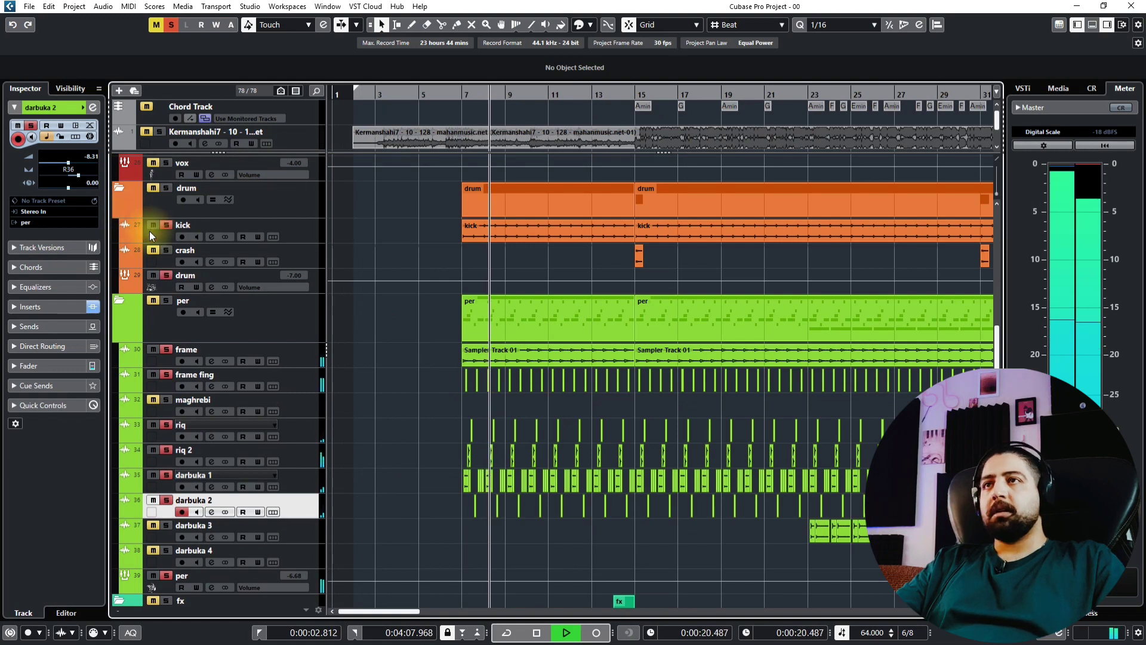
left_click(152, 249)
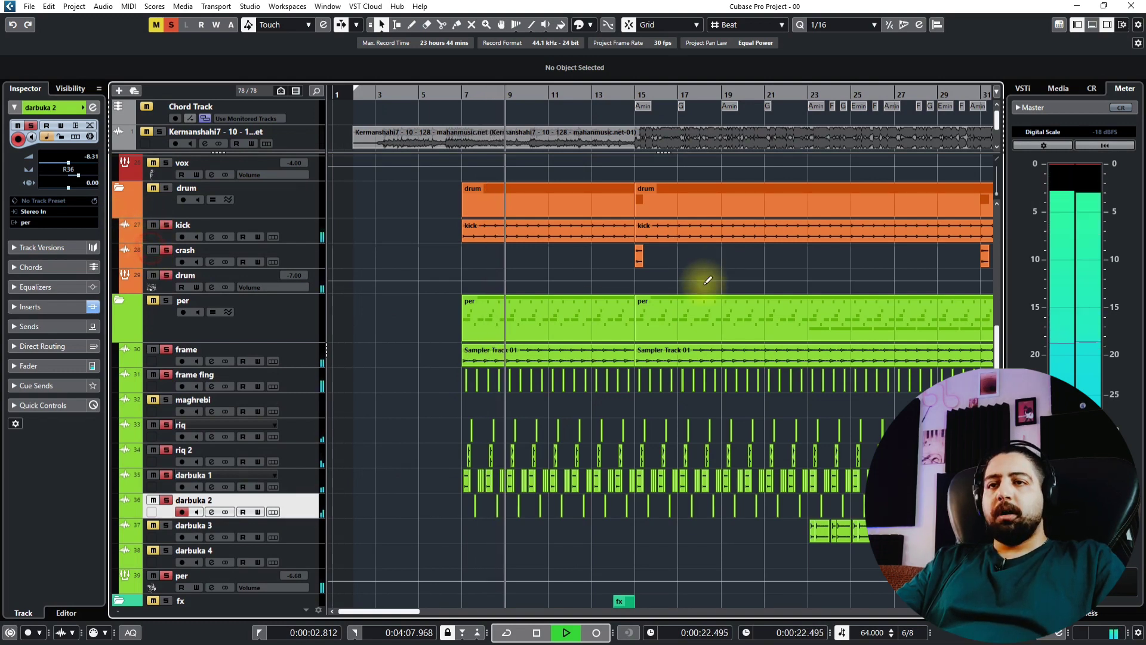
Play the soloed drums and percussion from about bar 10, and again from just before the crash at bar 15
scroll(704, 283, "right", 3)
scroll(536, 323, "down", 3)
left_click(419, 96)
scroll(453, 363, "up", 5)
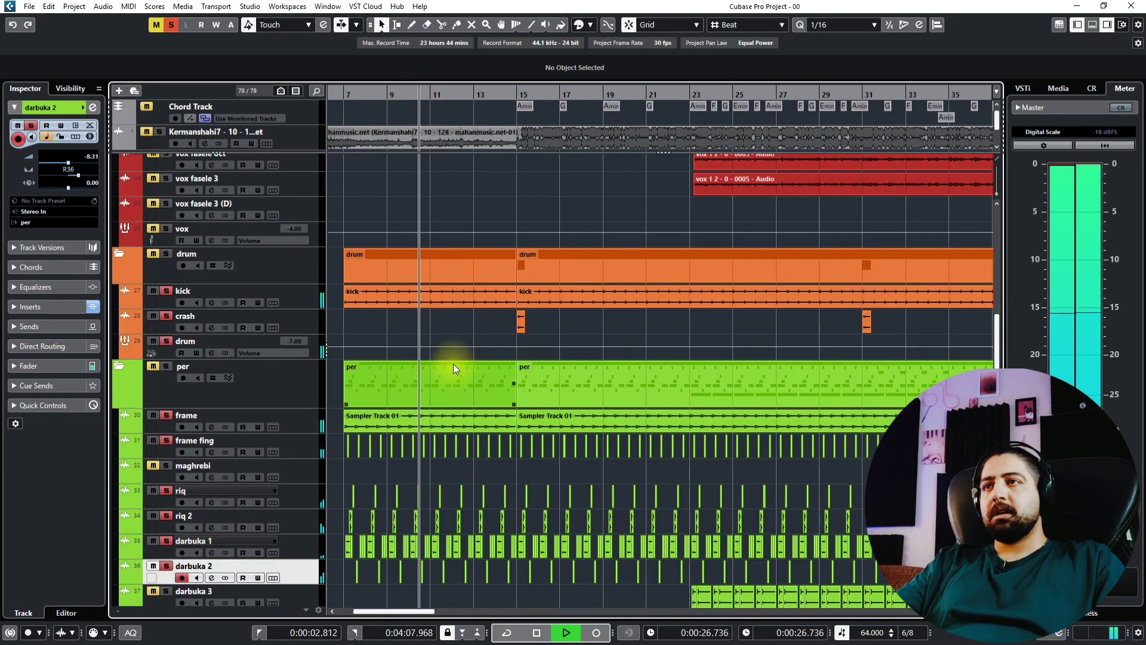
left_click(507, 95)
scroll(516, 406, "up", 4)
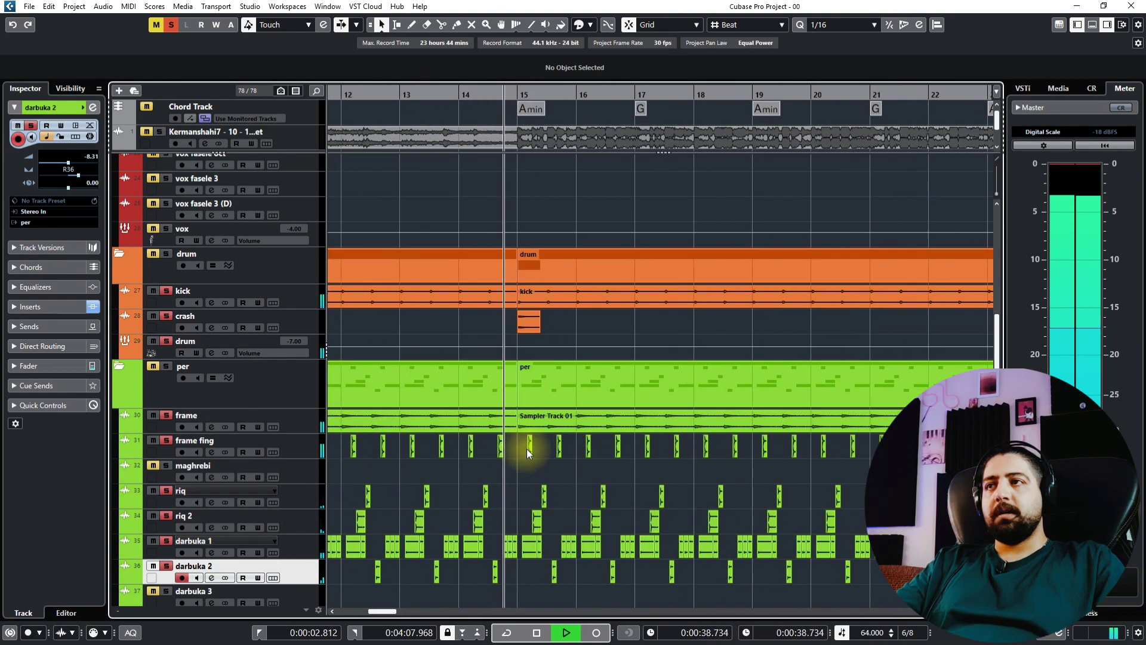
scroll(597, 448, "down", 5)
scroll(563, 448, "right", 3)
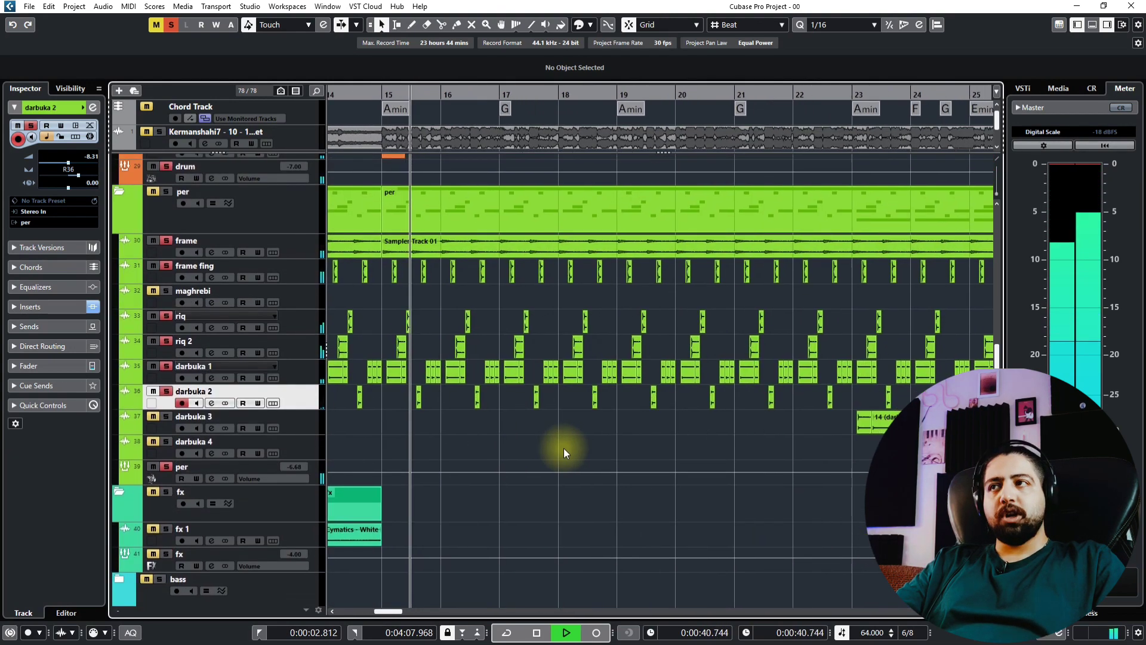
Move playback to about bar 22 and add darbuka 3 to the soloed tracks for its entry at bar 23
scroll(476, 379, "down", 4)
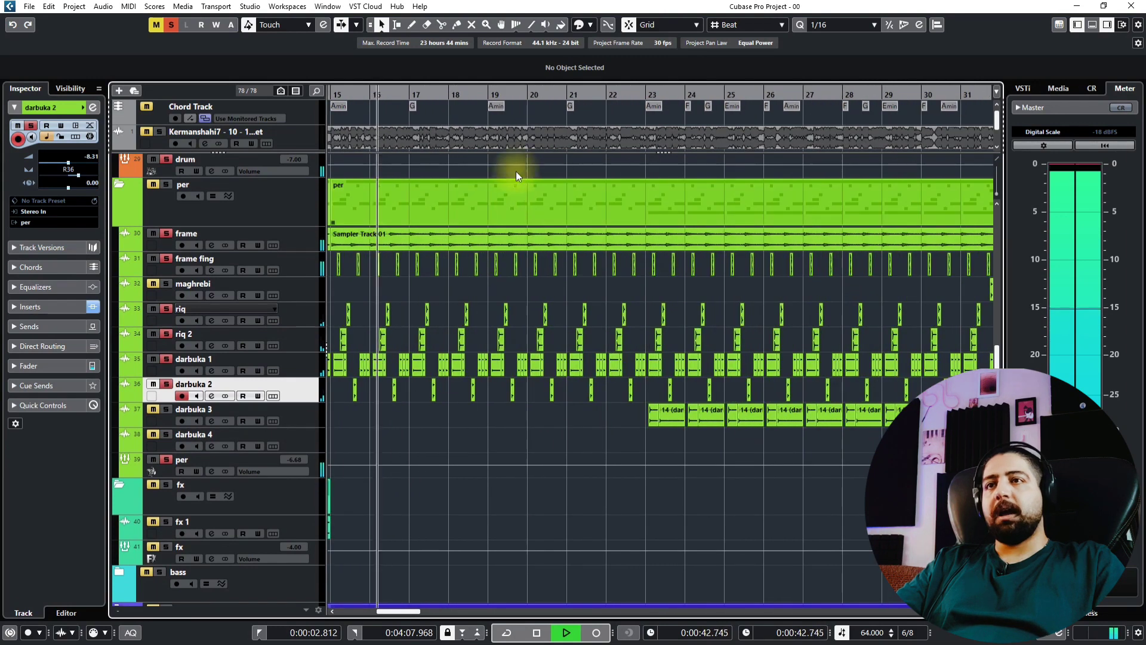
left_click(609, 94)
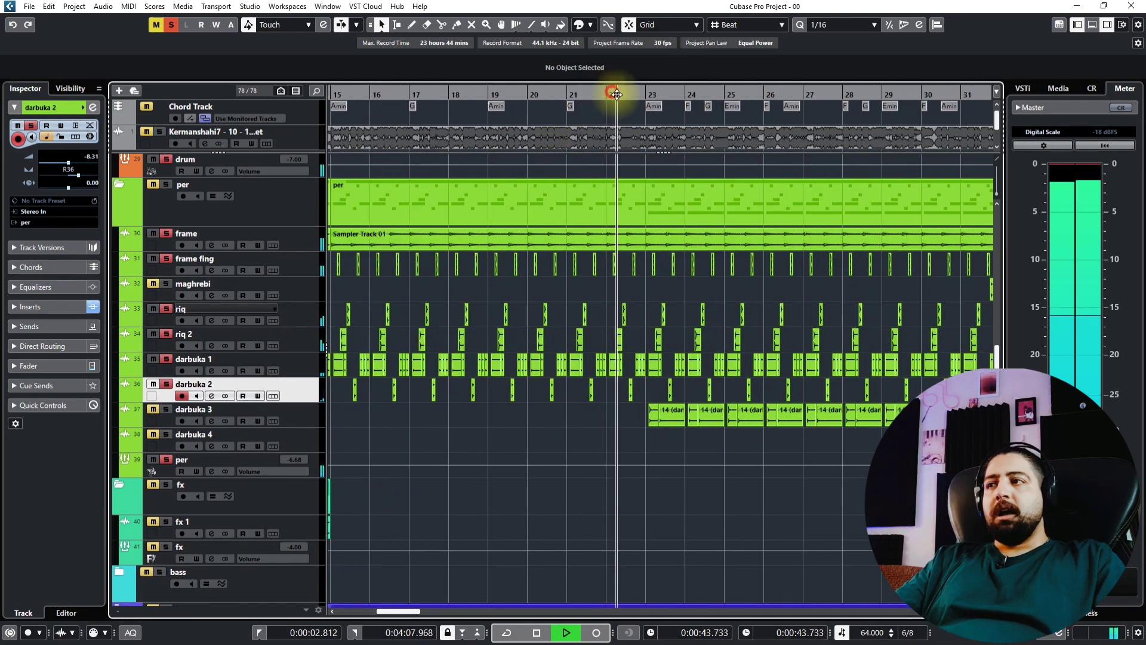
left_click(300, 411)
scroll(693, 434, "up", 3)
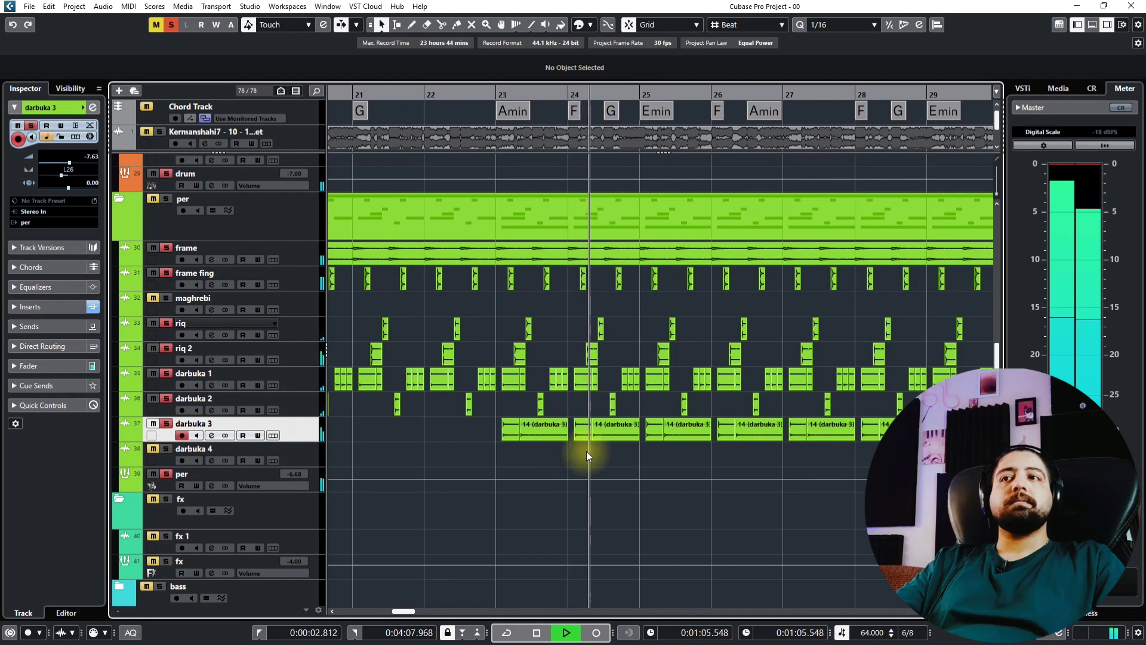
scroll(664, 445, "down", 4)
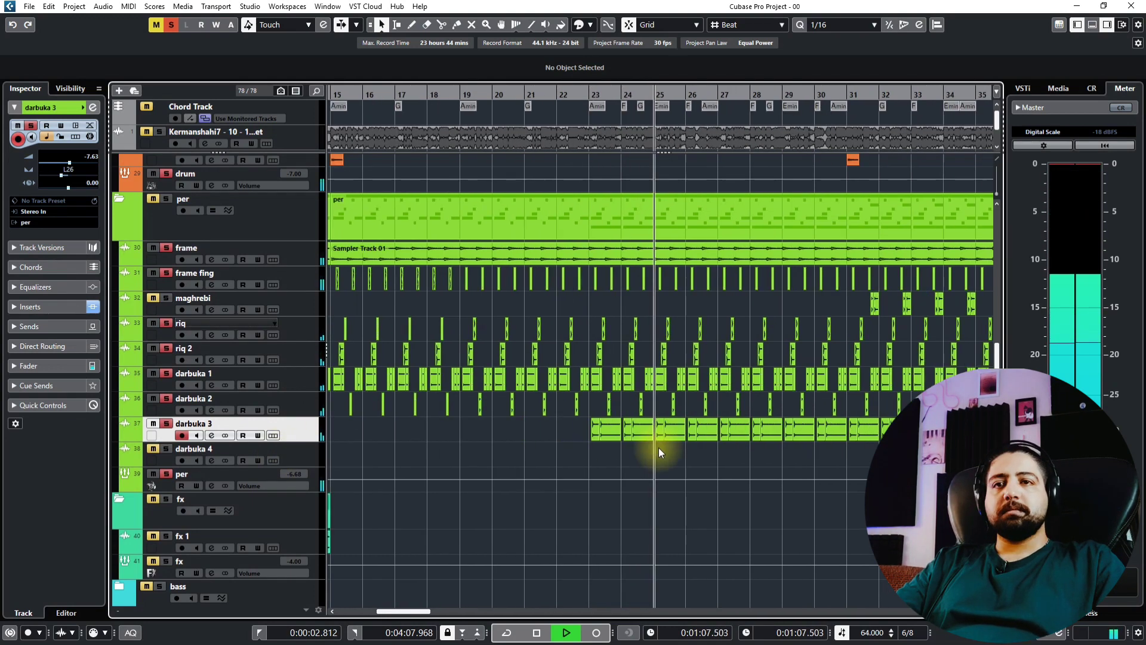
scroll(659, 260, "up", 3)
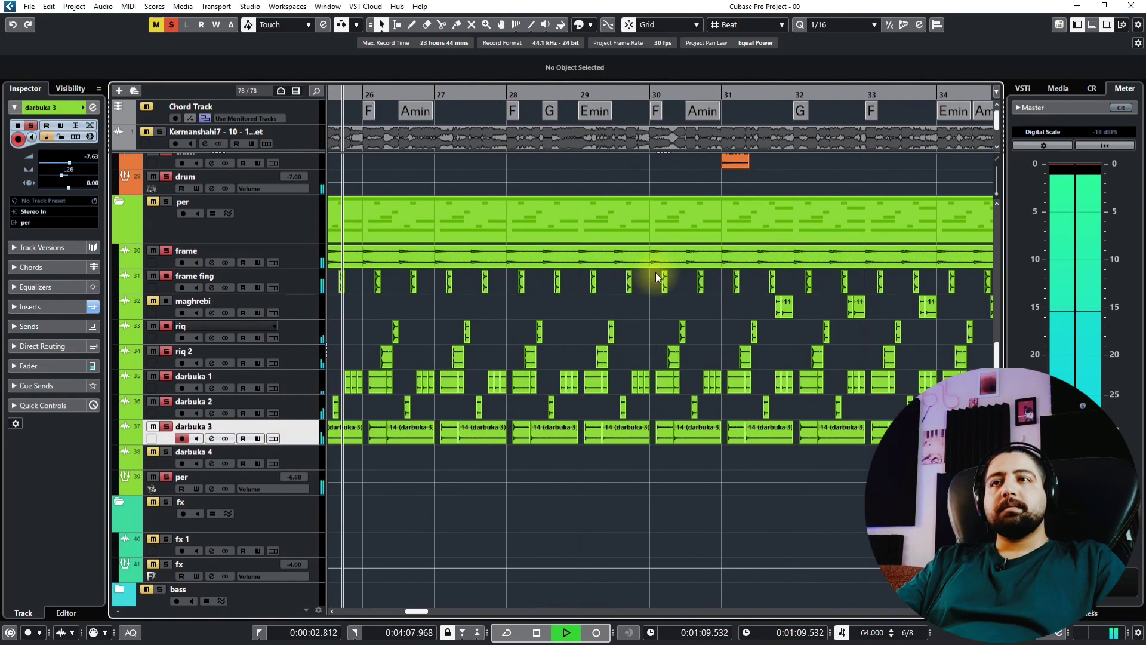
Move playback to bar 31, add the maghrebi track to the soloed tracks and play from there
left_click(743, 91)
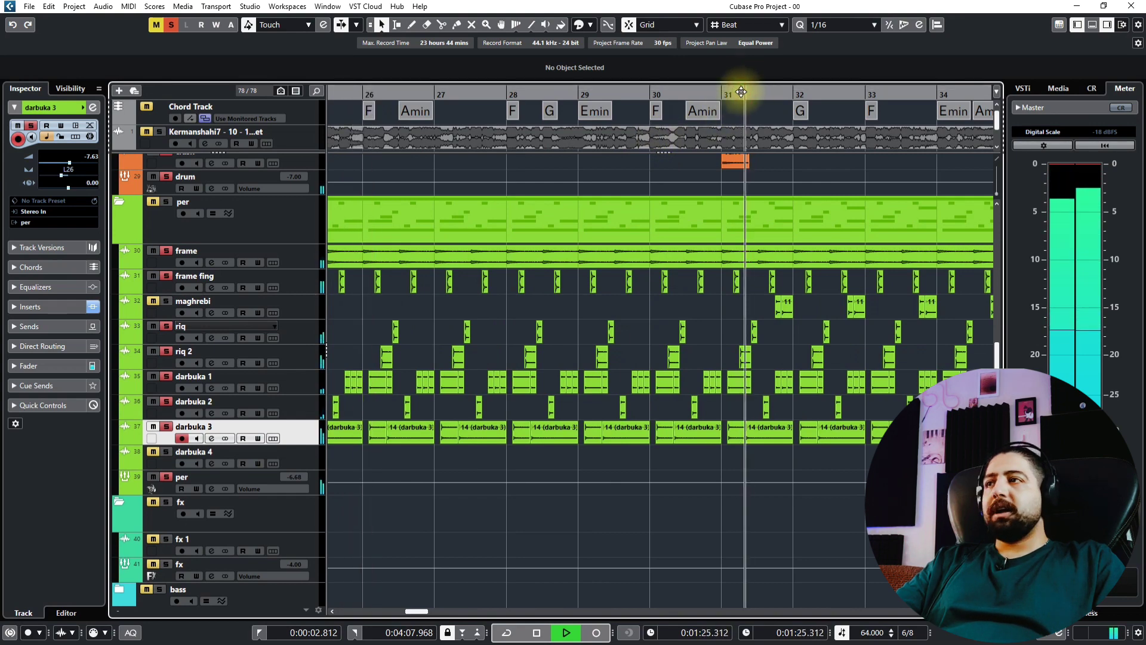
left_click(298, 306)
key("space")
scroll(836, 379, "up", 3)
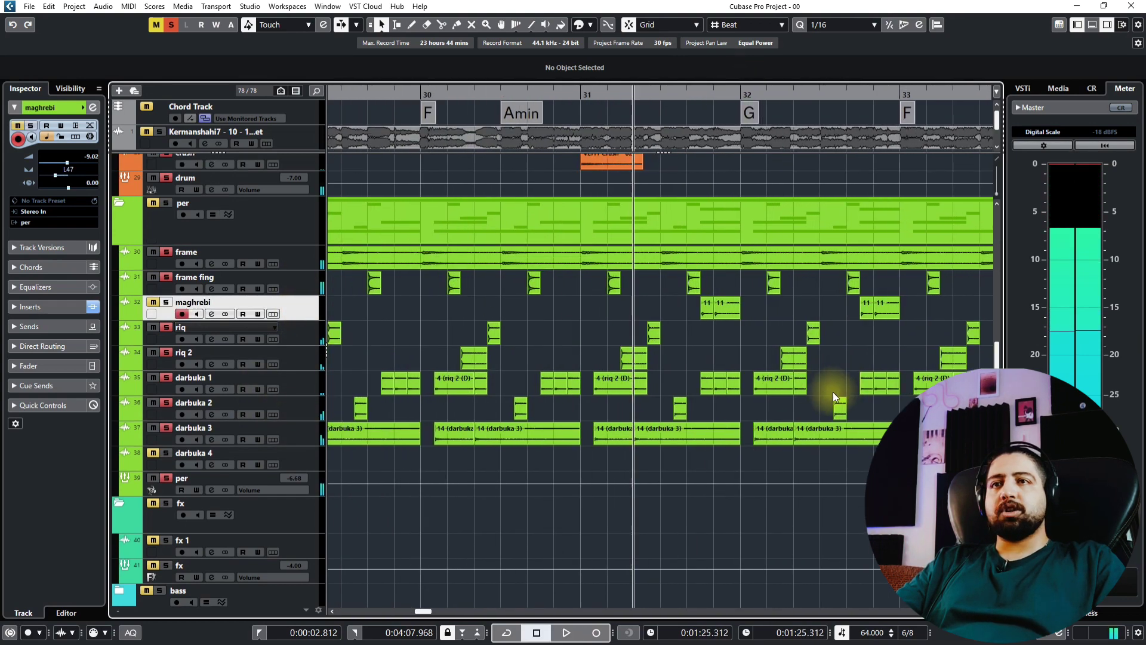
scroll(833, 392, "up", 1)
key("space")
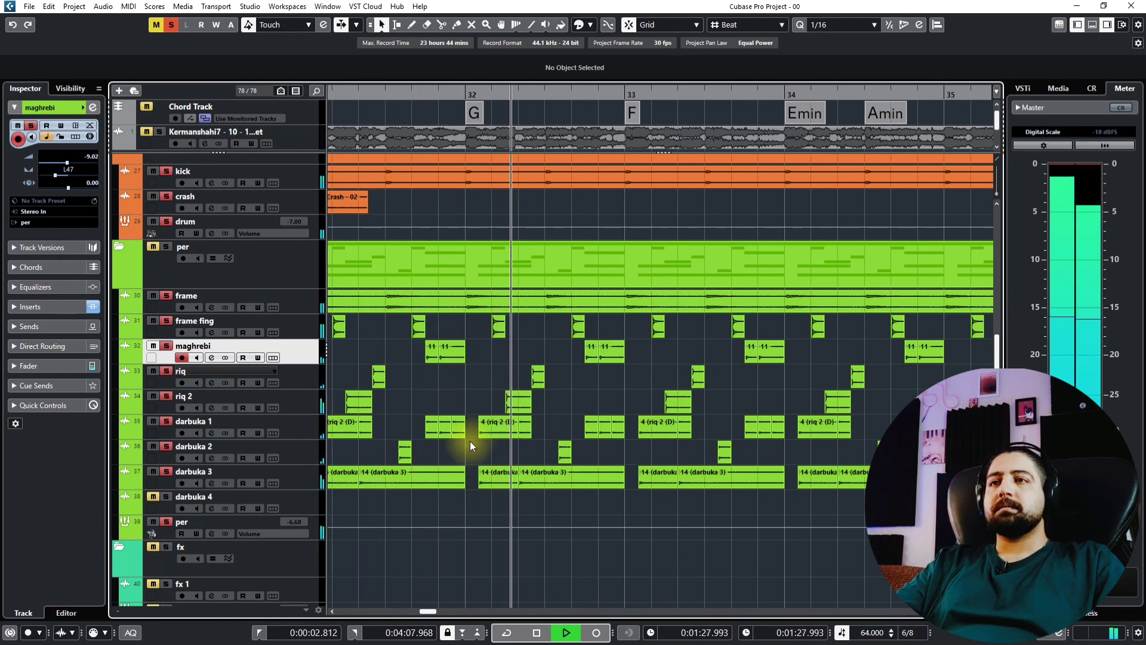
Move playback to bar 42 and add darbuka 4 to the soloed tracks for its entry before bar 43
left_click_drag(607, 431, 500, 449)
scroll(475, 295, "down", 3)
scroll(494, 335, "down", 6, "ctrl")
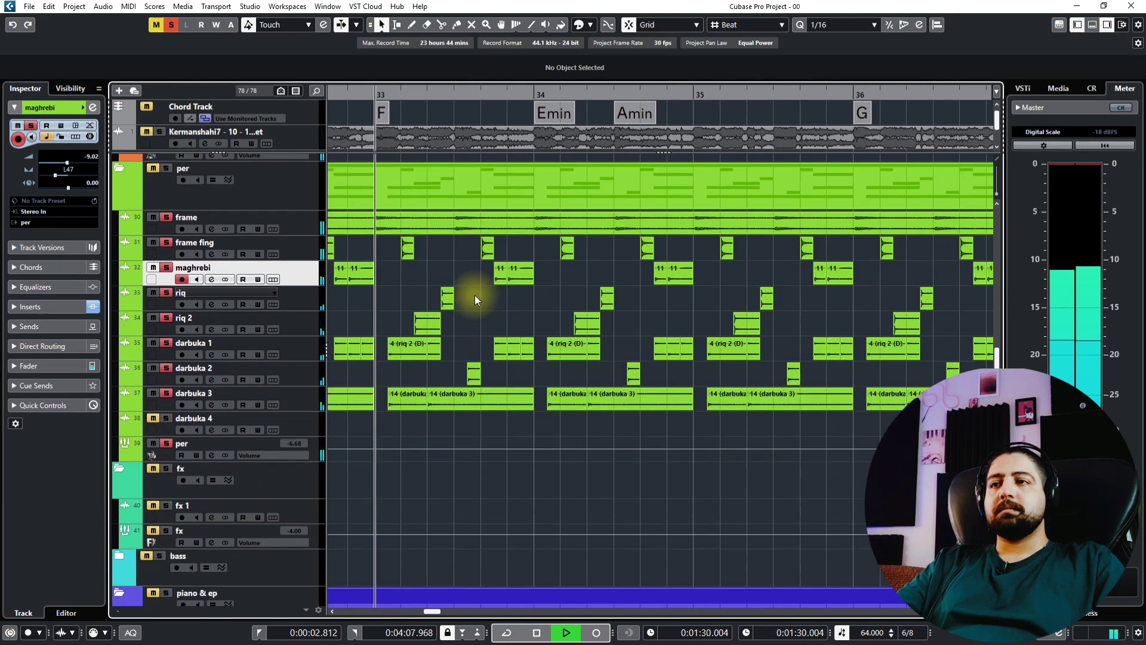
left_click_drag(690, 364, 480, 372)
scroll(672, 313, "down", 1, "ctrl")
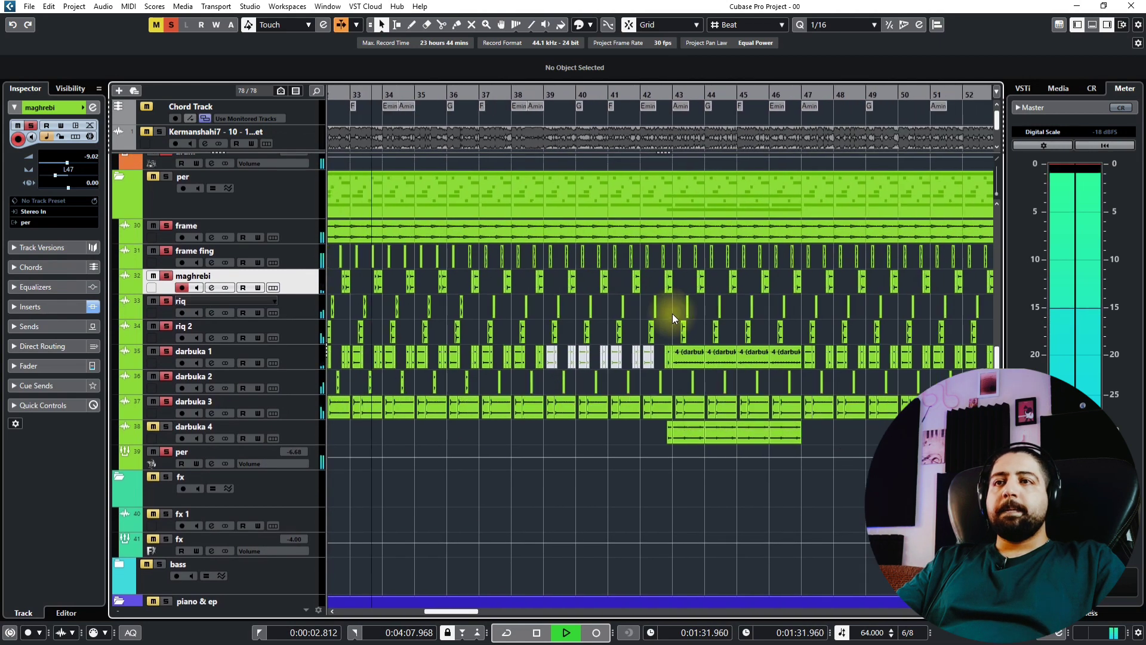
scroll(672, 313, "up", 2, "ctrl")
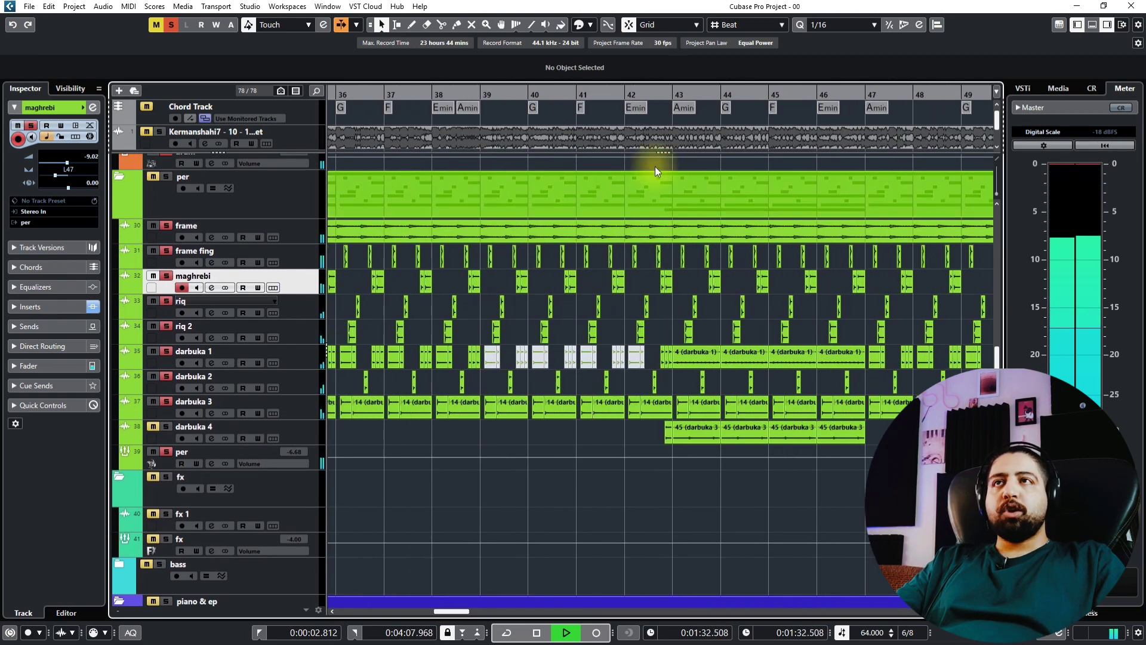
left_click(647, 91)
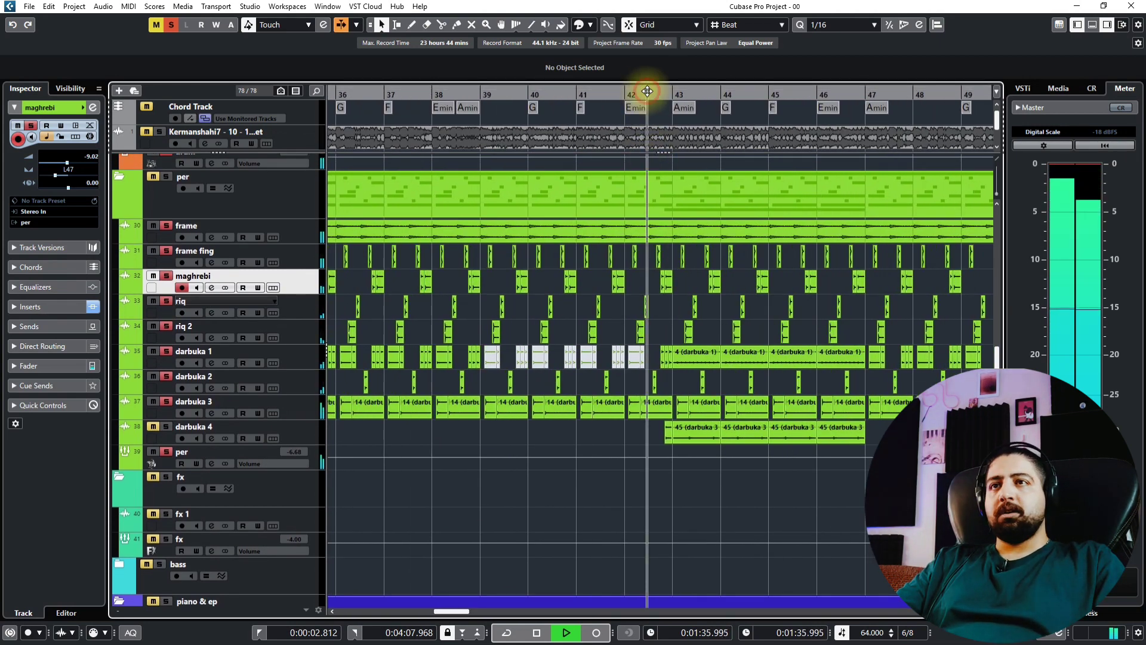
scroll(589, 432, "up", 2, "ctrl")
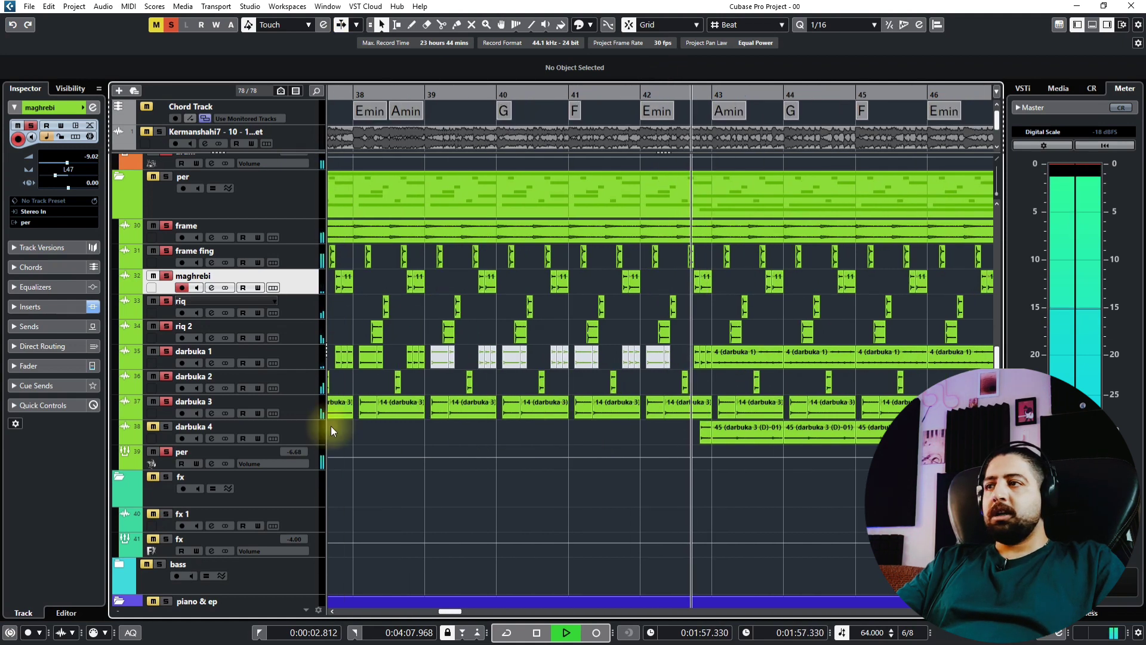
left_click(303, 433)
scroll(690, 420, "up", 3)
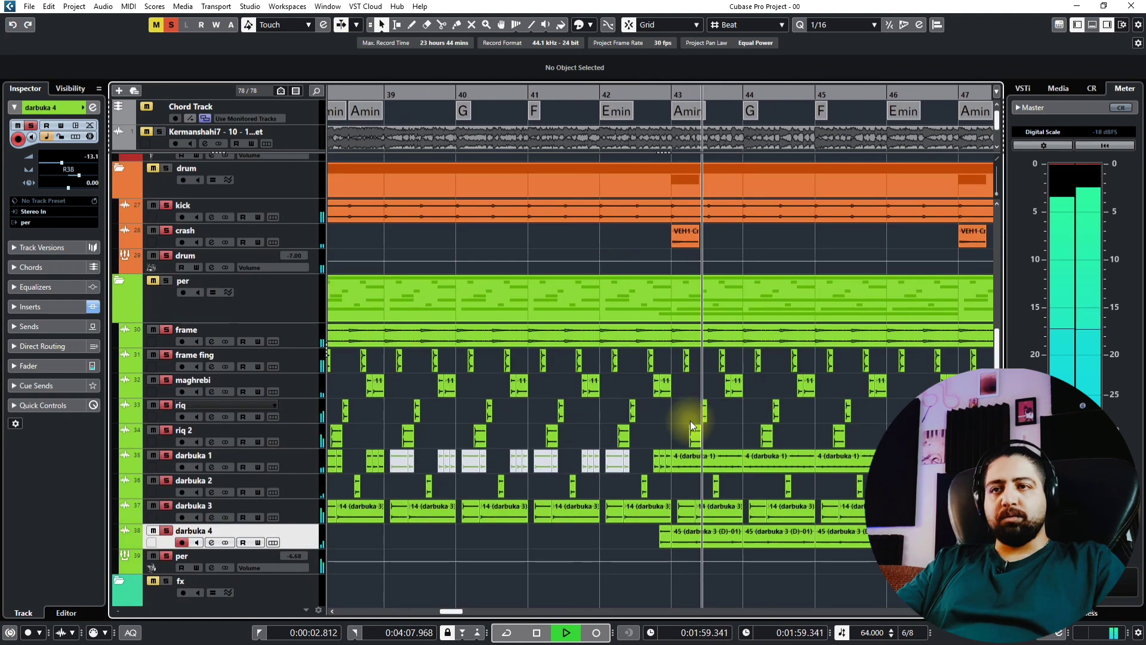
scroll(754, 505, "up", 1, "ctrl")
scroll(755, 505, "down", 2)
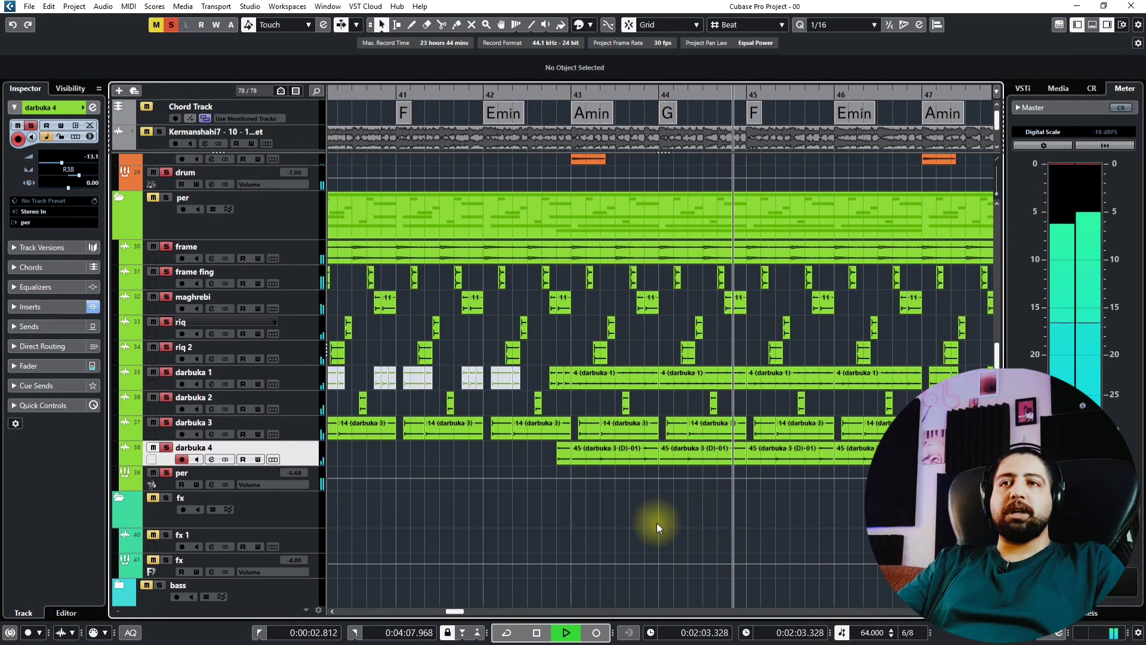
Play the soloed drums and percussion from bar 71 and select the darbuka 1 track
scroll(656, 523, "down", 4, "ctrl")
scroll(648, 527, "down", 8, "ctrl")
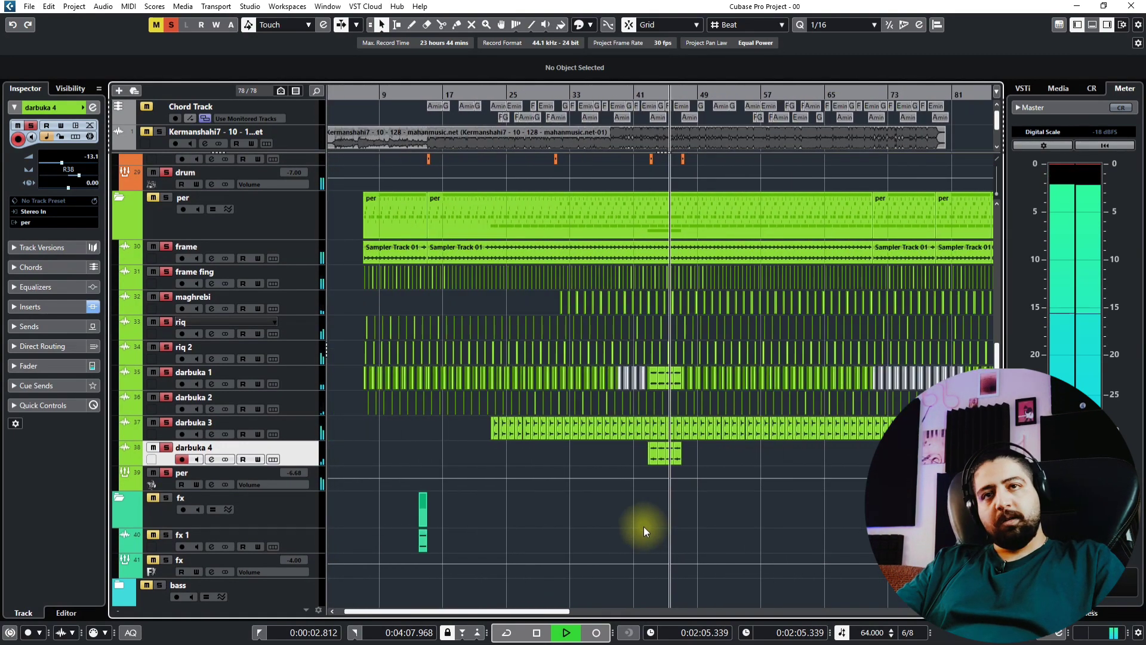
scroll(646, 443, "up", 3, "ctrl")
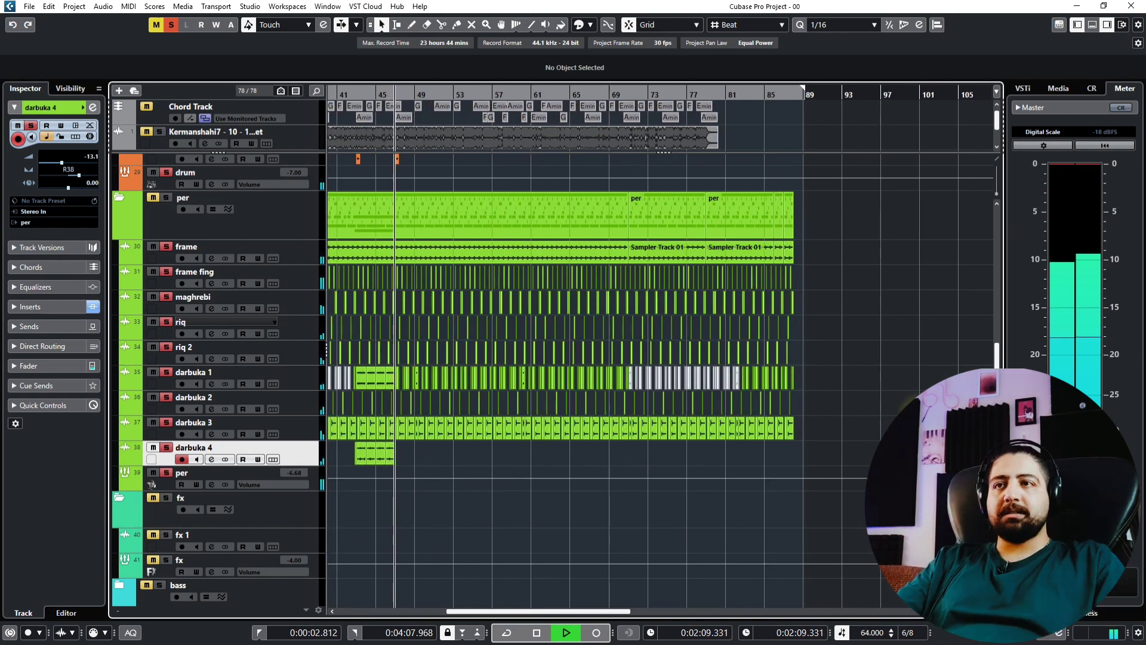
scroll(577, 307, "up", 1, "ctrl")
scroll(586, 342, "up", 4, "ctrl")
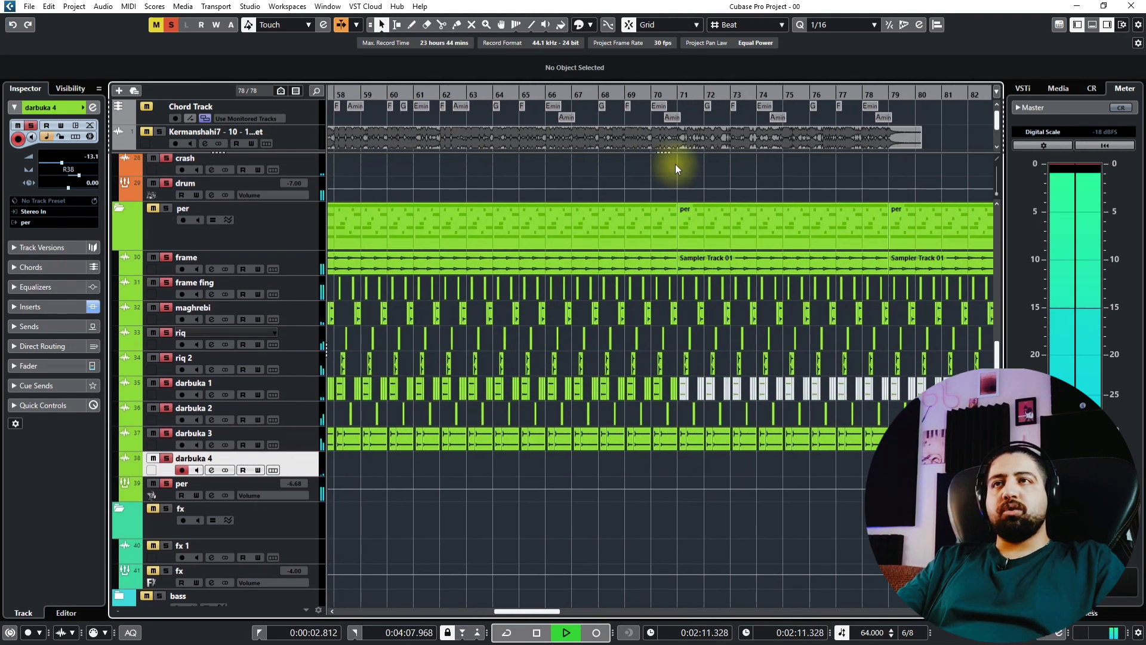
left_click(685, 91)
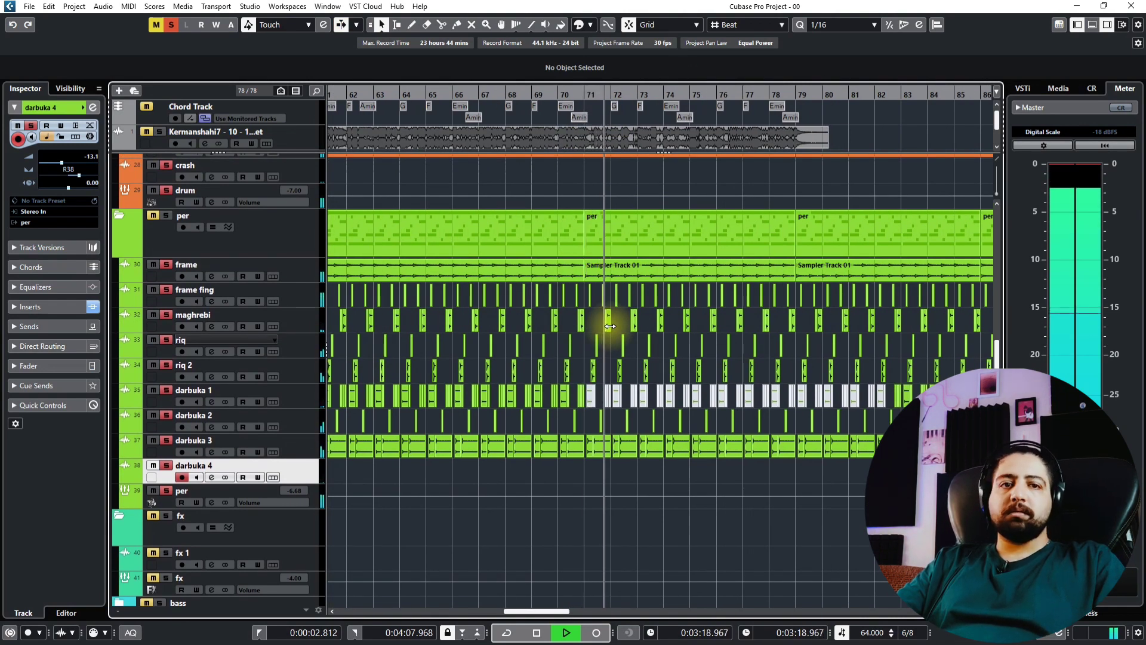
left_click(298, 392)
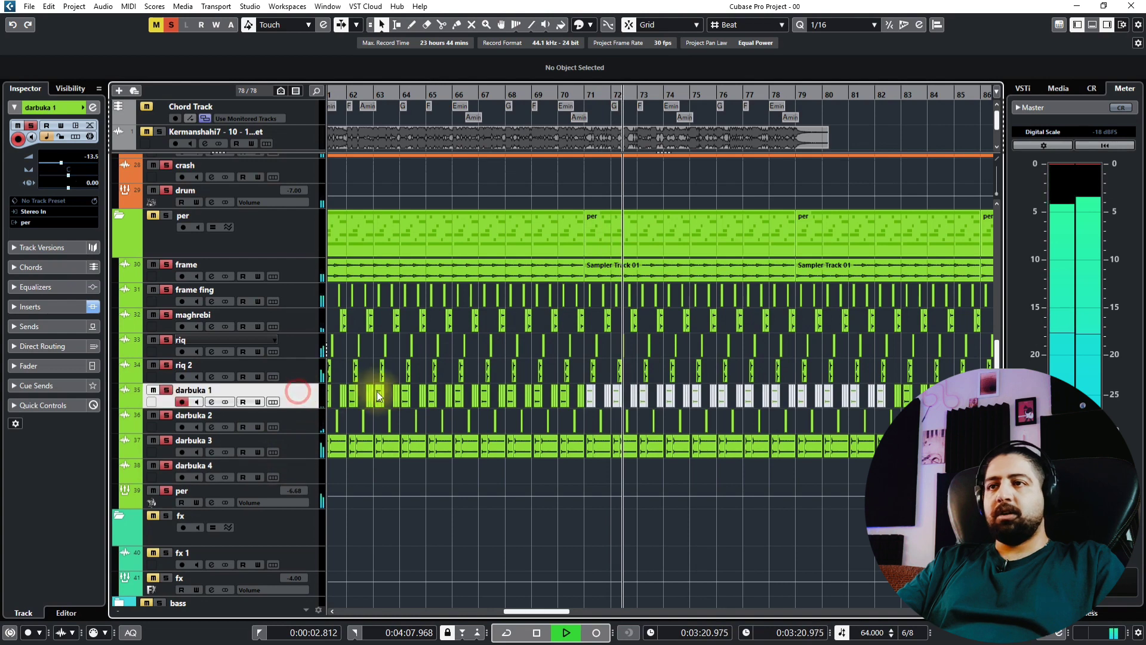
Stop playback and move the playback position back to just before bar 7, where the drum and percussion parts start
key("g")
key("g")
key("space")
left_click_drag(556, 389, 974, 372)
left_click_drag(479, 356, 558, 374)
left_click_drag(401, 267, 413, 133)
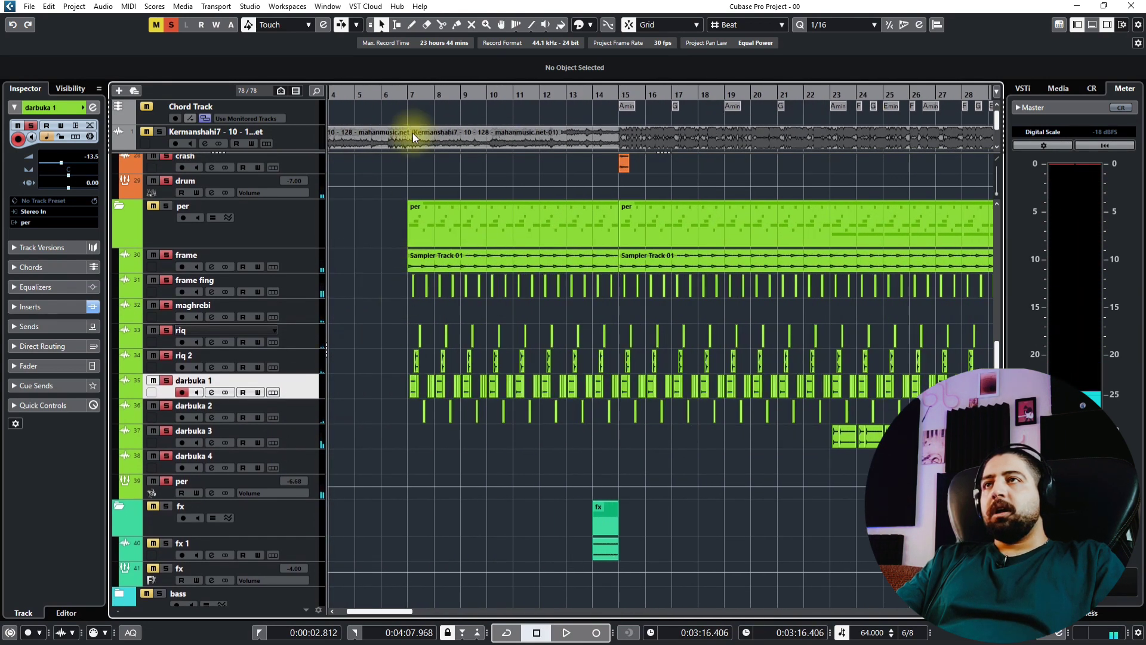
left_click(389, 107)
scroll(411, 331, "up", 3)
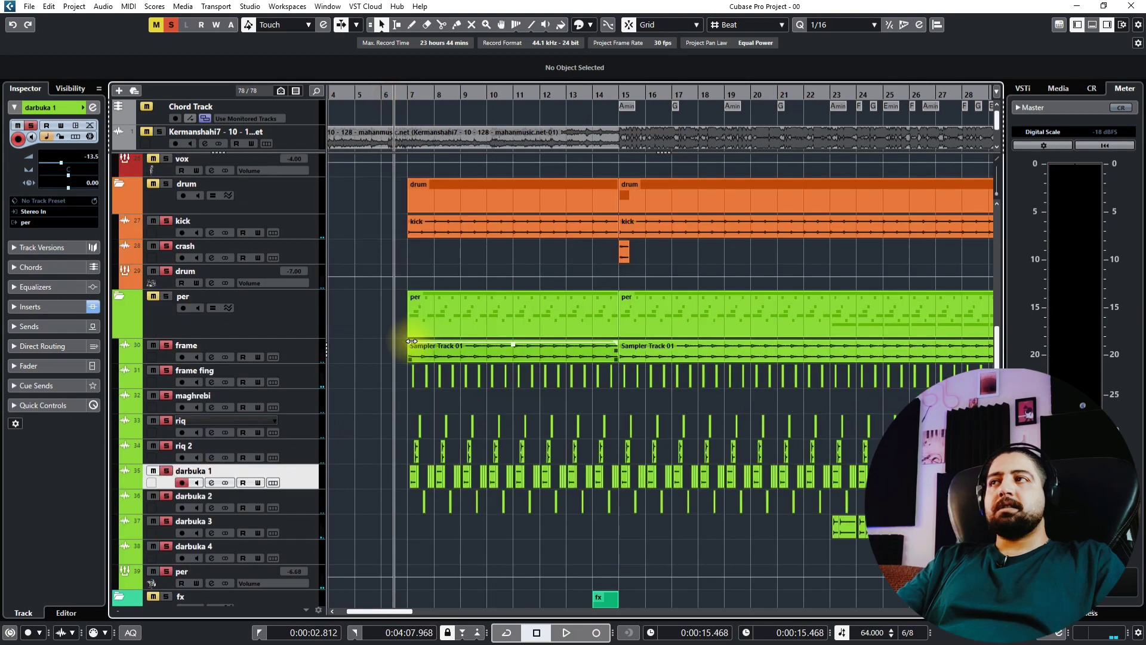
Select the Cymatics White Noise Up clip at bar 14, add fx 1 to the soloed tracks and play from there
scroll(409, 355, "down", 6)
scroll(407, 367, "down", 3)
scroll(464, 366, "up", 4)
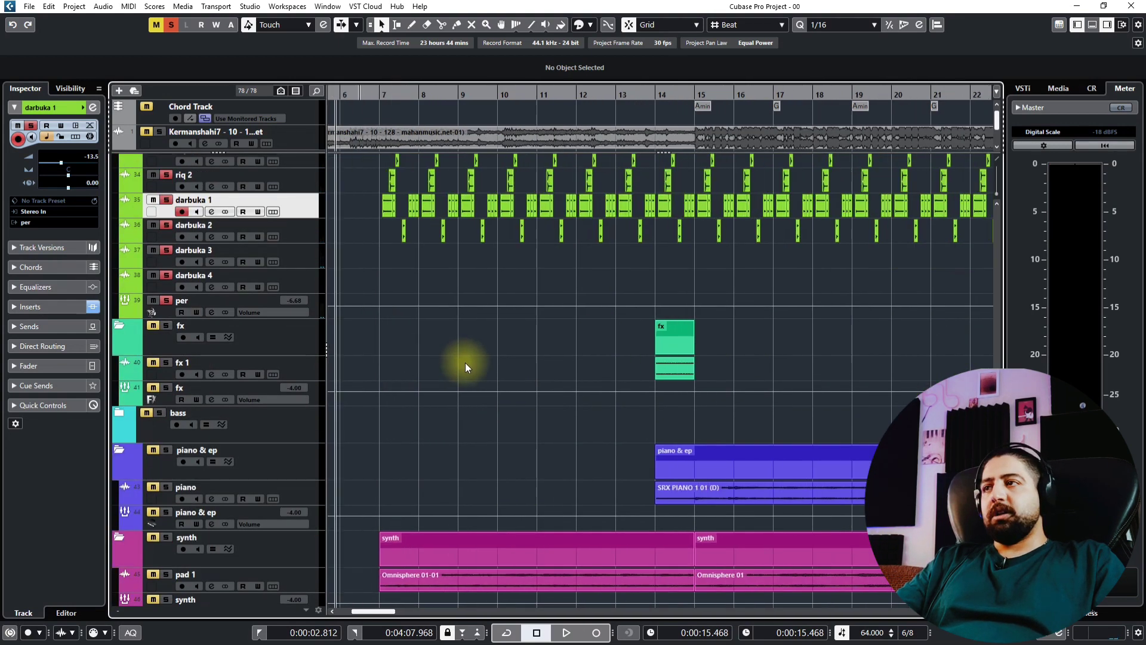
left_click(711, 370)
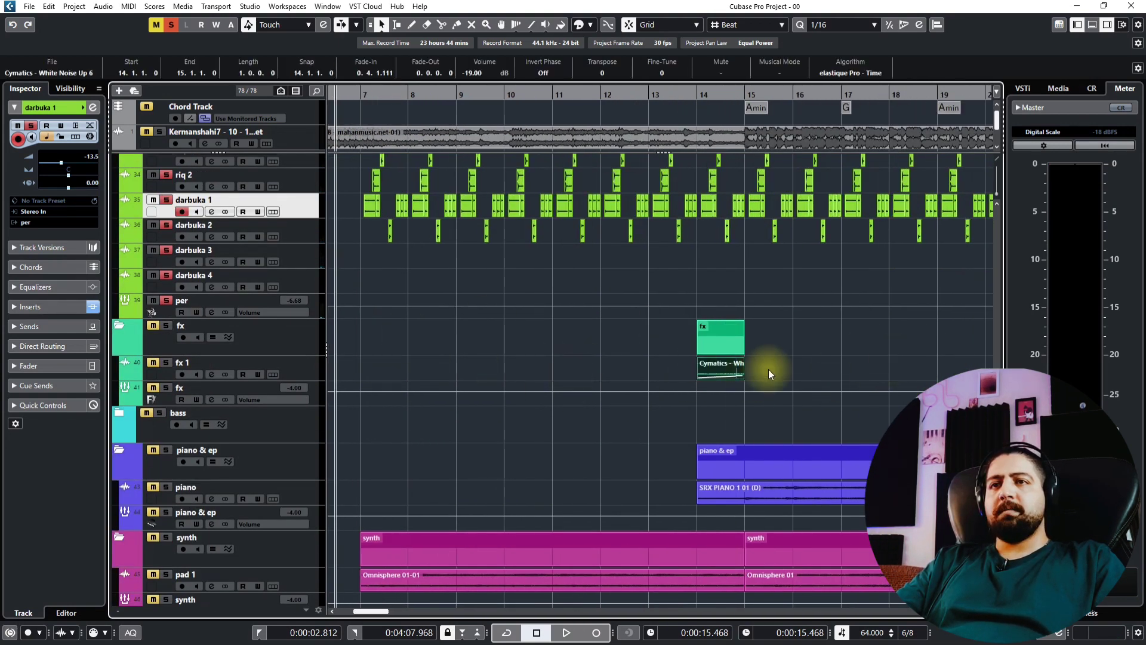
scroll(768, 368, "up", 5)
left_click(586, 96)
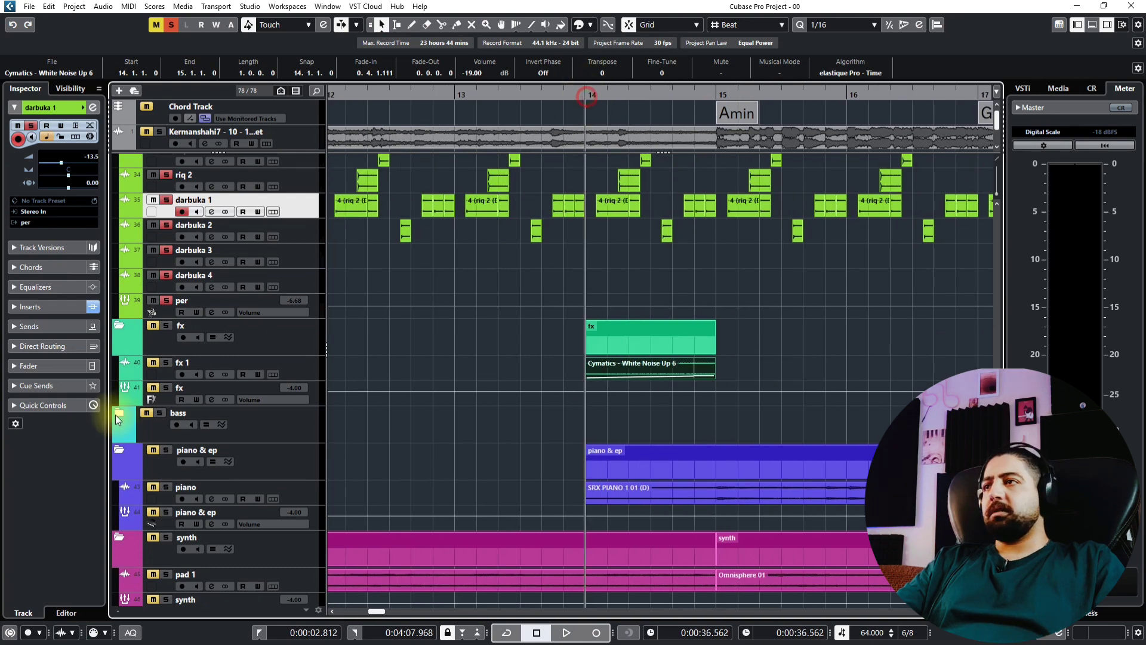
left_click(296, 373)
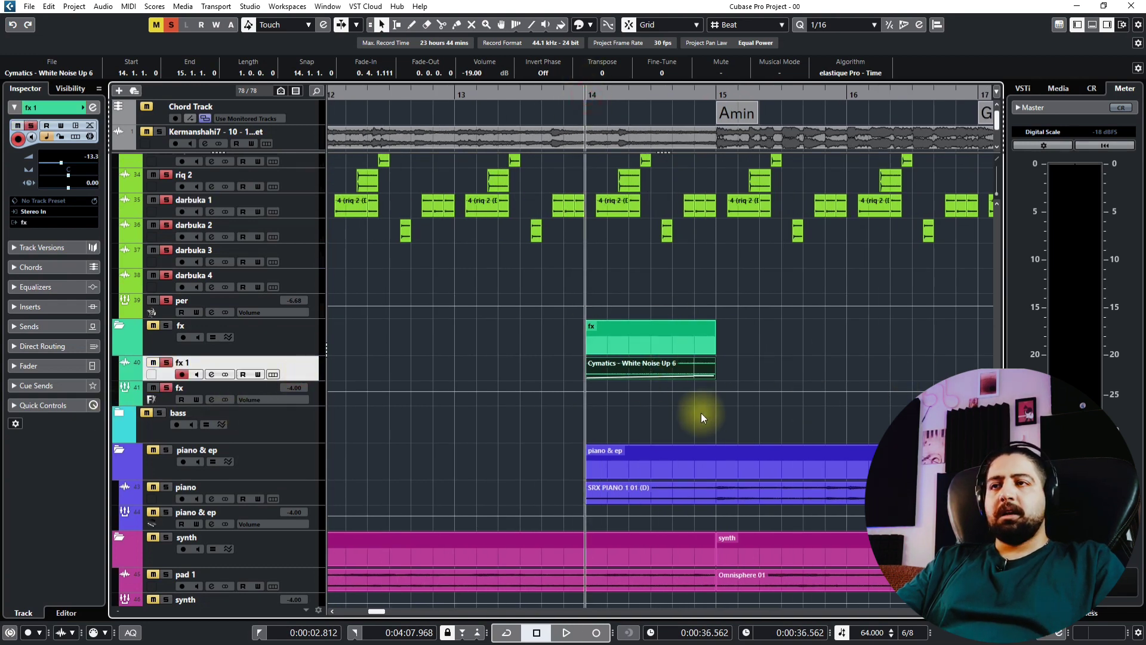
key("space")
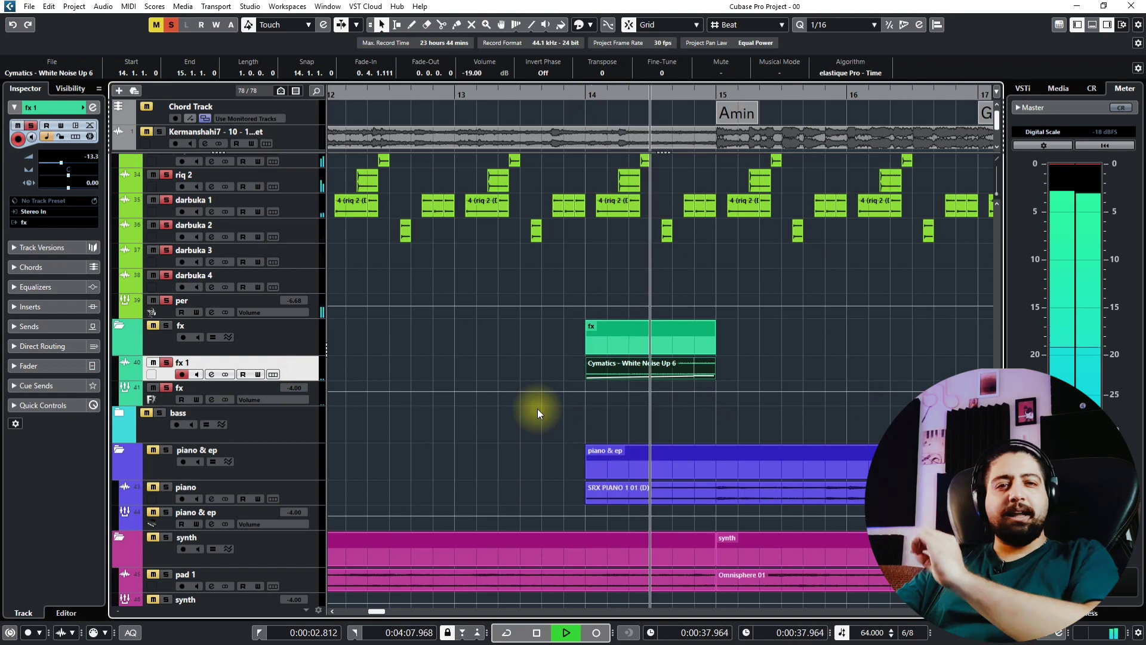
key("space")
Add the pad 1 synth track to the soloed tracks and play from just before its entry at bar 7
scroll(444, 358, "down", 4)
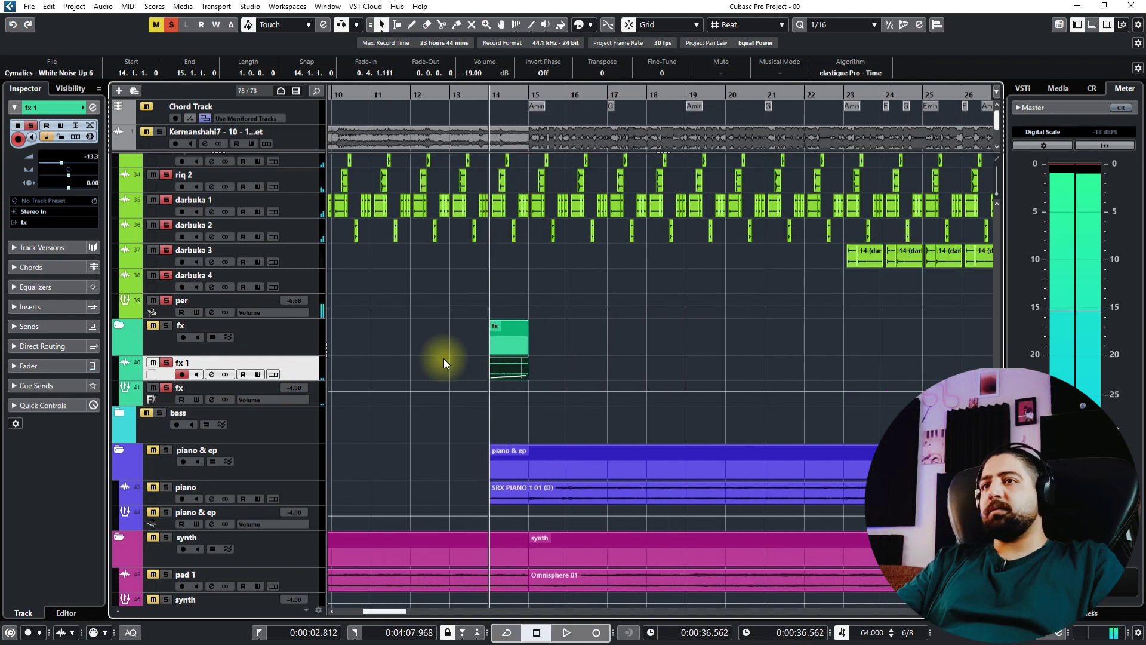
left_click_drag(431, 359, 712, 301)
scroll(686, 311, "down", 3)
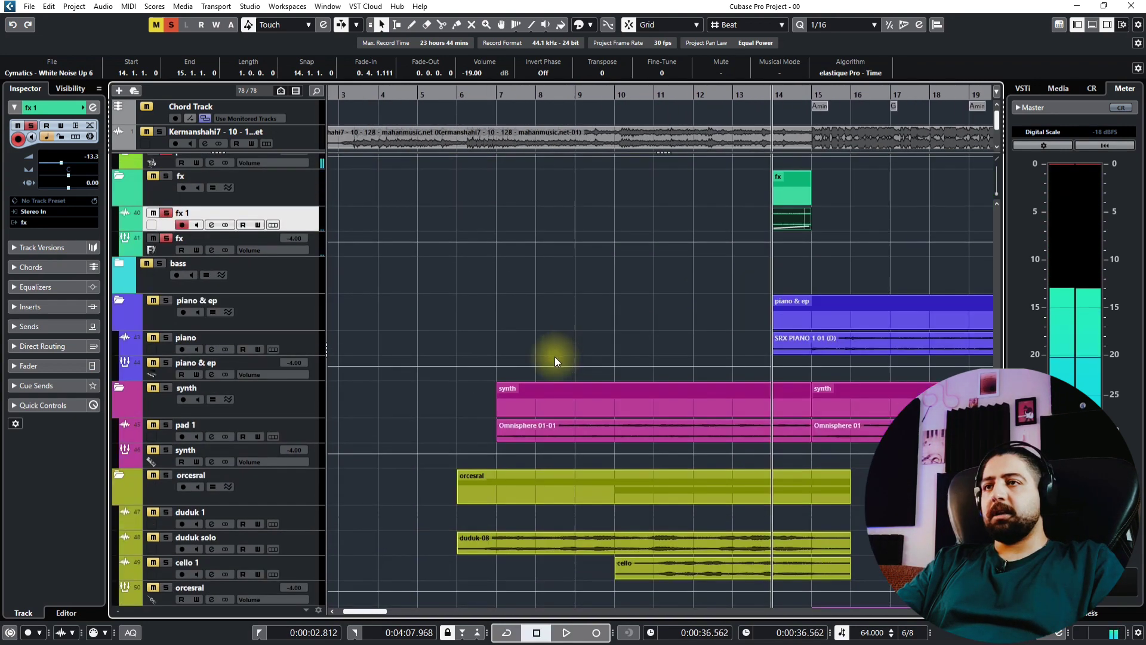
left_click(463, 94)
scroll(454, 316, "down", 3)
scroll(491, 394, "up", 2)
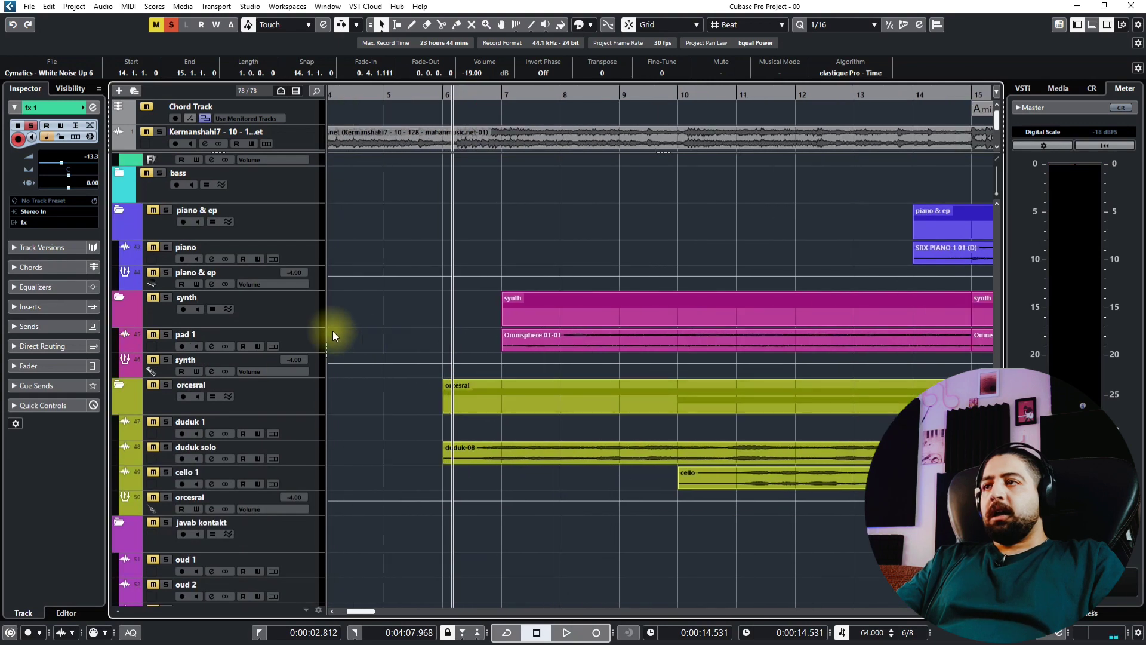
left_click(295, 338)
scroll(430, 264, "up", 3)
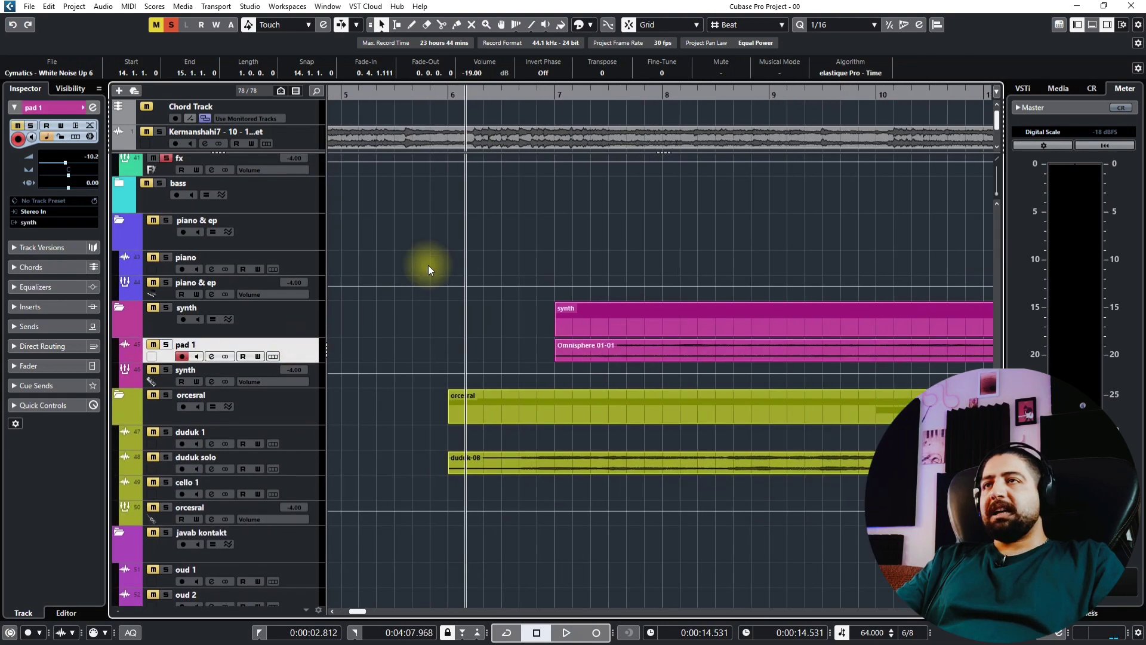
left_click(590, 95)
left_click_drag(756, 276, 553, 271)
key("s")
key("space")
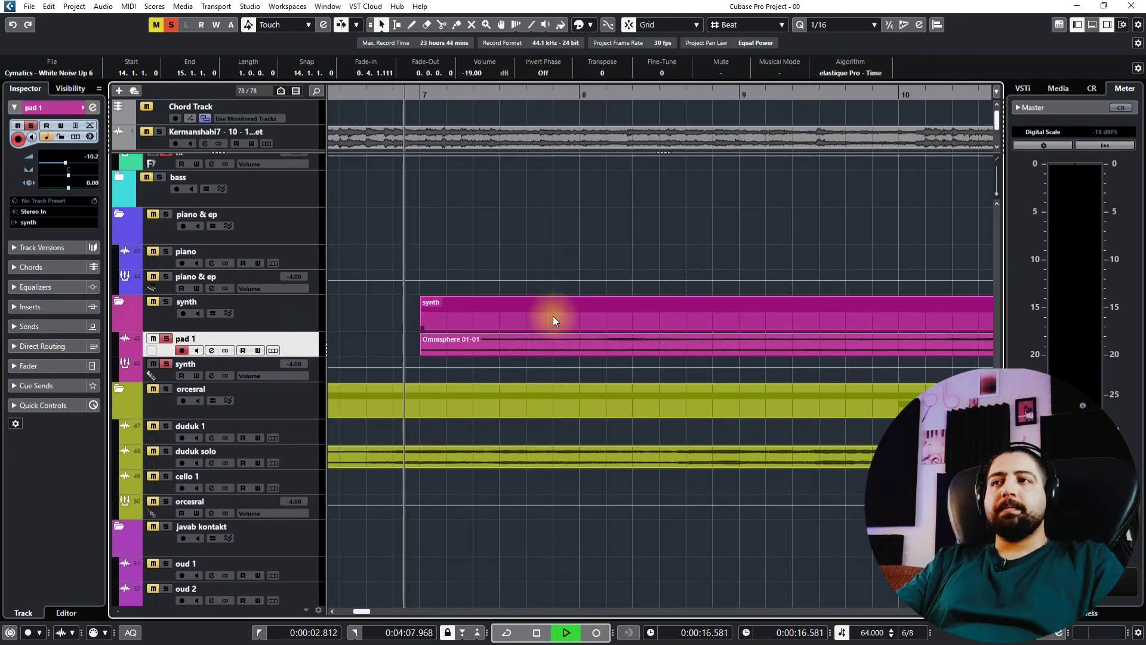
Select the Omnisphere 01-01 clip on the pad 1 track while it plays, and stop playback
scroll(549, 319, "down", 1)
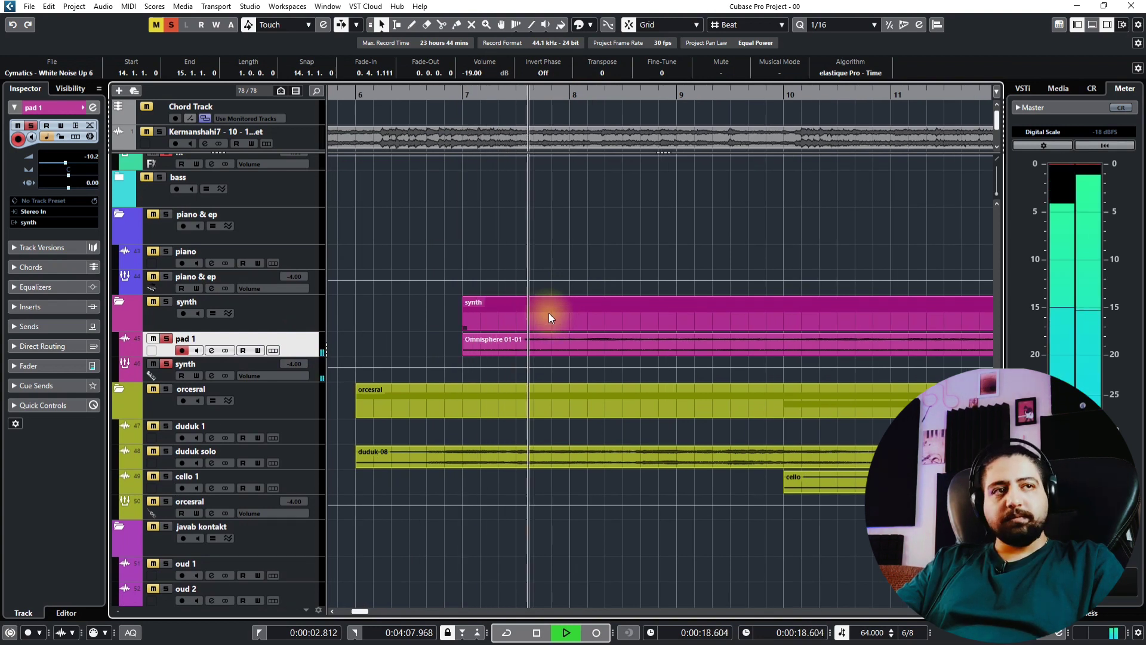
left_click_drag(427, 346, 614, 353)
key("space")
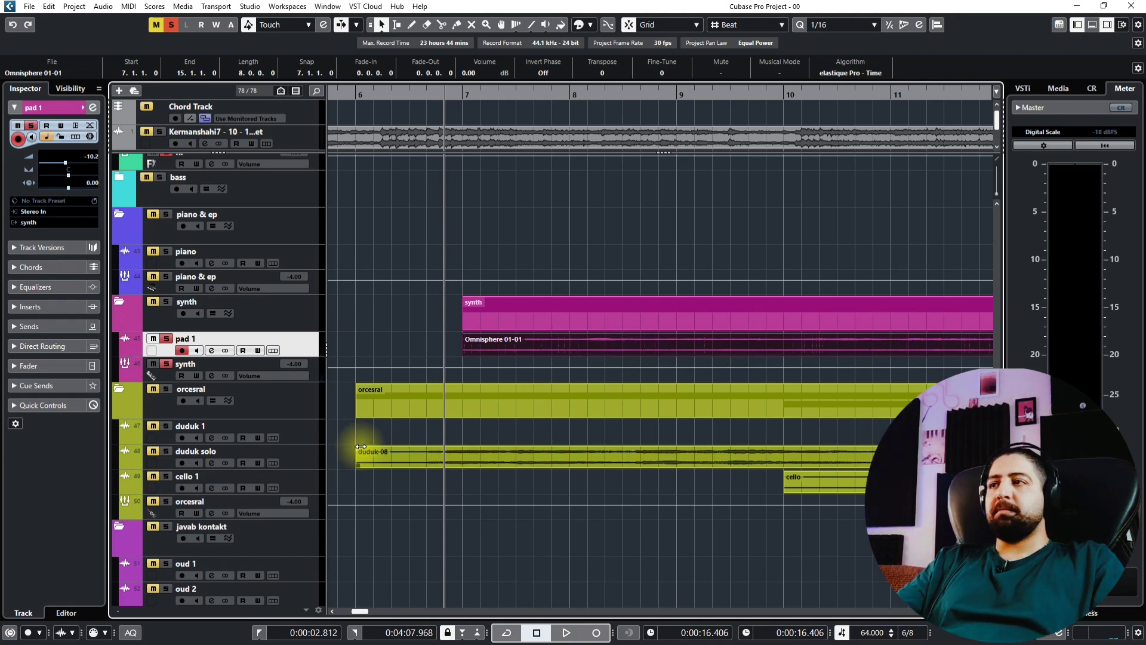
Add the duduk solo track to the soloed tracks and play from its entry at bar 6
left_click(302, 459)
scroll(359, 421, "up", 2)
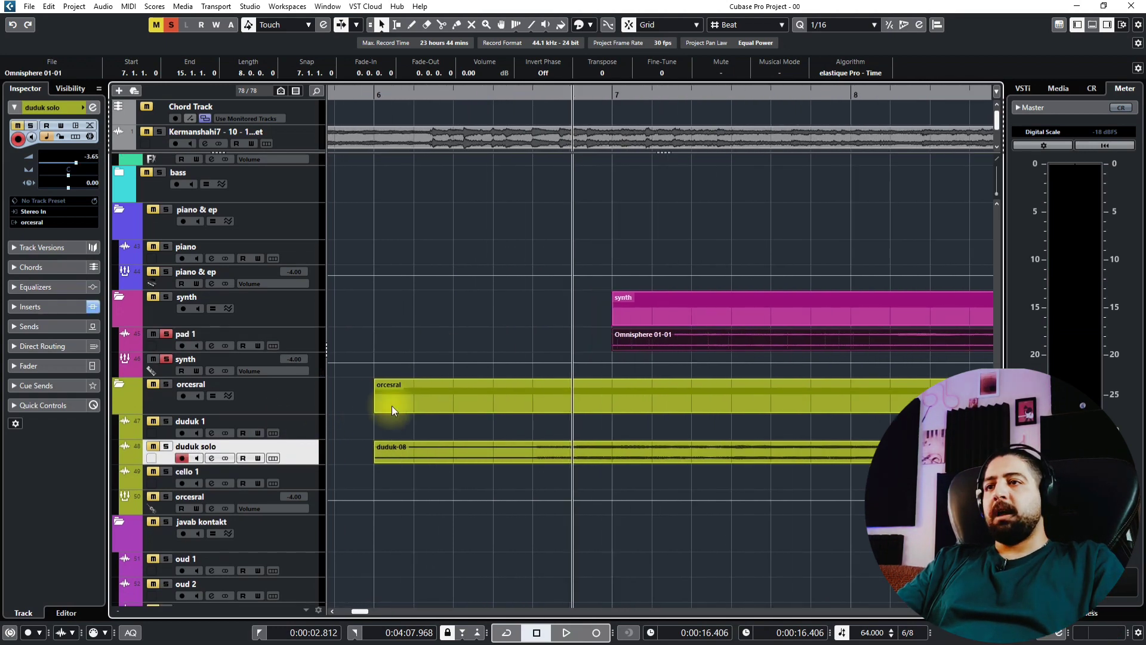
left_click(408, 95)
scroll(501, 353, "down", 3)
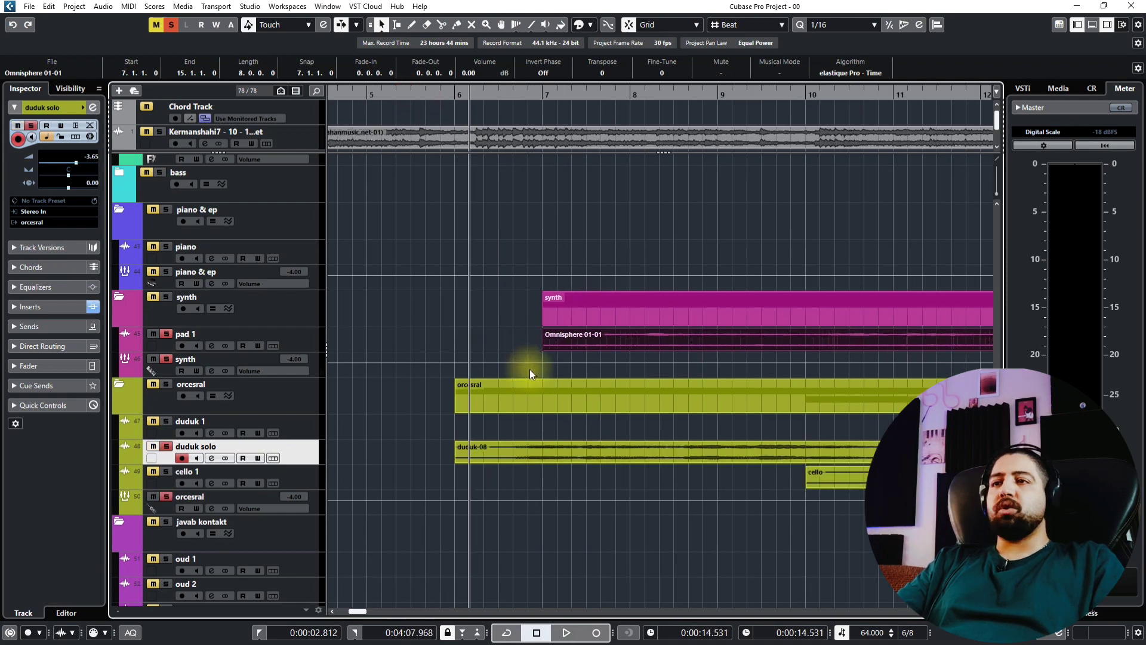
key("space")
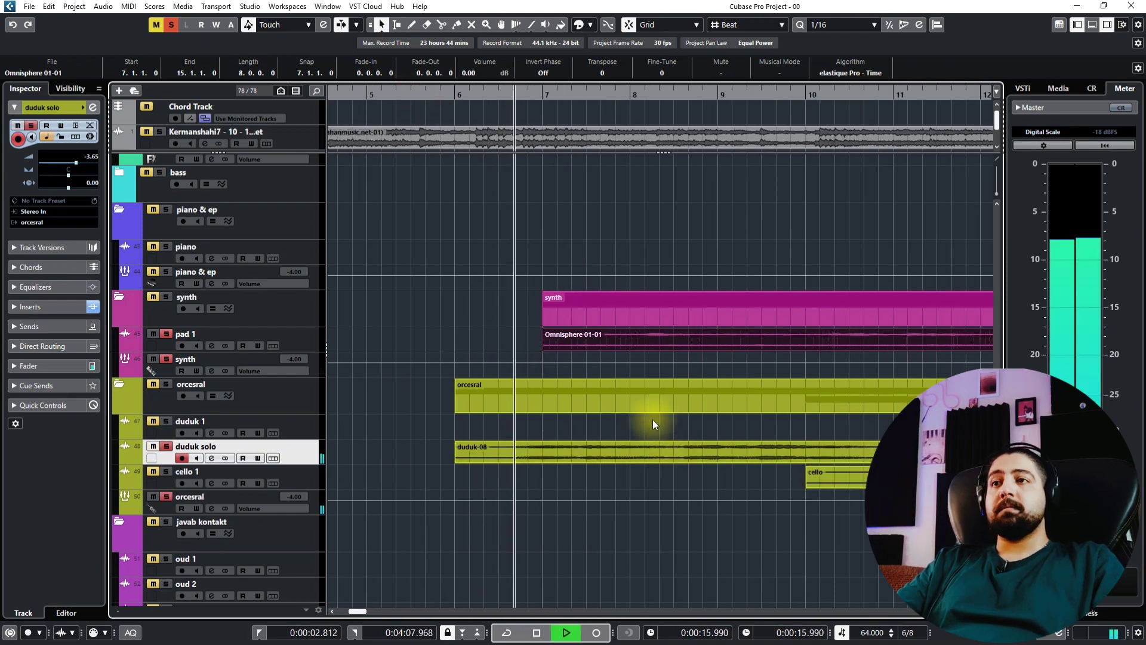
Show the duduk solo track's inserts and examine its Pro-Q 3 equalizer curve during playback, closing the plug-in again
scroll(653, 419, "down", 5)
left_click_drag(649, 417, 597, 443)
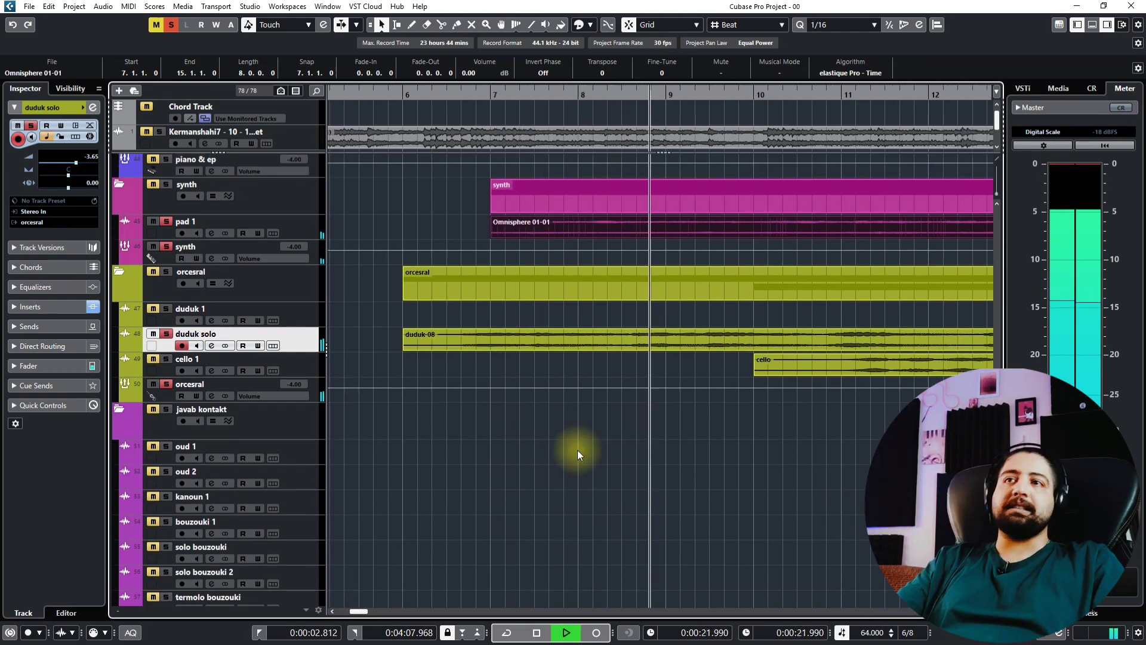
left_click_drag(620, 471, 489, 491)
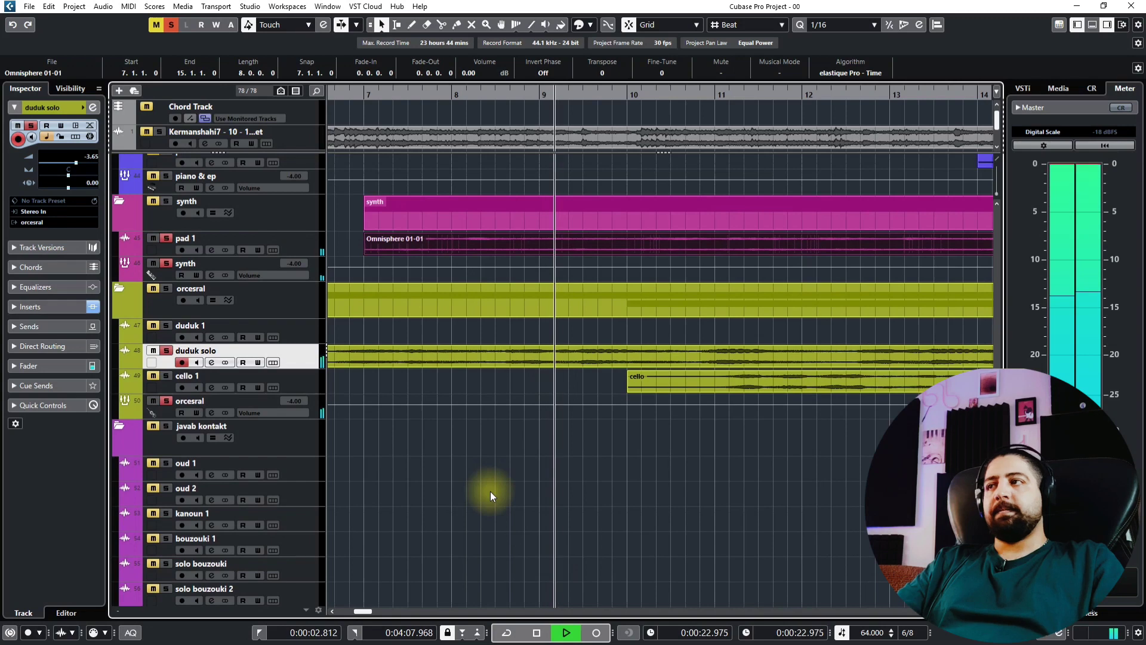
left_click(49, 308)
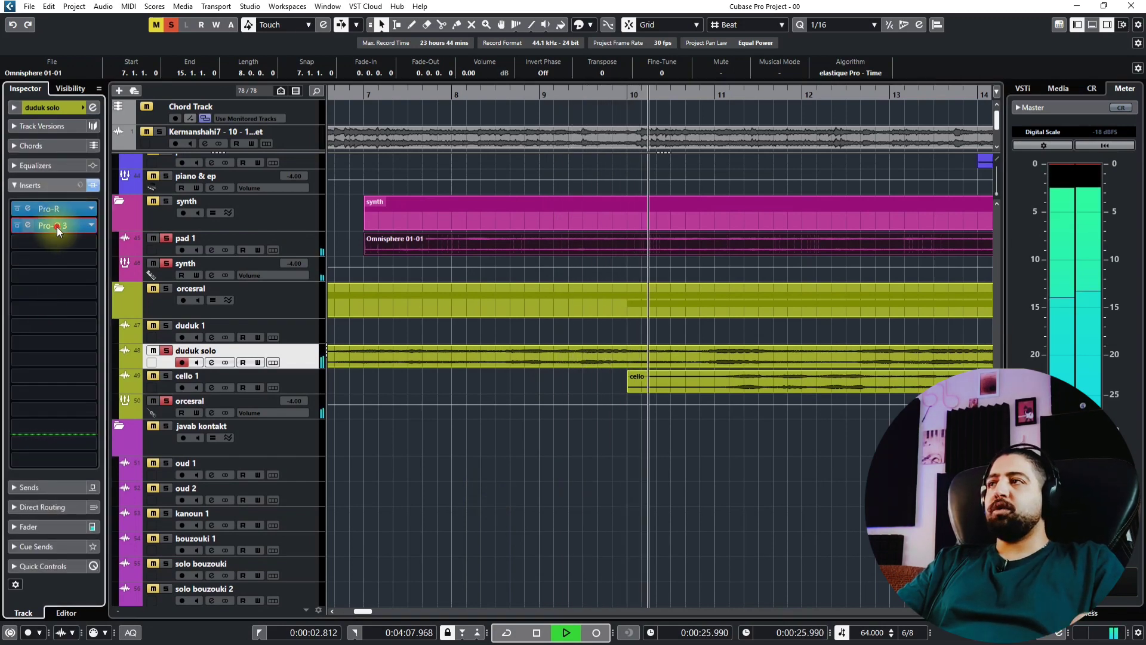
left_click(56, 226)
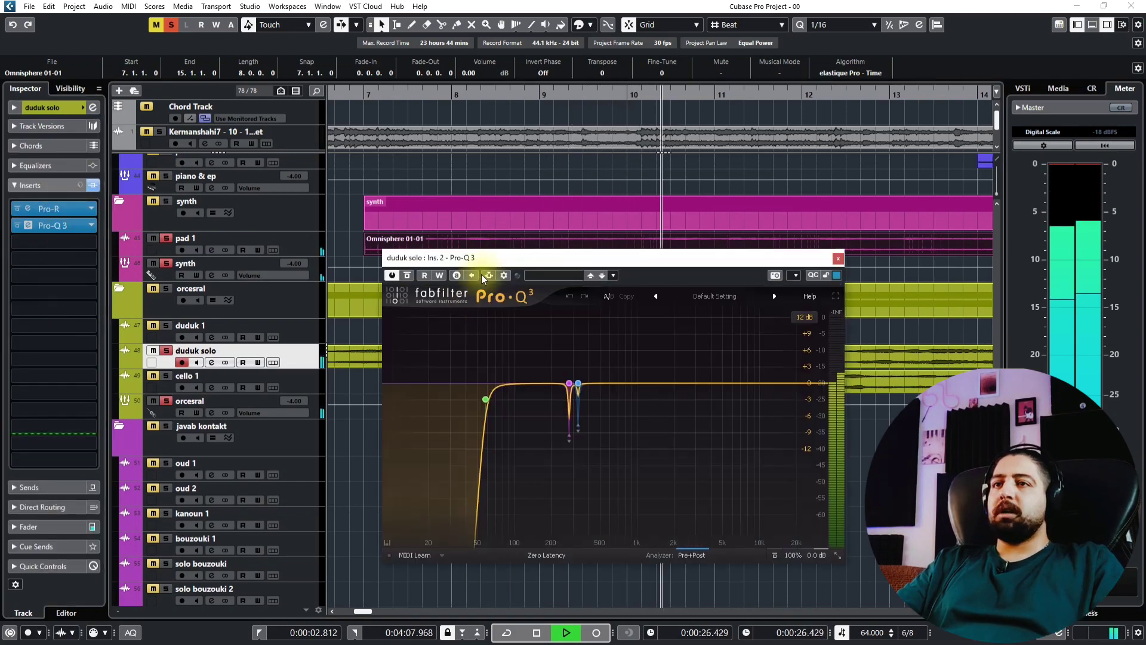
left_click(838, 258)
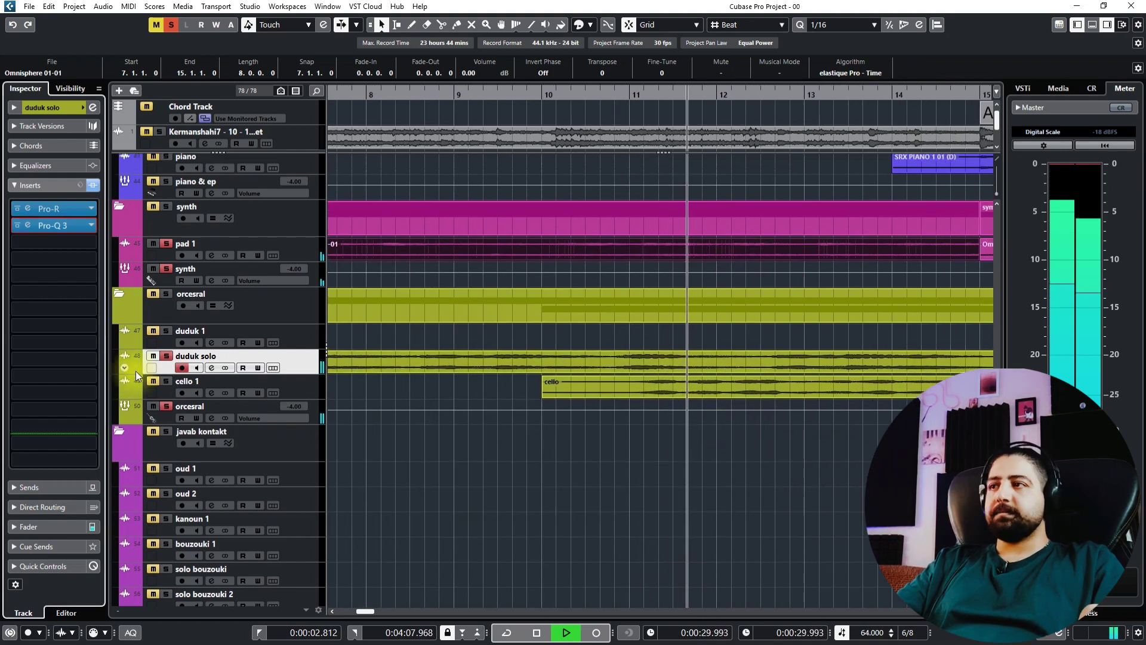
Add cello 1 to the soloed tracks and play from about bar 9.5, ahead of its entry at bar 10
left_click(298, 383)
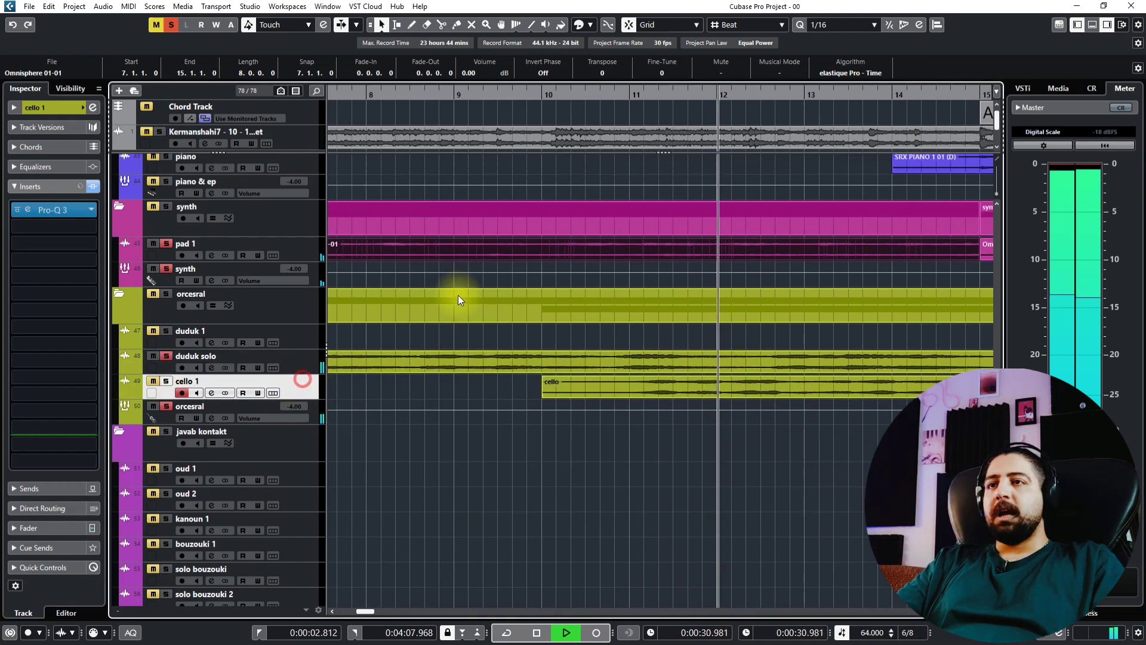
left_click(498, 91)
key("space")
key("s")
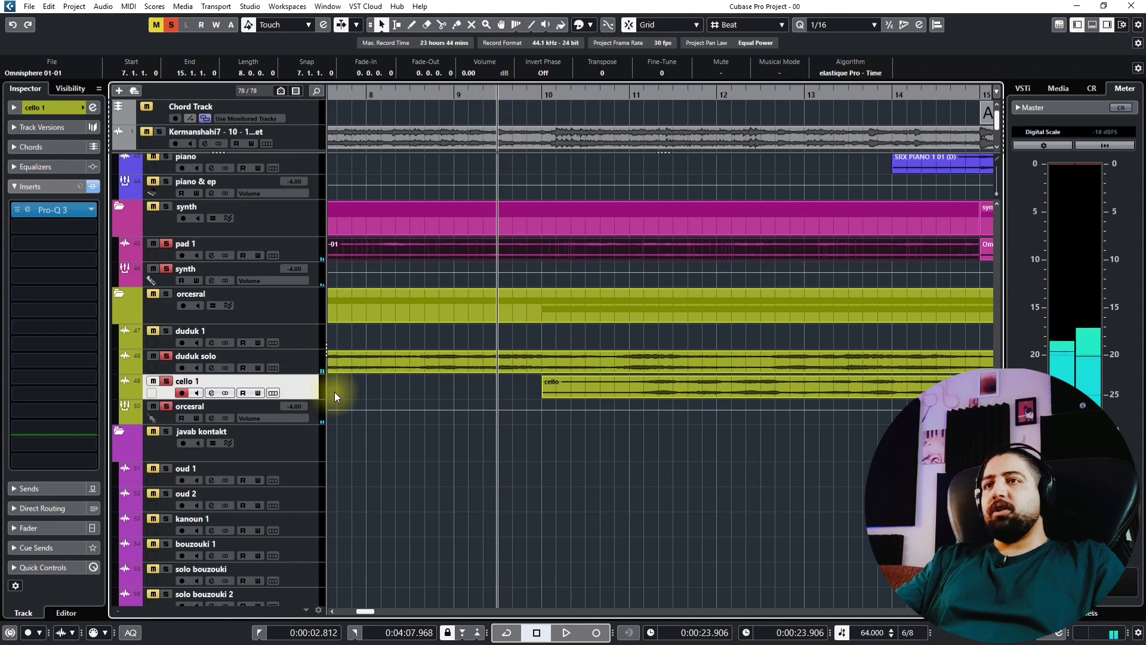
key("space")
scroll(712, 468, "up", 3)
scroll(711, 468, "up", 1)
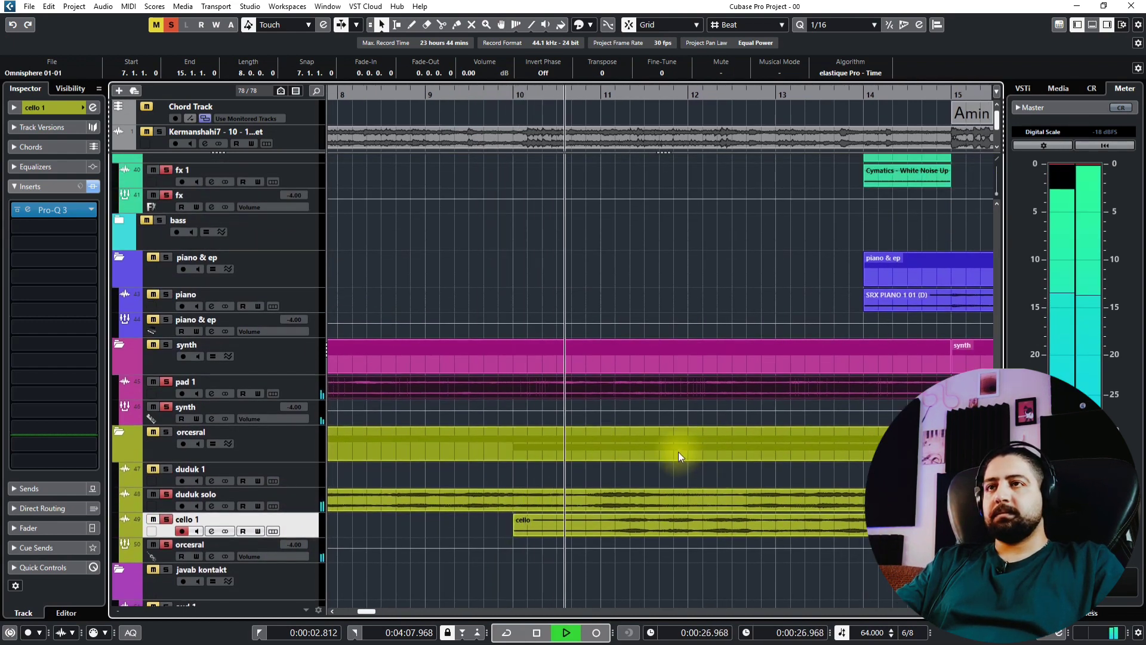
scroll(636, 482, "up", 8)
scroll(636, 482, "down", 11)
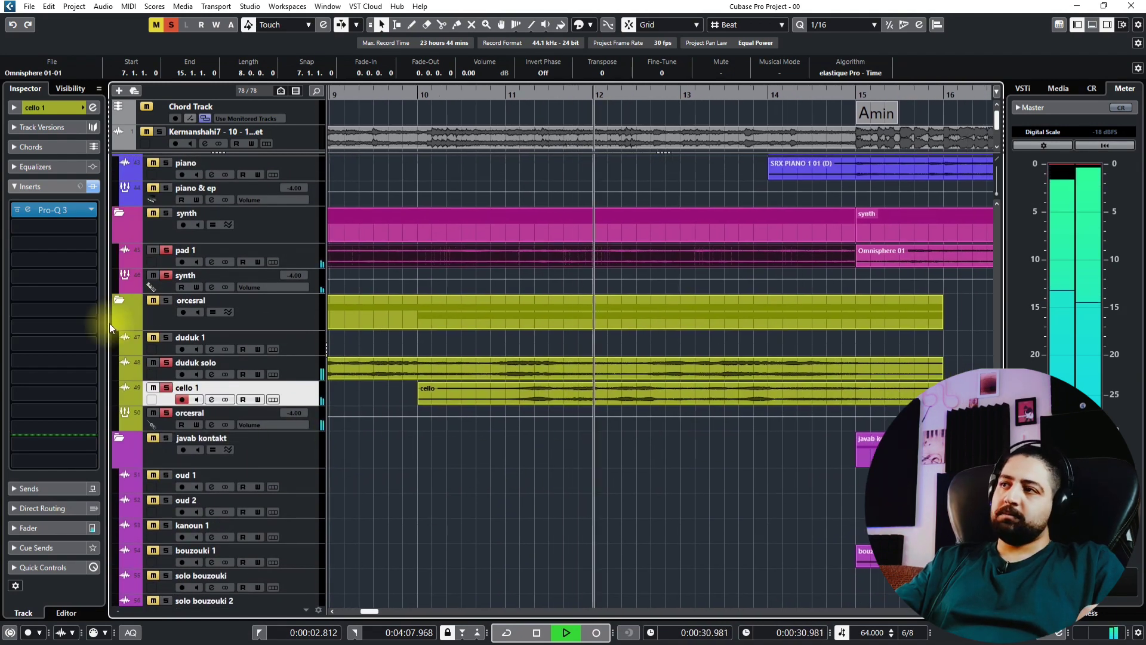
Compare the arrangement without the duduk by briefly unsoloing the duduk solo track and soloing it again during playback
left_click(166, 360)
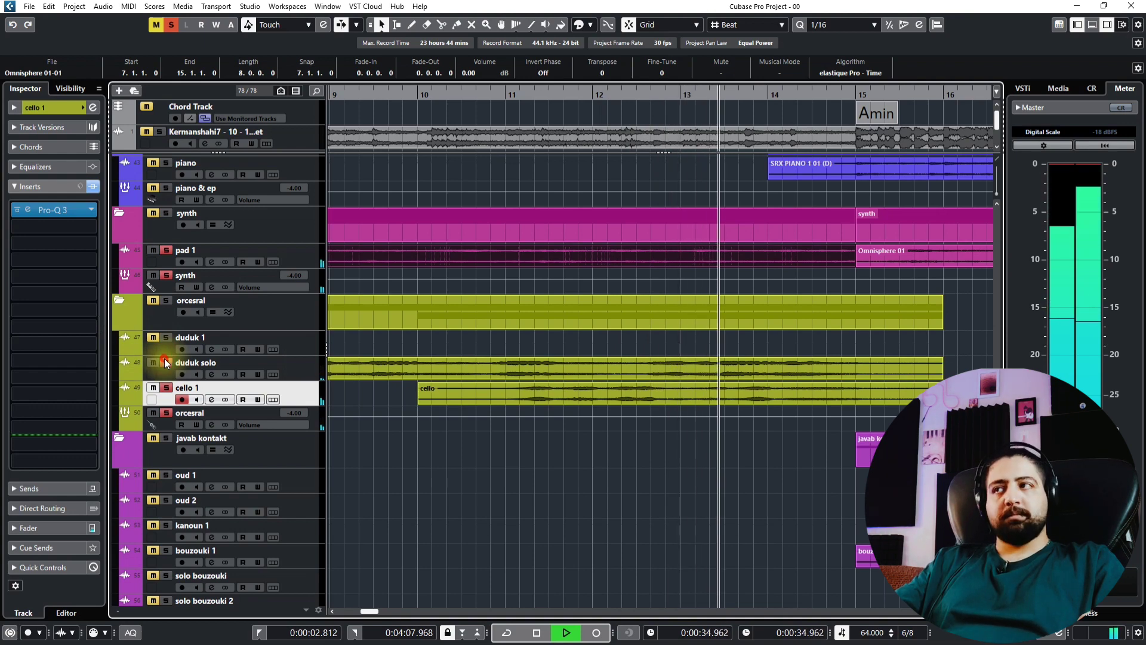
left_click_drag(885, 422, 627, 450)
left_click_drag(644, 394, 571, 369)
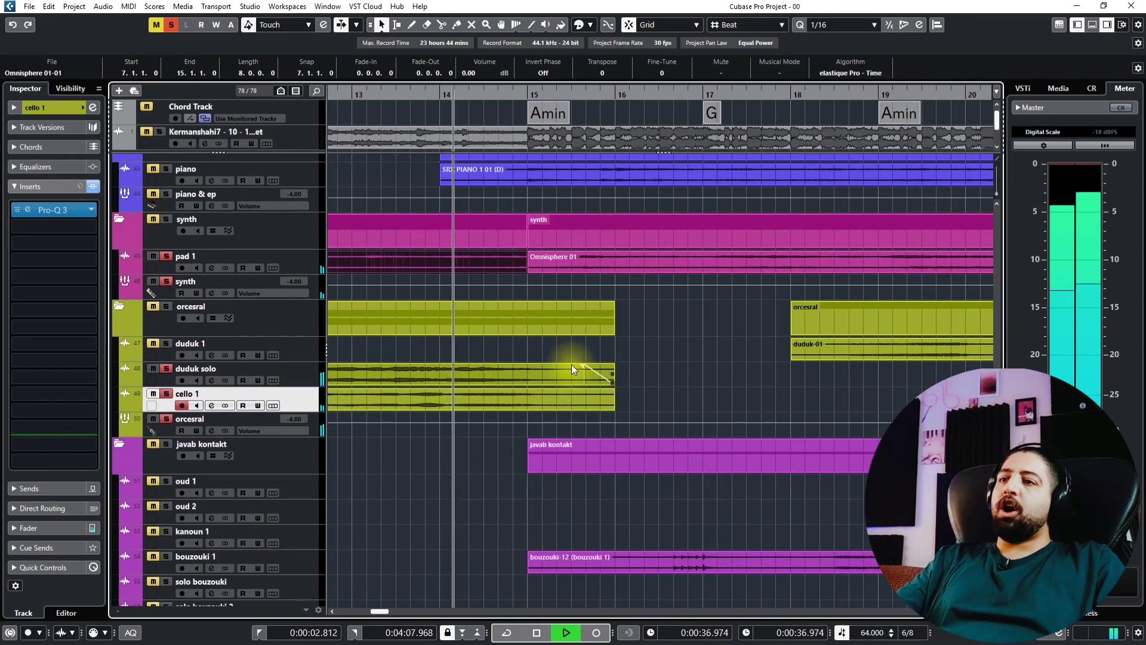
Move playback to just after bar 14 and add the piano track to the soloed tracks
scroll(570, 364, "down", 2)
scroll(571, 364, "up", 5)
double_click(475, 96)
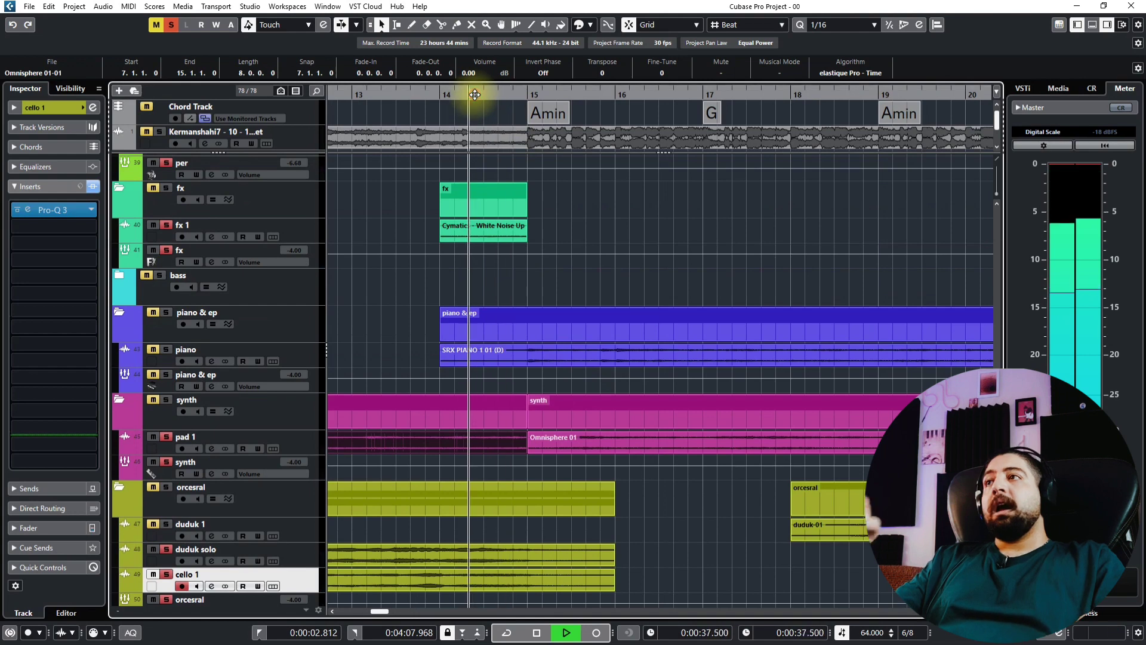
left_click(150, 350)
left_click_drag(658, 351, 637, 356)
key("space")
Play from bar 14 through bar 16 and examine how the percussion, fx, piano, synth and orchestral tracks line up
scroll(497, 380, "up", 2)
scroll(496, 381, "up", 2)
scroll(495, 381, "up", 2)
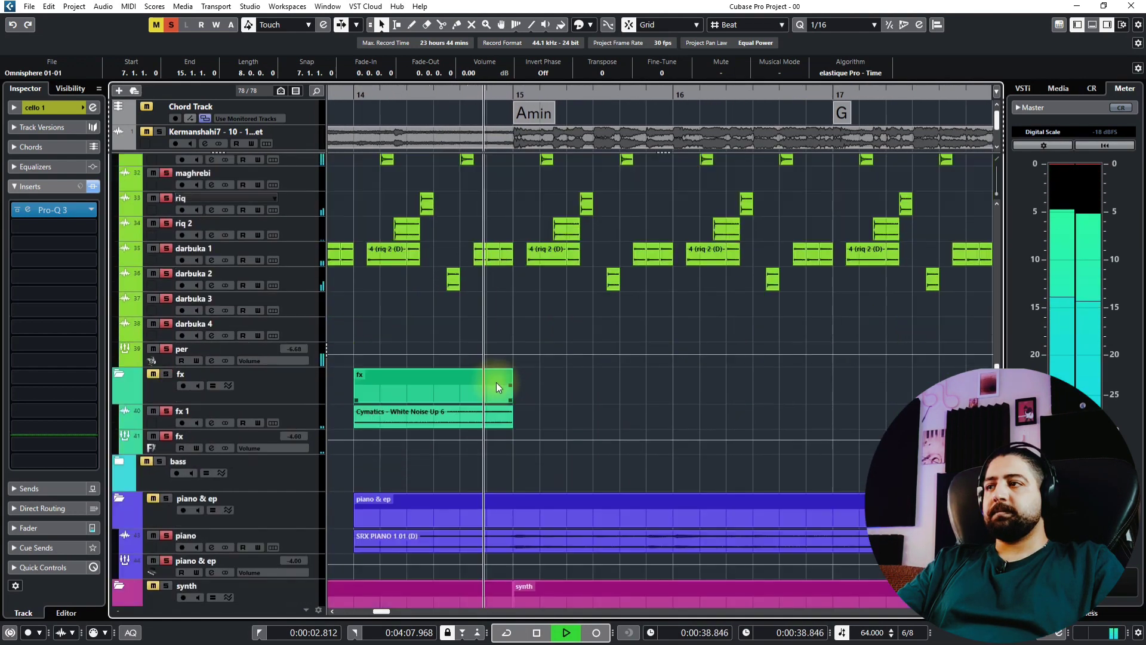
scroll(495, 381, "down", 2)
scroll(494, 382, "down", 2)
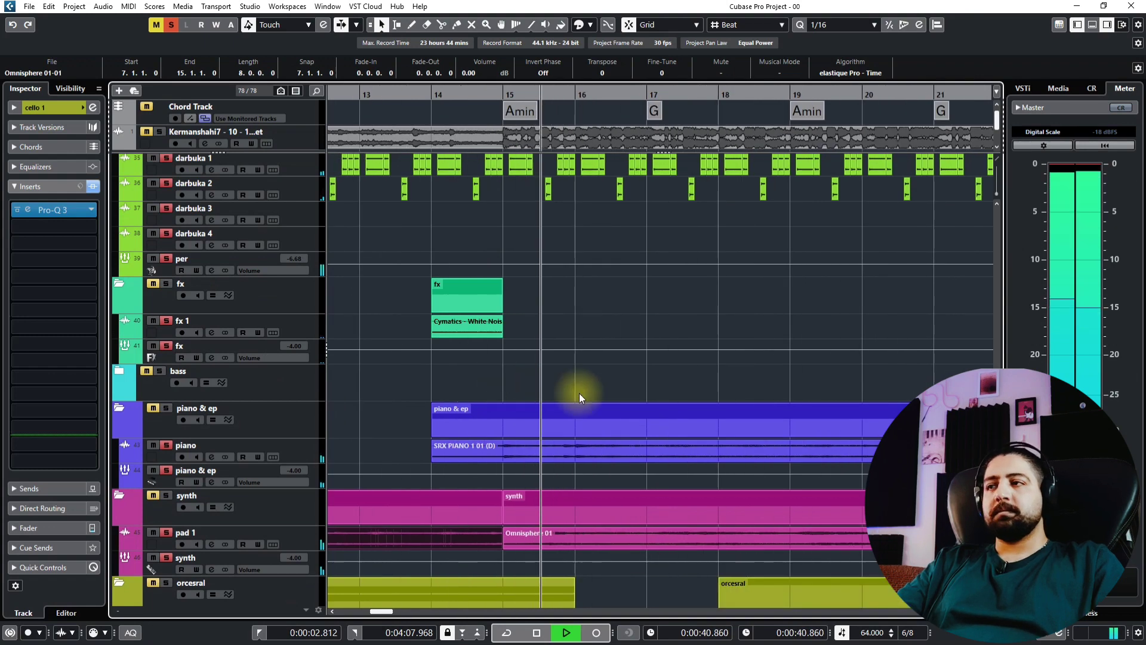
scroll(522, 329, "down", 1)
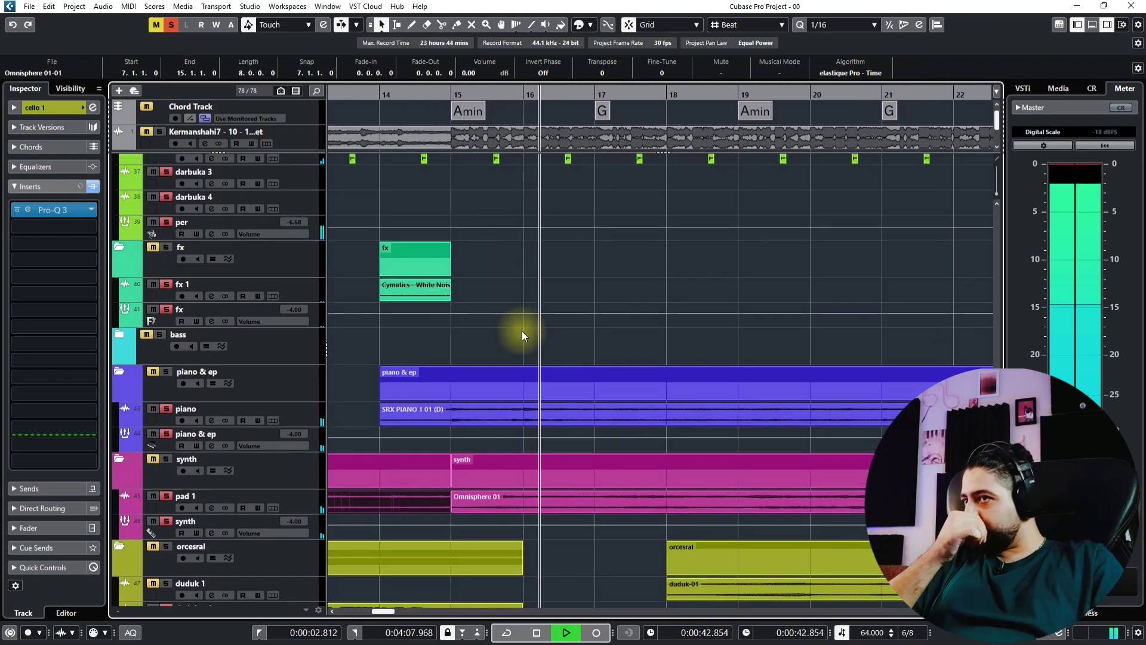
scroll(521, 383, "down", 4)
scroll(511, 320, "right", 1)
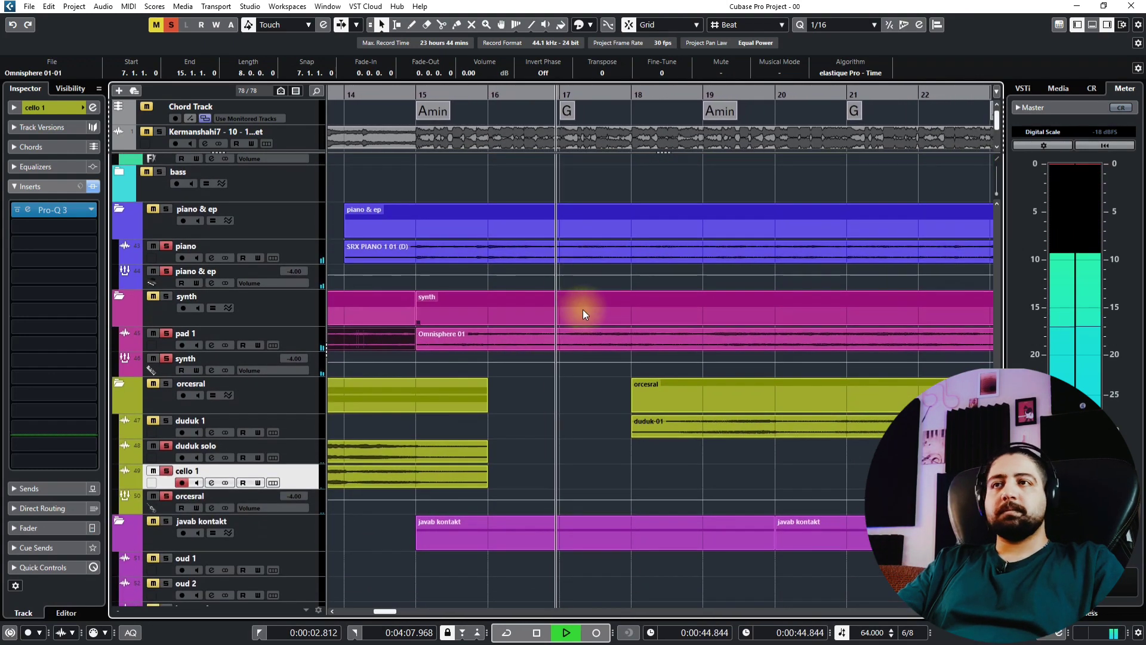
Stop playback, add the vox 1 track to the soloed tracks and play again from just after bar 14
scroll(584, 314, "up", 10)
scroll(454, 366, "up", 8)
key("space")
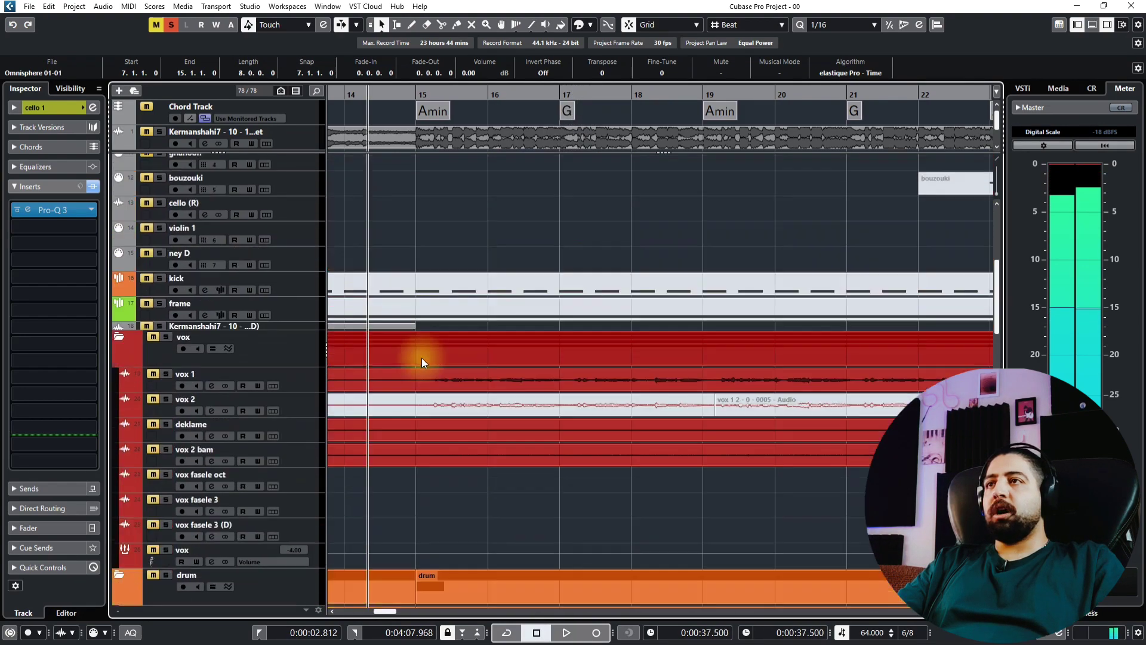
scroll(518, 431, "down", 7)
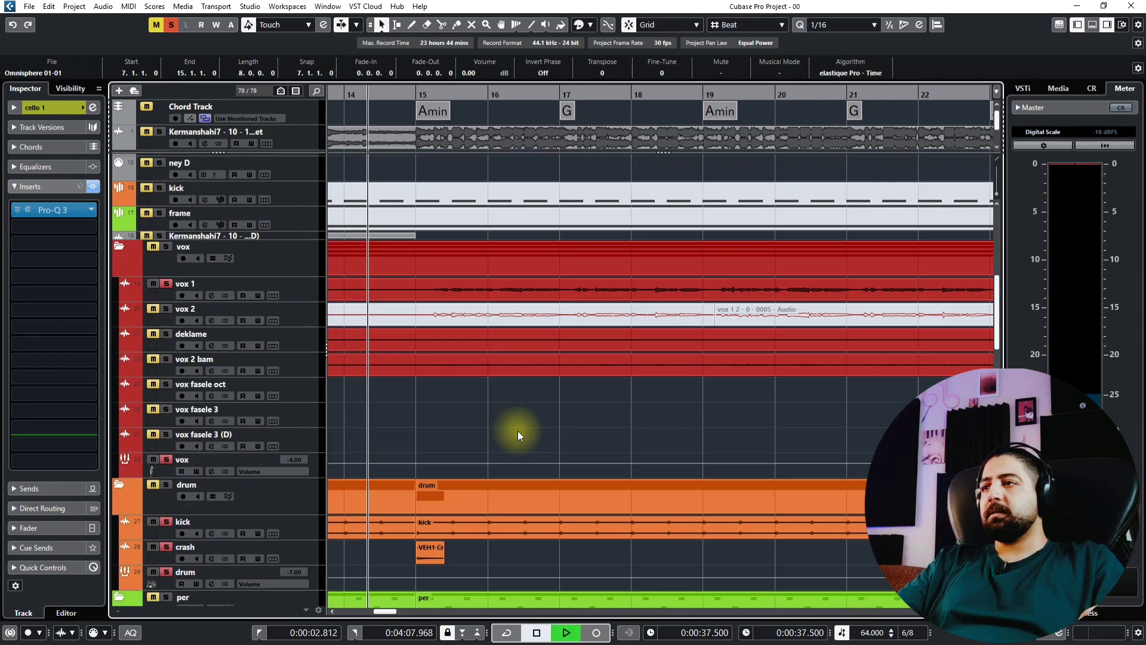
Play from just after bar 14 and examine how the vocal, drum, percussion, fx, piano and orchestral tracks line up under the verse
key("space")
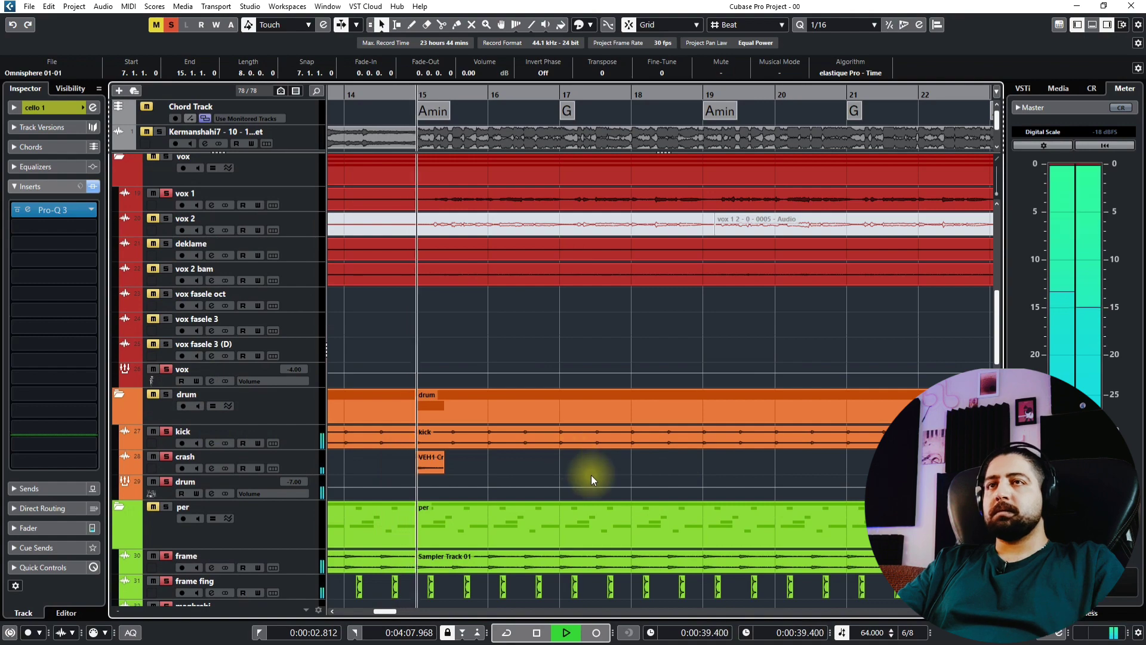
scroll(591, 472, "down", 6)
scroll(557, 475, "down", 1)
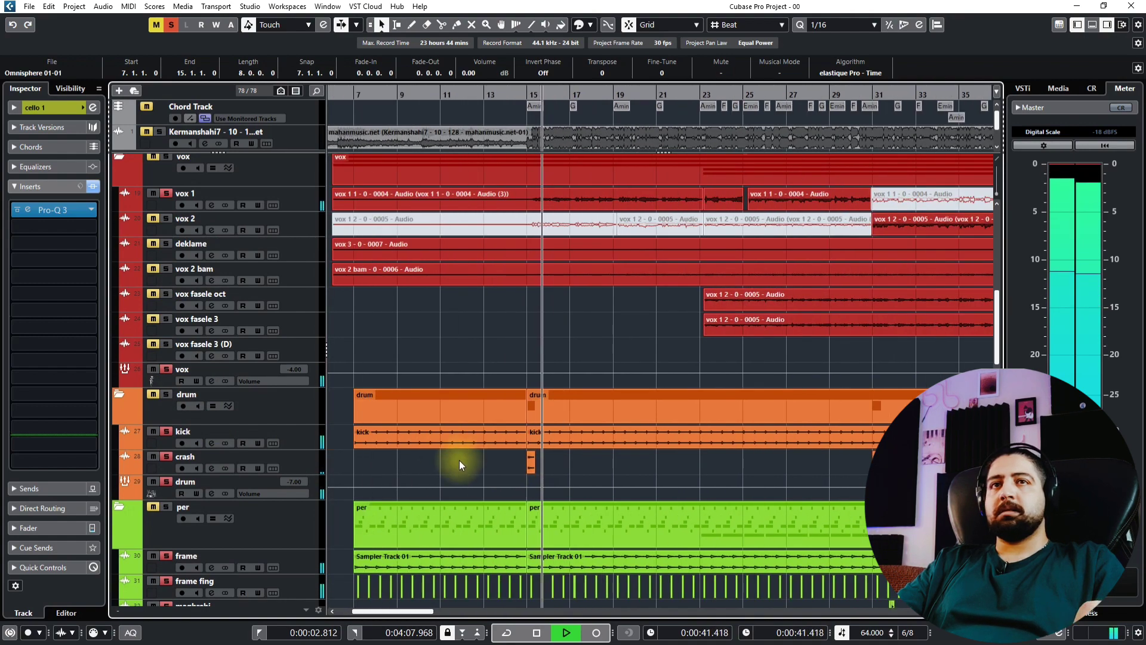
left_click(153, 218)
scroll(537, 397, "down", 11)
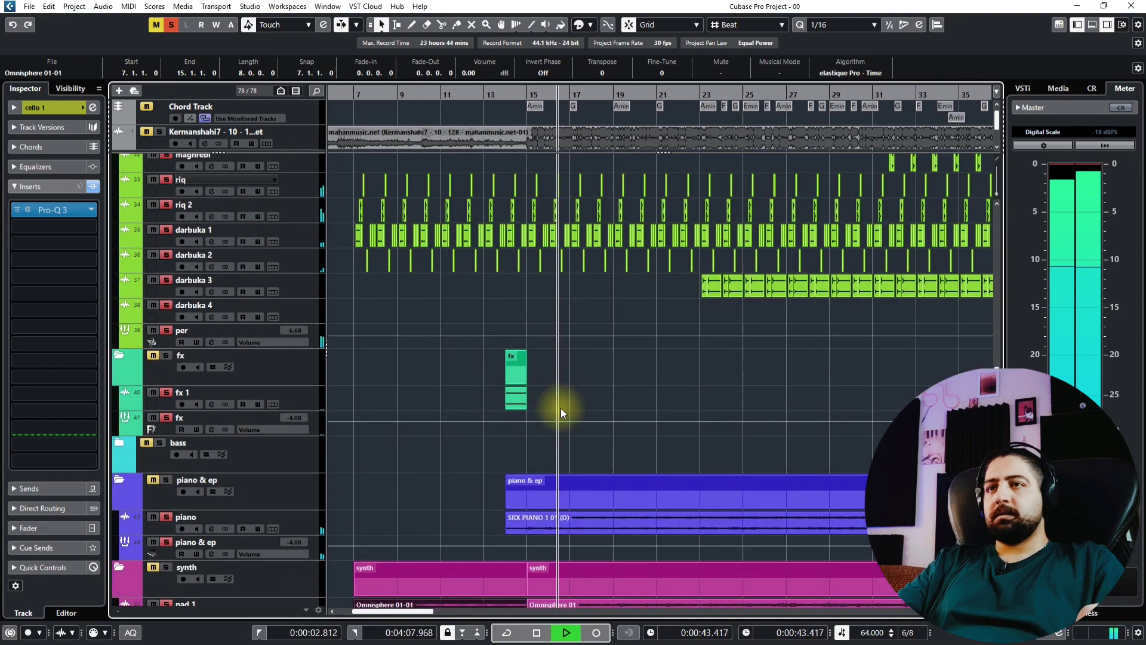
scroll(565, 450, "up", 3)
scroll(582, 397, "up", 1)
scroll(606, 412, "up", 2)
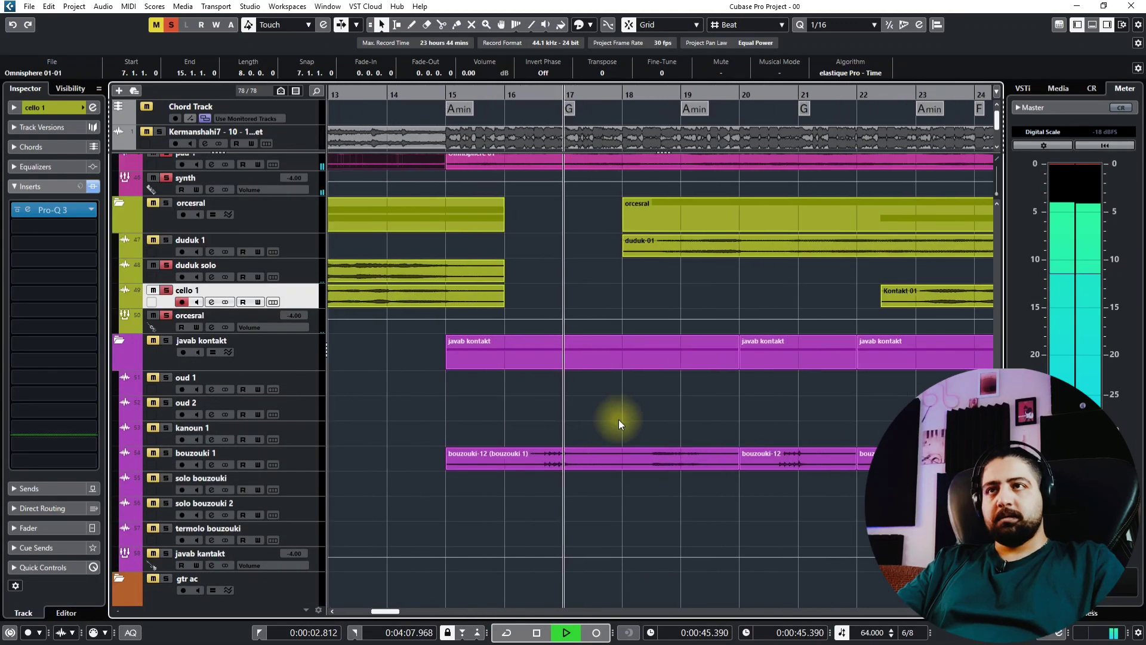
Add the duduk 1 track to the soloed tracks and play on through bar 21 to follow its part starting at bar 18
scroll(621, 422, "up", 5)
scroll(537, 418, "up", 1)
scroll(418, 415, "right", 1)
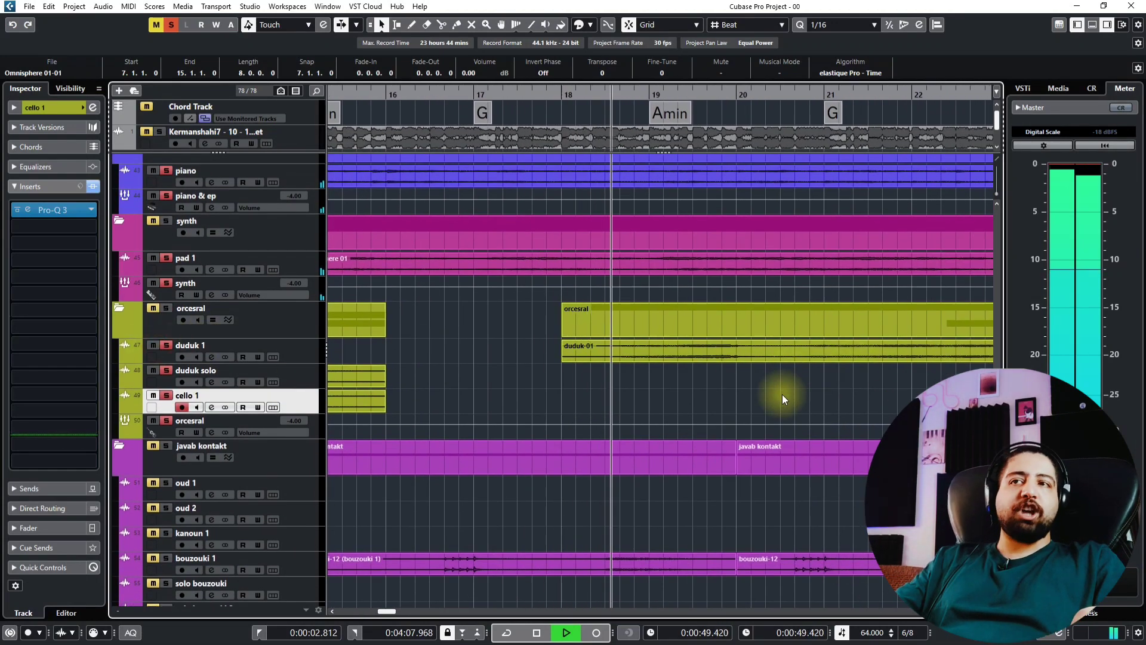
scroll(782, 394, "up", 1)
scroll(666, 432, "down", 1)
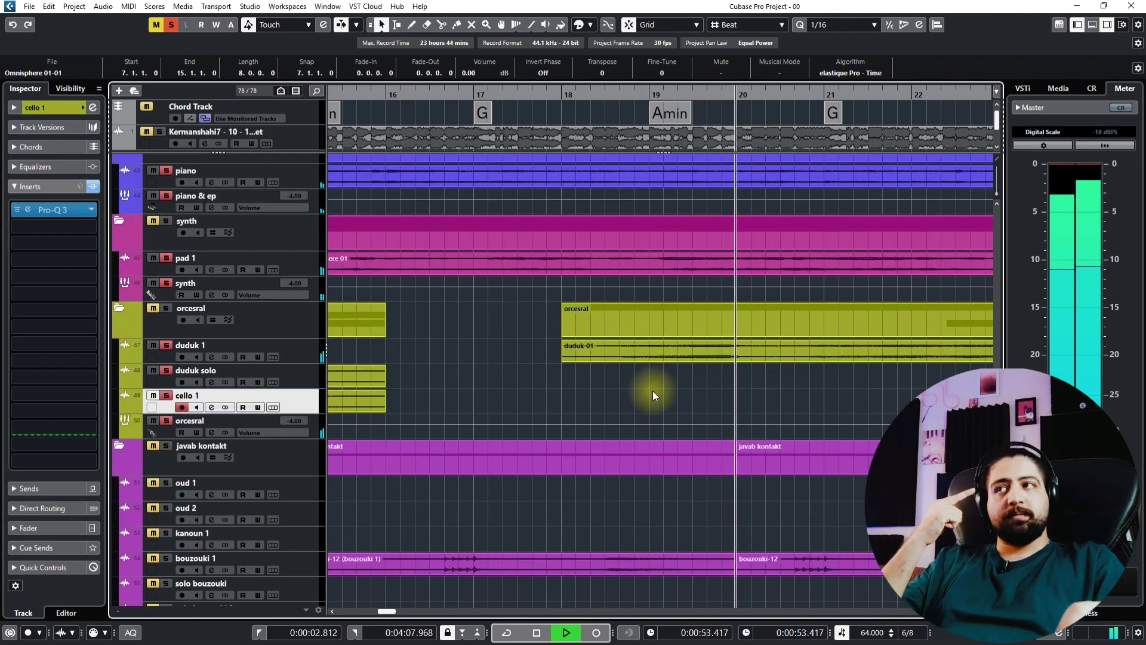
left_click_drag(692, 404, 622, 420)
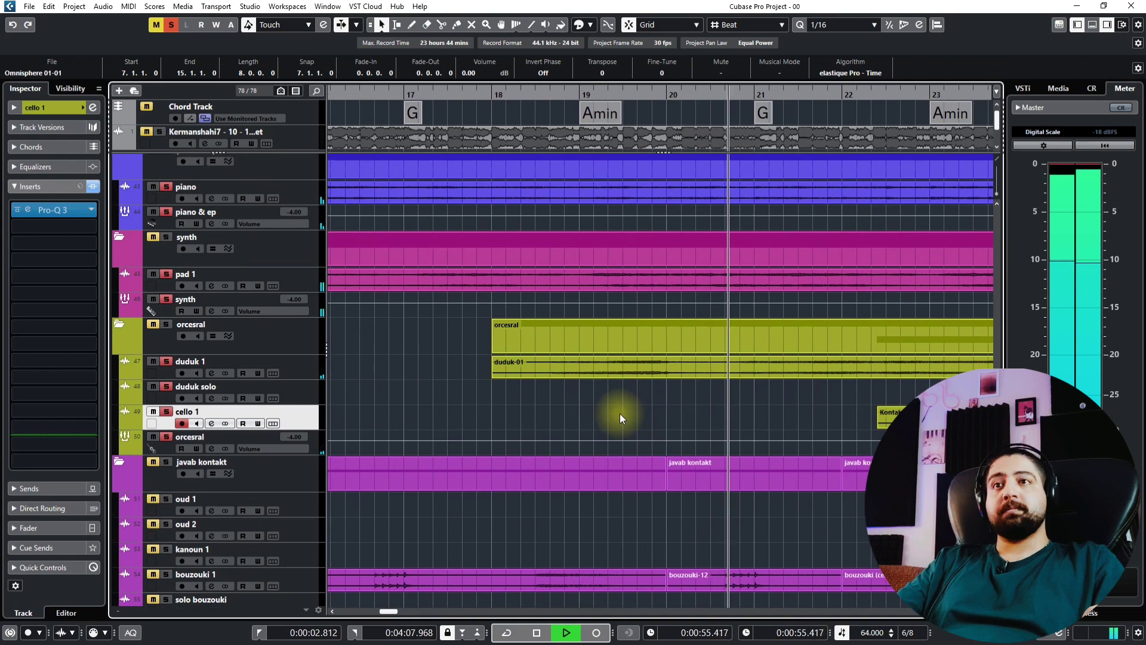
scroll(623, 410, "down", 3)
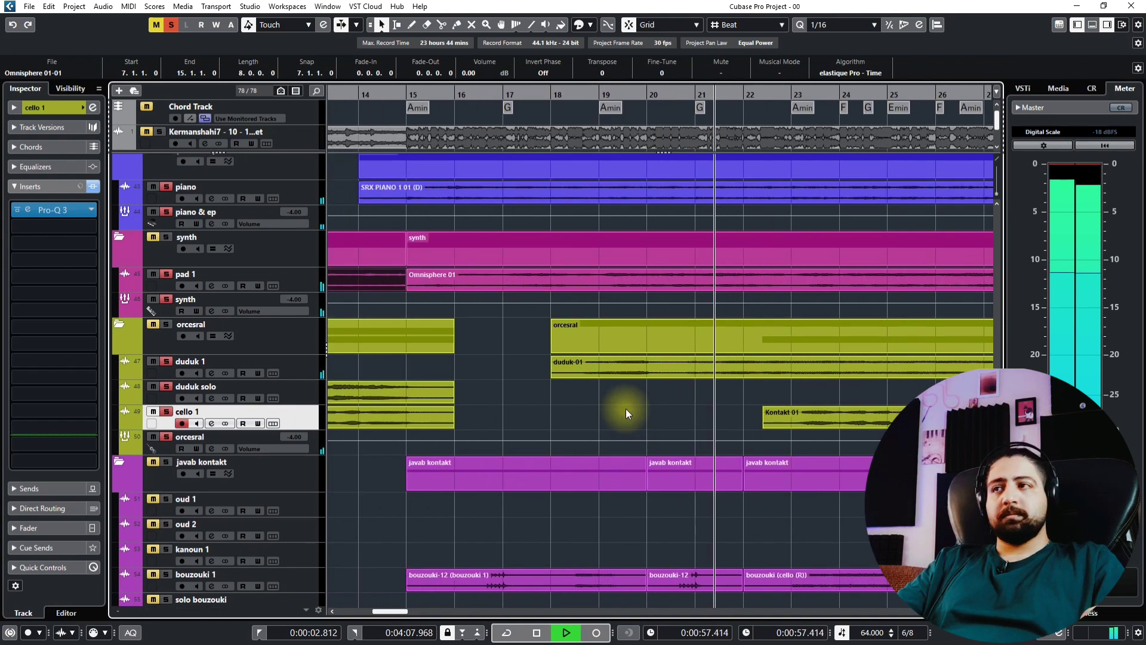
Follow the cello 1 part from its entry in bar 22, select its clips up to bar 39 and stop playback
left_click_drag(746, 405, 525, 425)
scroll(579, 418, "down", 2)
scroll(579, 418, "up", 2)
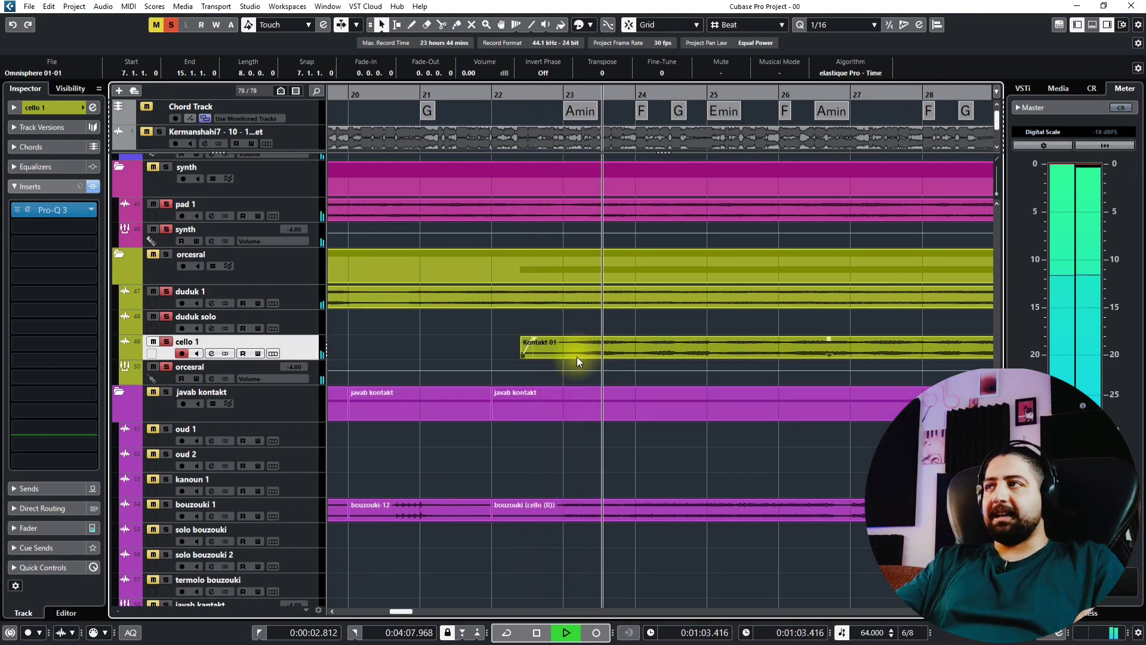
scroll(571, 355, "down", 3)
scroll(572, 356, "down", 2)
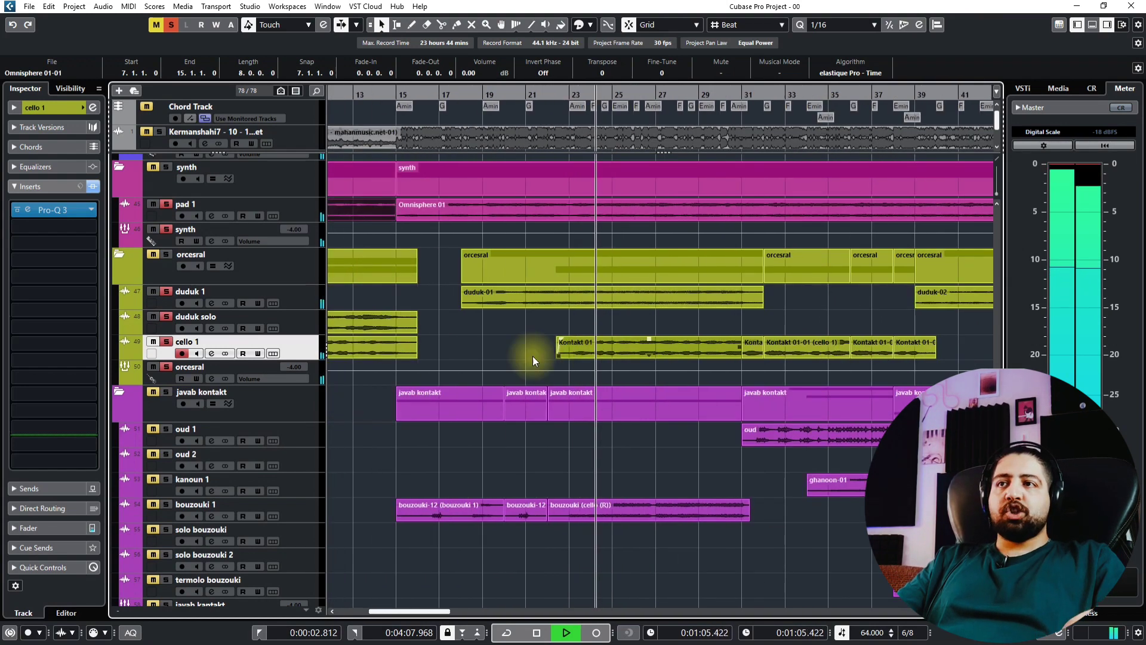
left_click_drag(520, 351, 891, 350)
key("space")
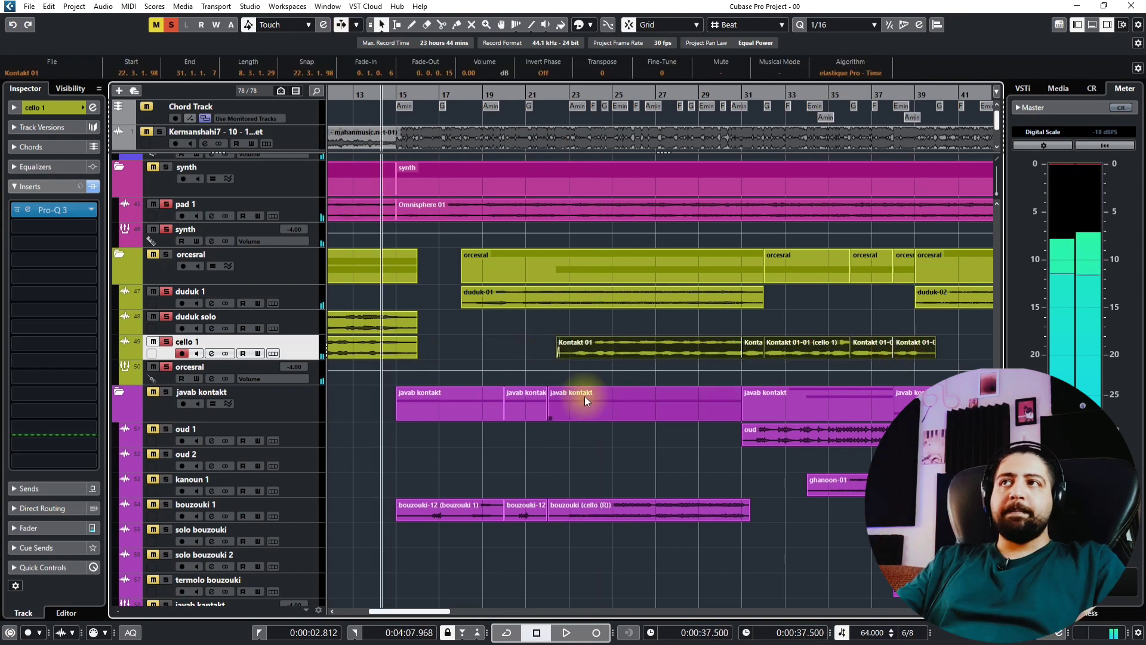
Add the bouzouki 1 track to the soloed tracks and play from just after bar 15
scroll(823, 382, "left", 5)
scroll(822, 382, "down", 5)
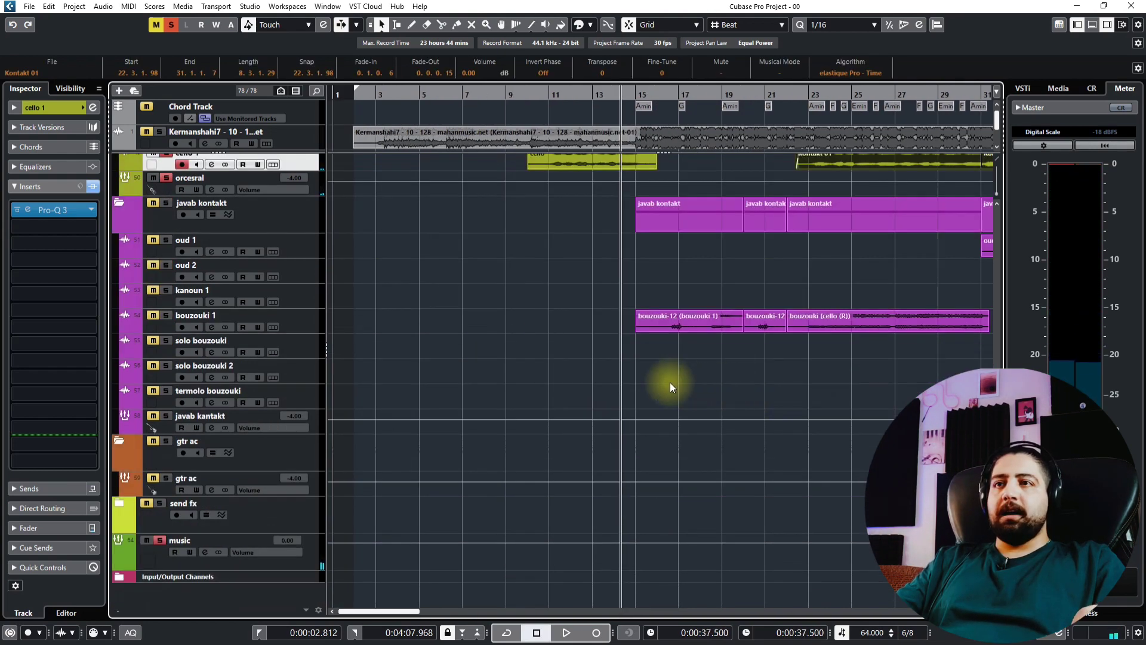
scroll(669, 382, "up", 3)
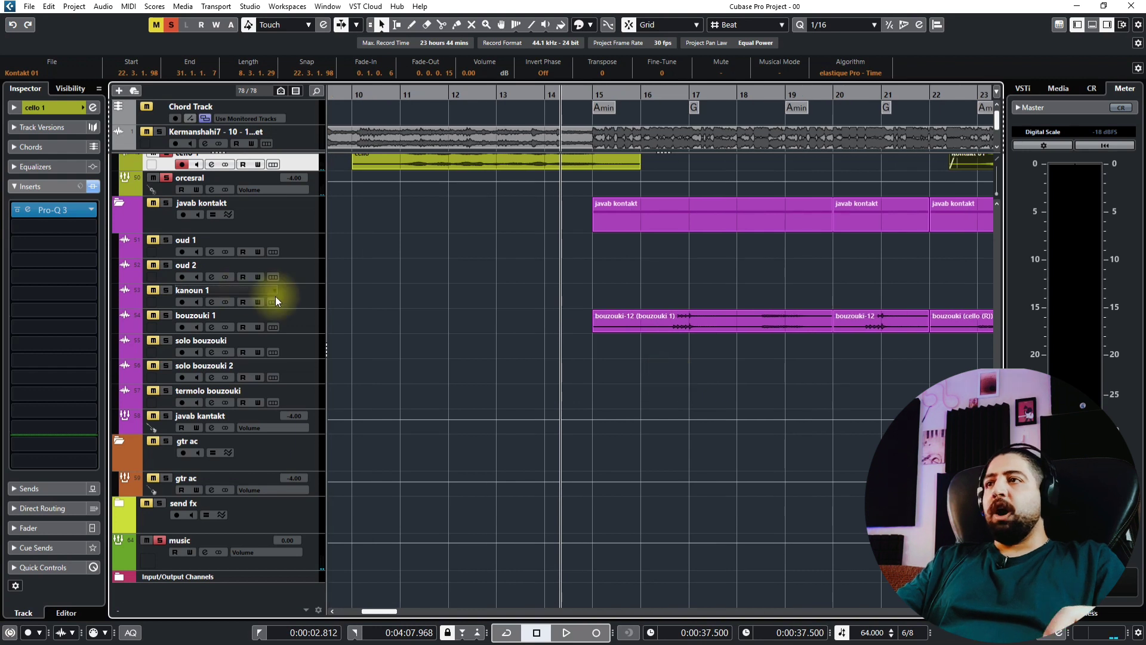
left_click(296, 320)
scroll(722, 386, "up", 2)
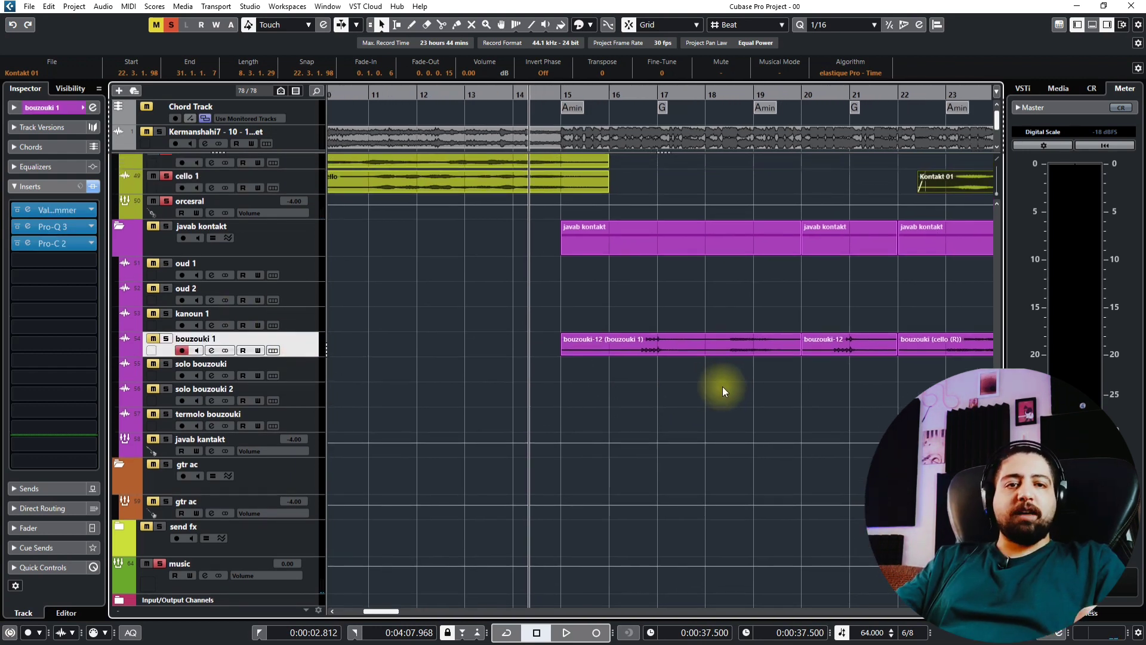
left_click(585, 96)
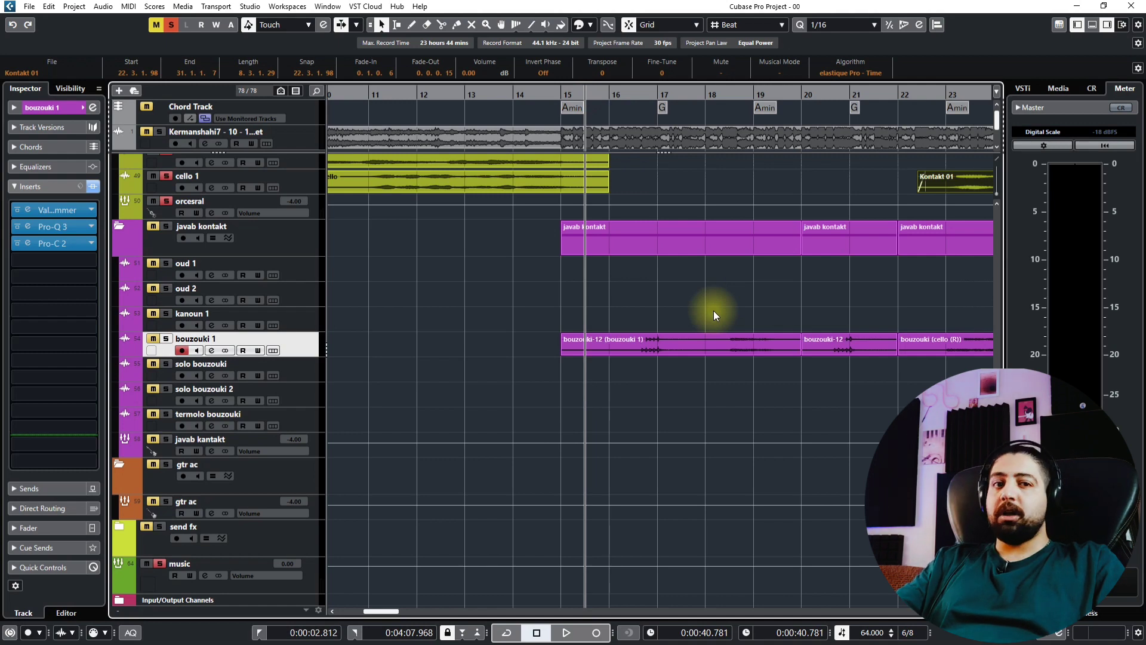
scroll(712, 313, "right", 2)
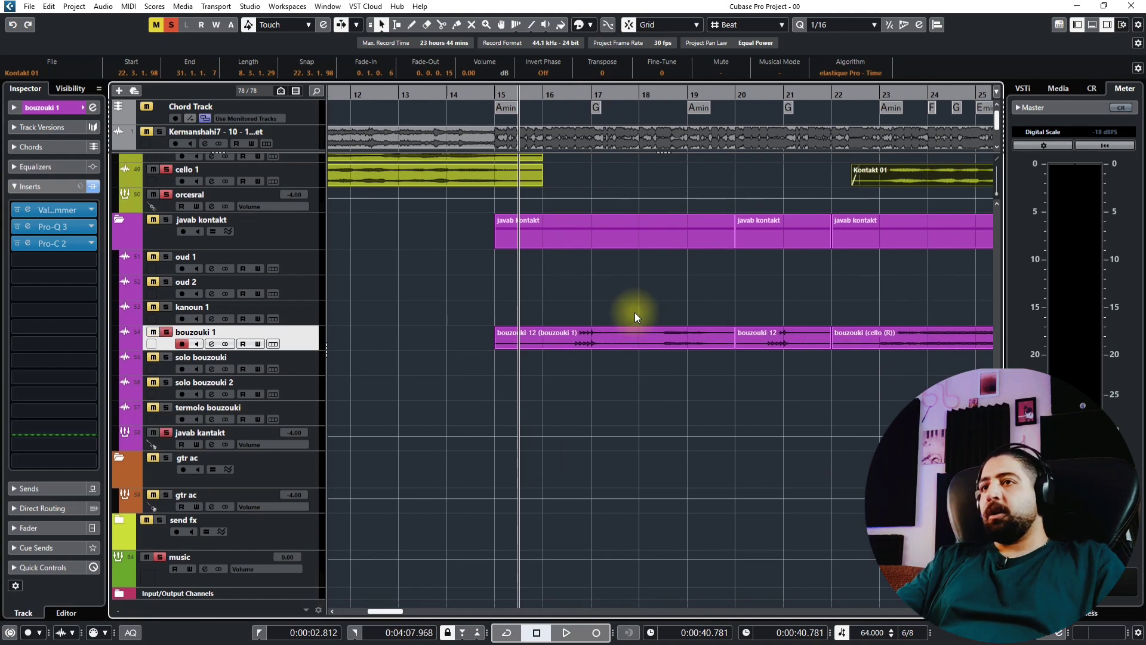
key("space")
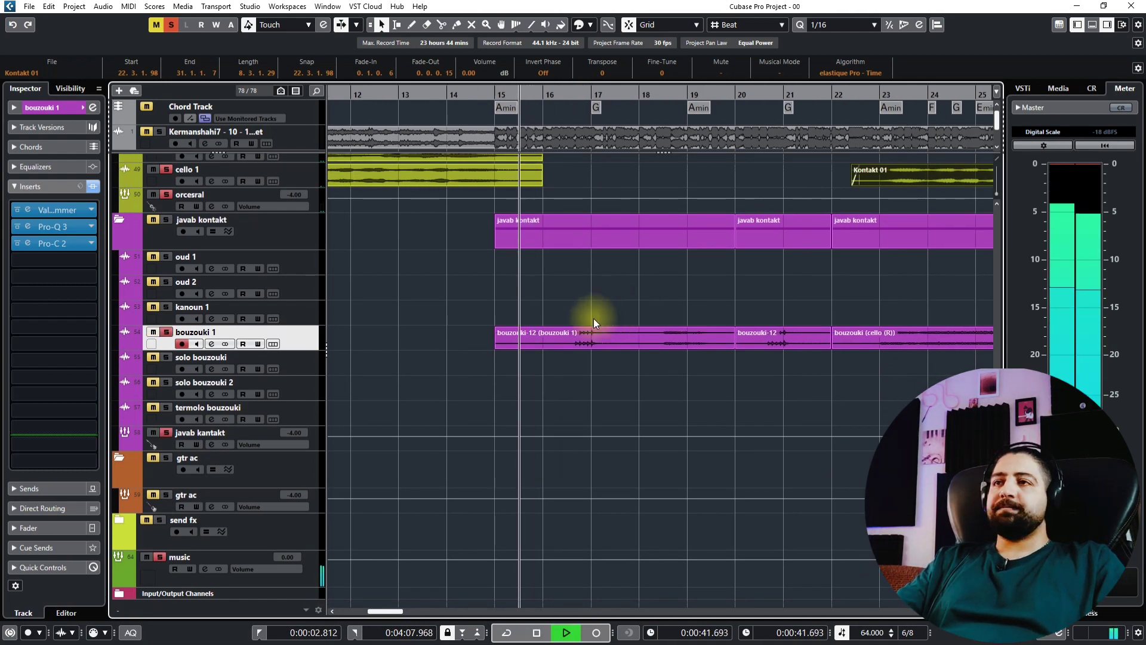
Examine the bouzouki 1 answer phrases between bars 15 and 22 during playback
scroll(584, 328, "up", 3)
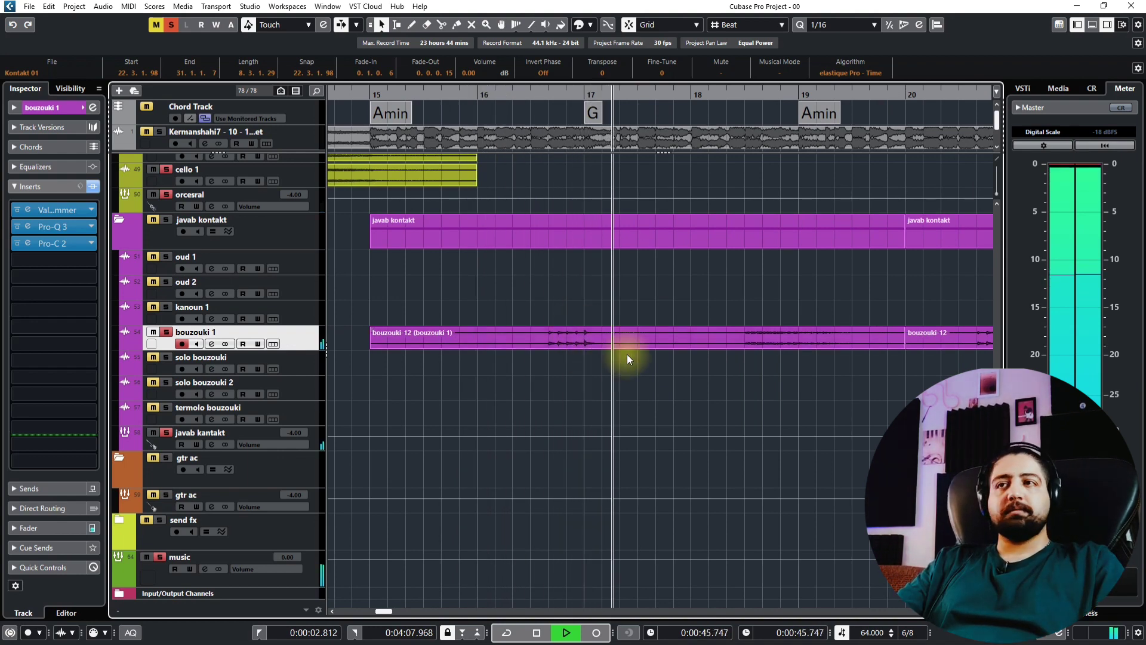
left_click_drag(684, 337, 476, 358)
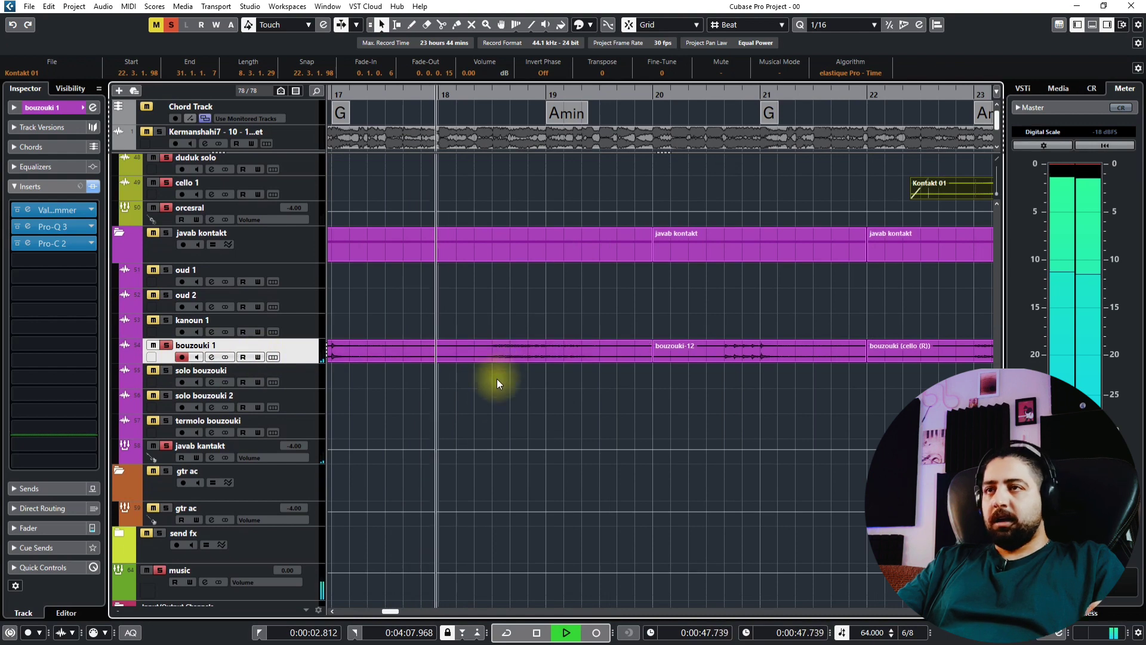
left_click_drag(492, 397, 581, 317)
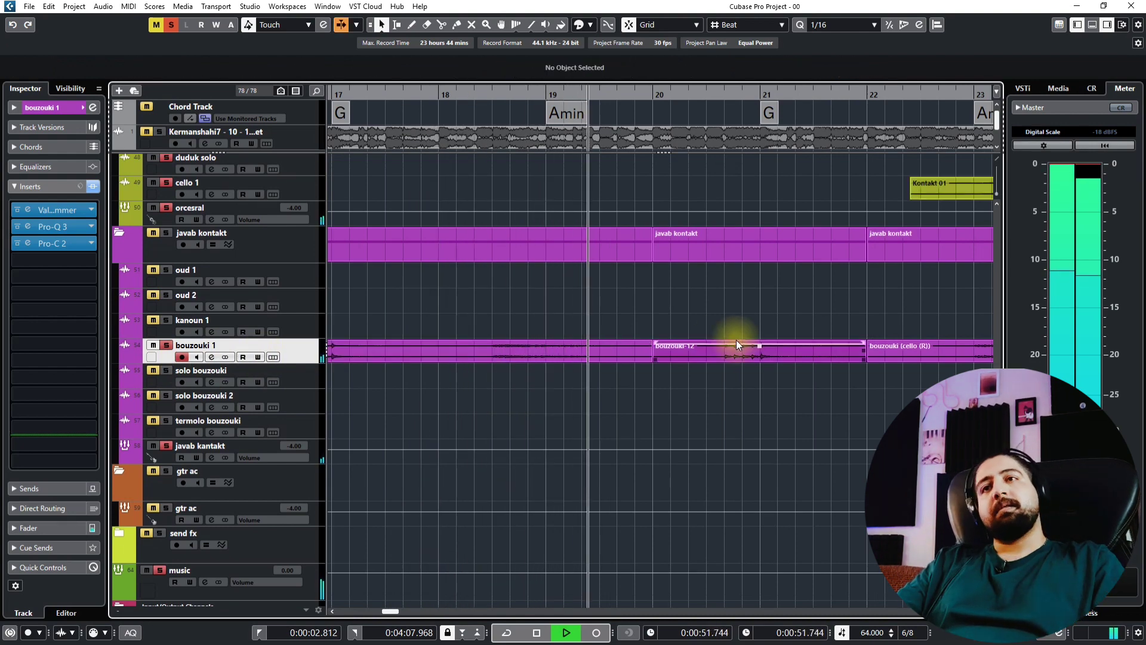
left_click_drag(736, 339, 385, 424)
scroll(605, 367, "down", 2)
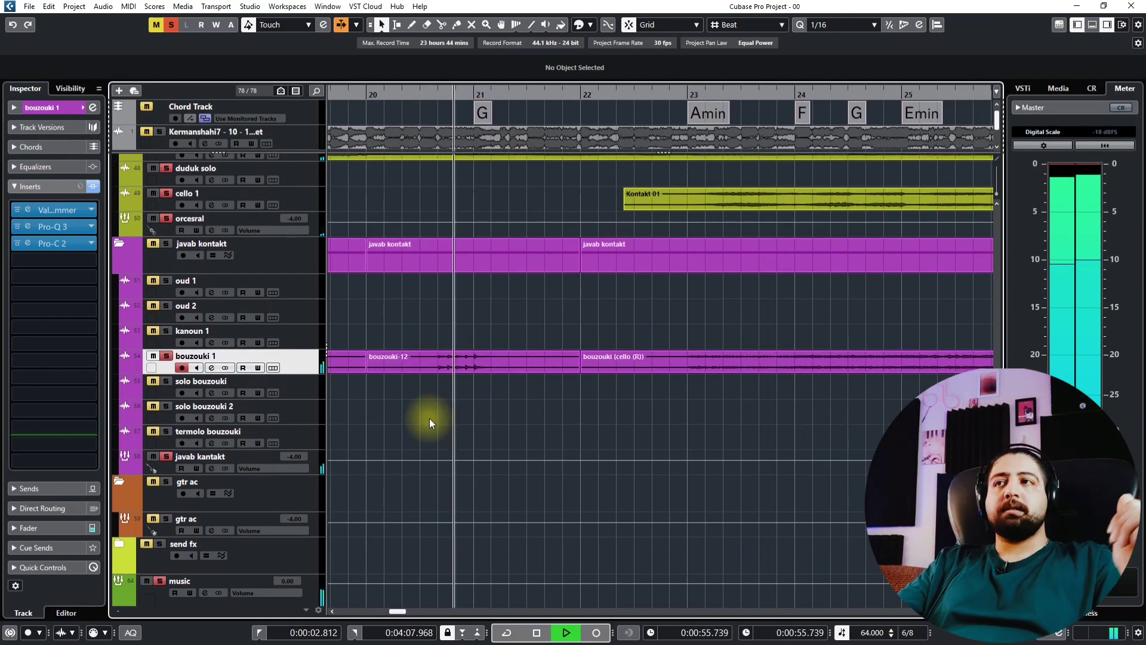
Compare the bouzouki 1 and cello 1 parts from bar 22, select the cello (R) clip on bouzouki 1 and stop playback
left_click_drag(927, 433, 644, 472)
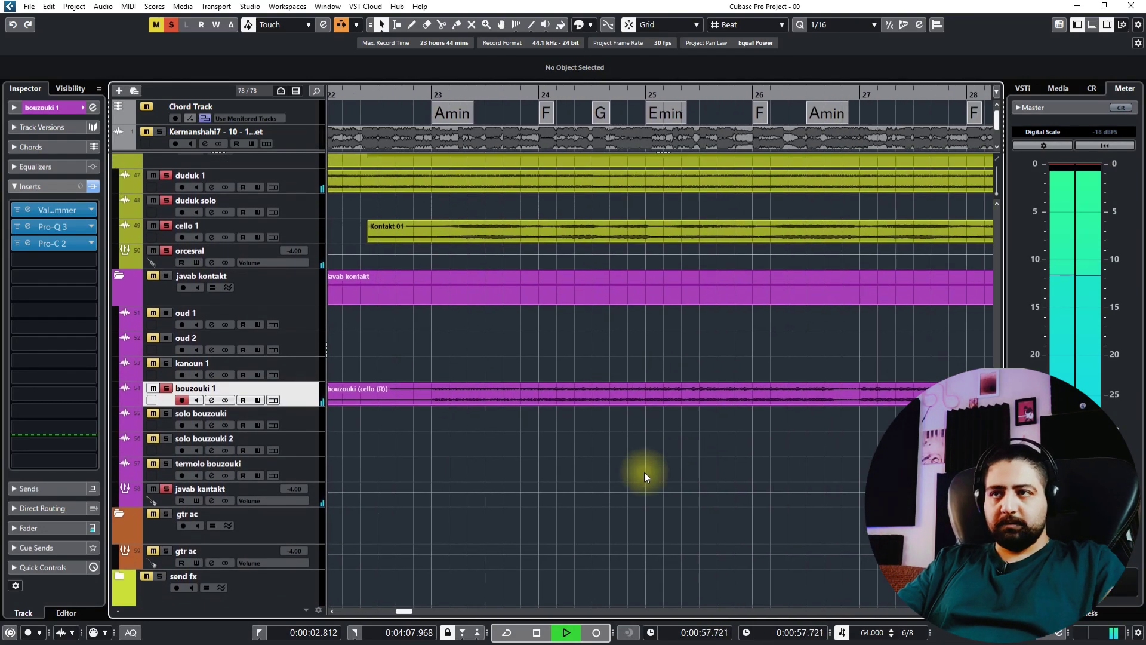
scroll(603, 485, "down", 1)
scroll(525, 469, "up", 2)
scroll(369, 441, "down", 1)
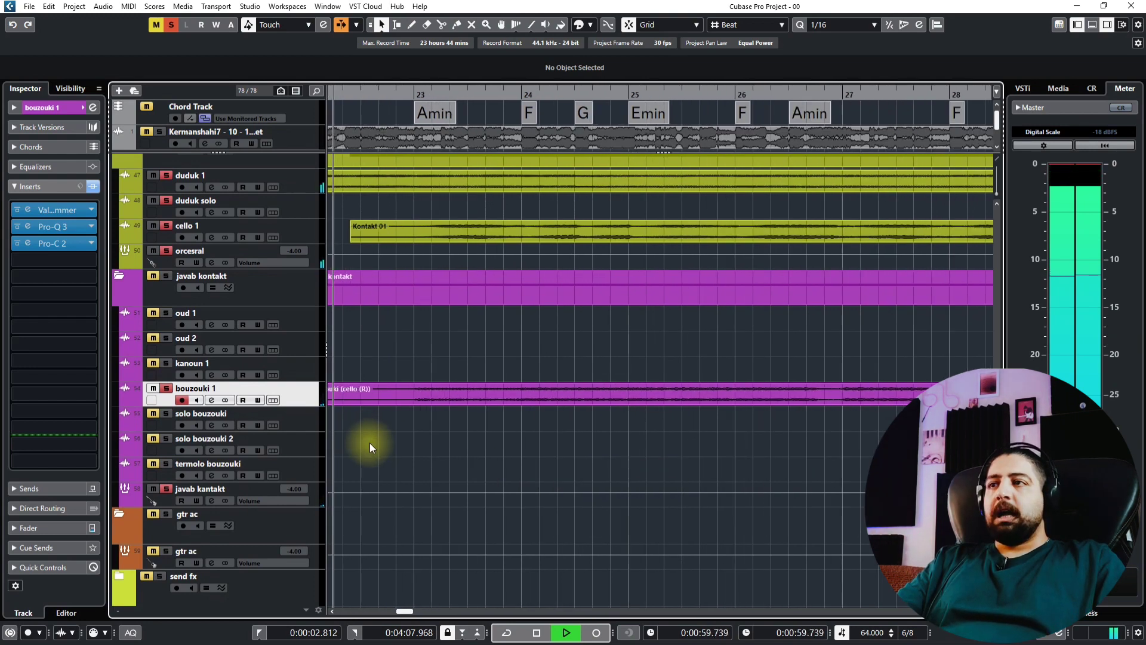
left_click(401, 445)
left_click_drag(401, 445, 436, 362)
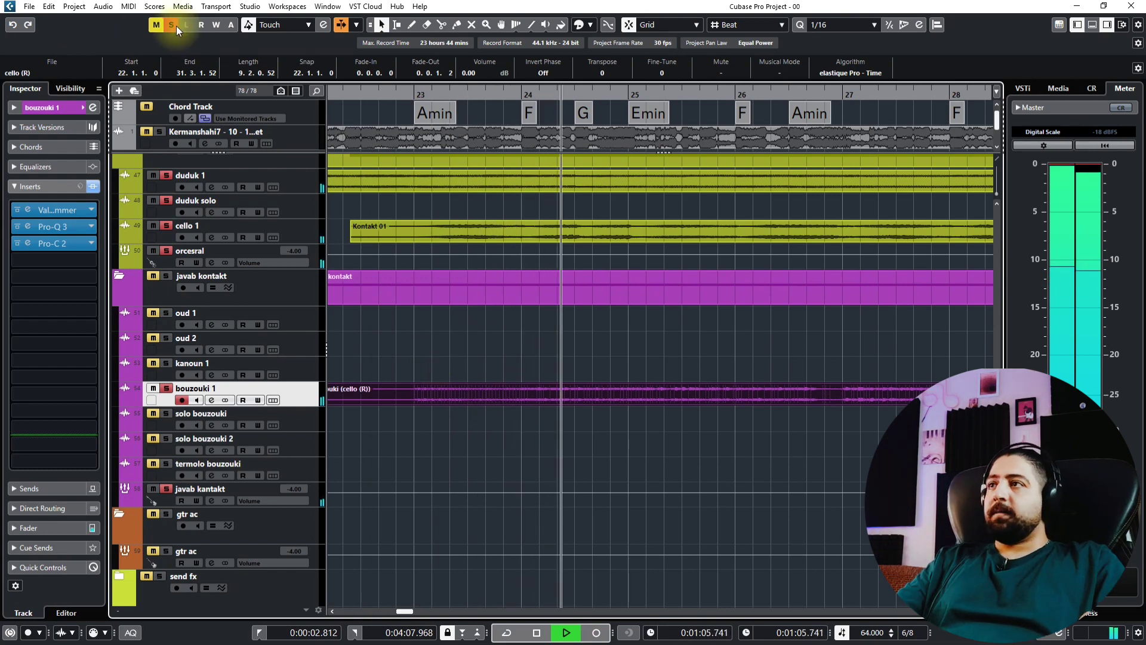
scroll(531, 331, "down", 2)
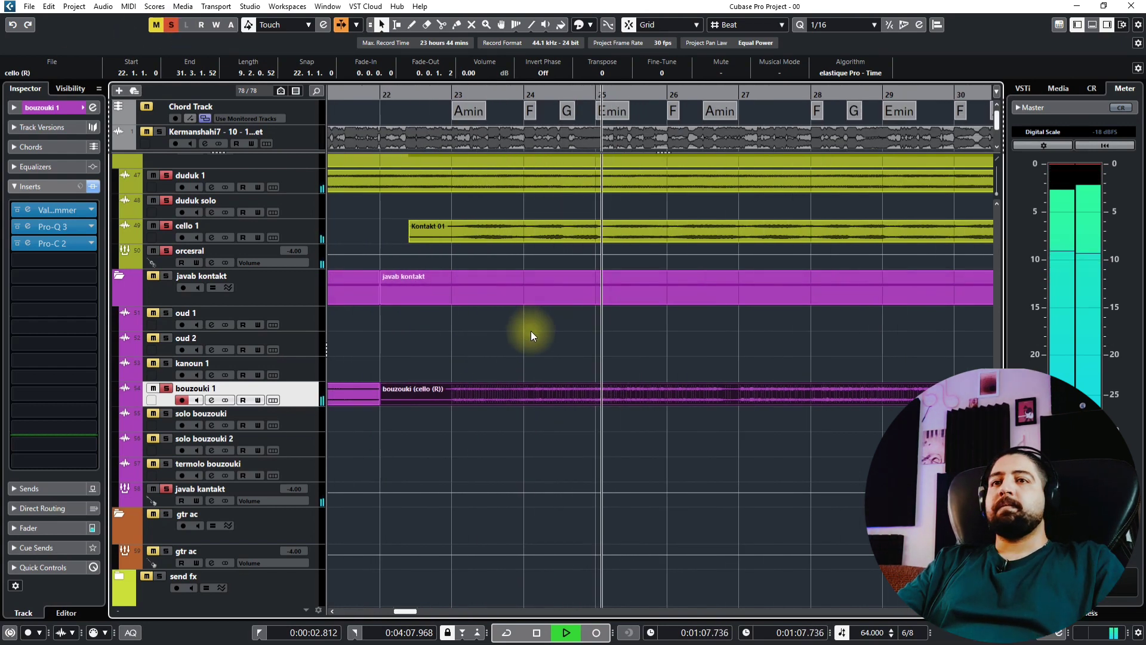
key("space")
Move playback to just after bar 31, add the oud 1 track to the soloed tracks and start playing
scroll(518, 371, "up", 1)
scroll(518, 382, "right", 5)
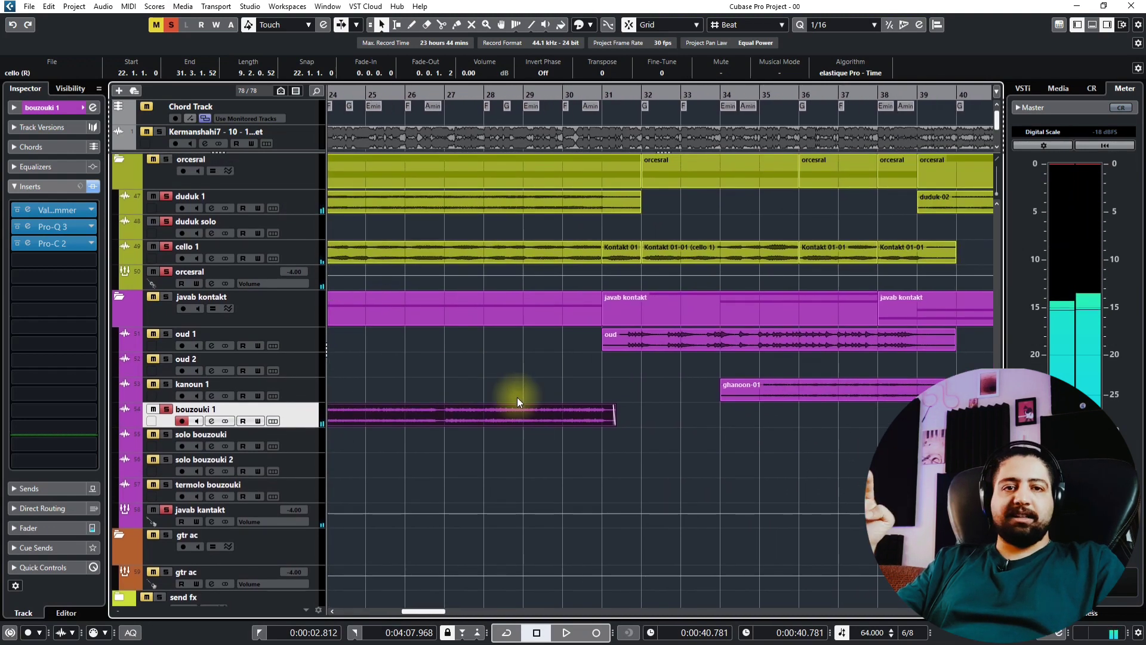
left_click(617, 95)
scroll(595, 366, "up", 1)
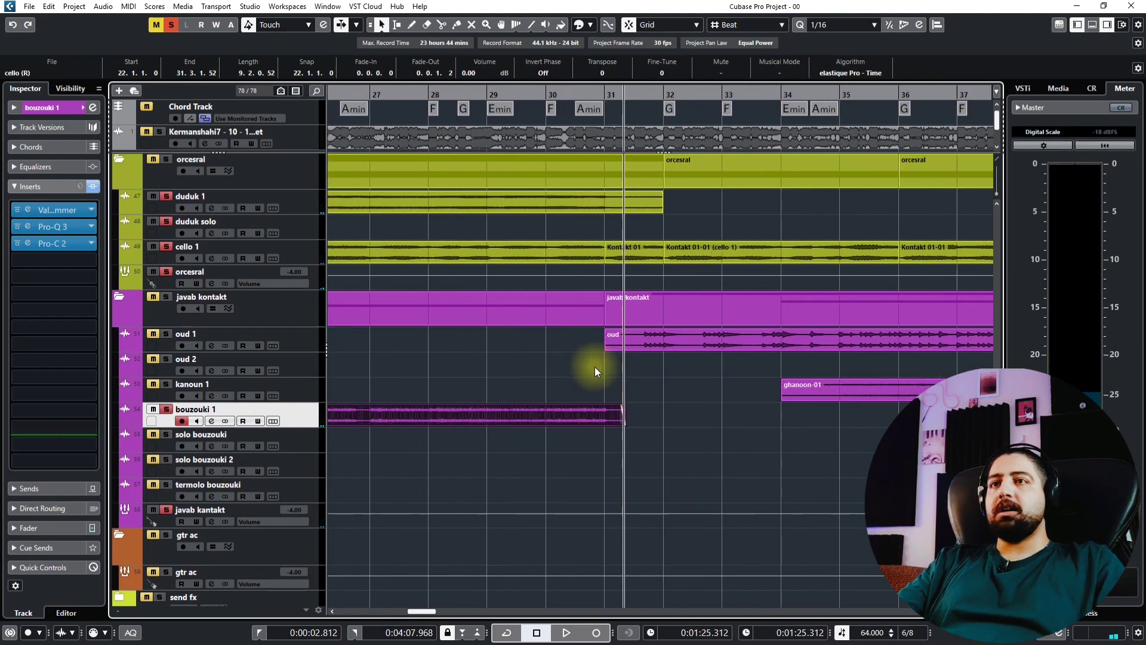
left_click(188, 334)
scroll(561, 339, "up", 2)
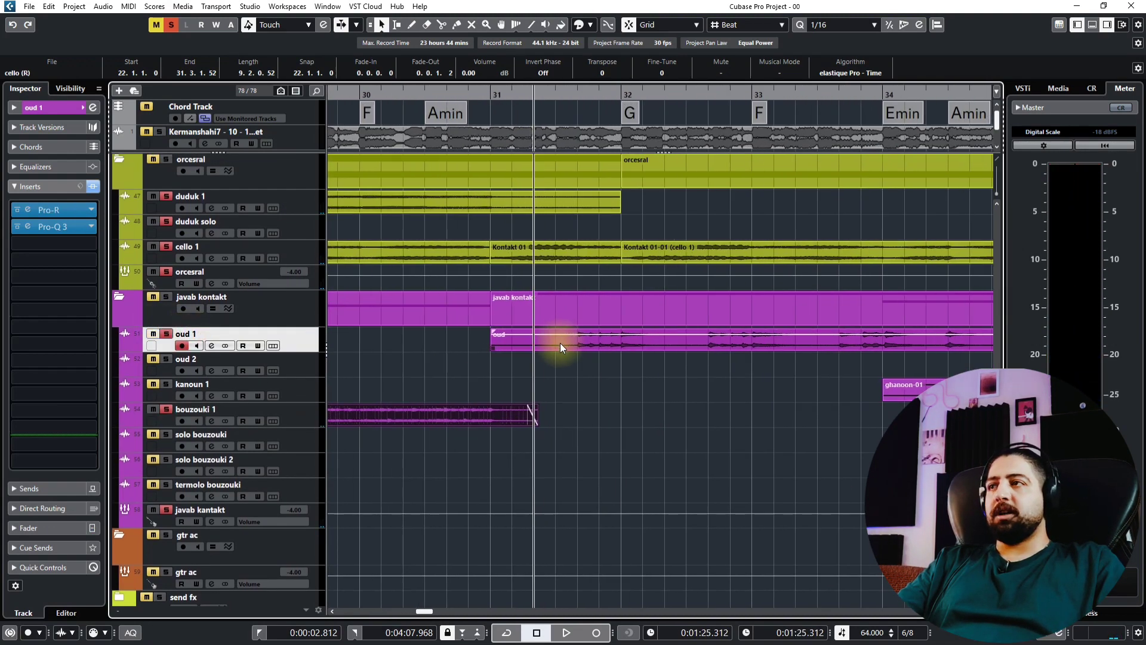
key("space")
Follow the oud 1 line through bar 38 and examine how the kanoun 1 clip at bar 34 and the cello line up with it
left_click_drag(718, 381, 558, 402)
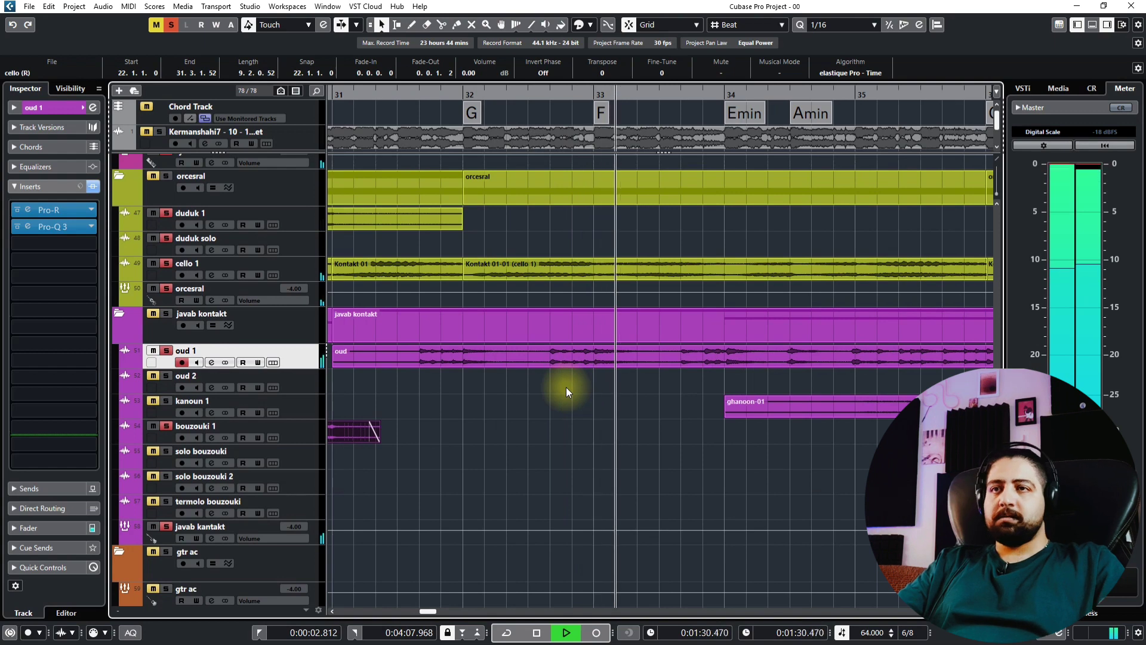
left_click_drag(659, 385, 511, 404)
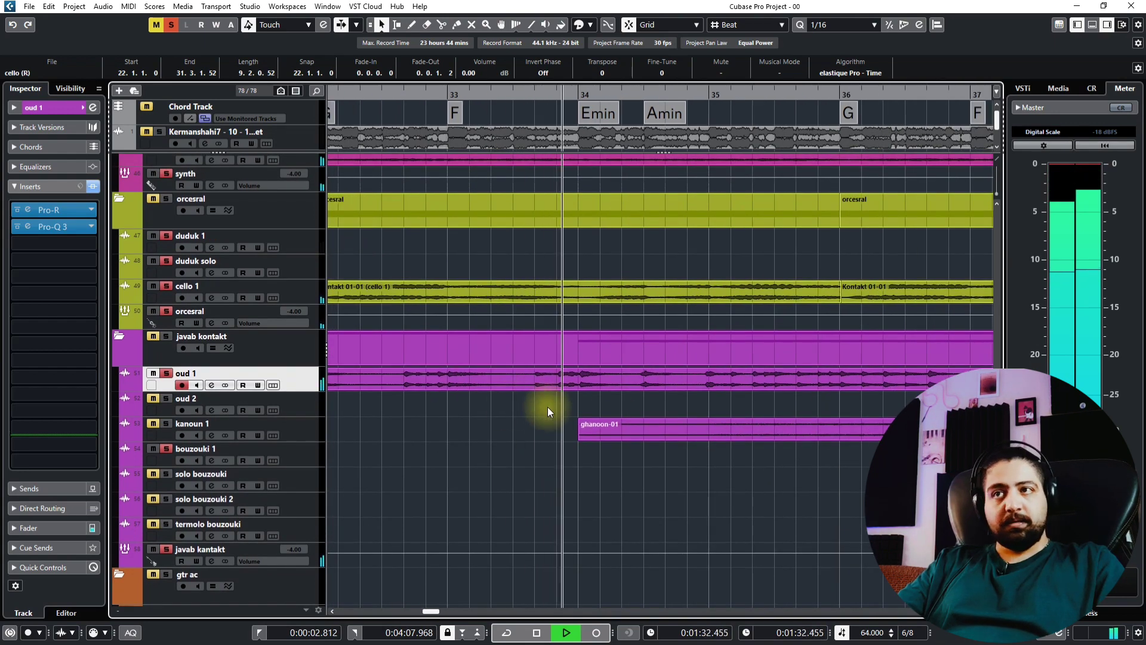
left_click_drag(632, 414, 572, 416)
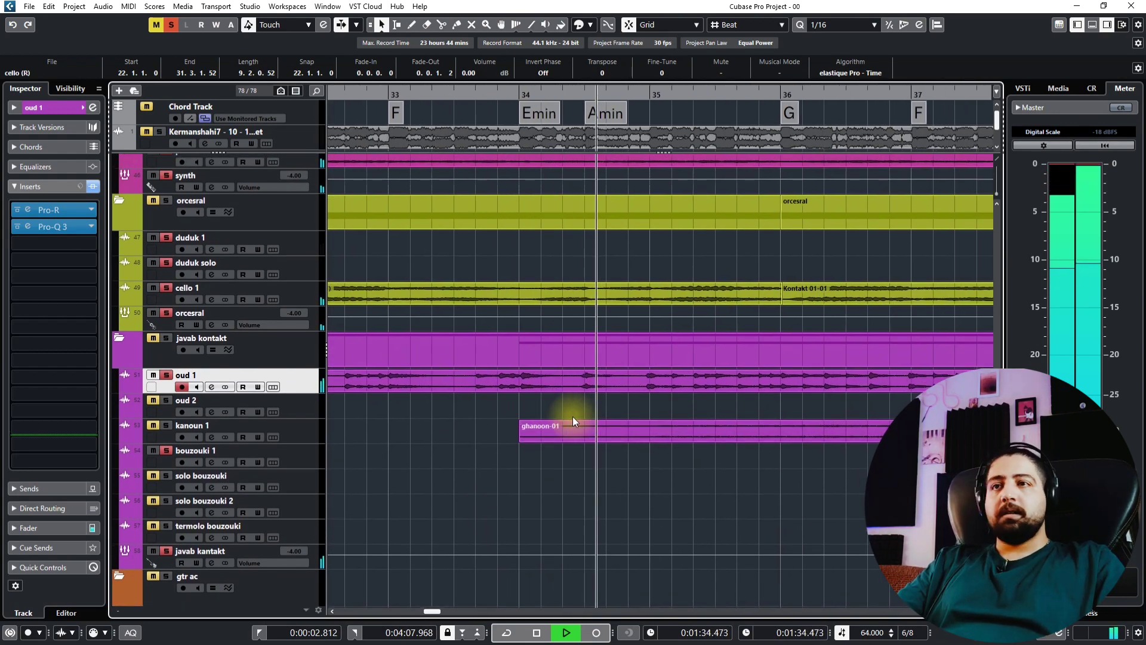
left_click_drag(668, 427, 597, 434)
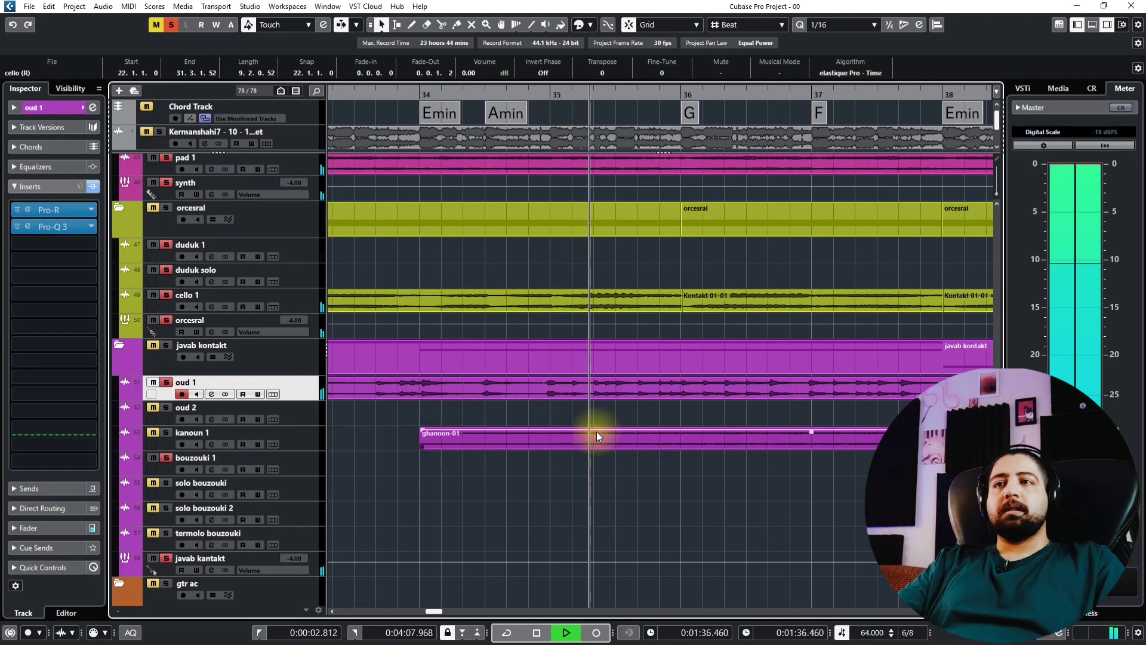
left_click_drag(696, 431, 642, 446)
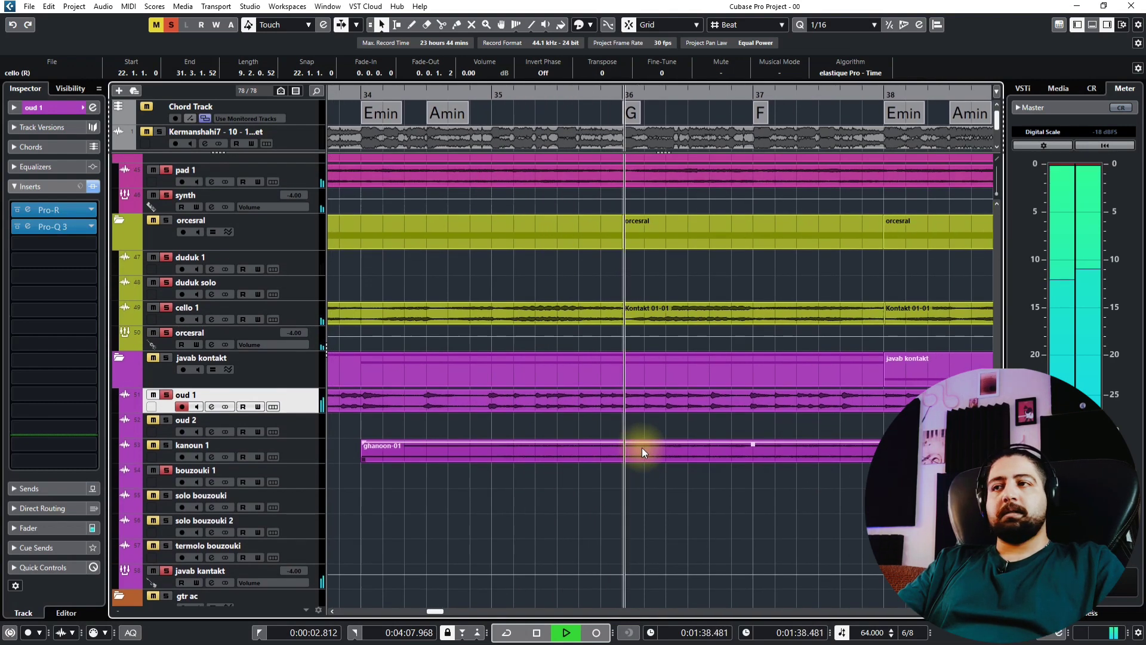
scroll(632, 445, "down", 2)
scroll(631, 447, "down", 1)
scroll(597, 434, "up", 1)
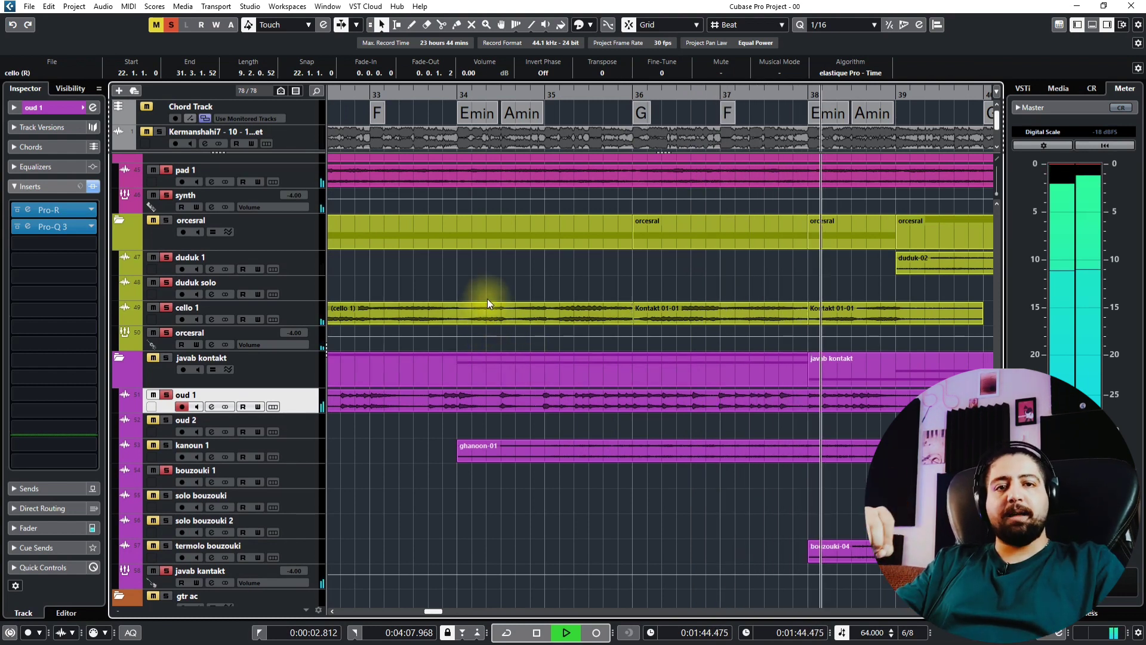
key("space")
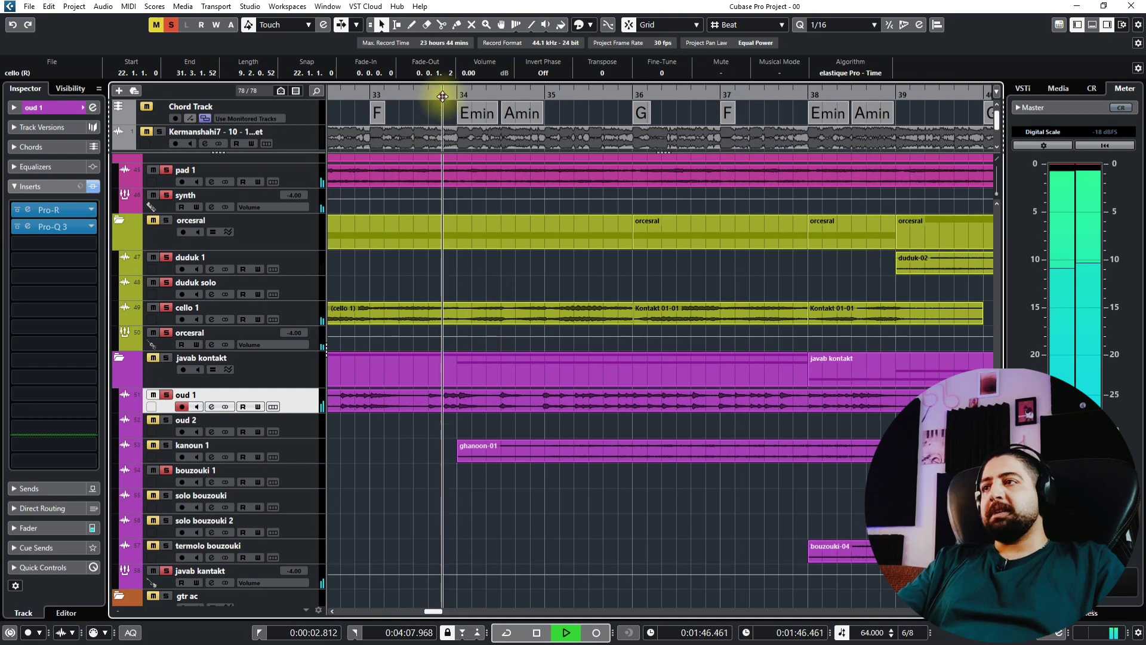
Add the kanoun 1 track to the soloed tracks and enlarge the clip waveforms
left_click(302, 443)
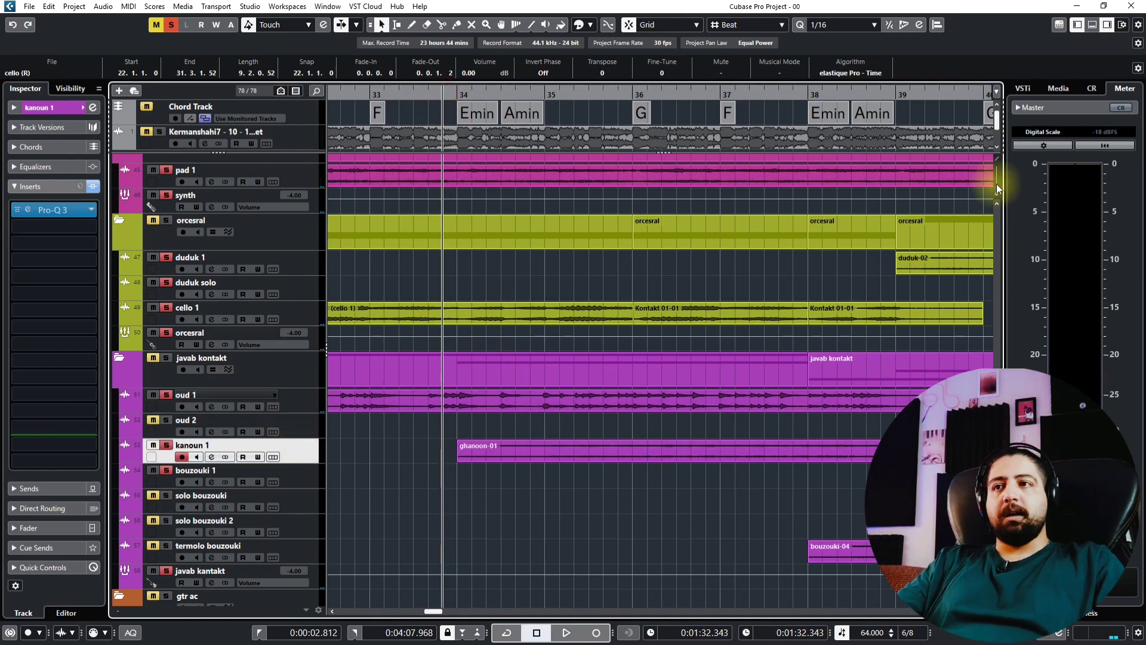
left_click_drag(996, 192, 998, 184)
scroll(526, 448, "up", 2, "ctrl")
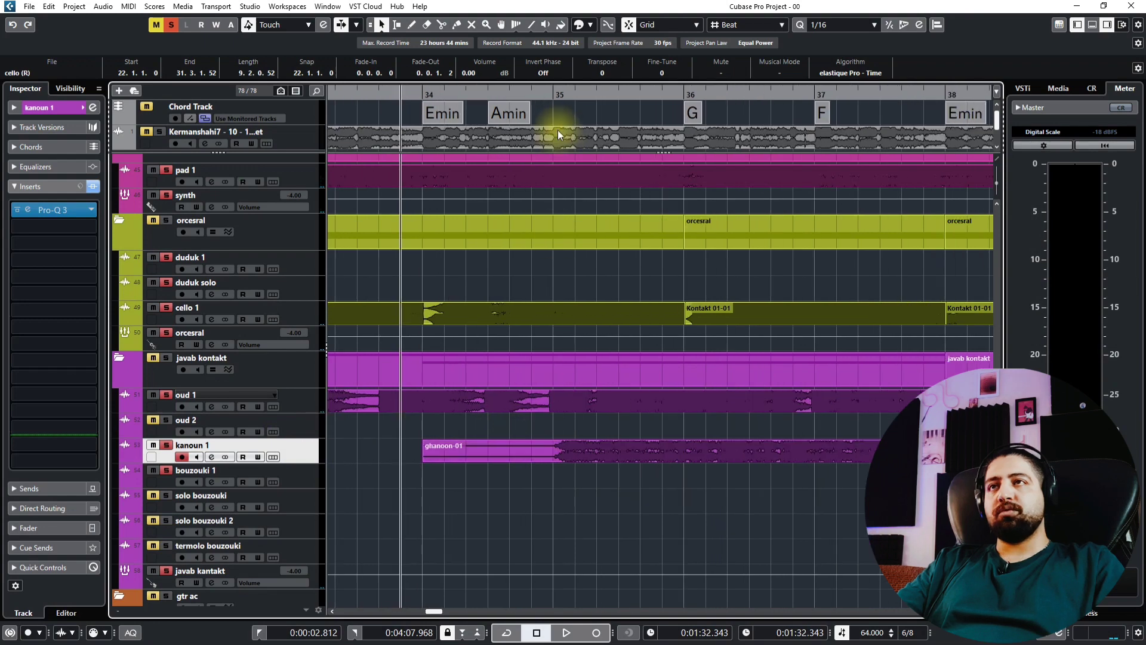
Play from just before bar 35 and follow the kanoun 1 line alongside oud 1 up to bar 38
left_click(542, 97)
left_click_drag(624, 475, 568, 485)
key("space")
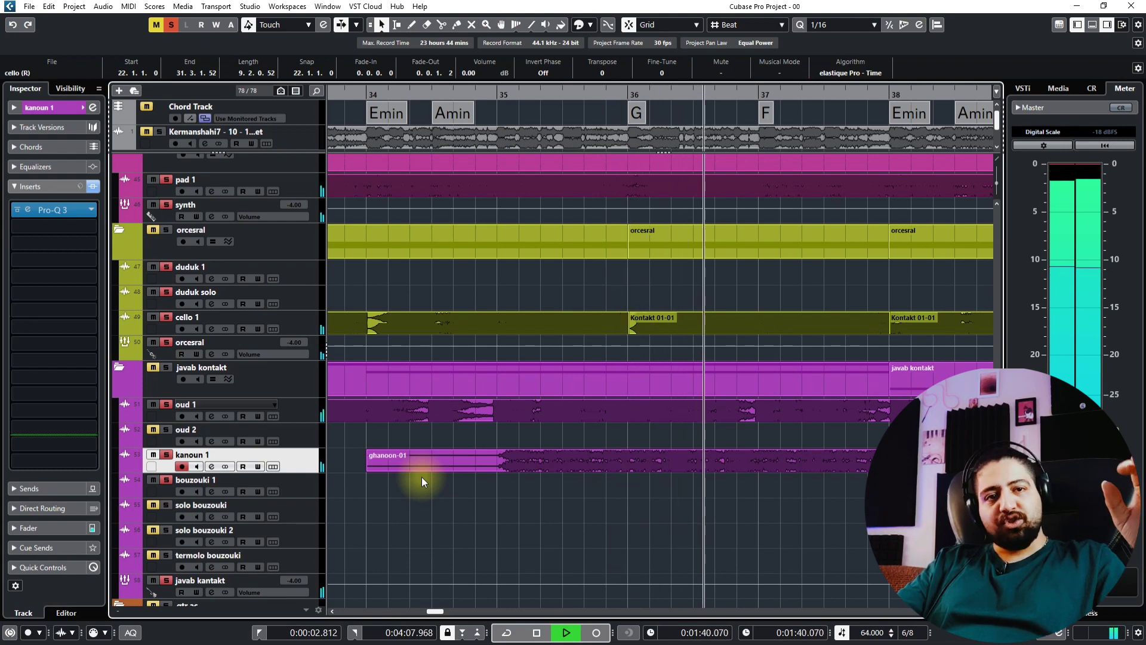
left_click_drag(810, 480, 573, 481)
left_click_drag(668, 484, 402, 424)
Add the termolo bouzouki track to the soloed tracks and play it from just after bar 38
scroll(493, 506, "down", 1)
left_click(305, 446)
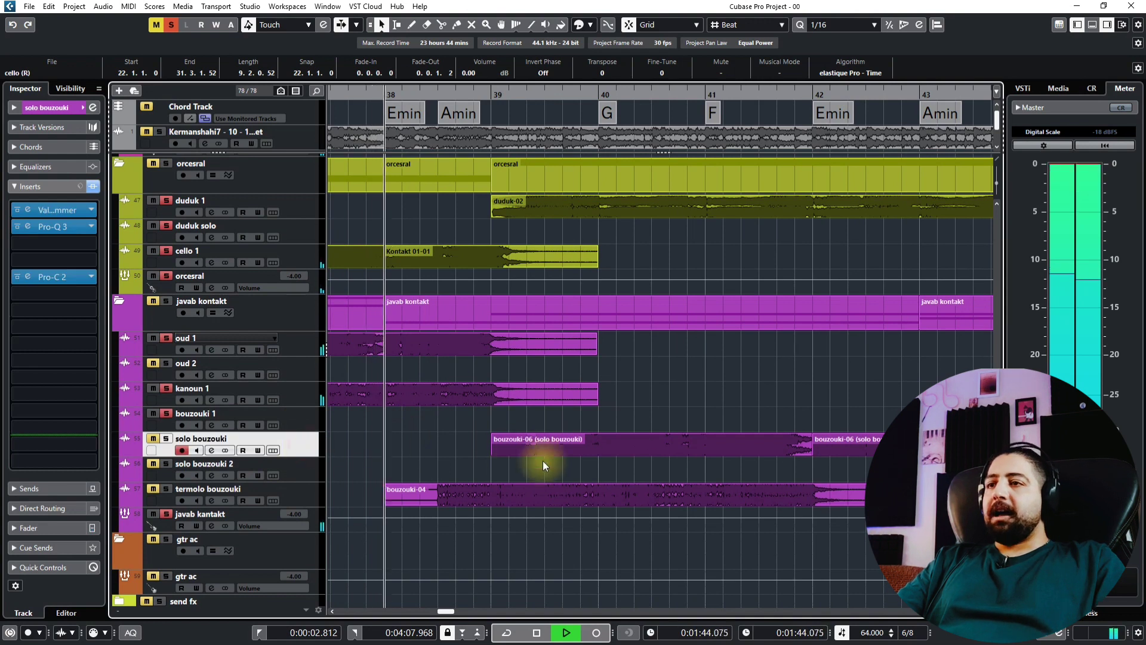
left_click(311, 494)
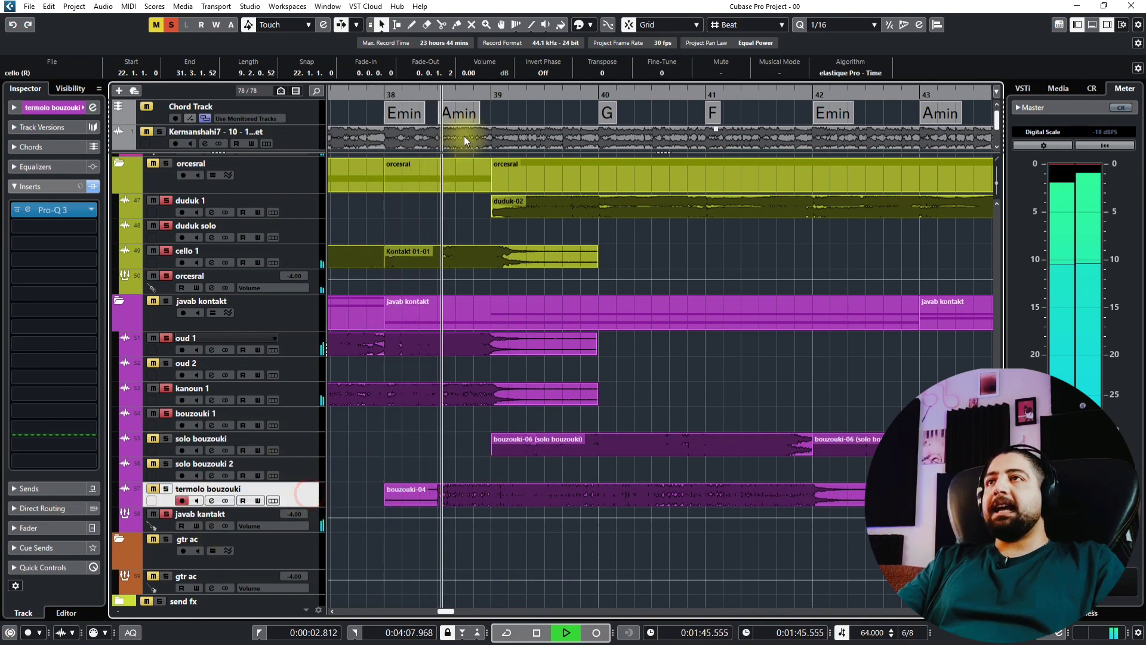
left_click(408, 95)
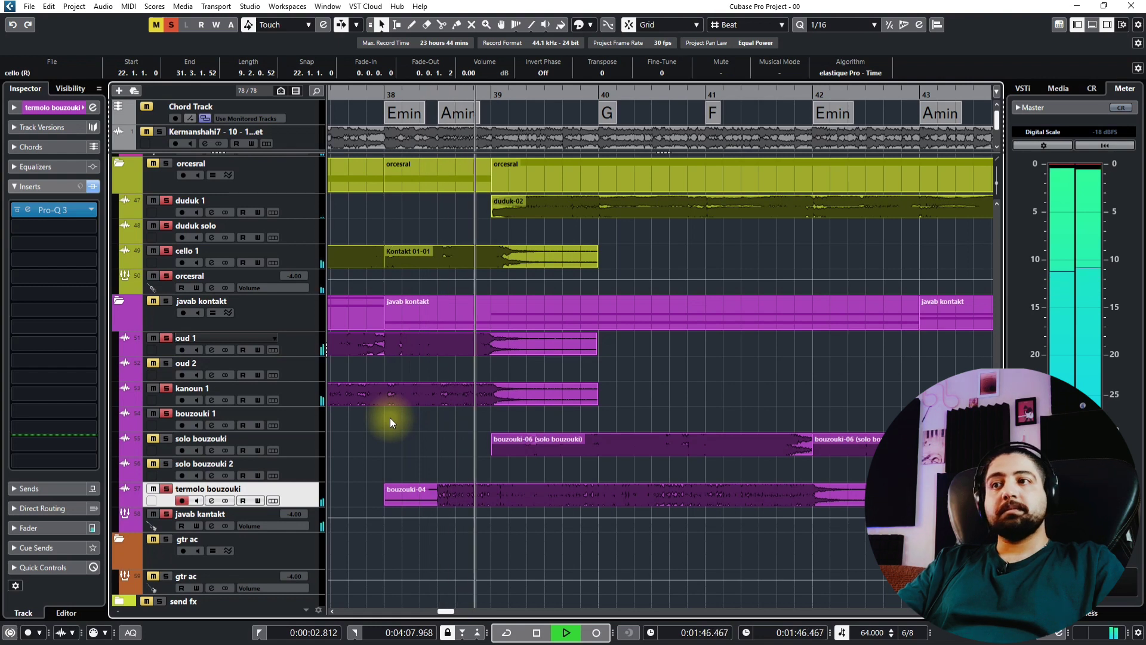
key("space")
Add the solo bouzouki track to the soloed tracks and start playing partway through bar 38
left_click(302, 437)
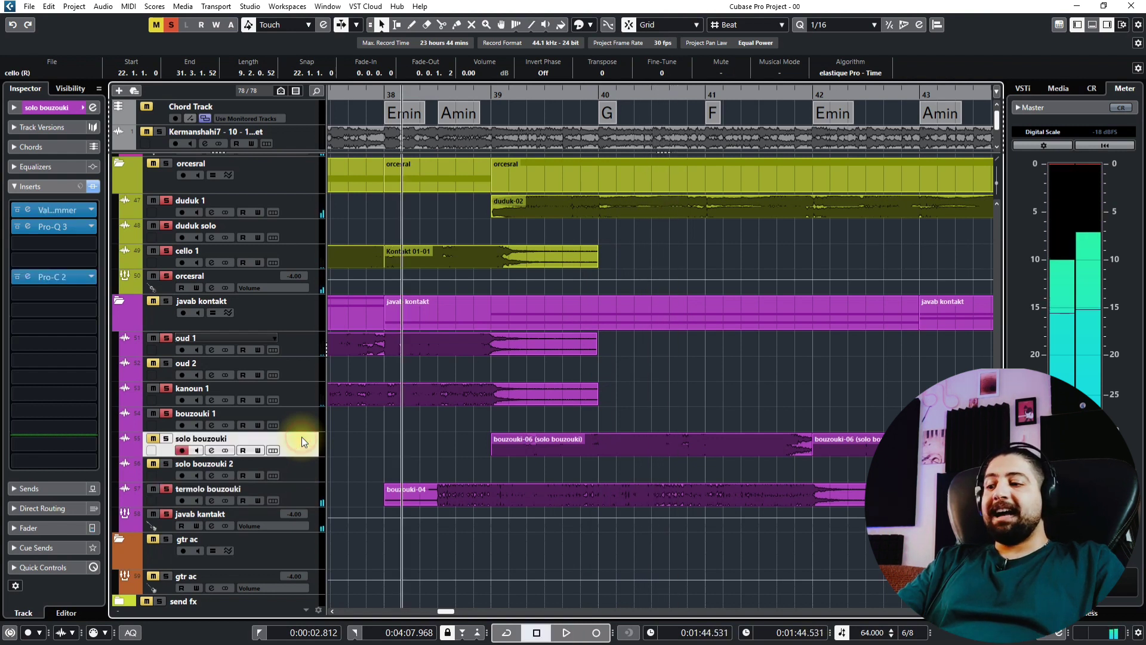
left_click(463, 97)
key("space")
left_click(749, 400)
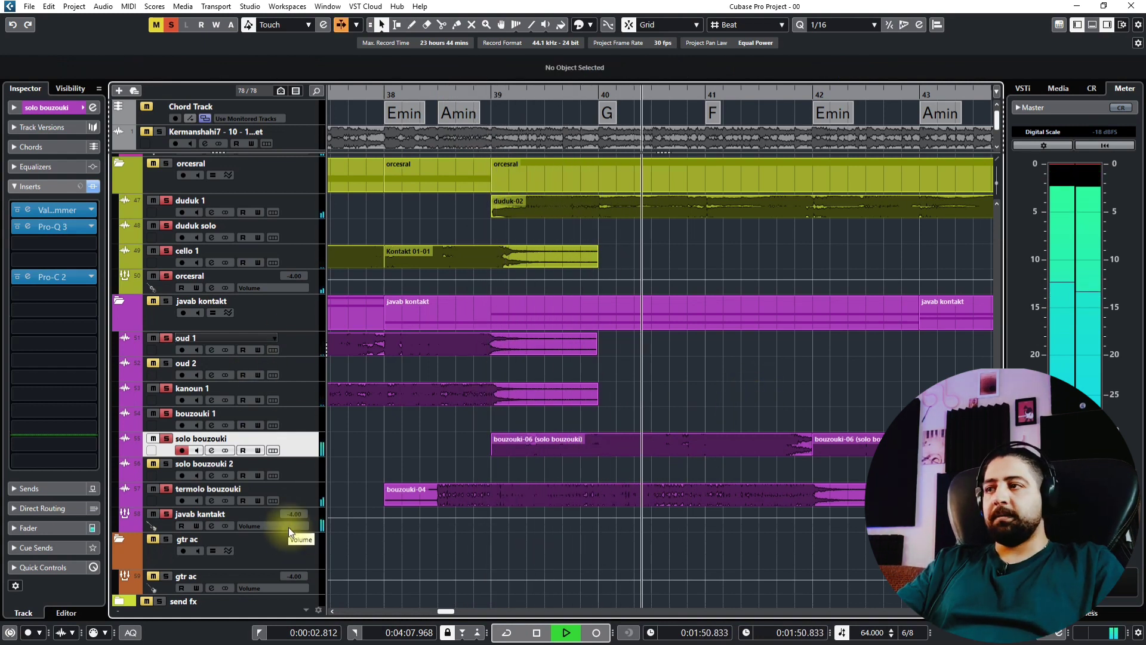
Follow solo bouzouki from bar 39 to bar 47 and examine the bouzouki-11 clip layered on solo bouzouki 2
left_click_drag(683, 441, 559, 400)
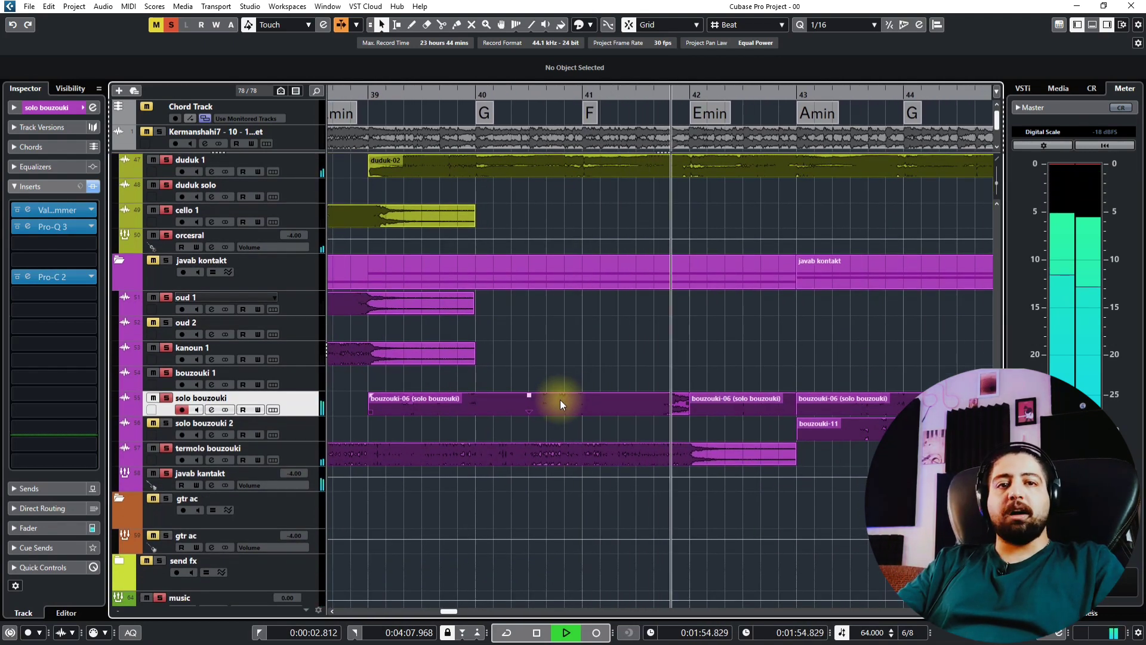
left_click_drag(796, 408, 559, 409)
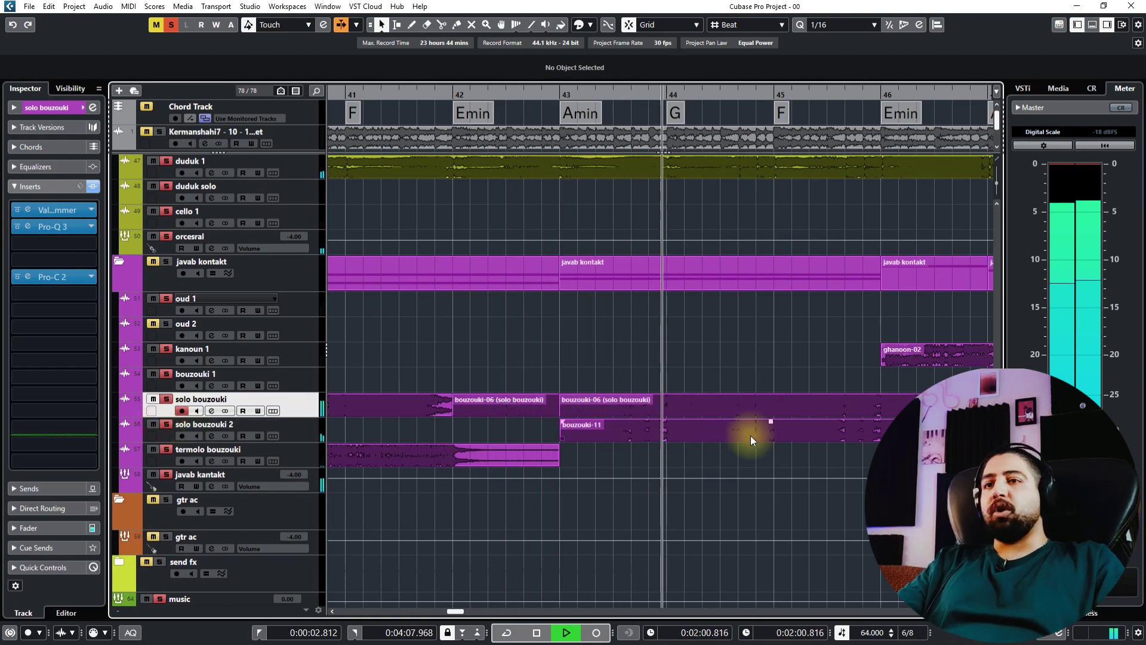
left_click_drag(751, 435, 656, 416)
left_click_drag(845, 432, 662, 434)
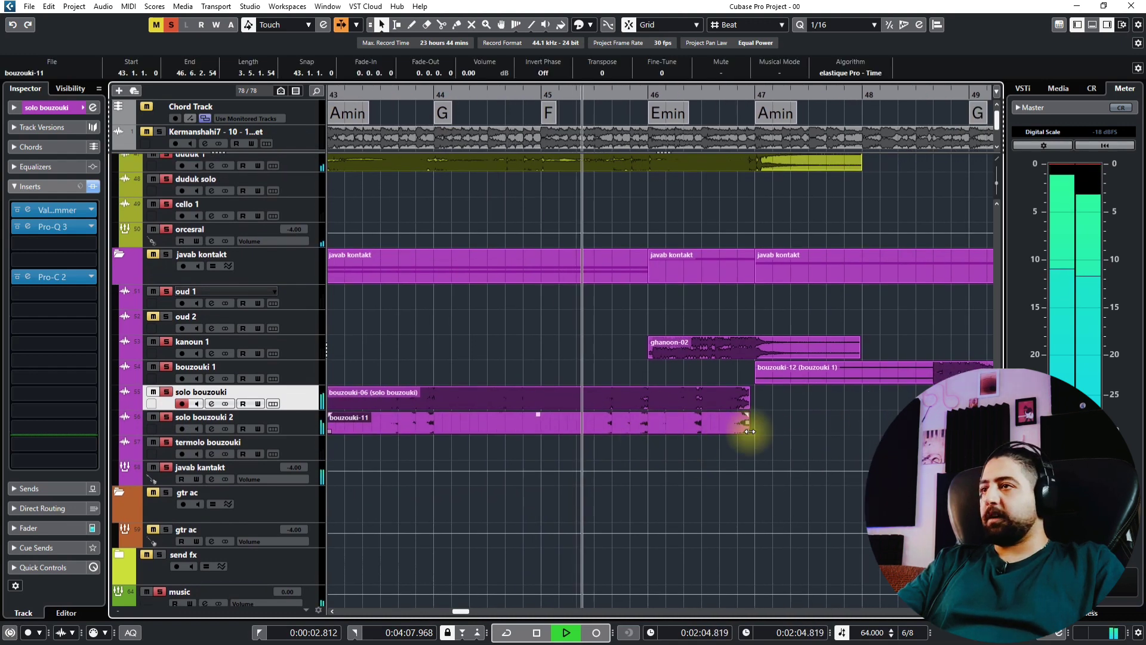
left_click_drag(745, 426, 532, 439)
scroll(659, 431, "down", 2)
scroll(629, 387, "up", 2)
left_click_drag(669, 395, 504, 392)
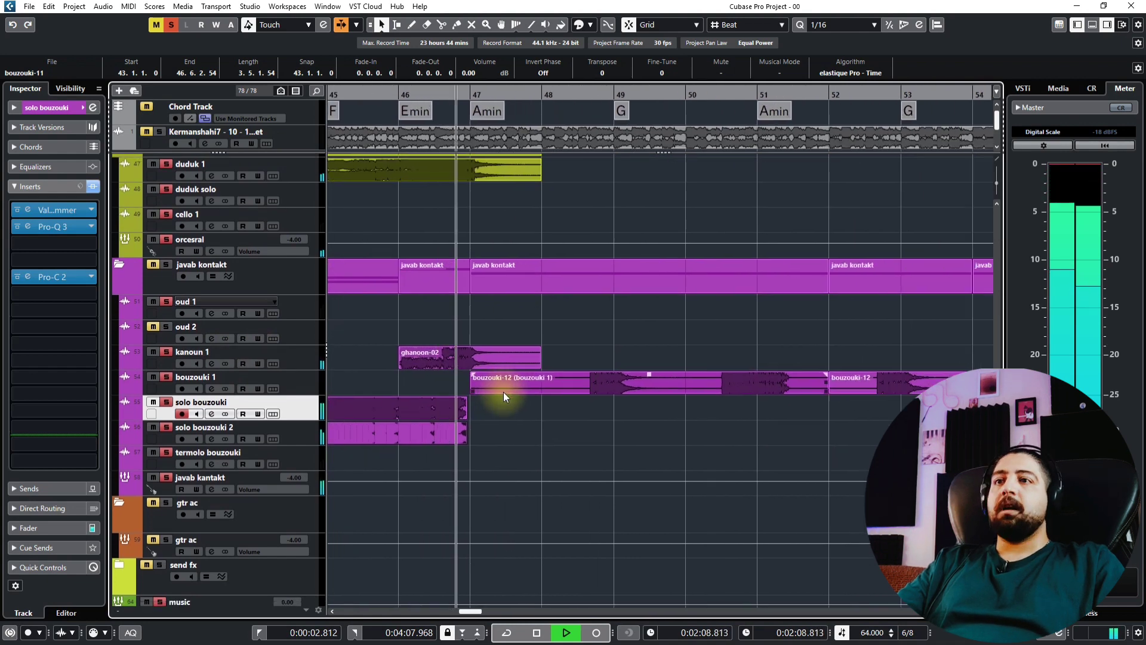
Select the bouzouki 1 track and examine its phrases from the bouzouki-12 clip at bar 47 to bar 58
left_click_drag(669, 352, 644, 436)
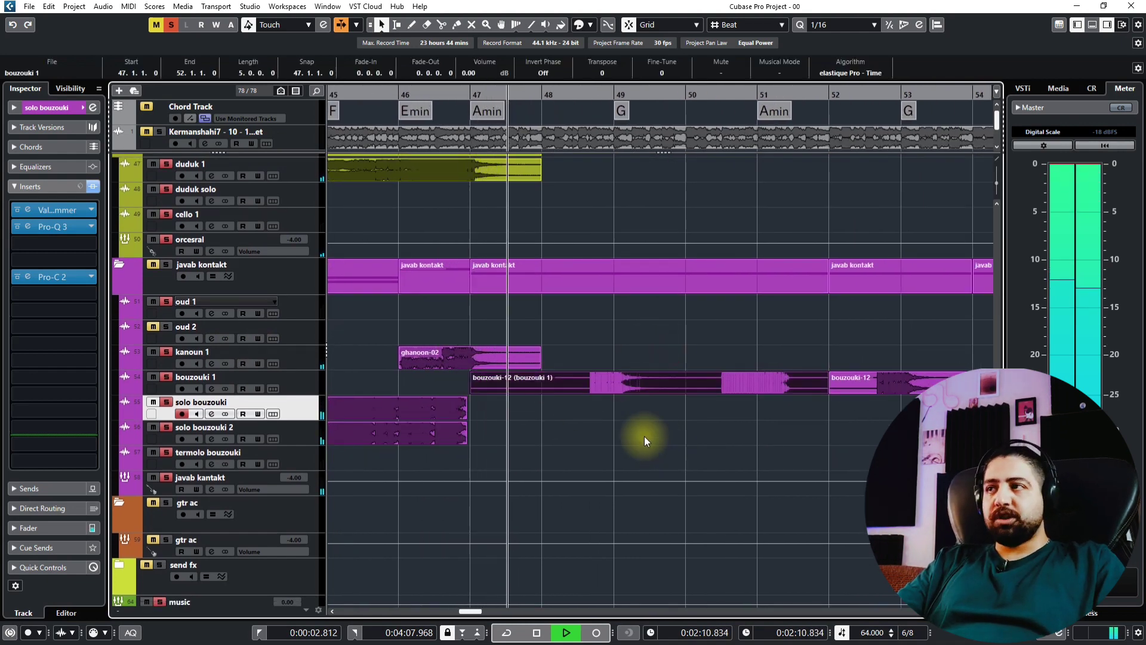
scroll(575, 433, "down", 4)
scroll(574, 434, "up", 3)
scroll(574, 432, "up", 3)
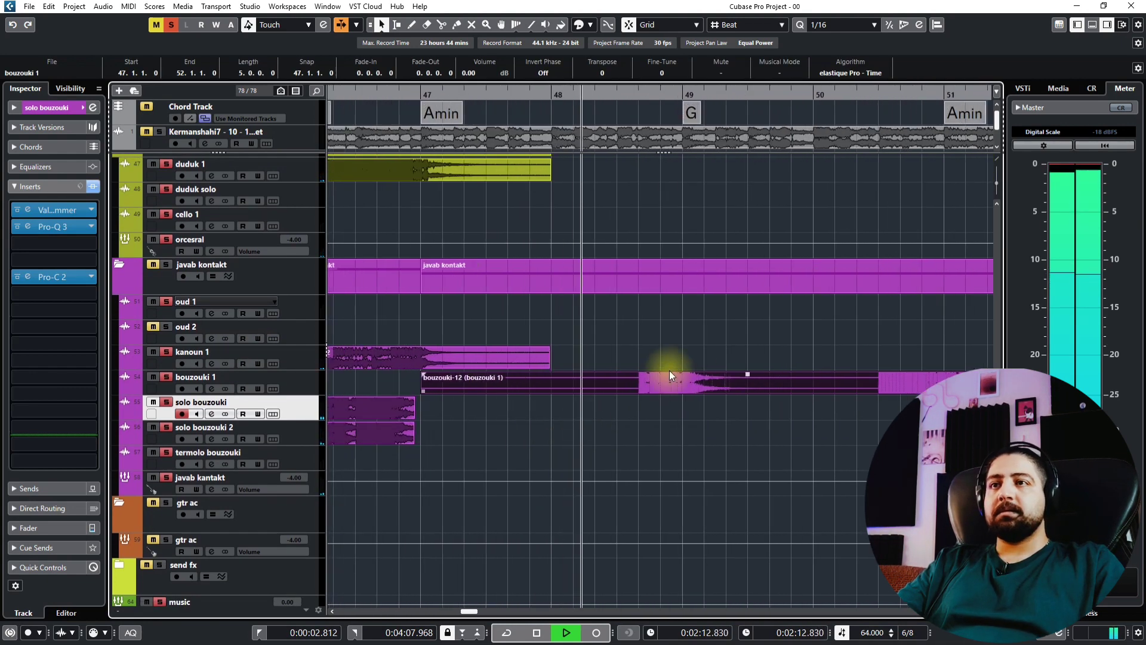
left_click(296, 371)
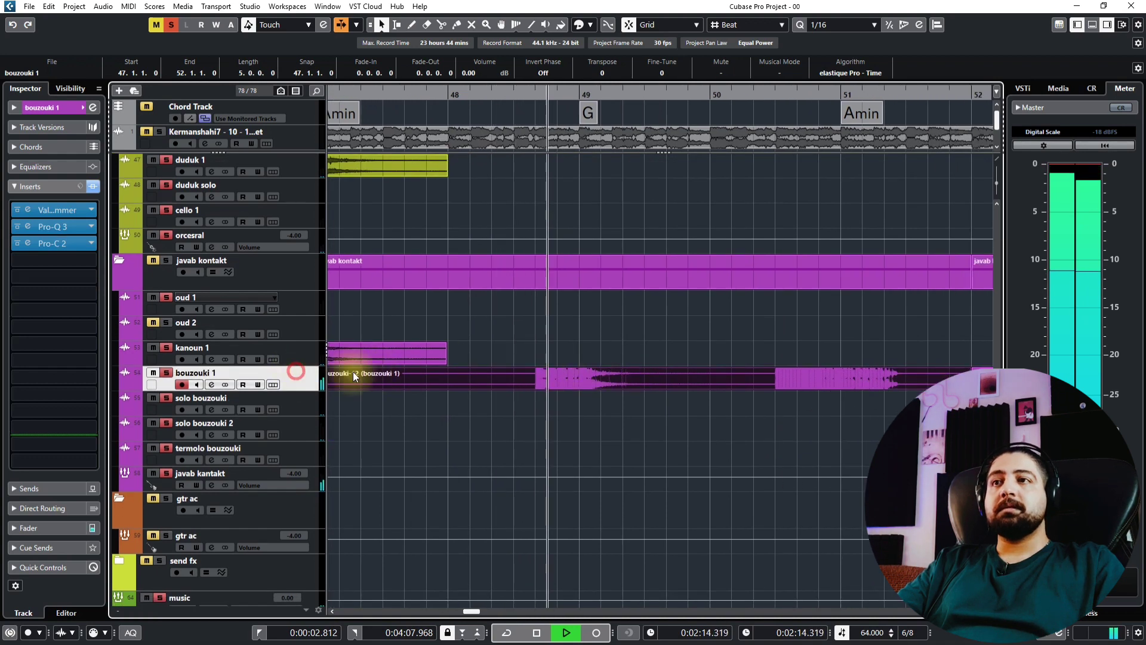
left_click(629, 302)
scroll(676, 378, "down", 3)
left_click_drag(734, 409, 461, 407)
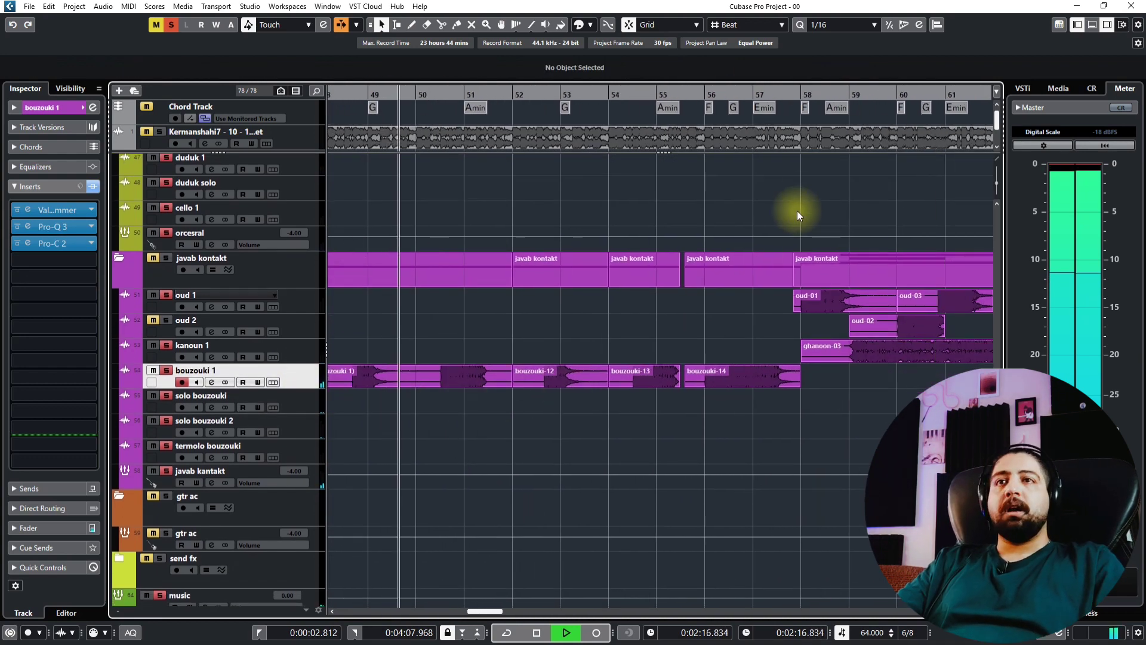
Move the playback position to partway through bar 57, stop playback and examine the oud and kanoun clips after bar 58
left_click(783, 95)
key("space")
left_click_drag(754, 227, 650, 253)
scroll(728, 244, "up", 3)
left_click_drag(727, 244, 448, 259)
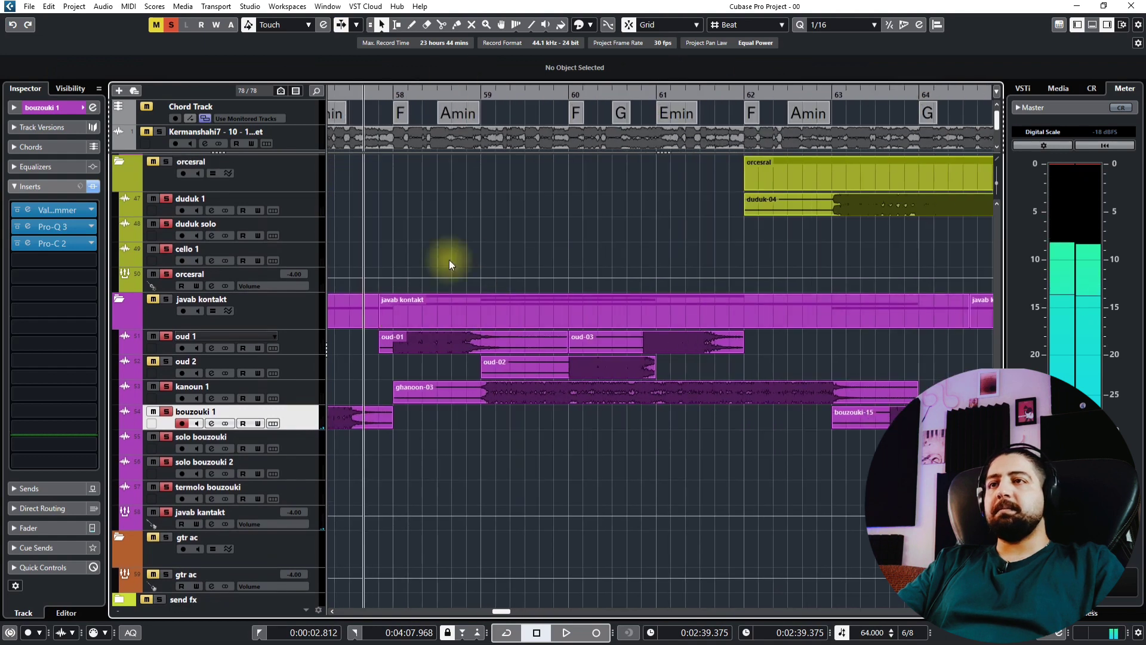
Move playback to just after bar 59, add the oud 2 track to the soloed tracks and start playing
left_click(495, 94)
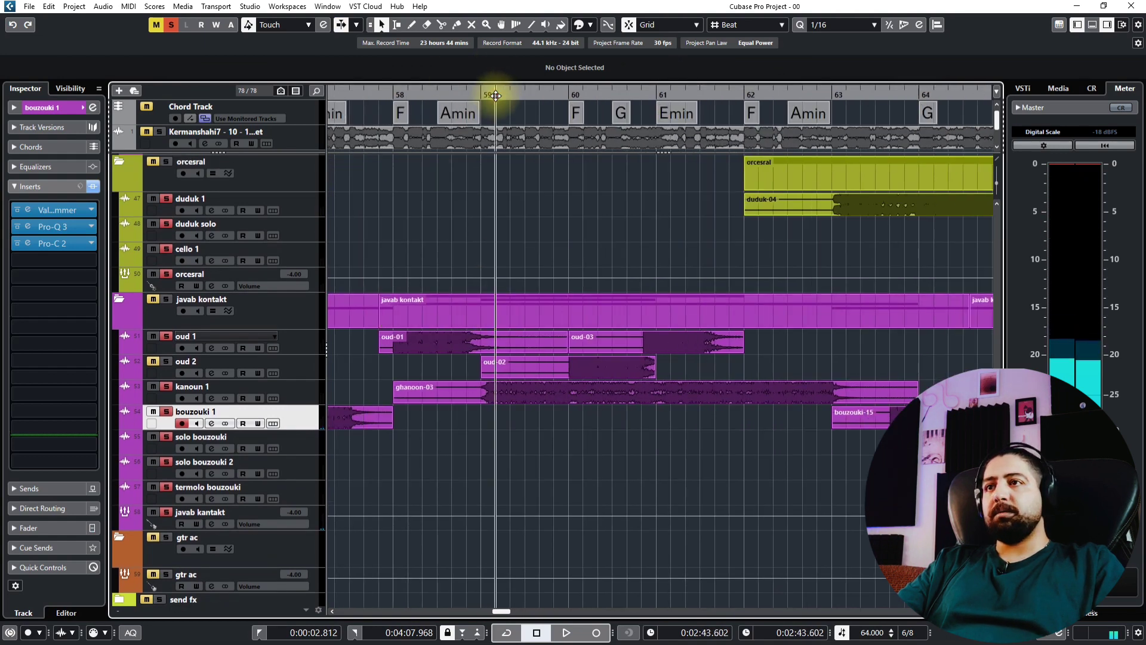
left_click(179, 367)
key("space")
scroll(596, 394, "up", 2)
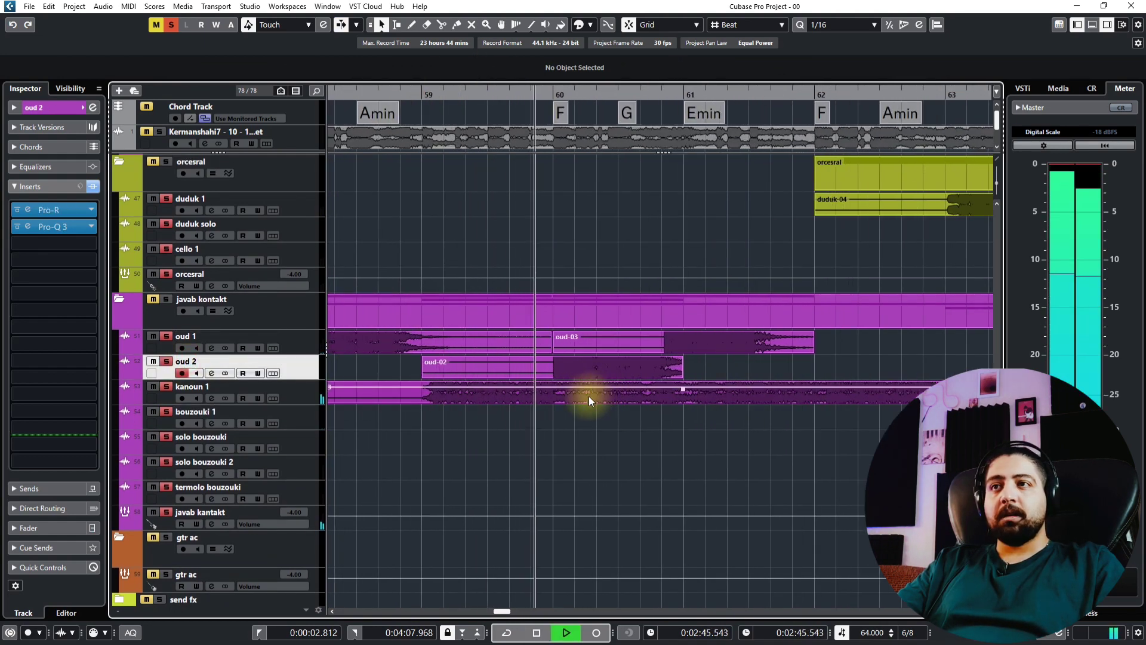
scroll(538, 367, "down", 3)
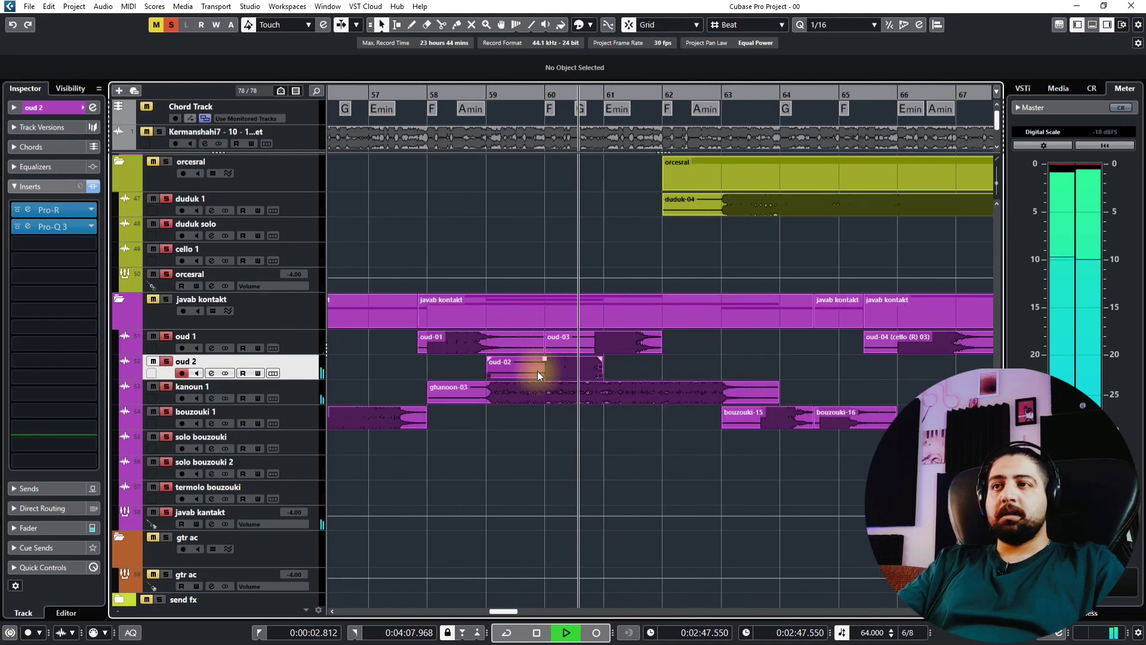
Restart playback from just after bar 59 and set the oud-02 clip's volume to 1.00 dB
left_click(537, 371)
key("space")
key("space")
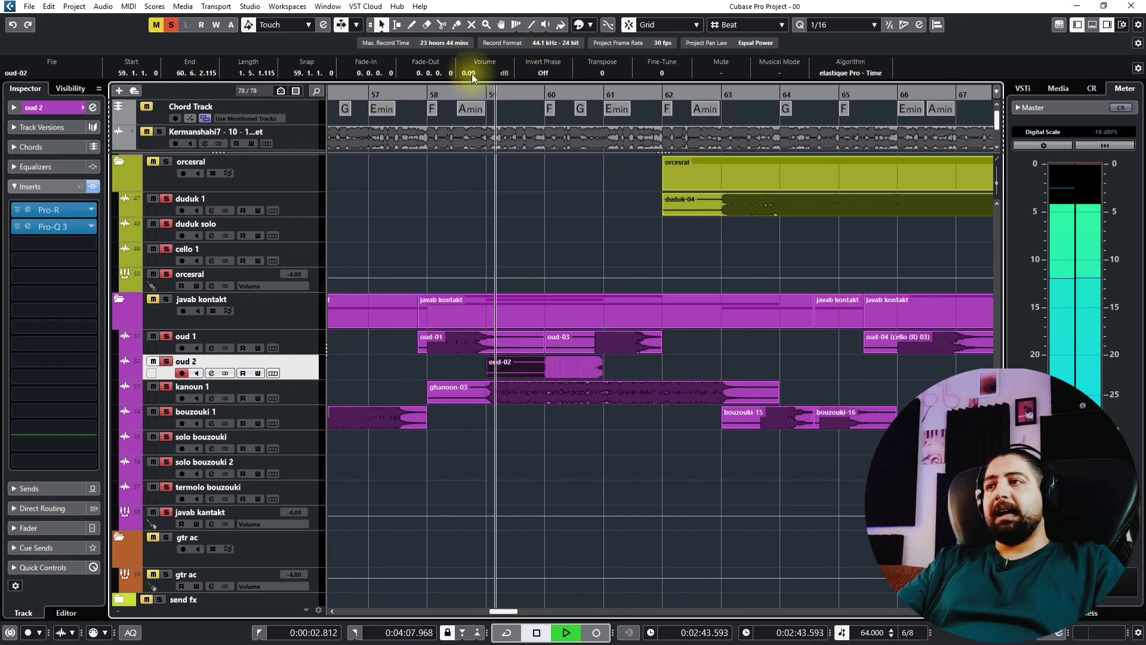
scroll(472, 74, "up", 1)
scroll(518, 325, "down", 3)
scroll(516, 324, "down", 1)
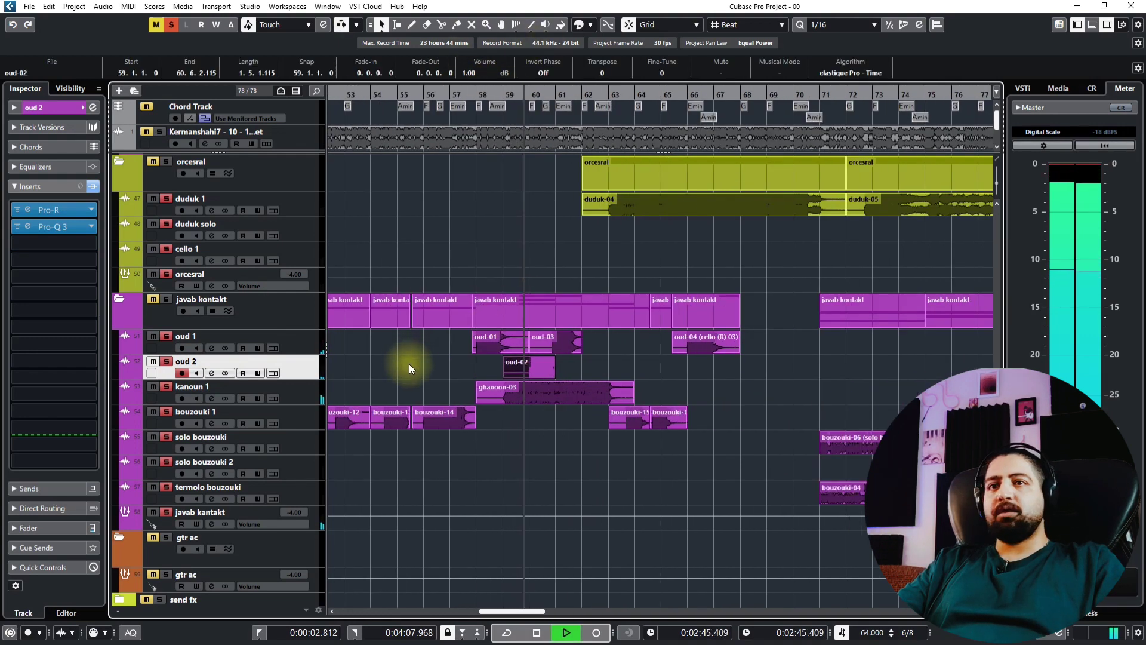
Clear all solos, solo only the oud 2 track and play its oud-02 clip from just after bar 59
key("space")
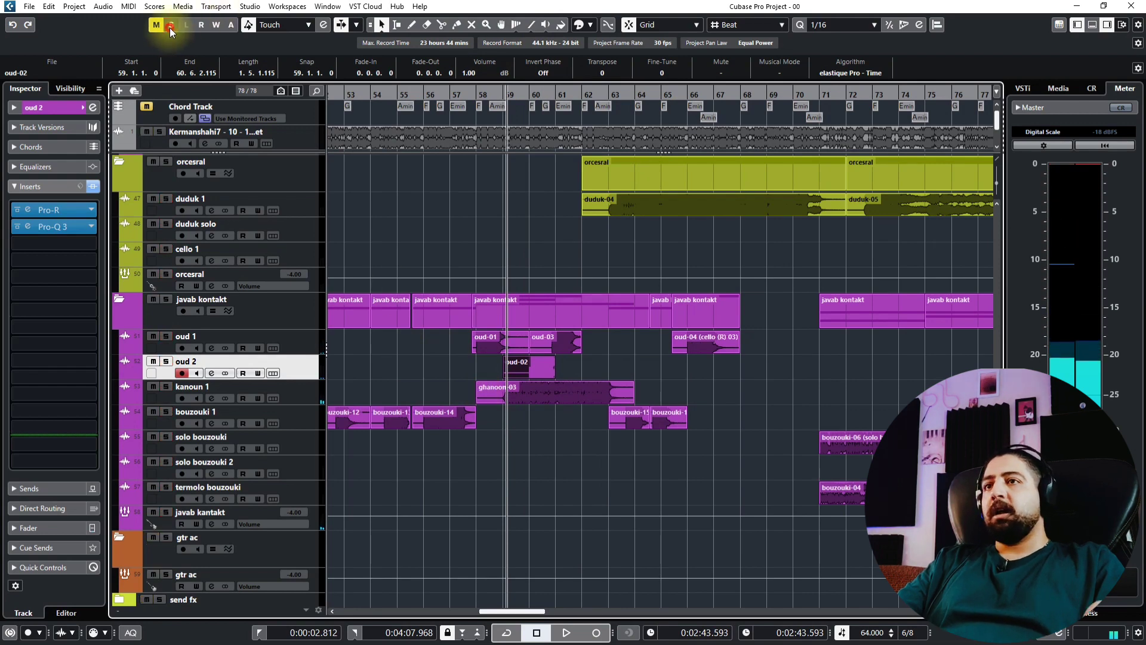
scroll(316, 362, "up", 2)
scroll(596, 274, "up", 2)
key("space")
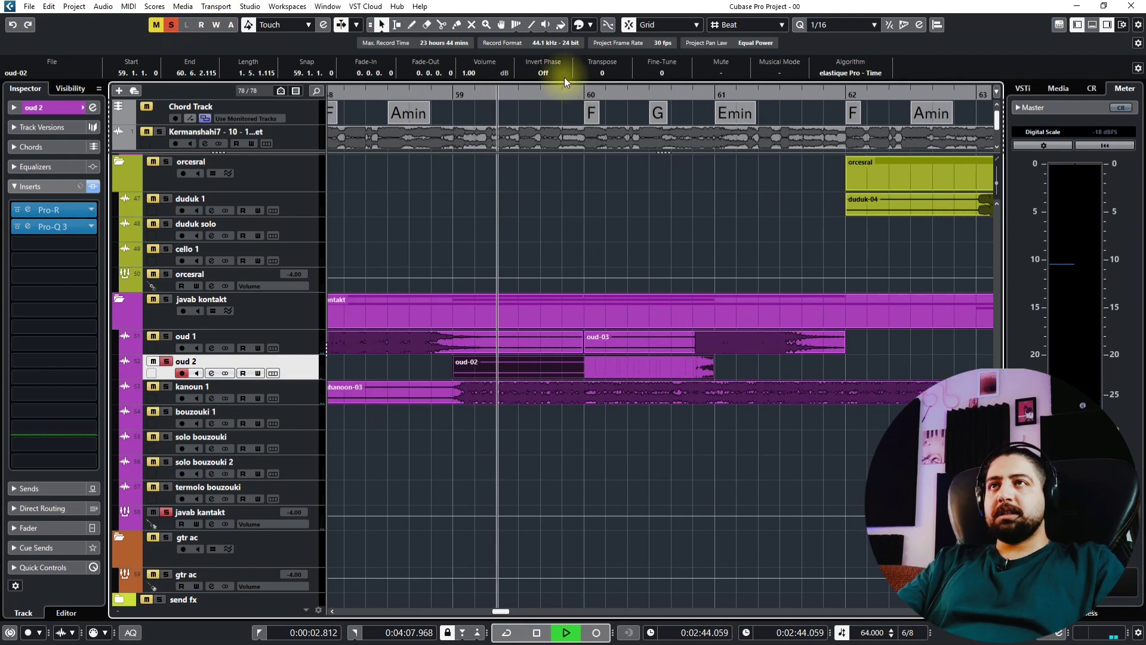
left_click(703, 350)
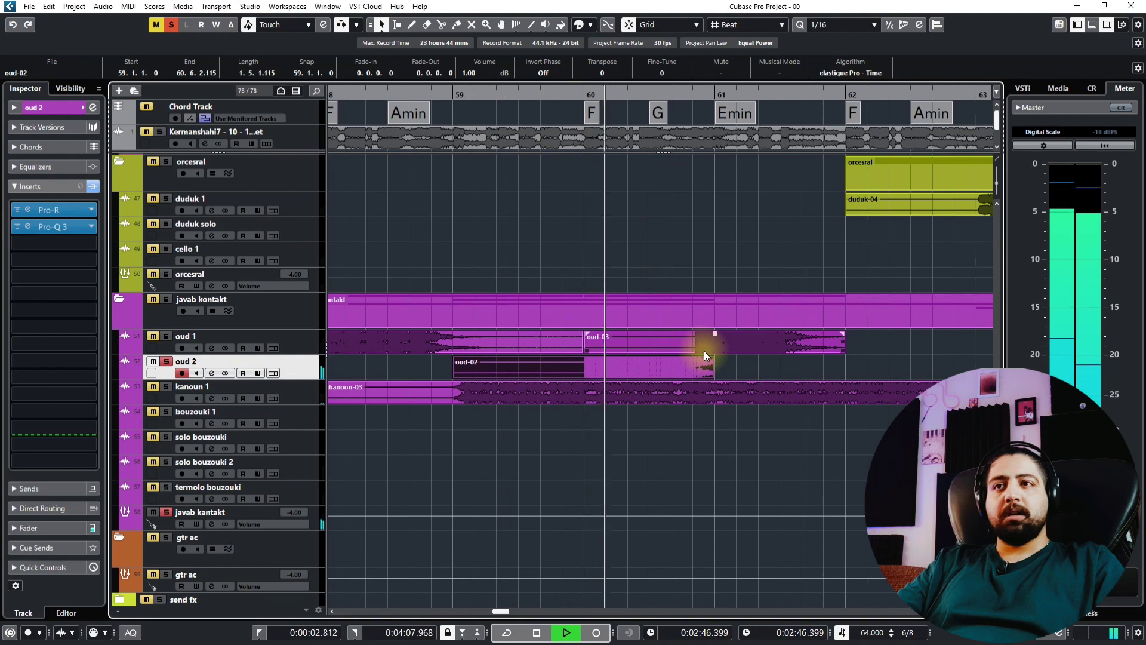
left_click(701, 360)
scroll(698, 364, "down", 2)
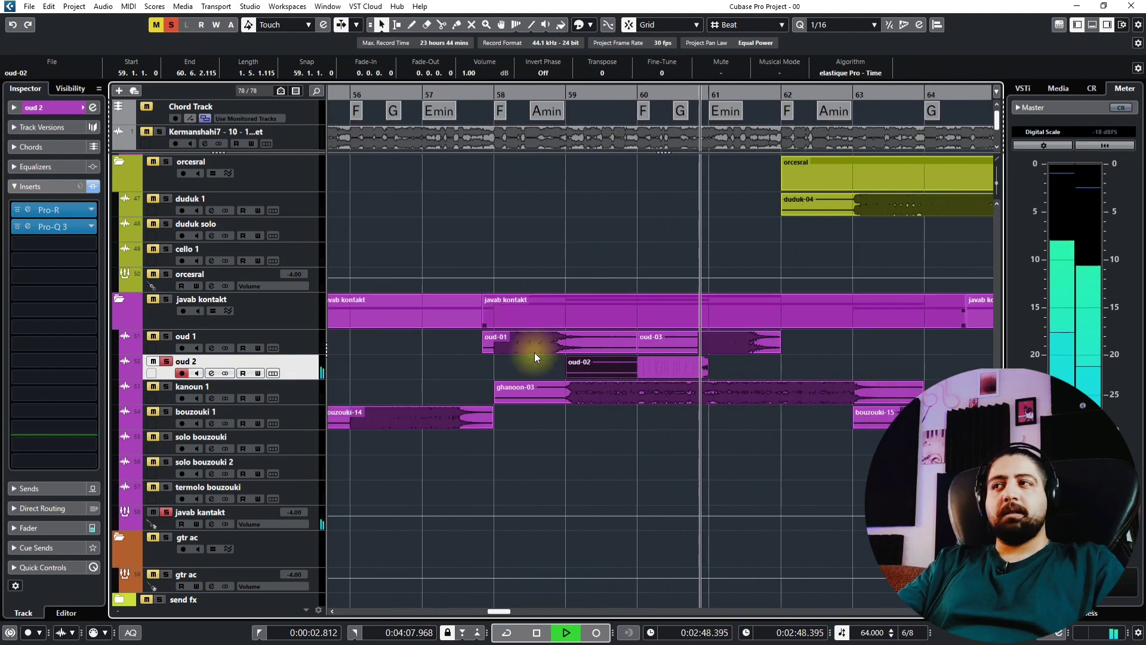
Stop playback, place the playback position at the start of the oud-01 clip and set the grid type to Use Quantize
key("space")
scroll(462, 296, "up", 3)
left_click(541, 94)
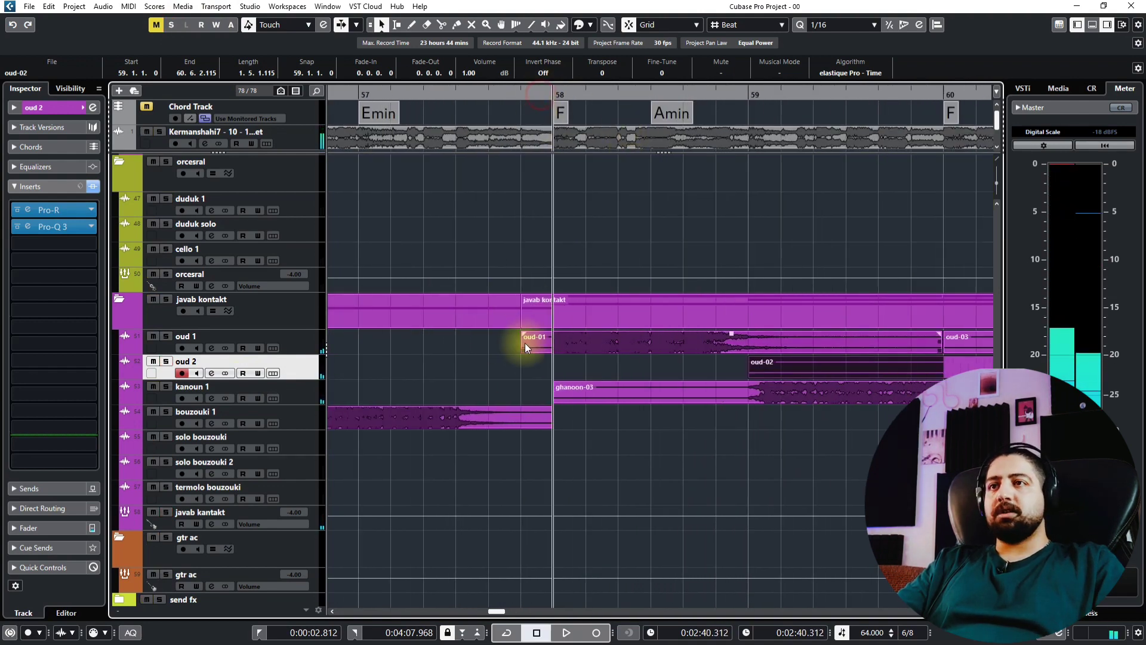
scroll(525, 343, "up", 1)
left_click(518, 93)
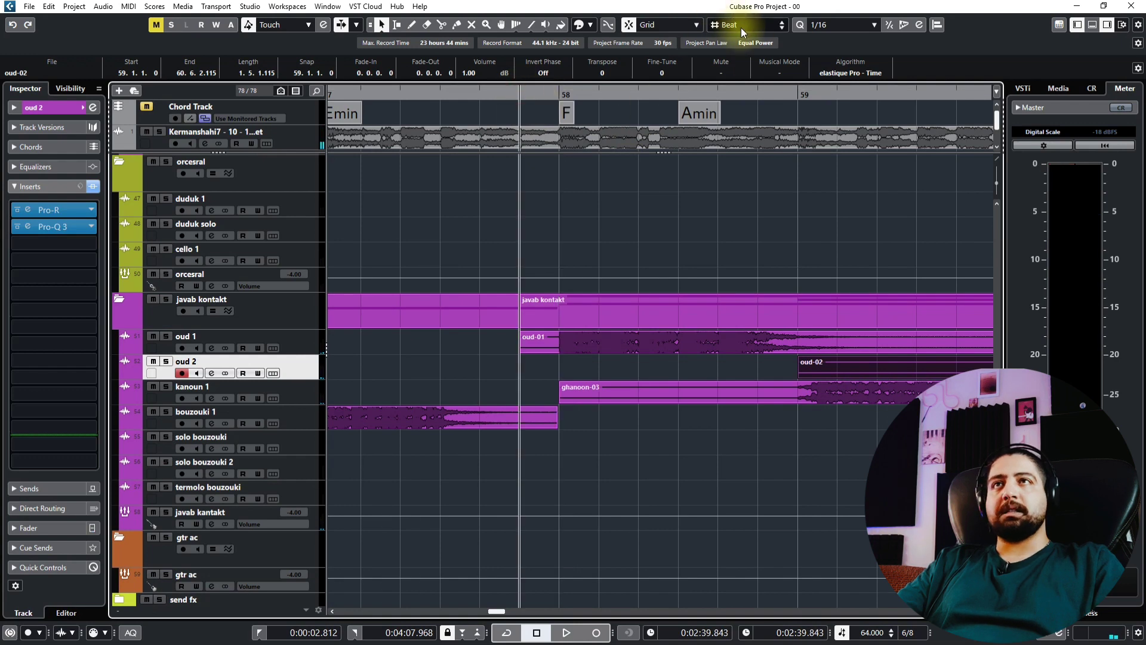
scroll(740, 27, "down", 1)
Play from the start of the oud-01 clip and solo the oud 1 track
key("space")
left_click(304, 342)
key("s")
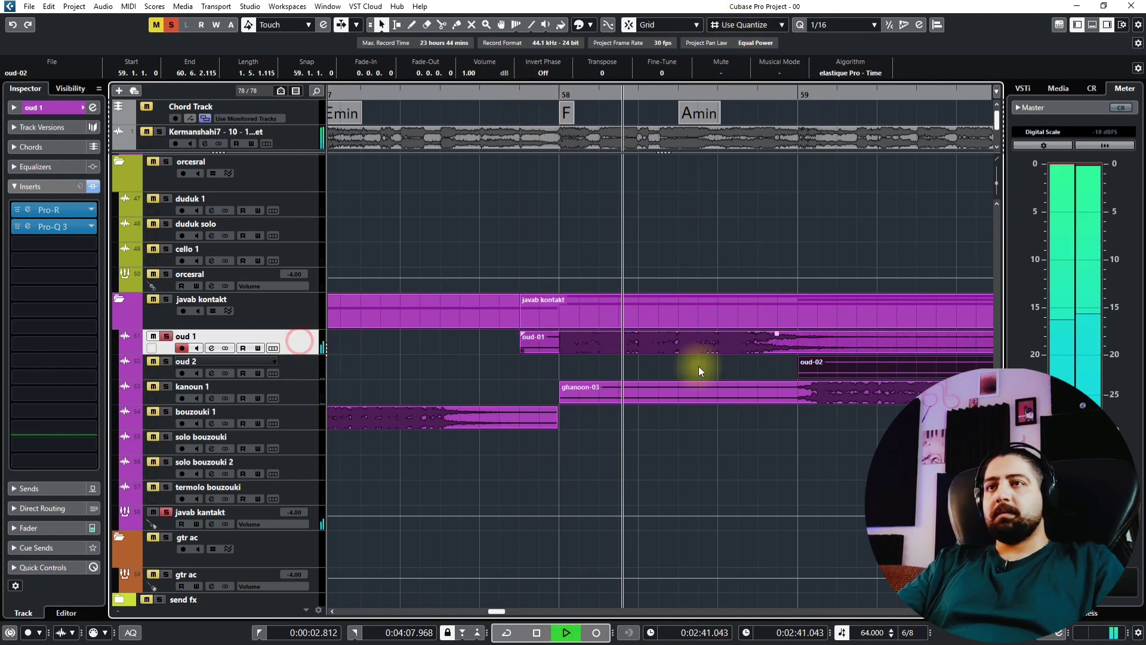
Add oud 2 to the soloed tracks and examine how its oud-02 clip overlaps the oud 1 line during playback
scroll(732, 387, "down", 3)
left_click(308, 365)
key("s")
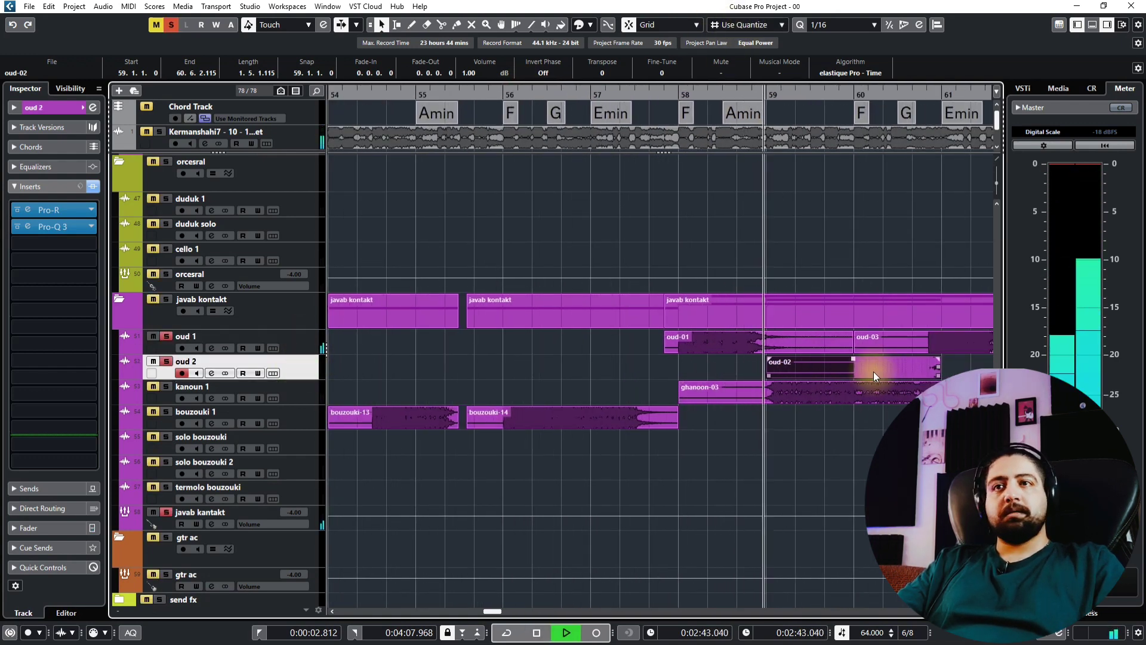
scroll(693, 352, "right", 6)
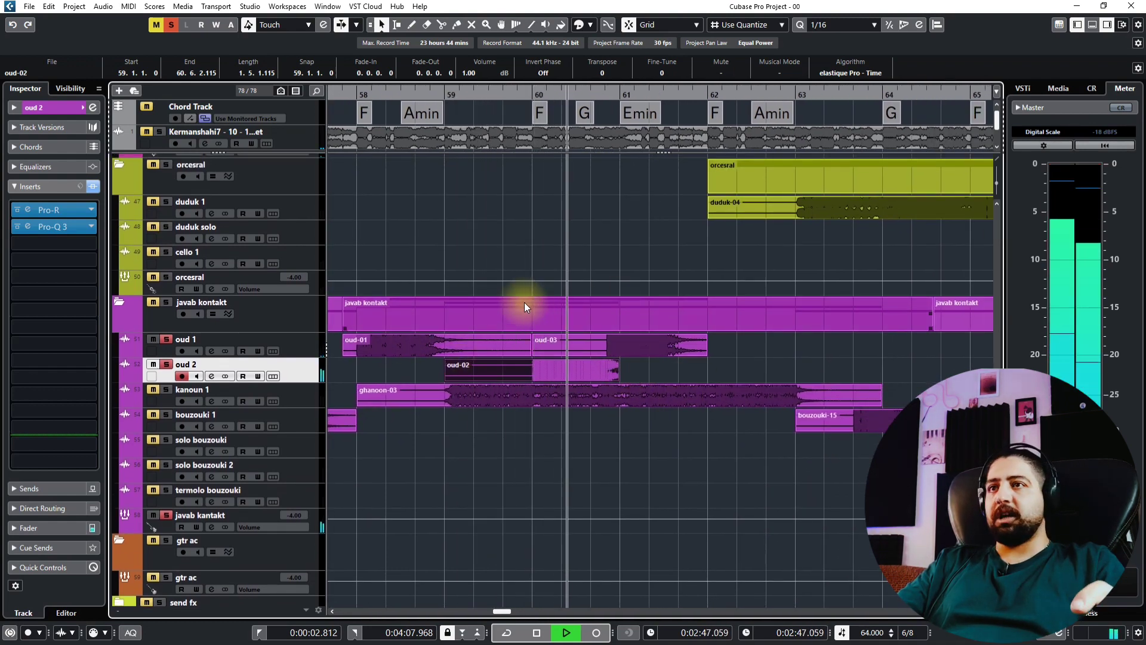
scroll(614, 337, "down", 3)
left_click_drag(481, 366, 422, 367)
mouse_move(812, 363)
left_mouse_down()
mouse_move(740, 341)
mouse_move(811, 359)
left_mouse_up()
Stop playback and move the playback position back to partway through bar 15, over the first bouzouki-12 clip
key("space")
left_click_drag(661, 364, 858, 352)
left_click_drag(454, 356, 861, 351)
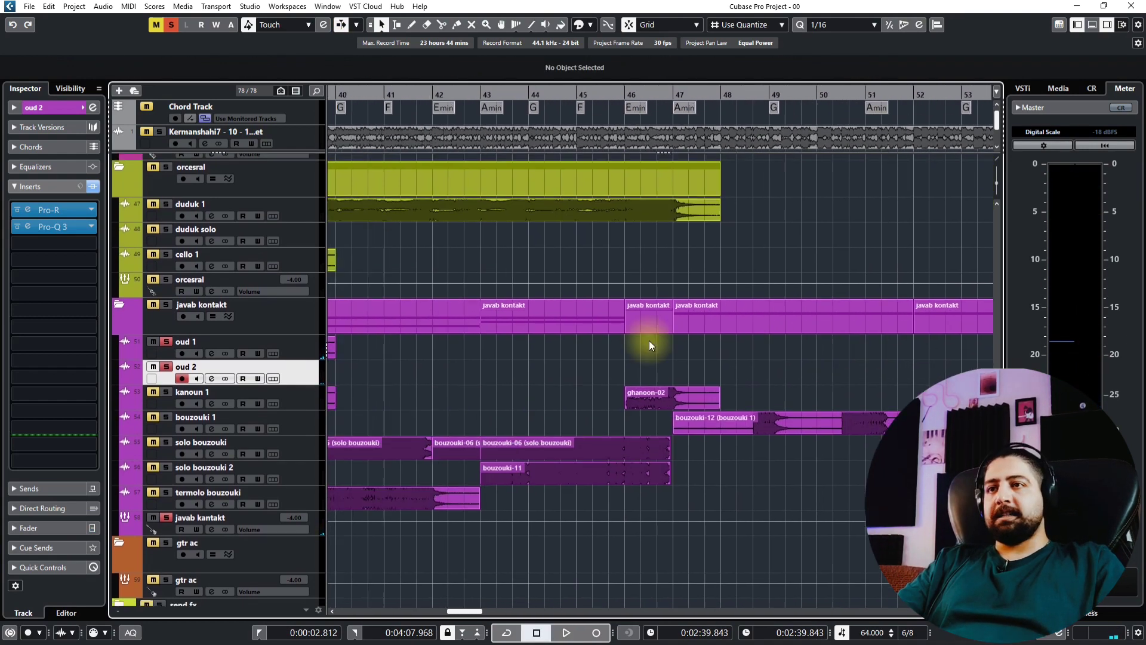
left_click_drag(537, 342, 875, 323)
left_click_drag(378, 340, 781, 339)
left_click_drag(529, 347, 860, 345)
left_click_drag(491, 339, 682, 335)
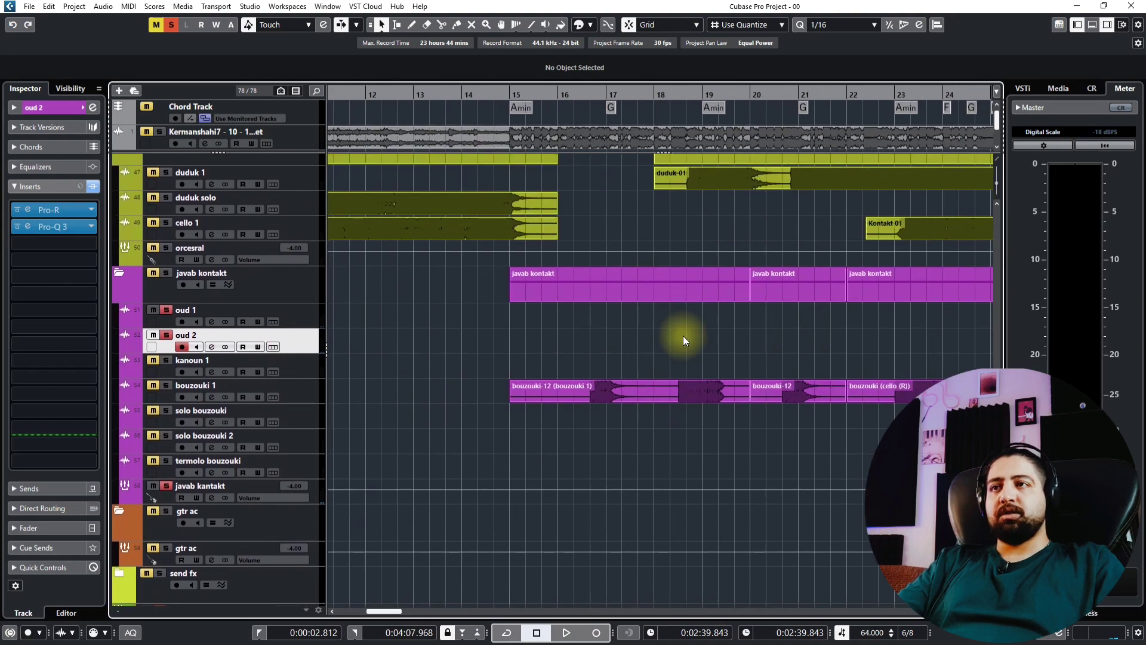
left_click(539, 97)
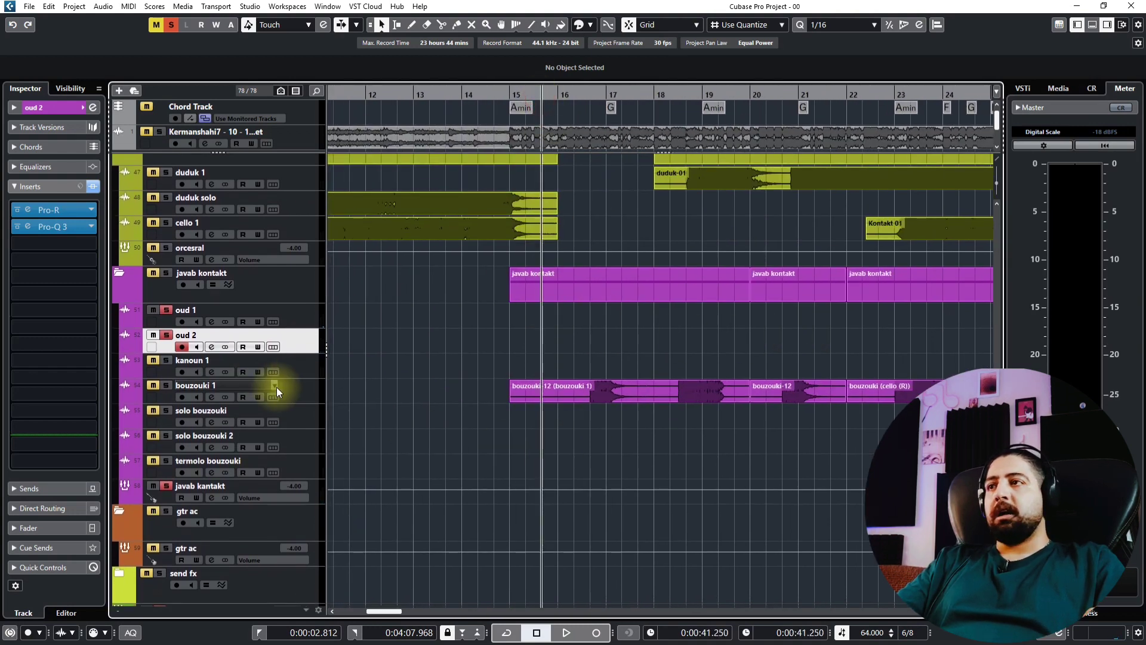
Remove oud 1 and oud 2 from the soloed tracks and solo the bouzouki 1 track
left_click(292, 311)
left_click(305, 392)
key("s")
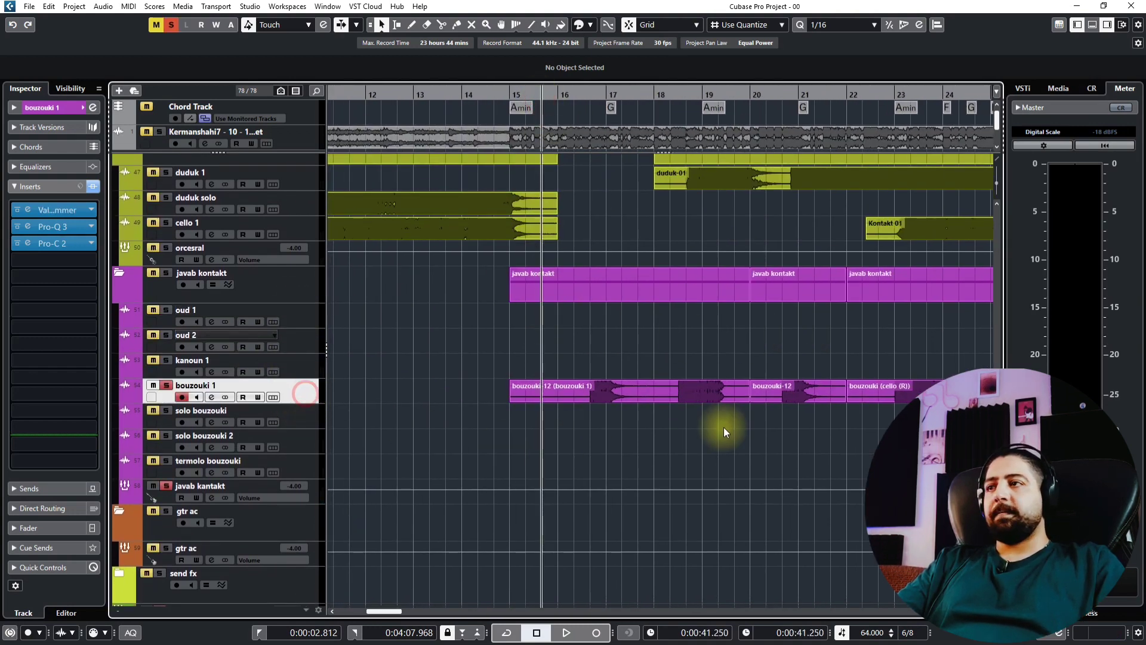
Play the soloed bouzouki 1 track from bar 16 and follow its clips through to bar 23
left_click_drag(634, 424, 565, 420)
scroll(564, 421, "up", 5)
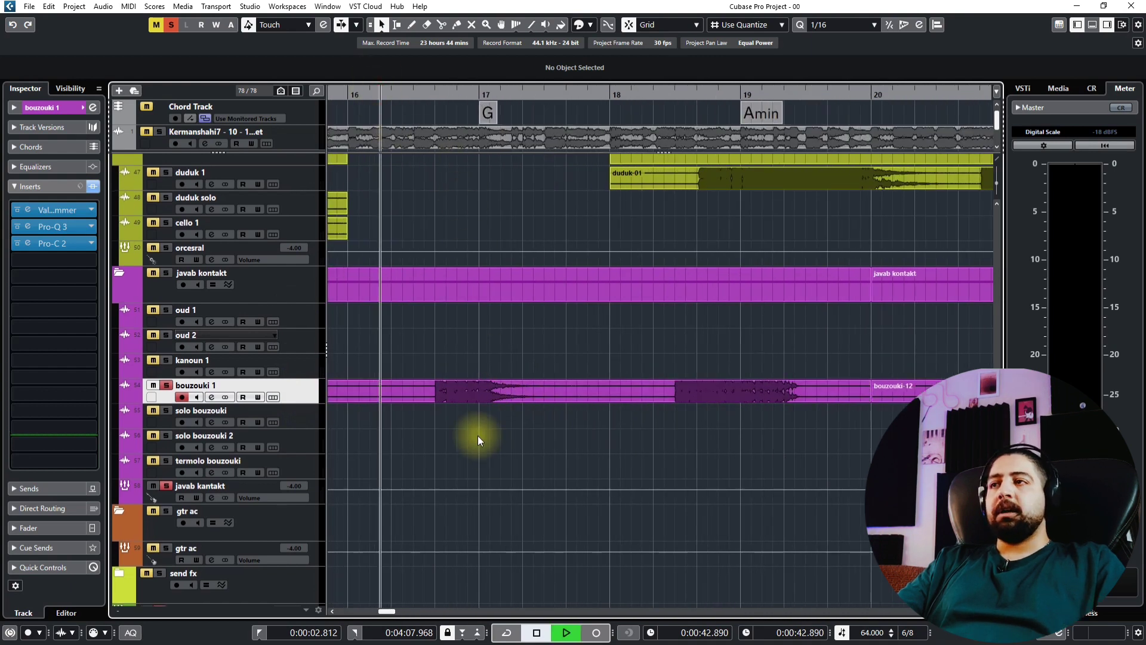
scroll(478, 435, "down", 1)
key("space")
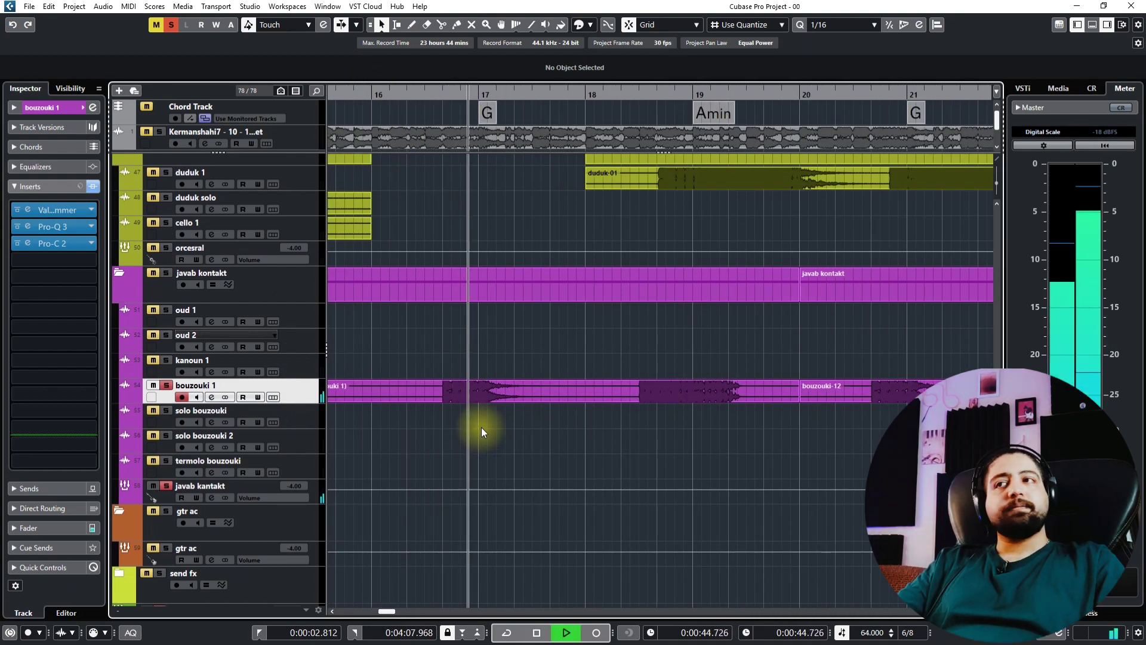
left_click_drag(714, 510, 661, 453)
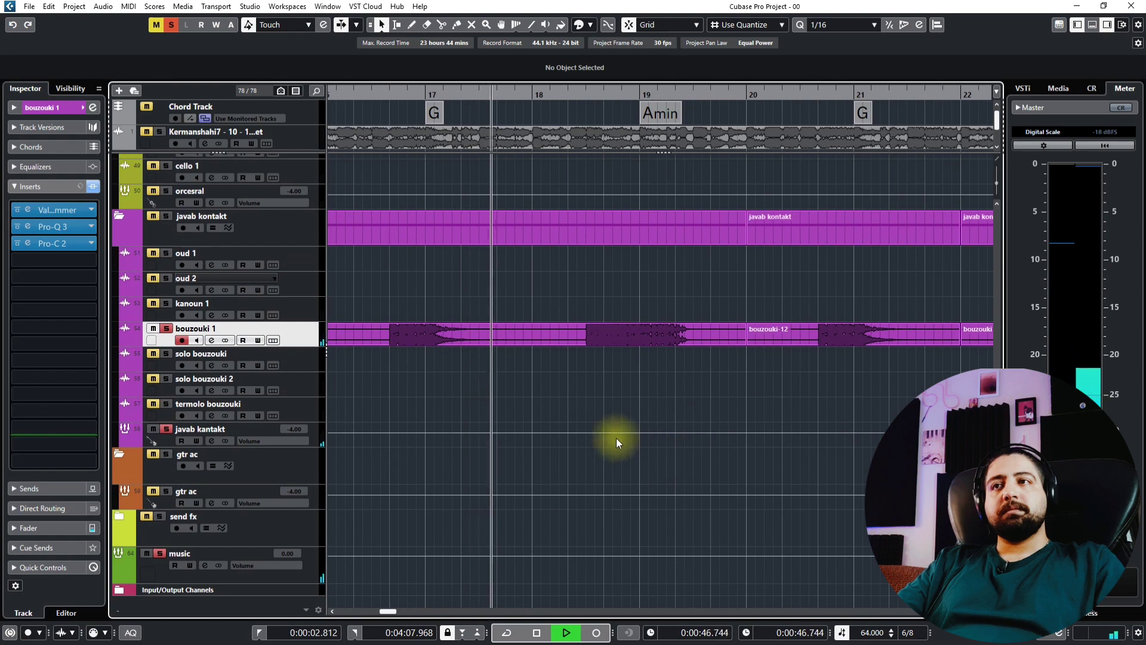
left_click_drag(624, 392, 601, 361)
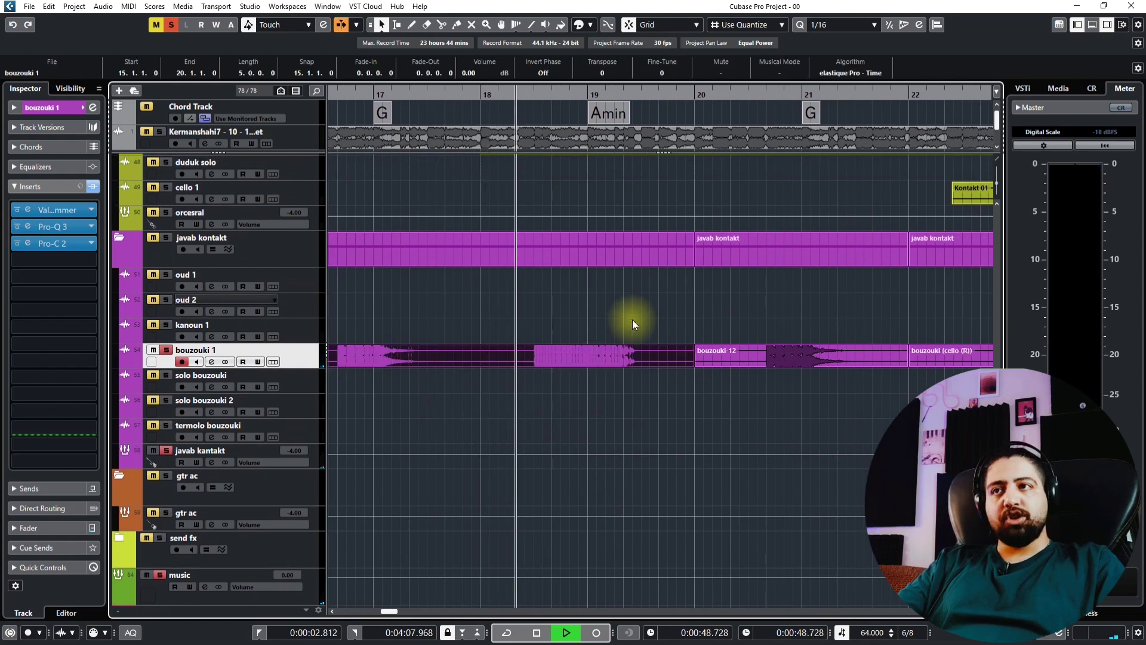
left_click_drag(726, 337, 510, 367)
left_click_drag(673, 328, 218, 333)
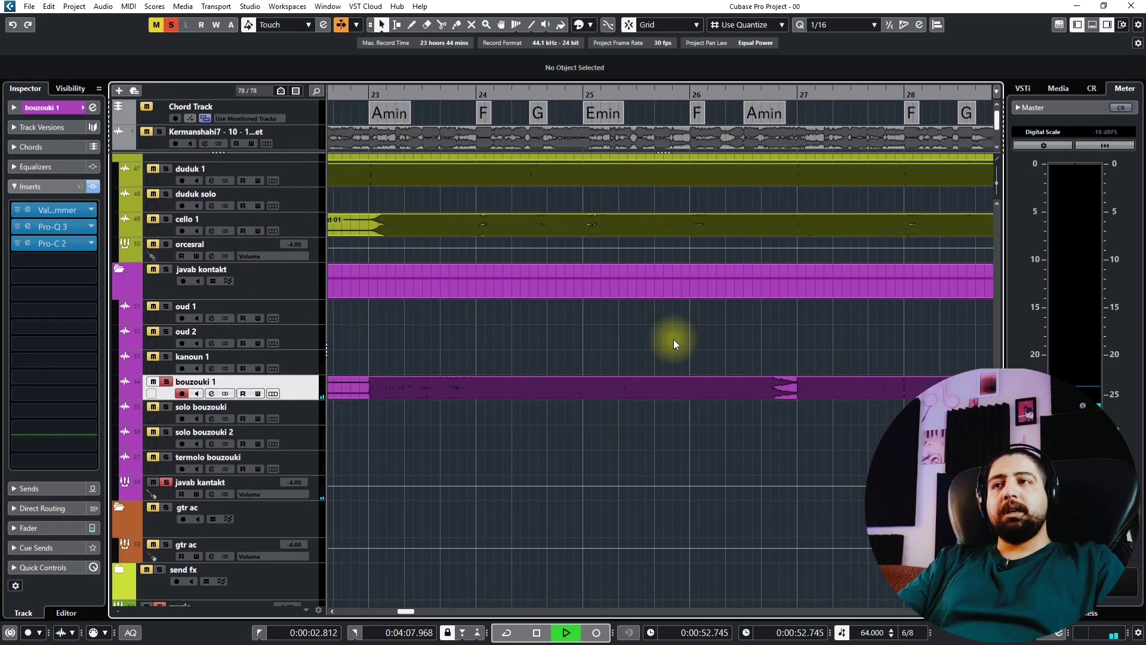
left_click_drag(390, 307, 470, 326)
Jump playback ahead along the bouzouki 1 part to about bar 26 and enlarge the clips' waveform display
left_click(684, 94)
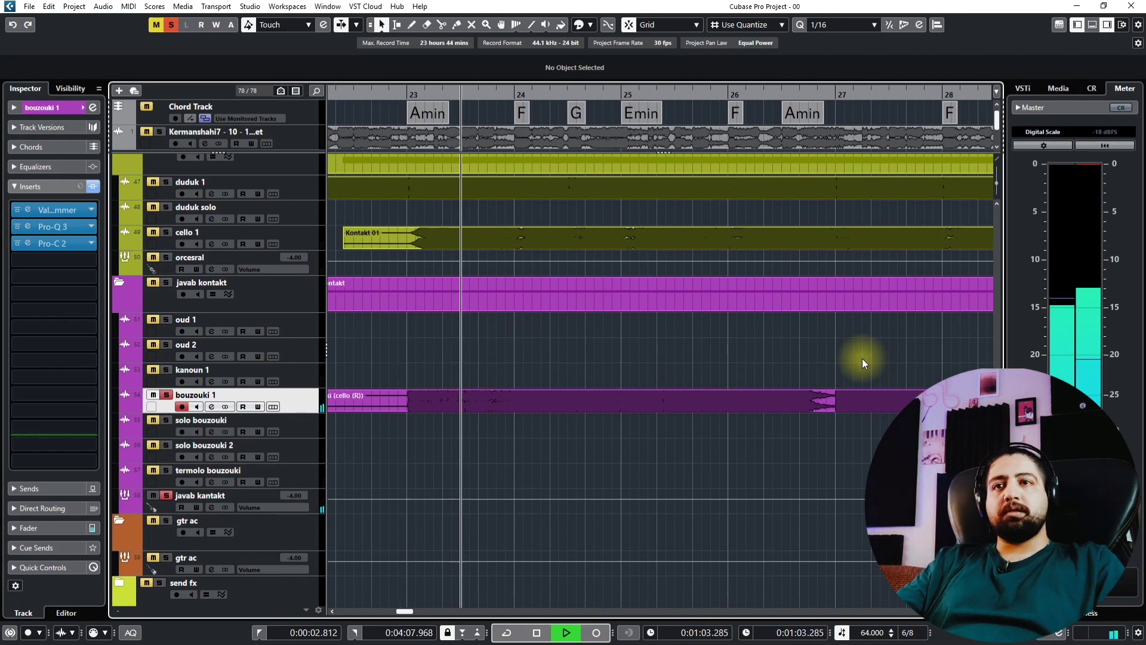
left_click_drag(862, 358, 492, 401)
left_click(703, 95)
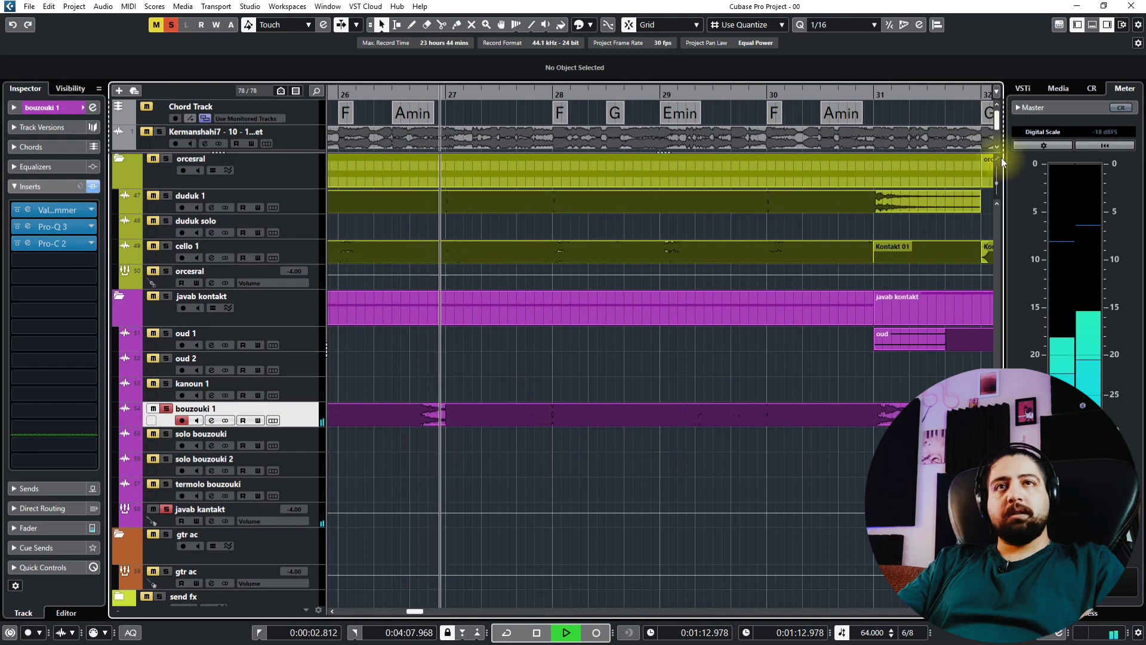
left_click_drag(997, 183, 997, 191)
Move playback to early bar 31 and solo oud 1 in place of bouzouki 1
left_click_drag(845, 286, 555, 267)
key("s")
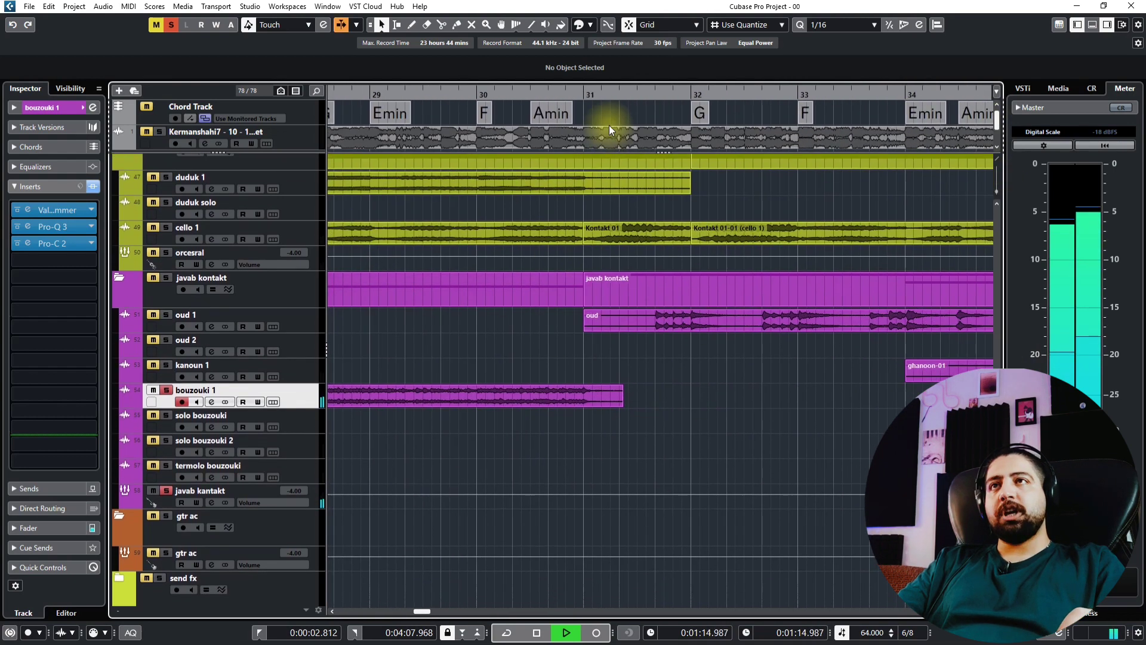
left_click(609, 93)
left_click(294, 316)
key("s")
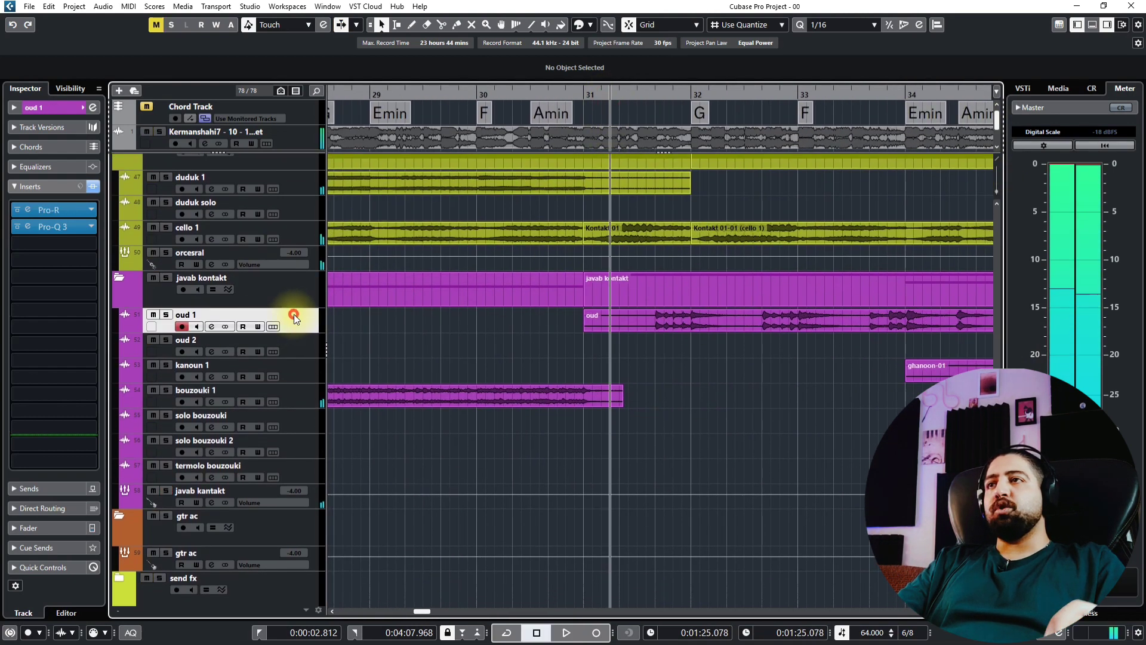
Play the soloed oud 1 line from bar 31 and examine where the ghanoon-01 clip joins it
left_click_drag(651, 349, 500, 378)
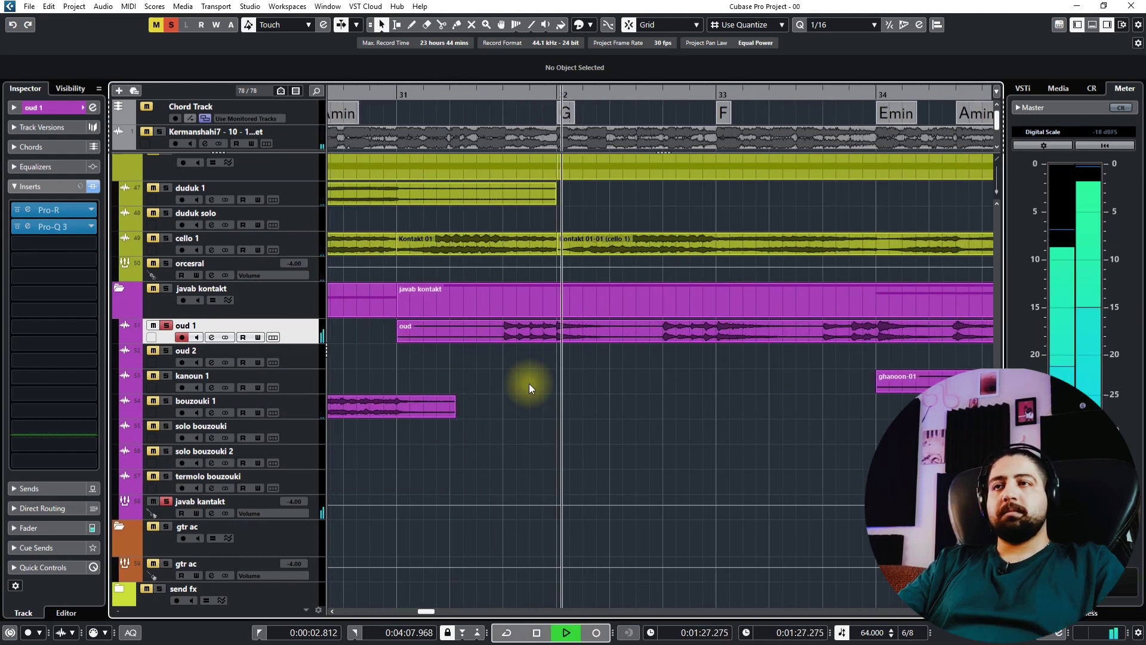
left_click_drag(629, 357, 525, 378)
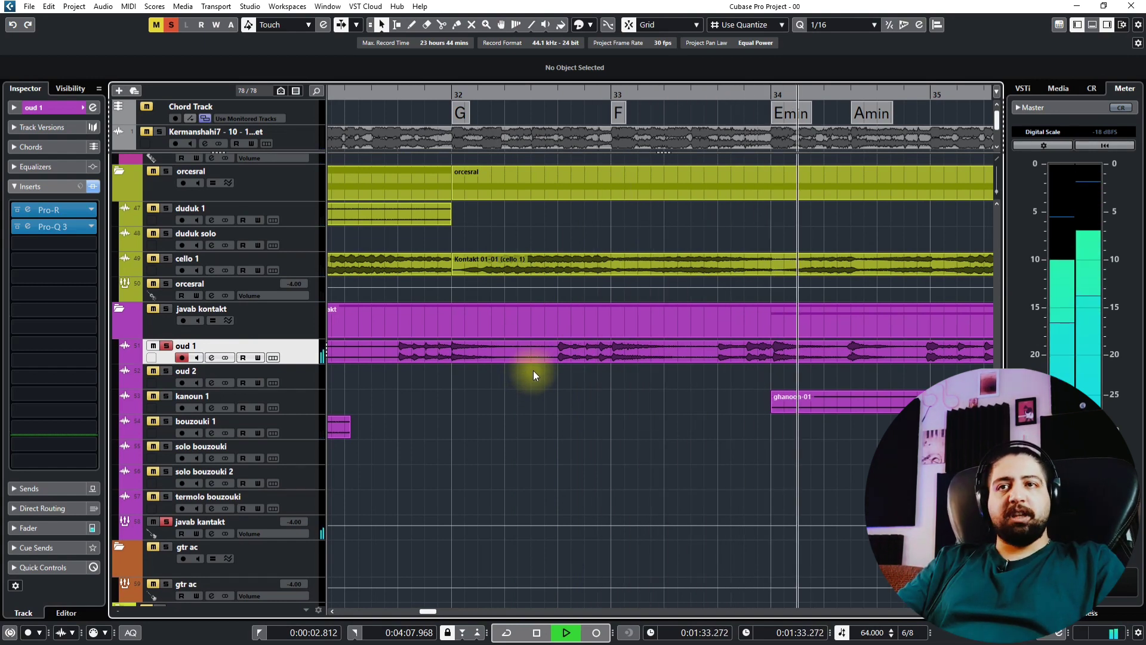
left_click_drag(838, 350, 585, 340)
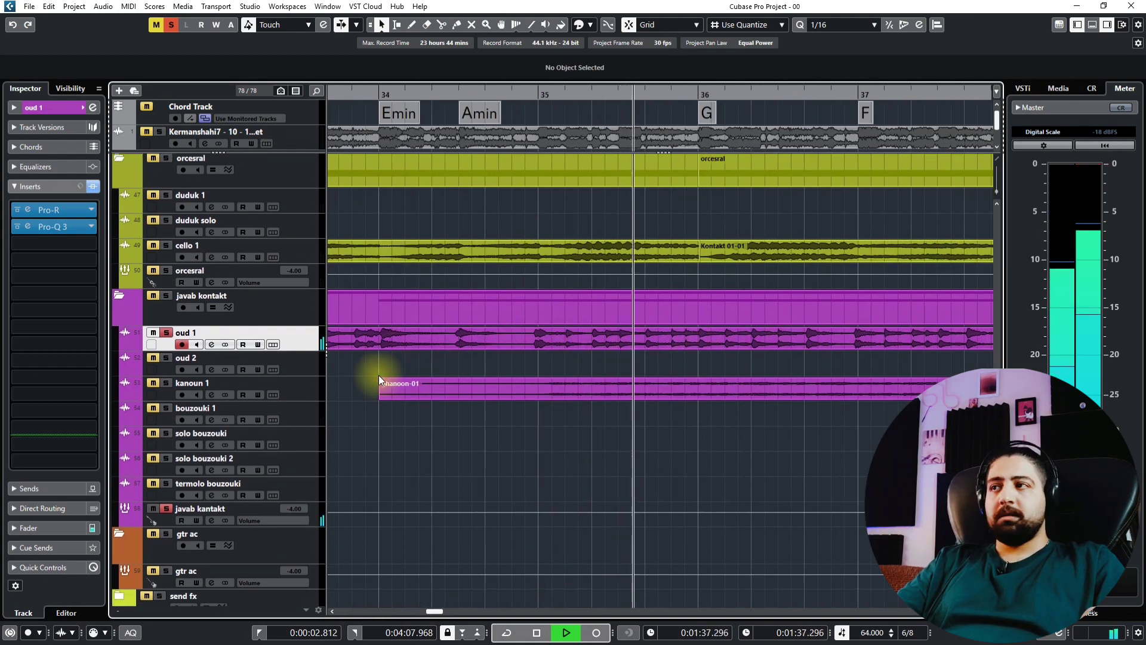
left_click_drag(679, 384, 469, 369)
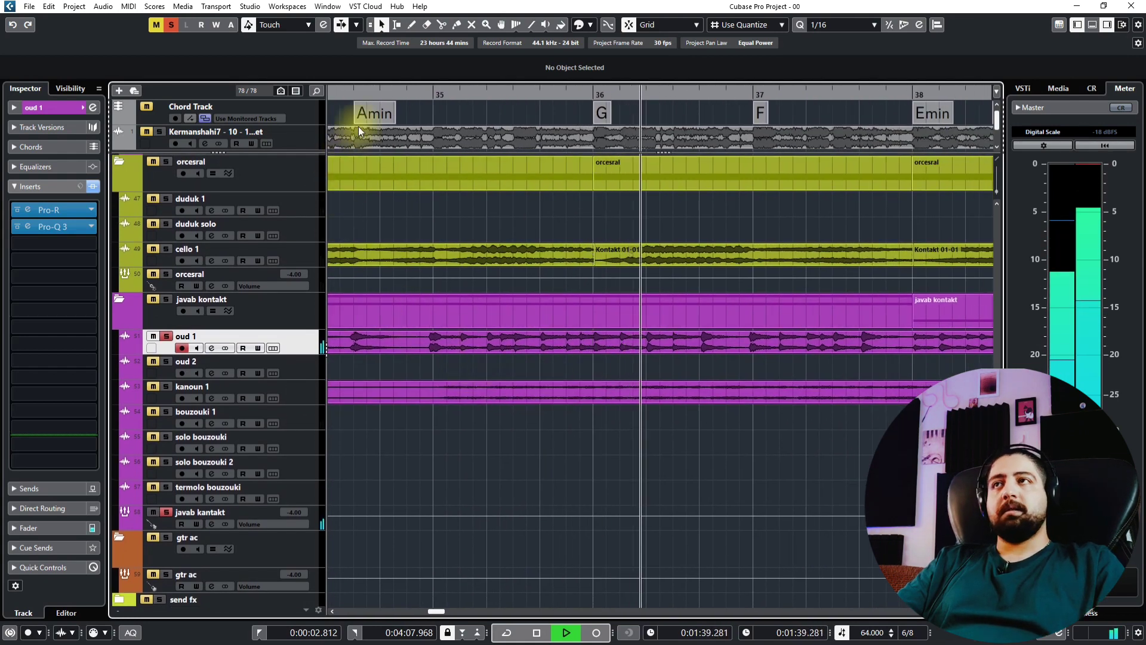
Move playback back to late bar 34 and add kanoun 1 to the soloed tracks alongside oud 1
left_click(391, 96)
key("space")
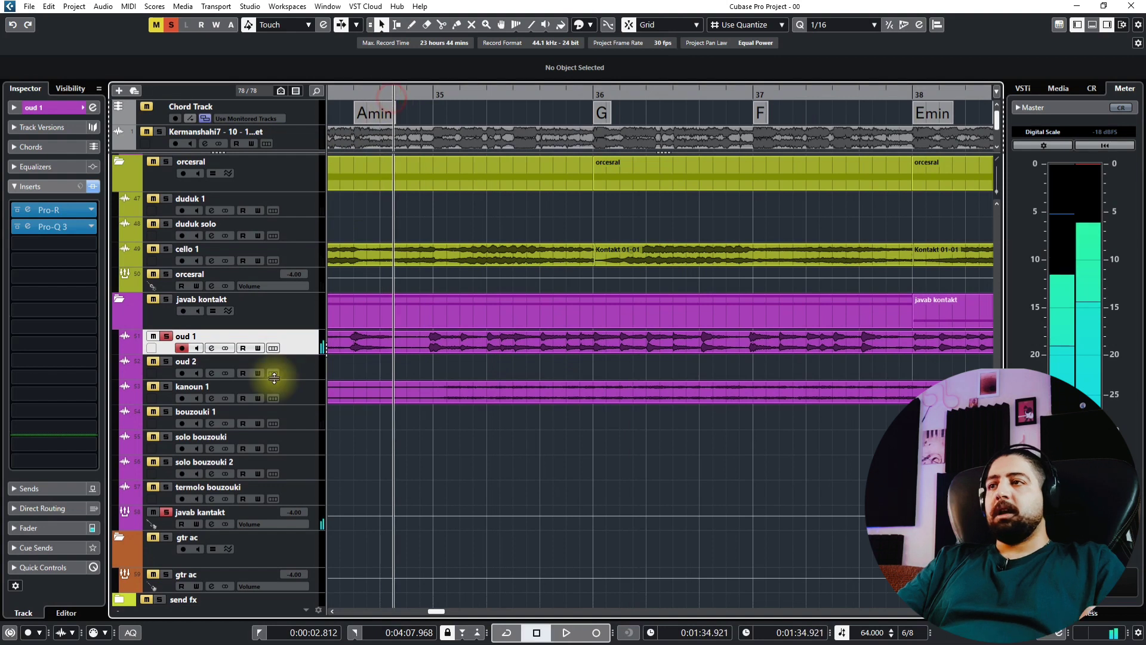
left_click(306, 398)
key("space")
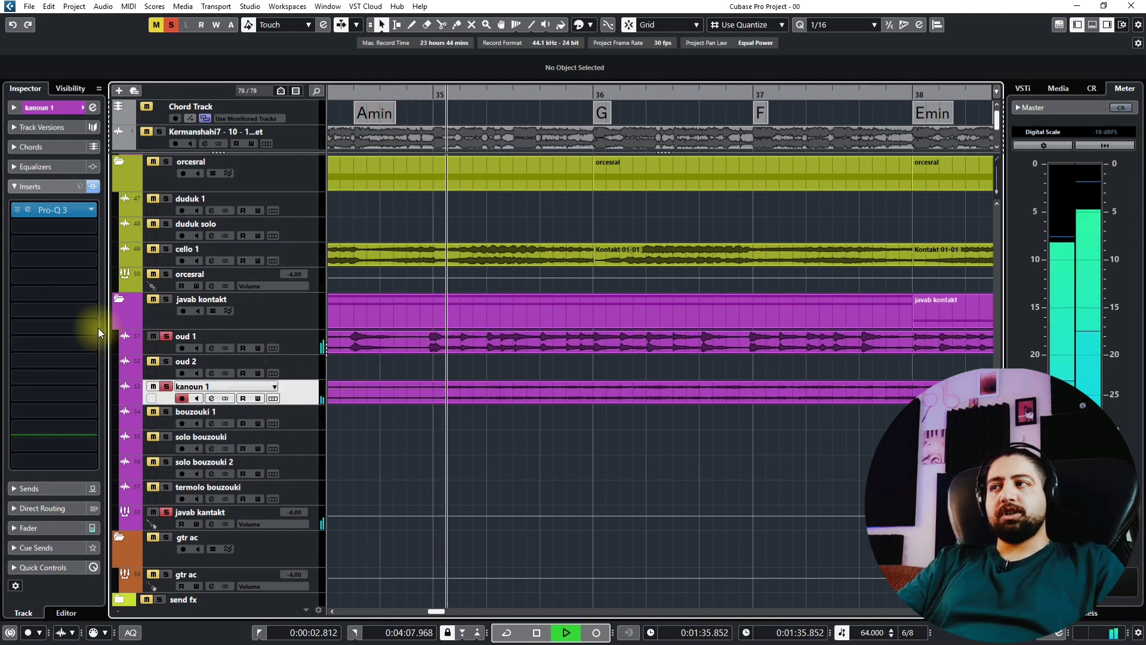
left_click(167, 338)
left_click_drag(678, 379, 467, 338)
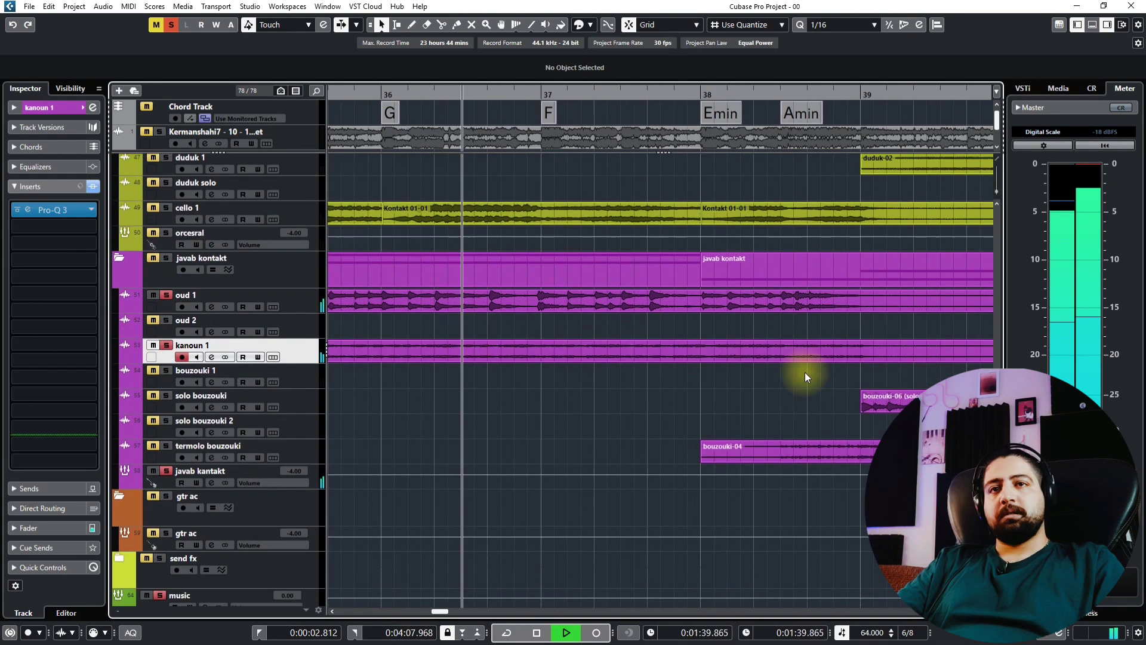
Add solo bouzouki and termolo bouzouki to the soloed tracks and play from early bar 38
left_click_drag(805, 371, 612, 362)
left_click(305, 391)
key("s")
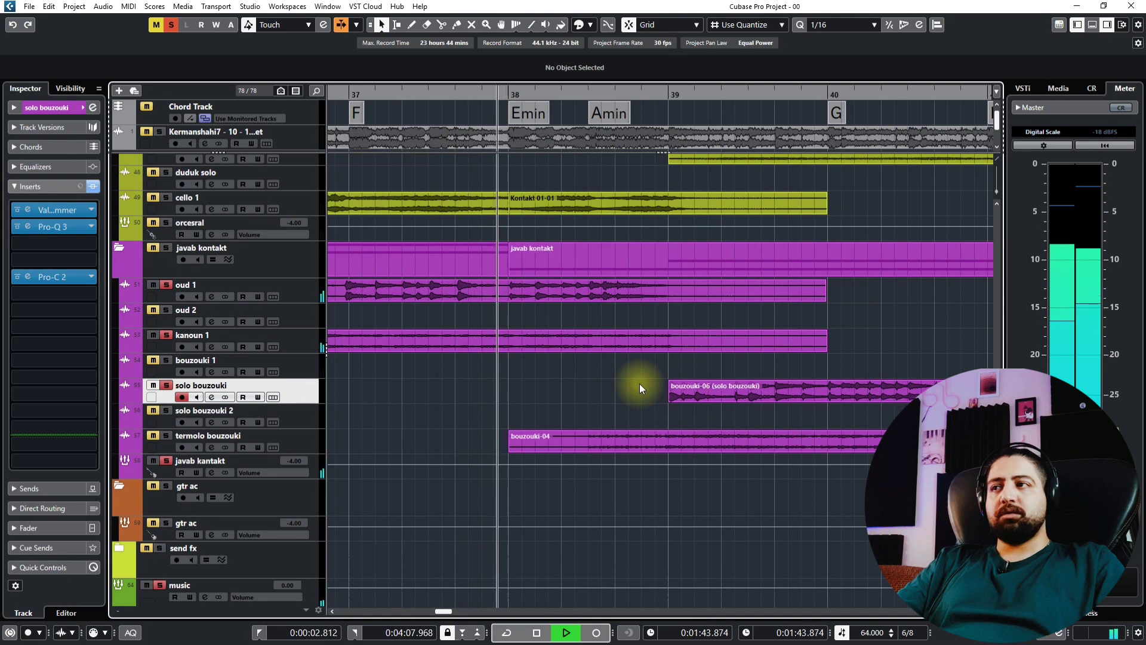
left_click(303, 438)
left_click(534, 92)
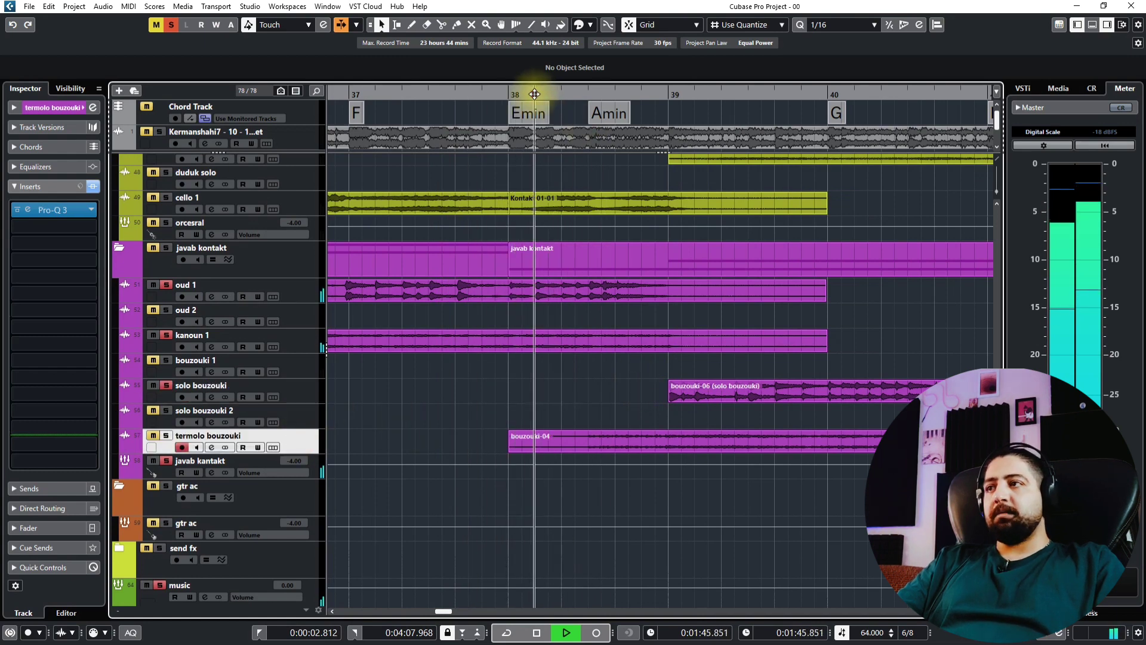
key("space")
key("s")
key("space")
Remove kanoun 1 and oud 1 from the soloed tracks and replay the passage from early bar 38
left_click_drag(609, 459, 535, 457)
left_click(167, 334)
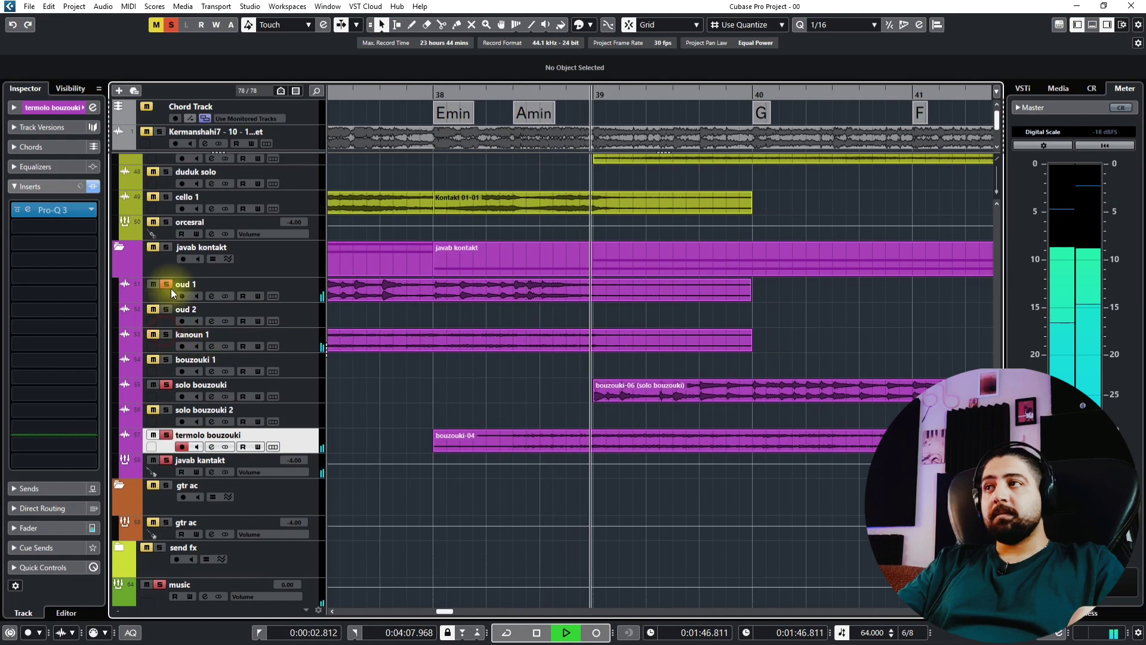
left_click(167, 285)
key("space")
key("space")
left_click_drag(695, 412, 668, 413)
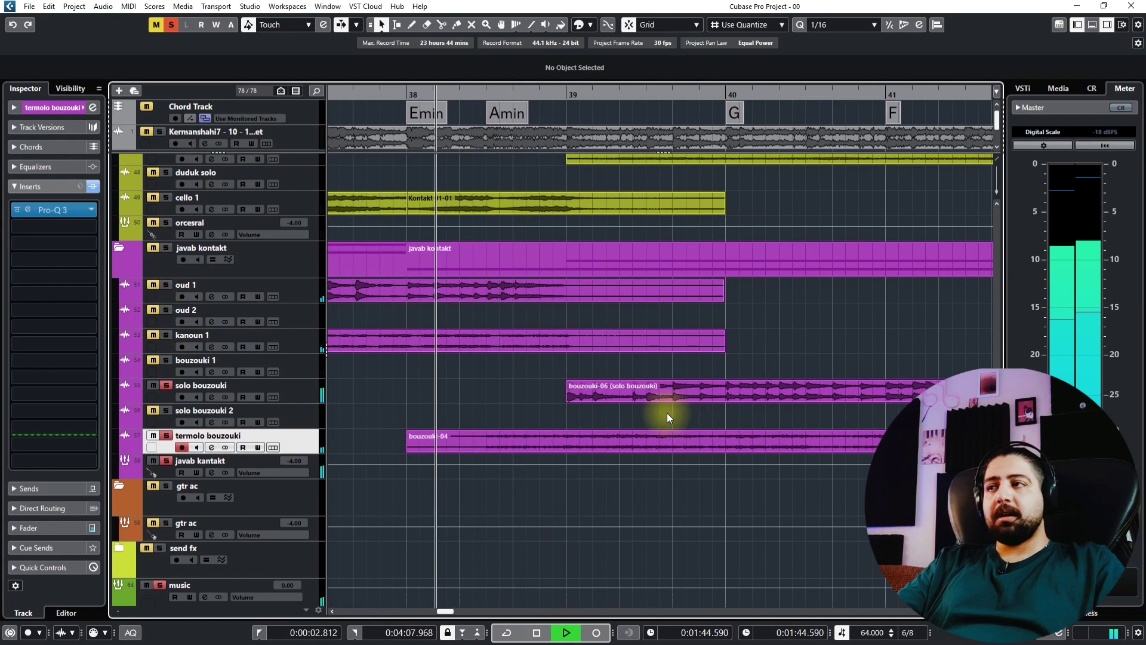
Toggle the solo bouzouki track's solo while replaying bar 38, and remove termolo bouzouki from the soloed tracks
left_click(166, 385)
key("space")
key("space")
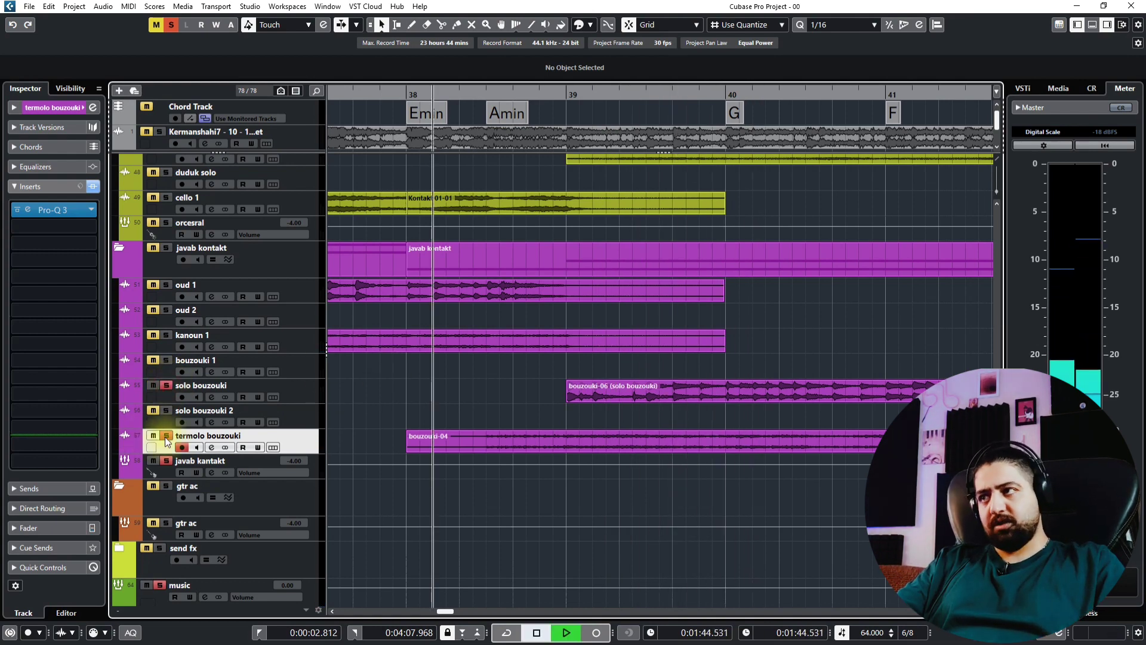
left_click(167, 436)
Select the solo bouzouki track and follow its bouzouki-06 clips during playback from bar 39 to bar 43
left_click_drag(630, 411, 509, 419)
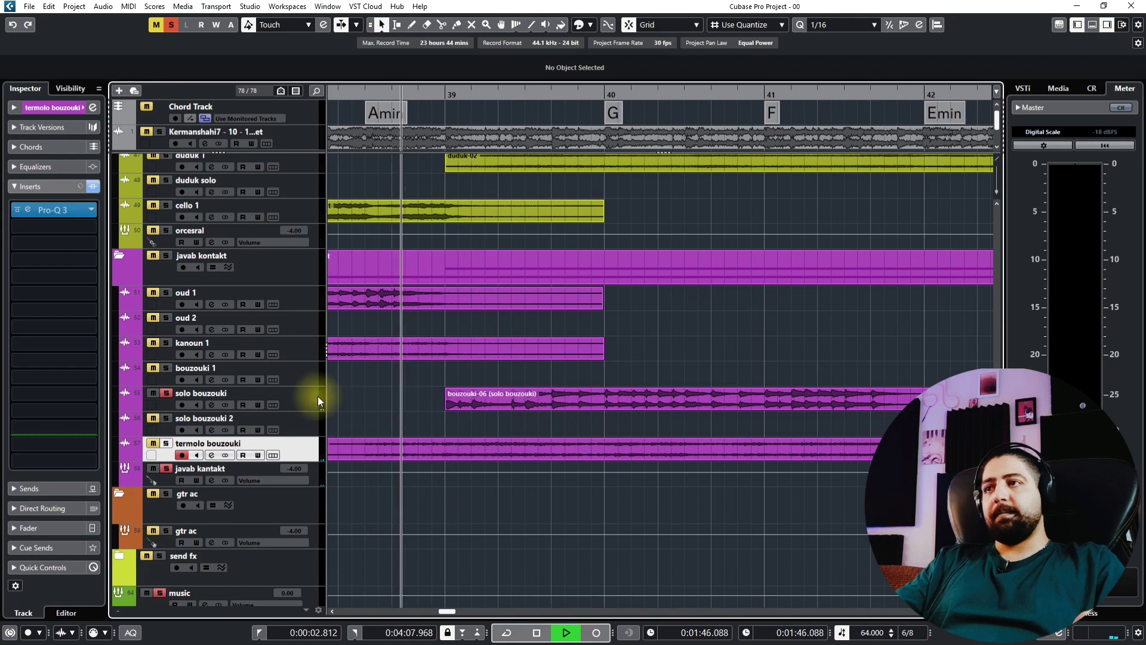
left_click(298, 399)
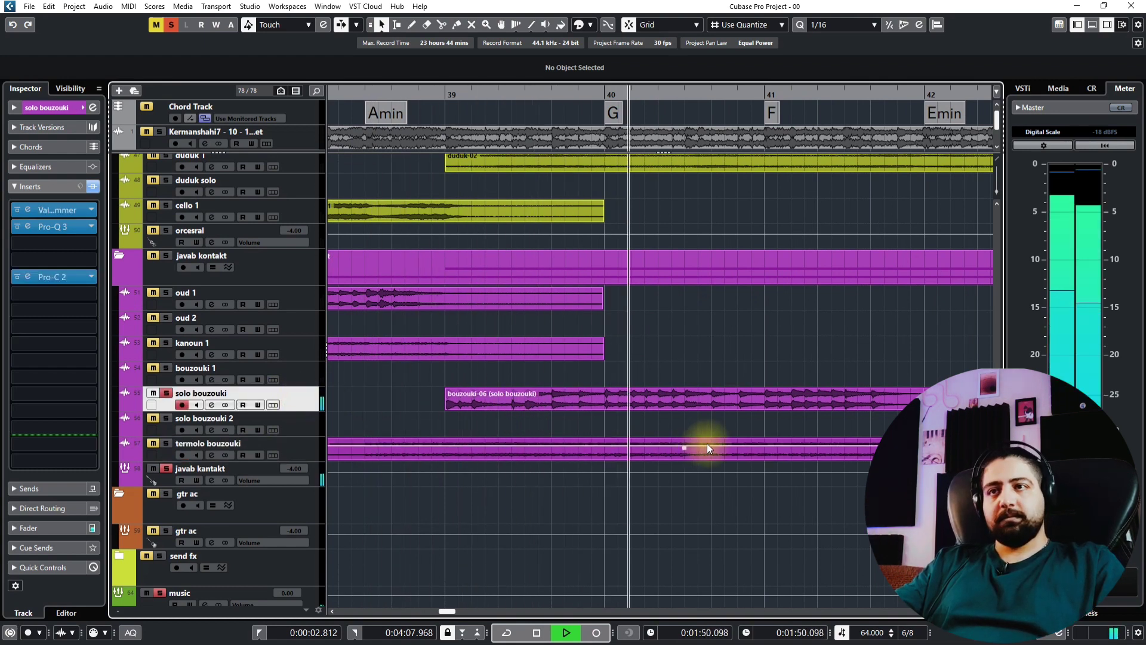
left_click_drag(787, 432, 731, 443)
left_click_drag(883, 402, 615, 399)
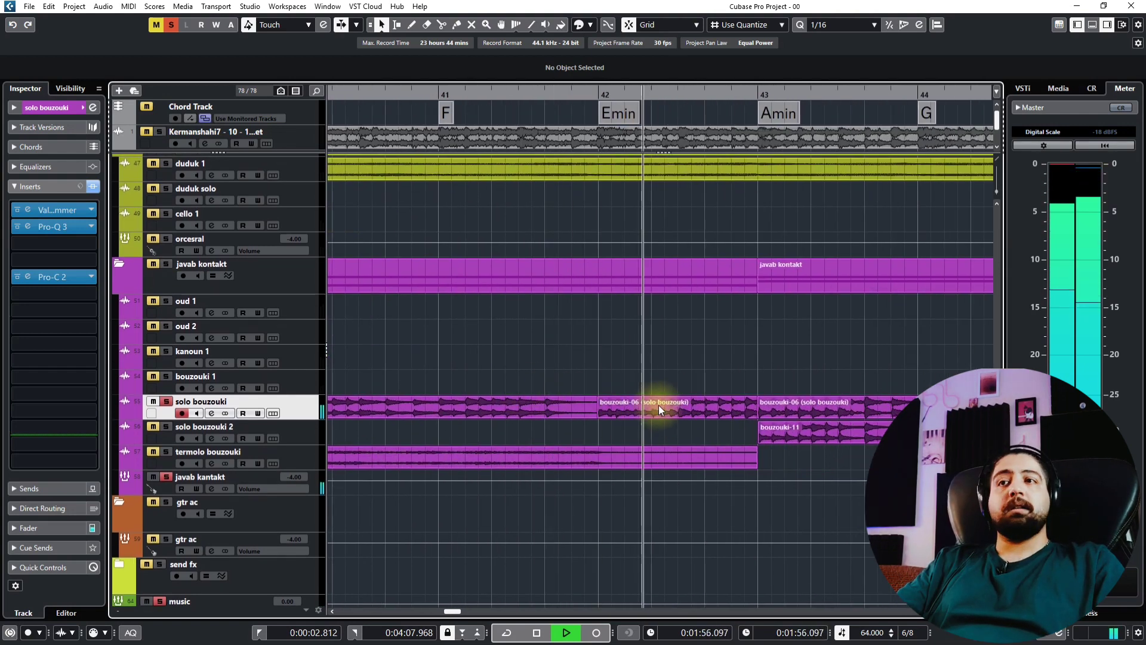
left_click_drag(753, 399, 647, 387)
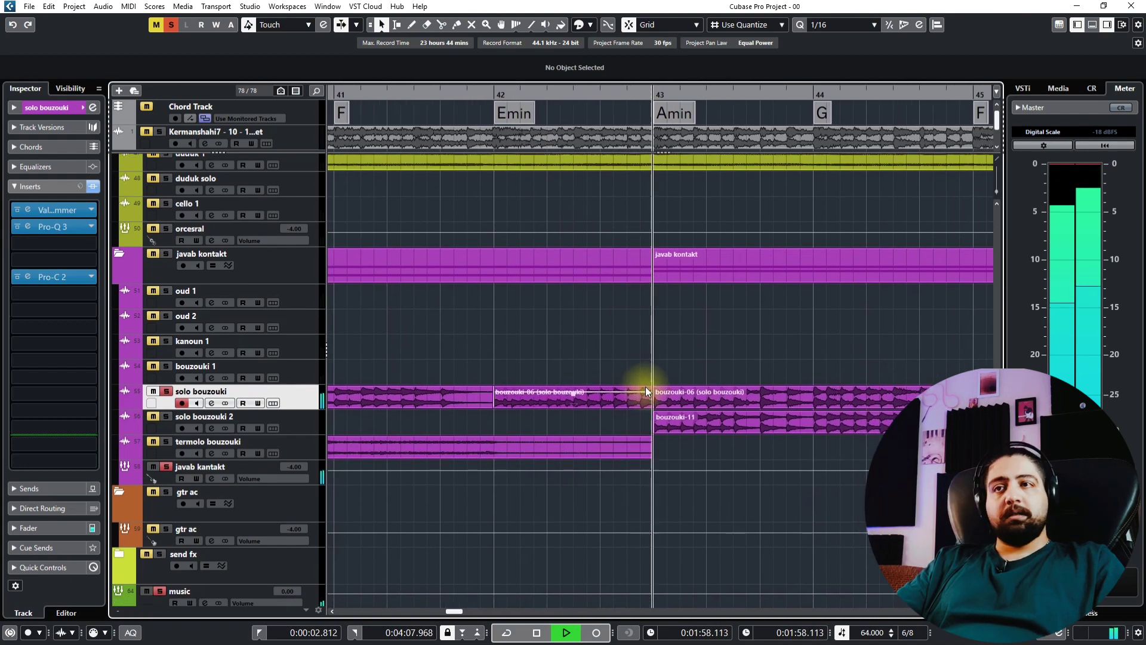
left_click_drag(967, 326, 637, 319)
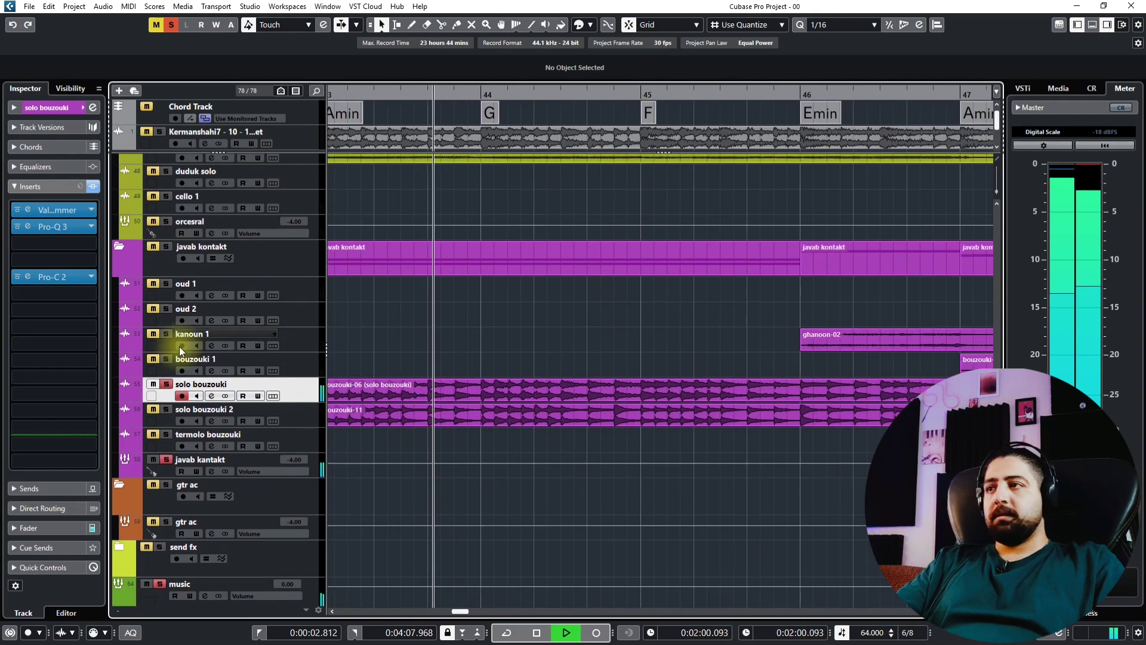
Add solo bouzouki 2 to the soloed tracks, compare it with solo bouzouki by toggling the latter's solo, and select the bouzouki-11 clip
left_click(166, 409)
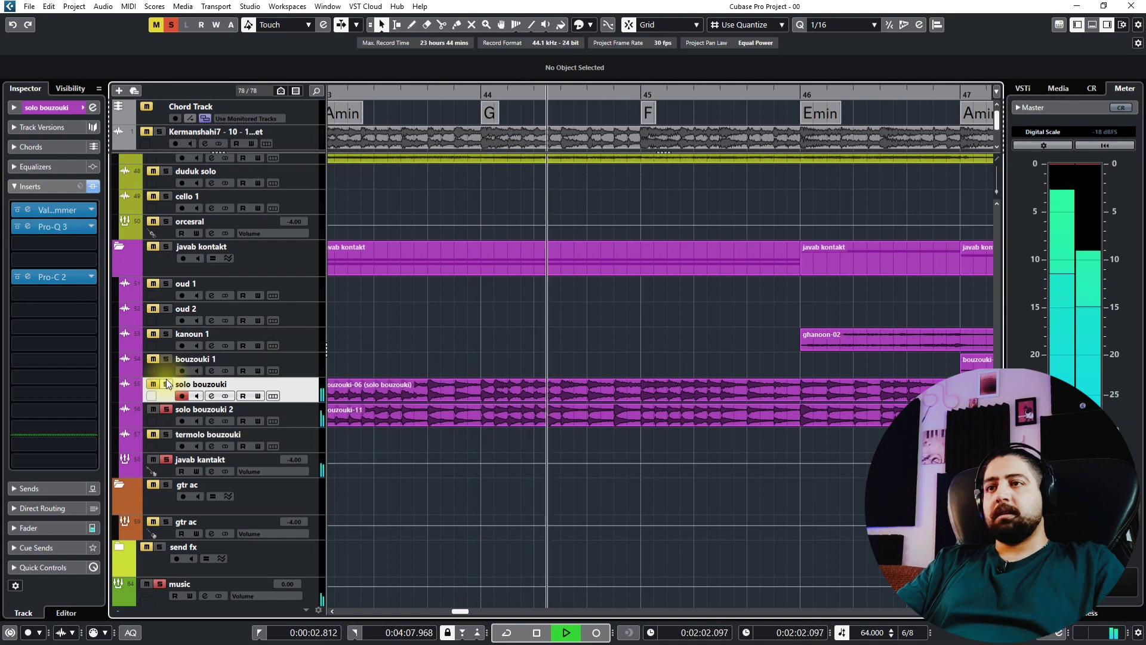
left_click(167, 384)
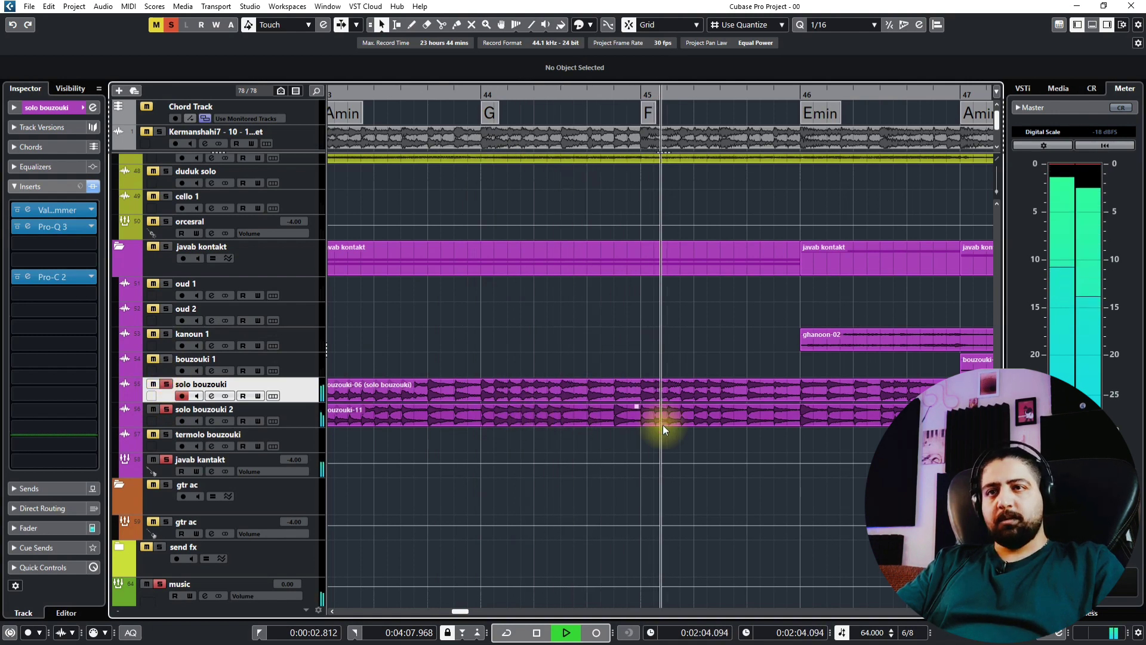
left_click_drag(746, 428, 544, 406)
left_click(663, 396)
left_click_drag(814, 413, 568, 427)
Add kanoun 1 to the soloed tracks and move playback back to just before bar 46
left_click(152, 325)
left_click(166, 326)
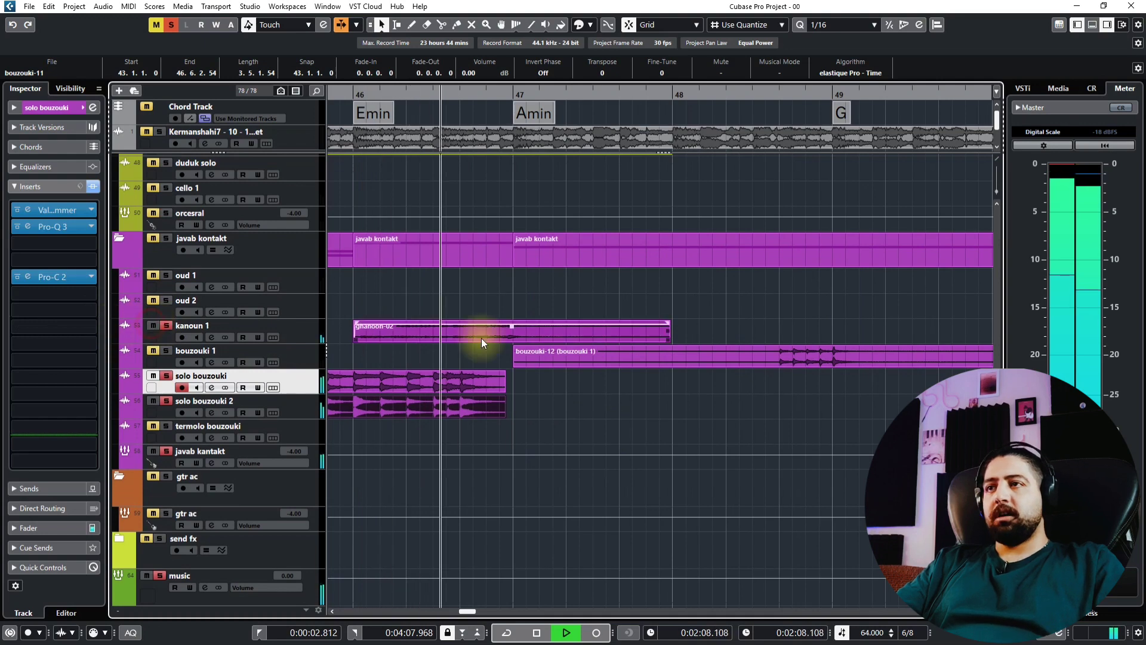
left_click_drag(380, 206, 517, 190)
left_click(480, 98)
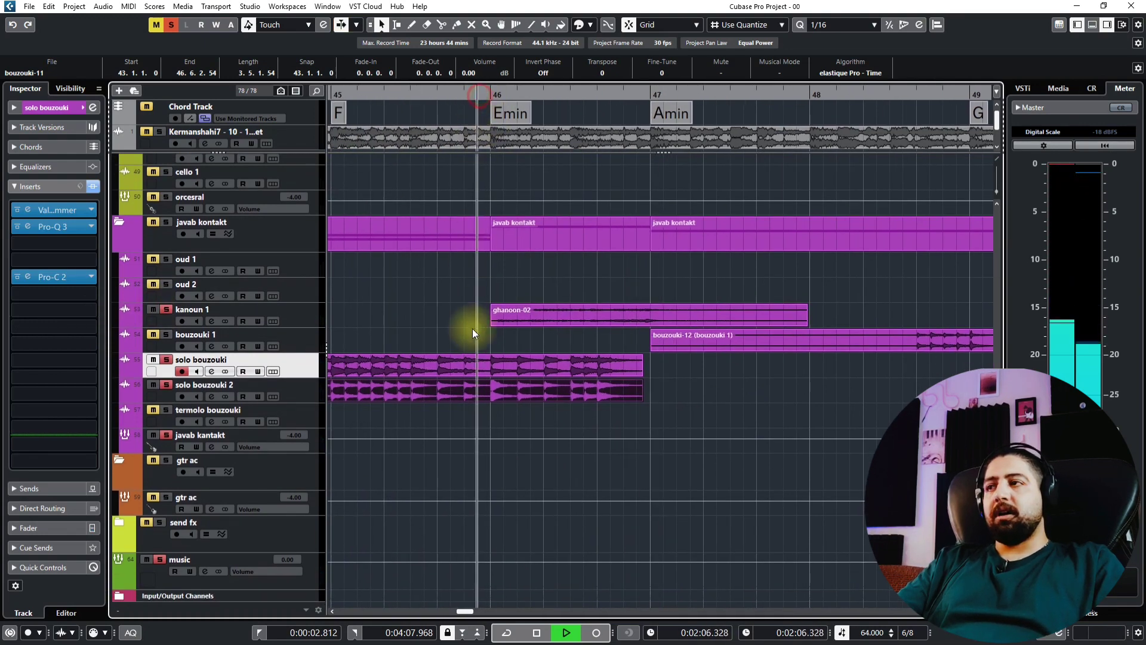
Add bouzouki 1 to the soloed tracks for its bouzouki-12 clip starting at bar 47
left_click(306, 314)
left_click(300, 342)
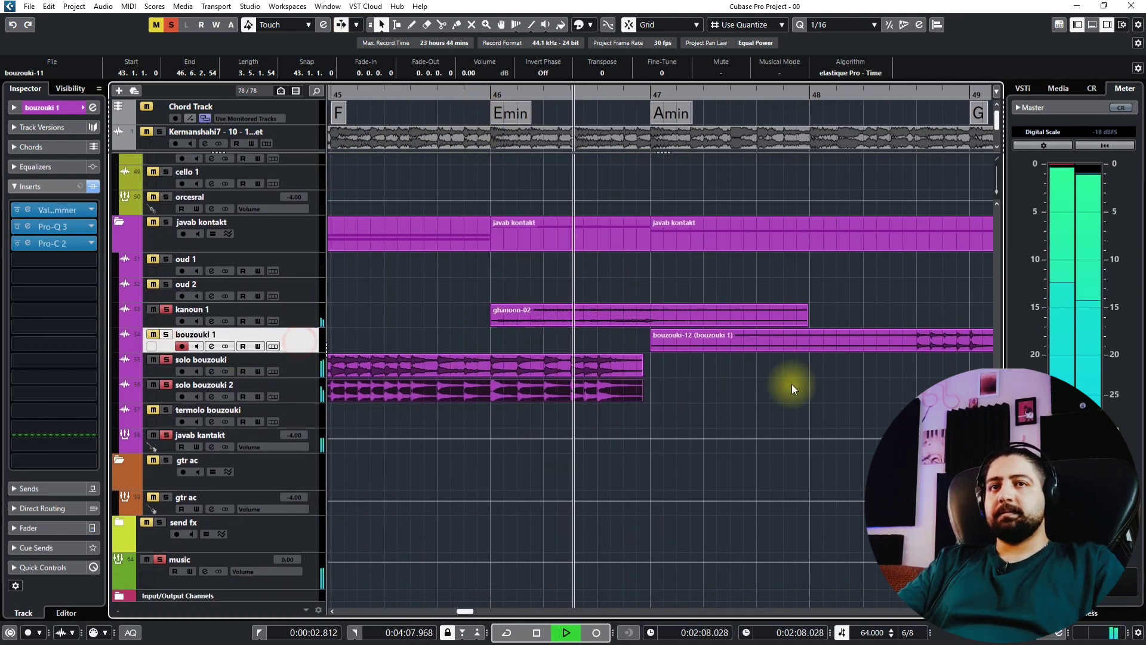
left_click_drag(791, 385, 561, 403)
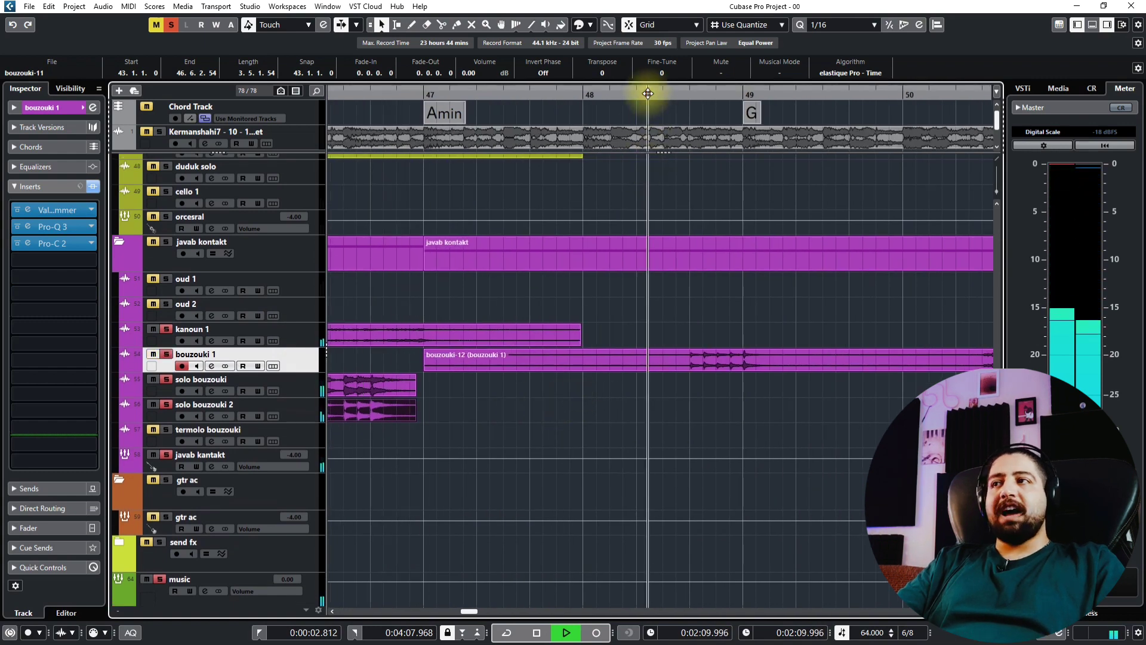
Follow the bouzouki 1 part from bar 48 and examine the overall layout of the bouzouki, oud and kanoun clips
left_click_drag(641, 359, 459, 392)
scroll(460, 394, "down", 8)
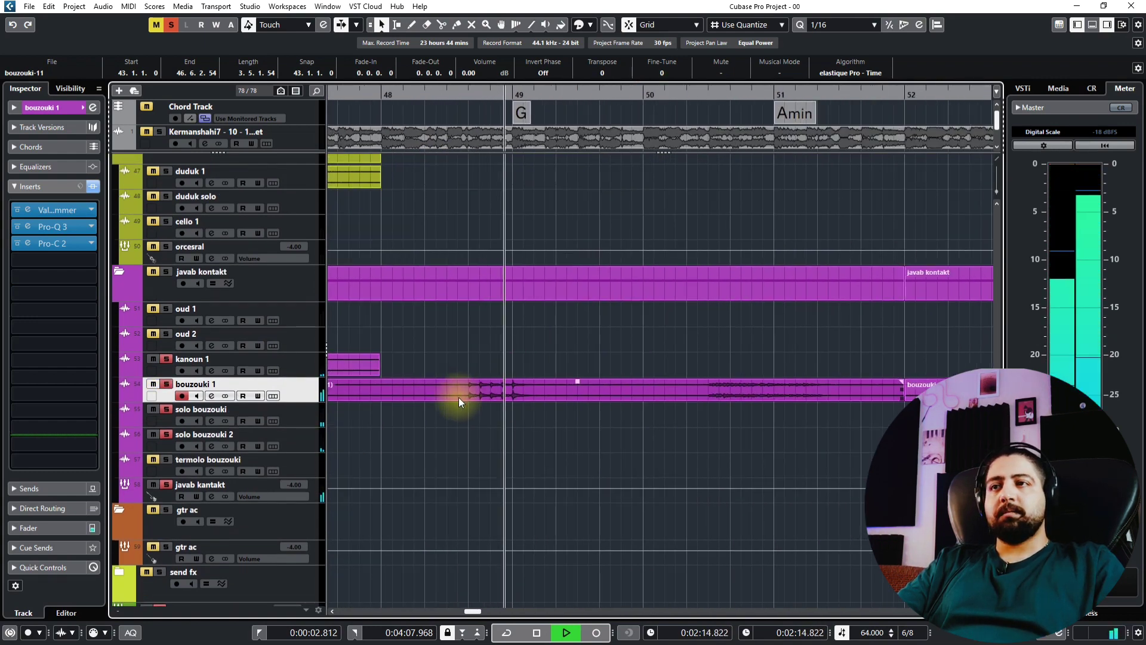
scroll(418, 417, "down", 2)
left_click_drag(418, 418, 547, 410)
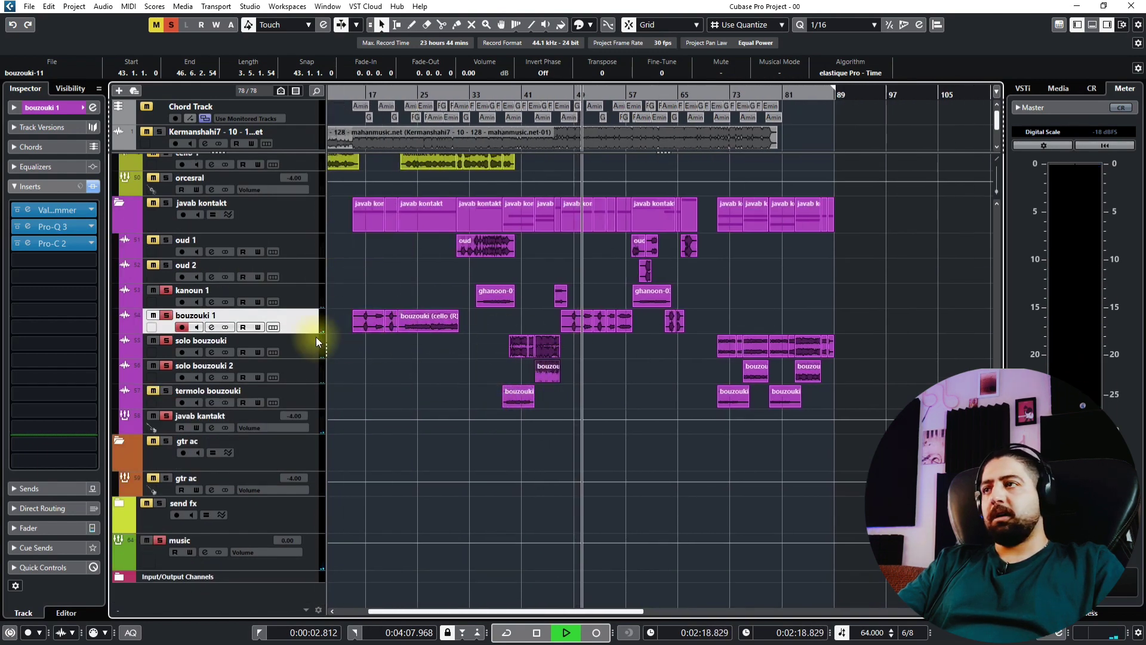
scroll(576, 345, "up", 6)
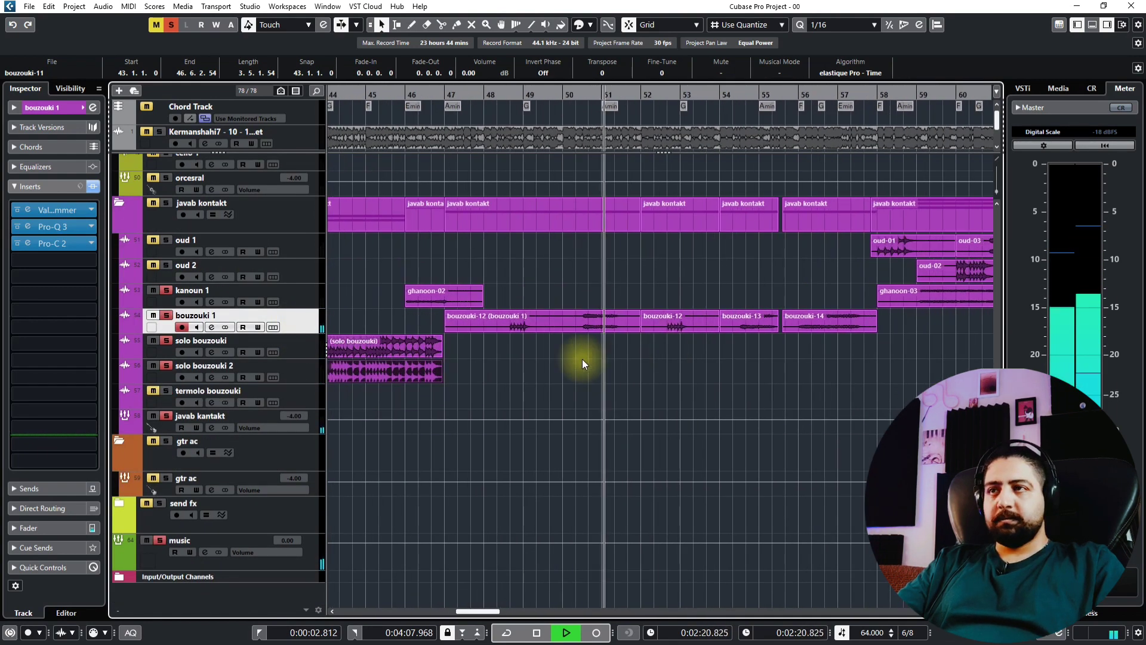
Clear the solos on the kanoun, bouzouki and javab kontakt tracks so the full mix plays
scroll(579, 363, "up", 1)
left_click(529, 369)
left_click(167, 203)
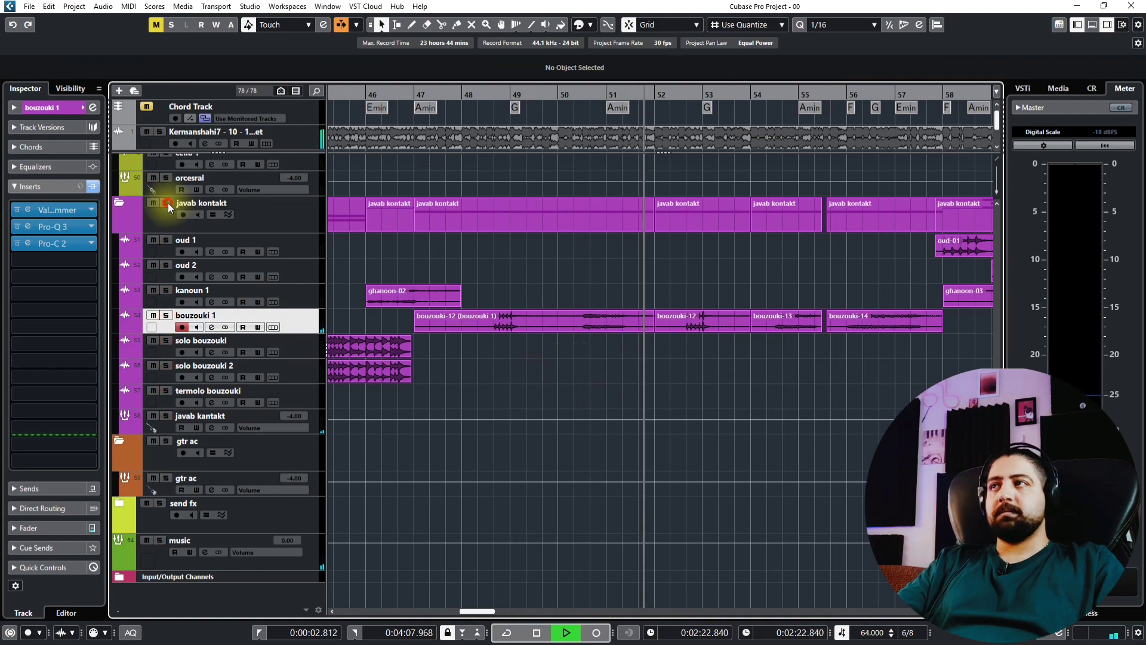
Examine how the percussion, piano, pad, duduk, oud, kanoun and bouzouki clips are laid out after bar 47 while the mix plays
scroll(519, 326, "up", 4)
scroll(520, 329, "down", 2)
scroll(542, 357, "up", 10)
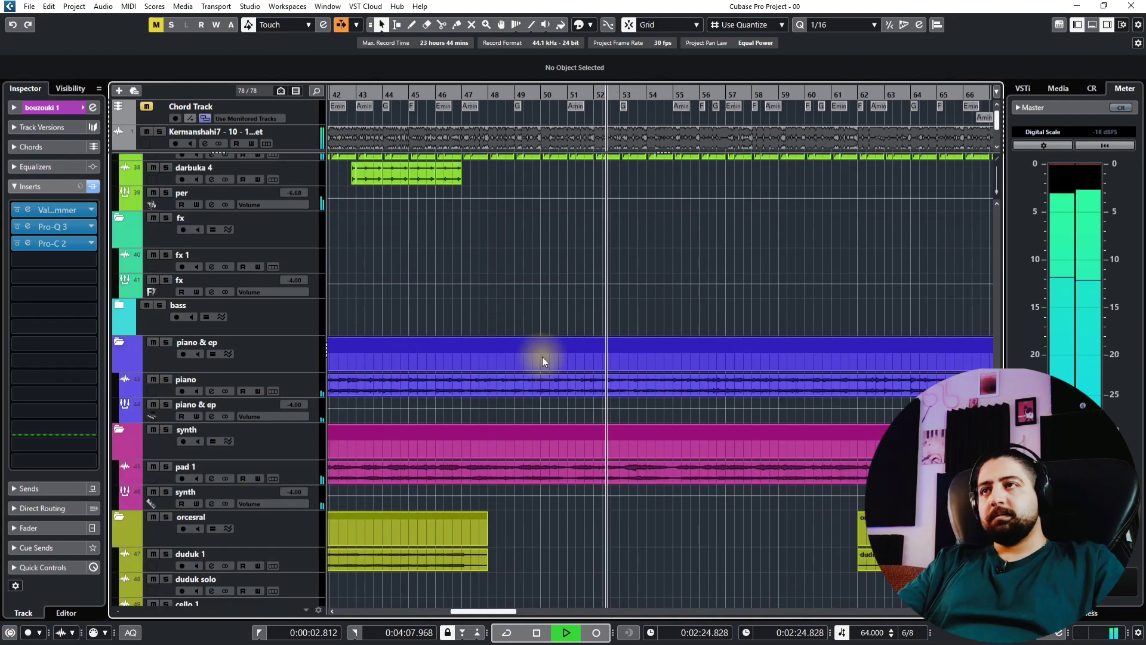
scroll(500, 368, "down", 2)
scroll(505, 366, "down", 5)
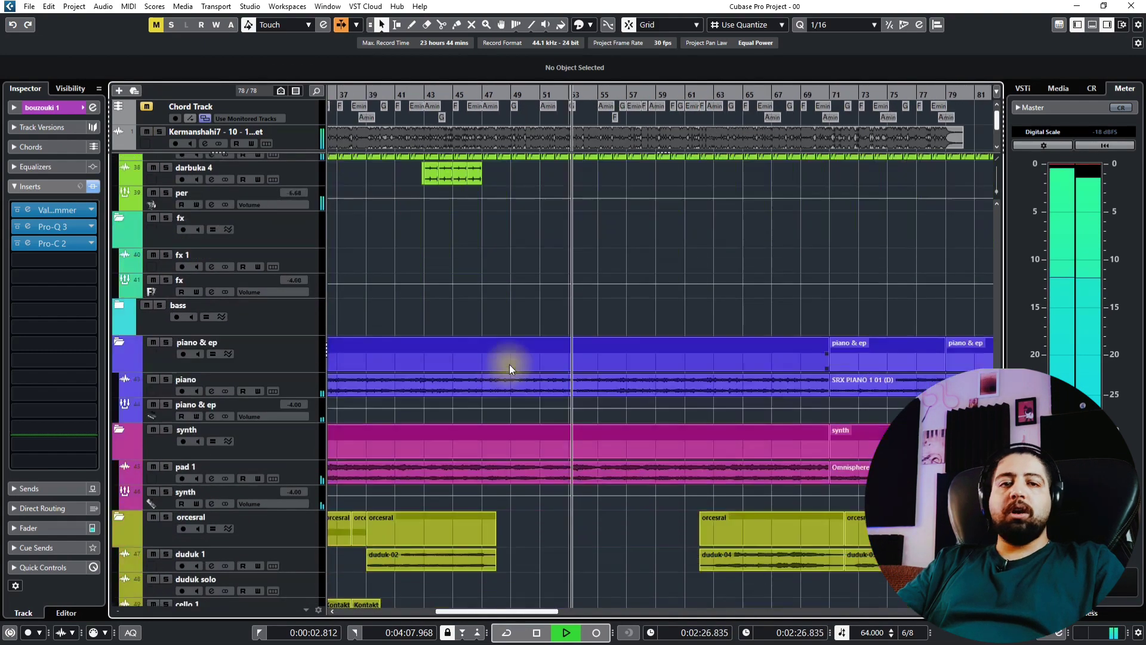
scroll(531, 365, "down", 6)
left_click_drag(684, 341, 544, 391)
scroll(489, 359, "up", 4)
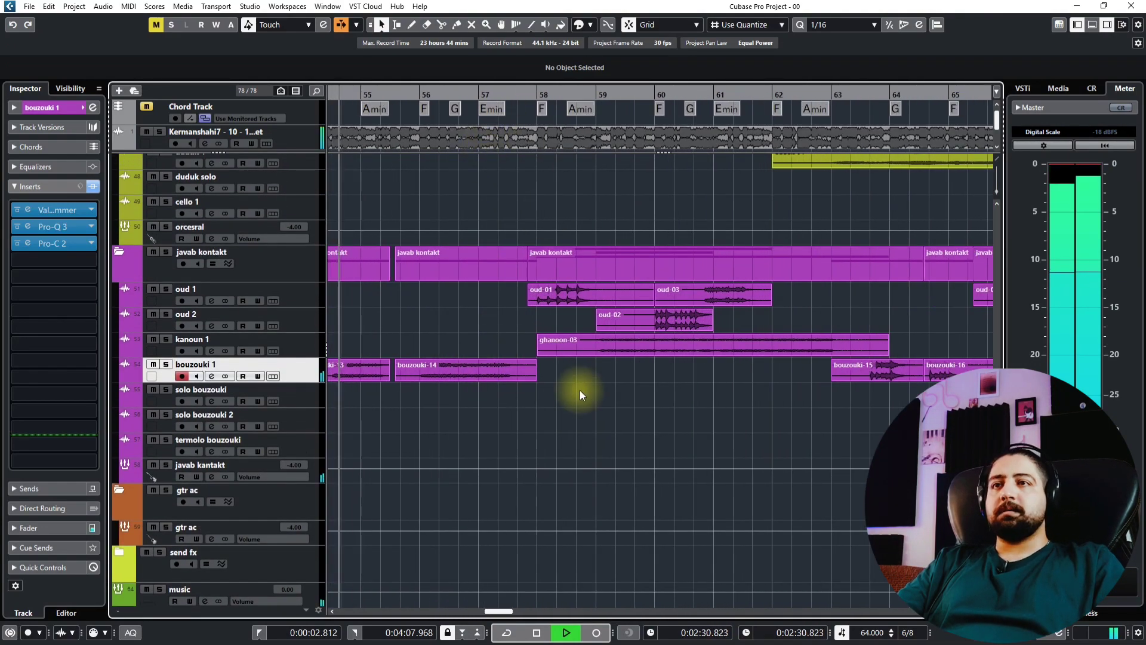
scroll(583, 391, "down", 4)
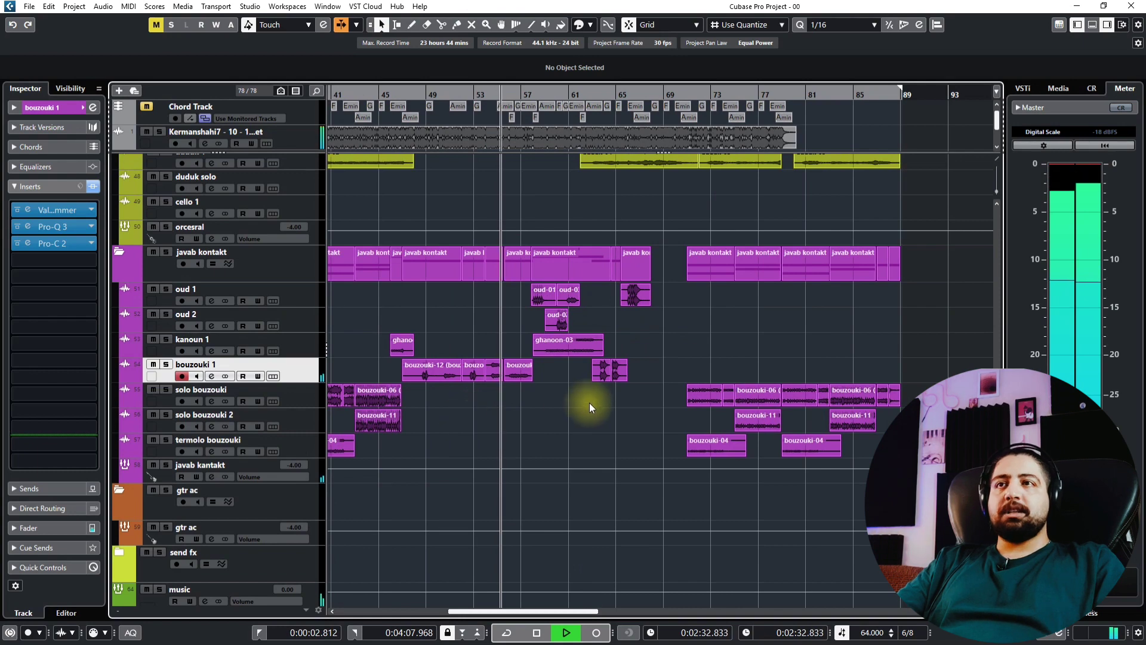
scroll(588, 400, "up", 1)
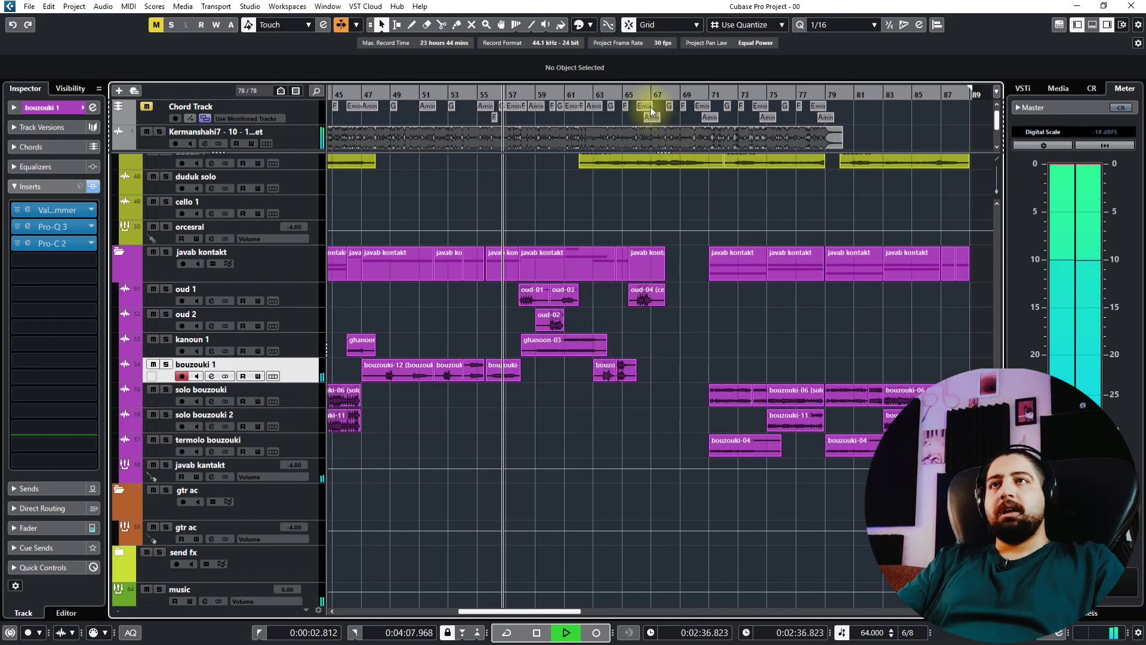
Move playback to around bar 65 and solo the oud 1 track
left_click(634, 94)
scroll(682, 365, "up", 3)
scroll(682, 364, "up", 1)
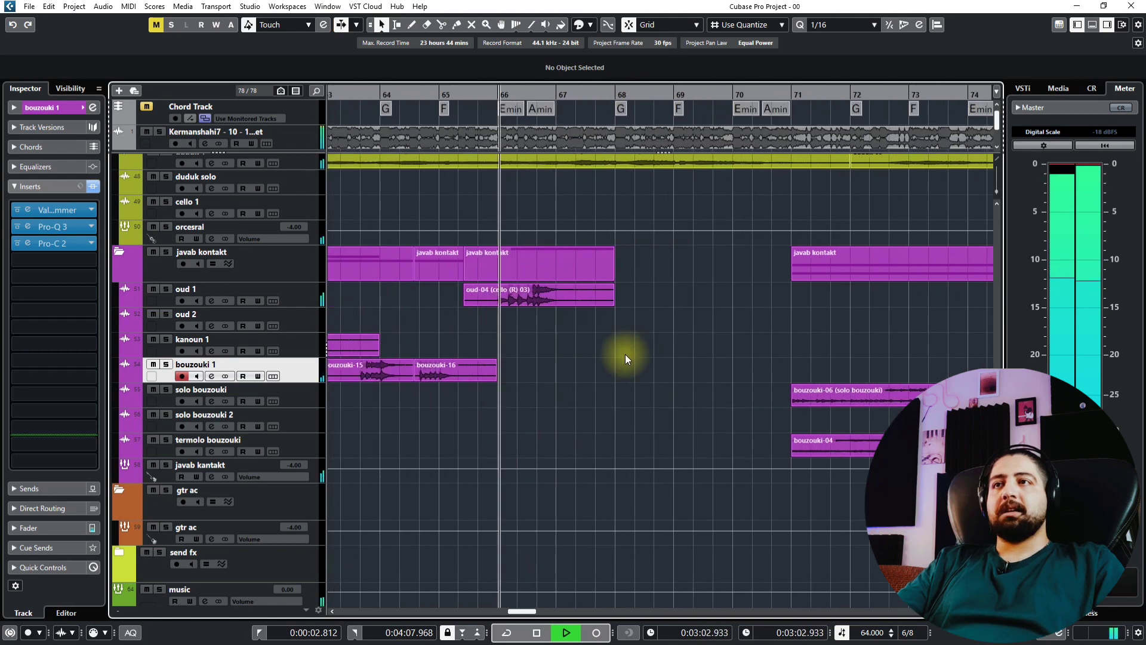
left_click(298, 300)
key("s")
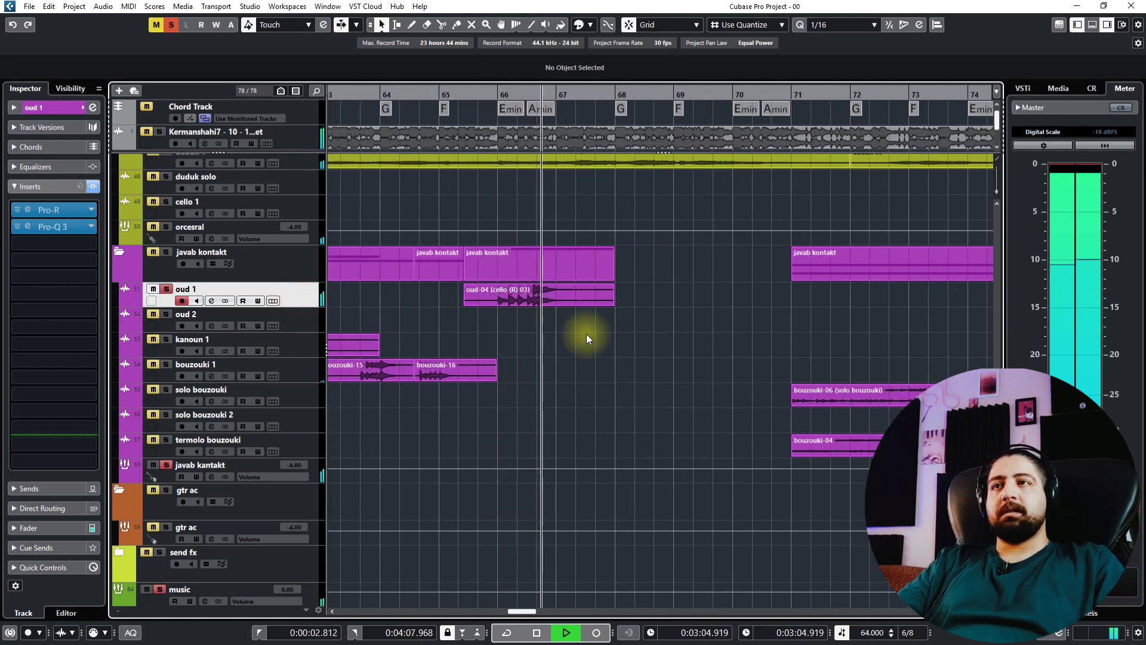
Replay the oud-04 clip from just before bar 66, and turn off the oud 1 solo
left_click(498, 325)
scroll(493, 349, "up", 3)
scroll(536, 363, "down", 4)
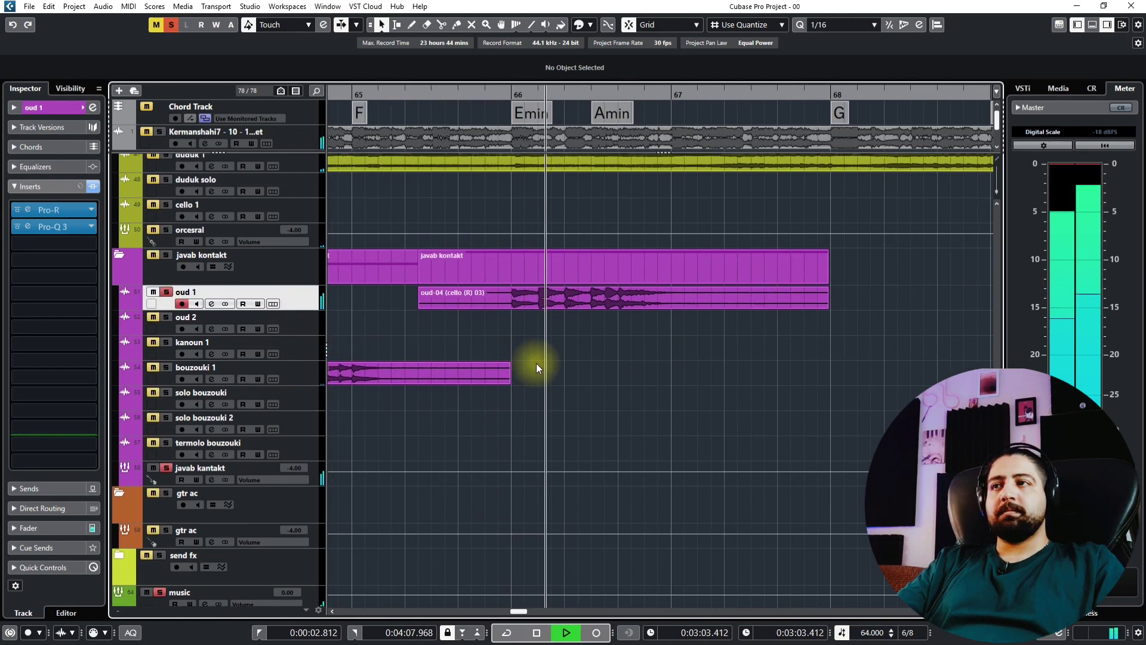
left_click_drag(871, 340, 632, 428)
key("s")
left_click_drag(689, 394, 485, 340)
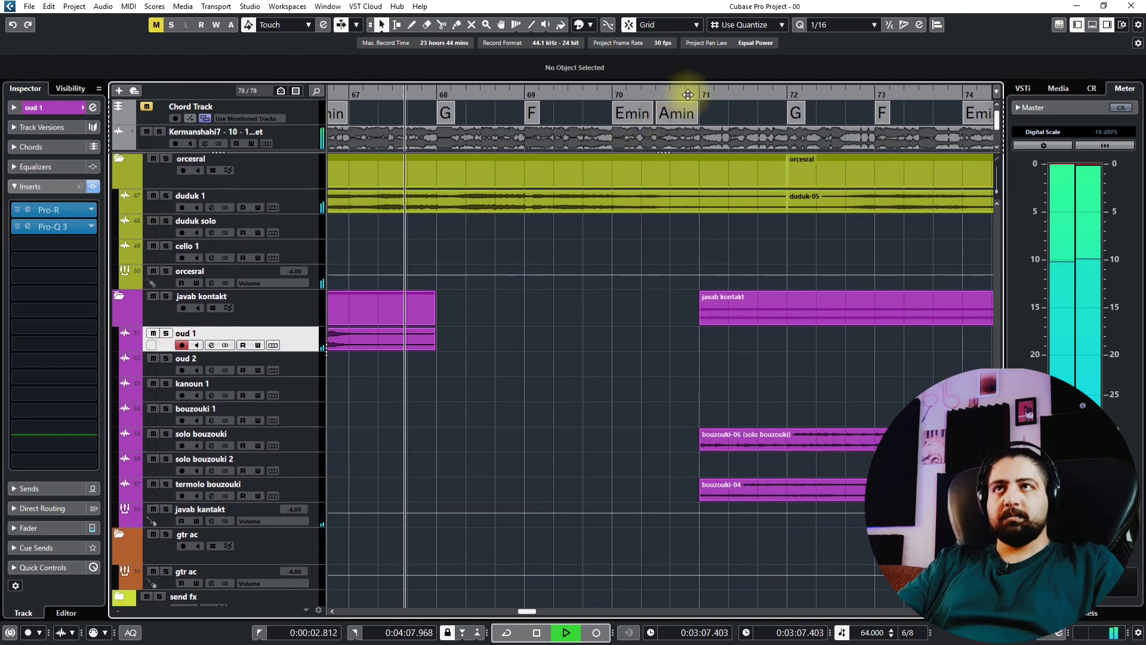
Solo duduk 1 to hear its part from bar 67 onward, and turn its solo off again
left_click(289, 193)
key("s")
left_click_drag(532, 206, 686, 207)
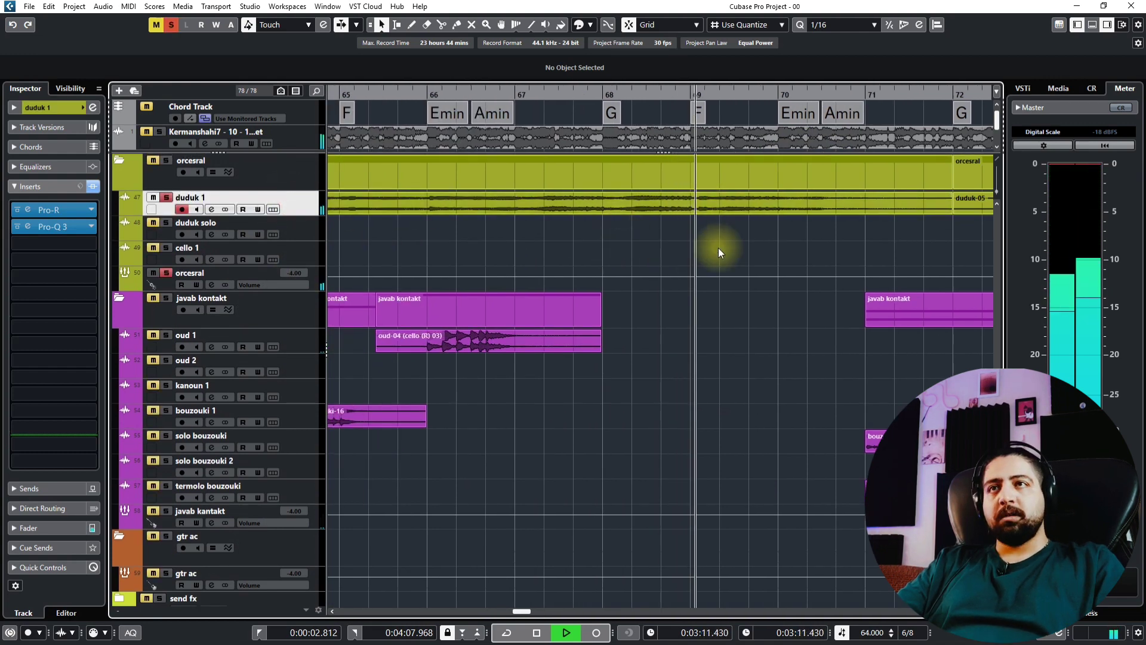
key("g")
left_click_drag(782, 226, 585, 275)
key("s")
scroll(585, 276, "up", 3)
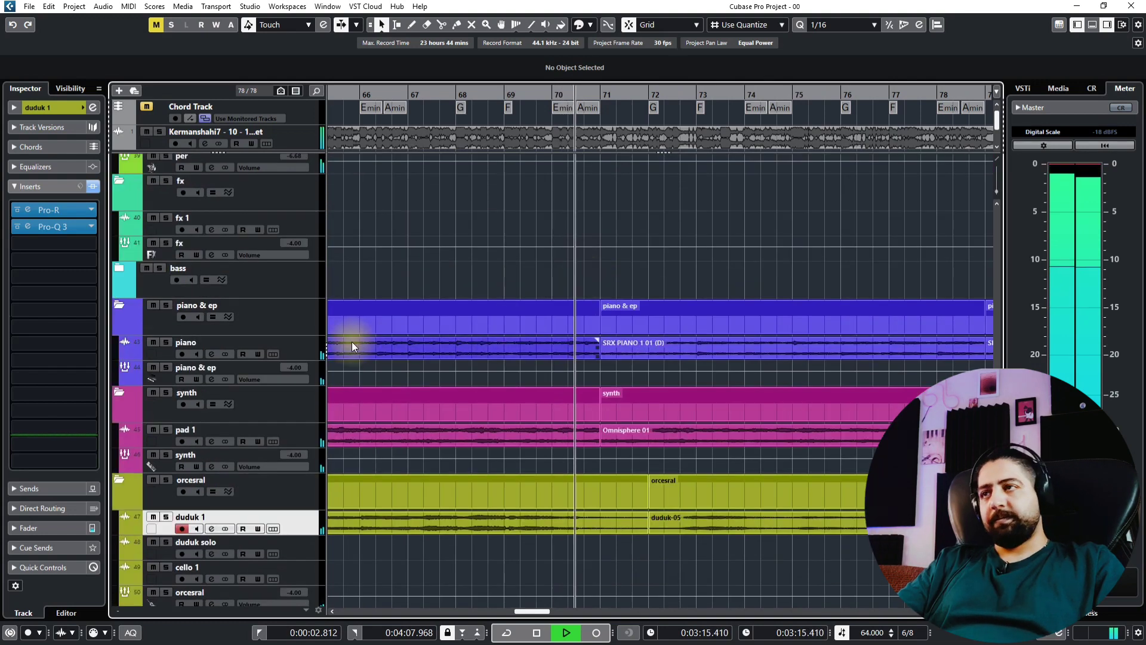
Solo the piano track to hear its SRX PIANO 1 01 (D) clip from bar 71, and turn the solo off
left_click(303, 346)
left_click(641, 353)
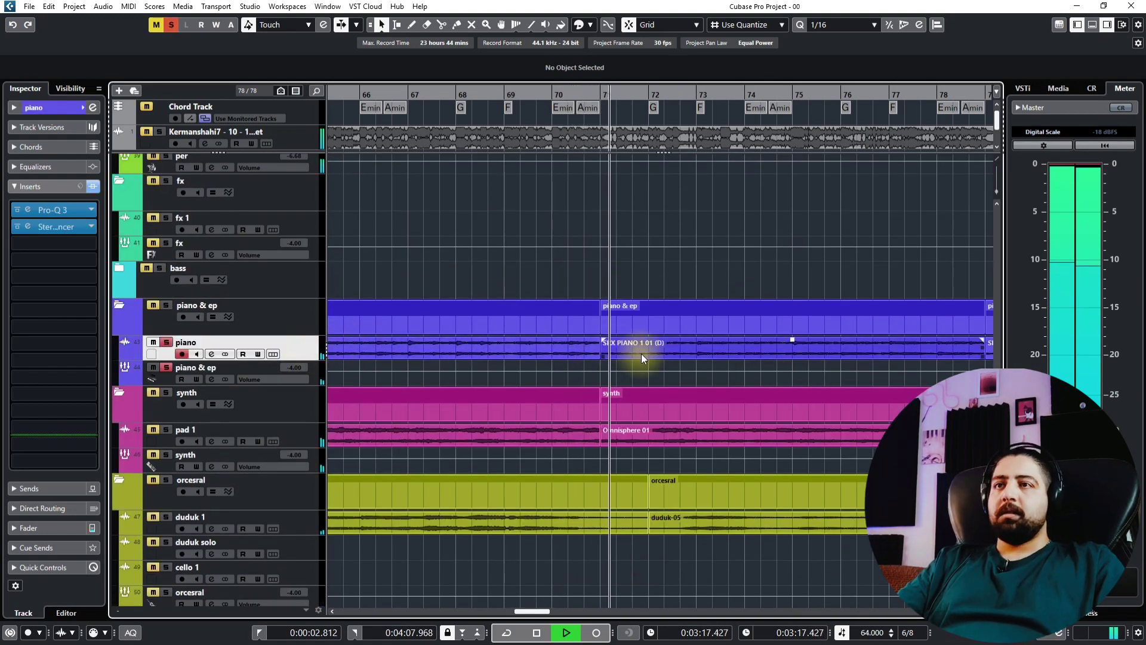
key("s")
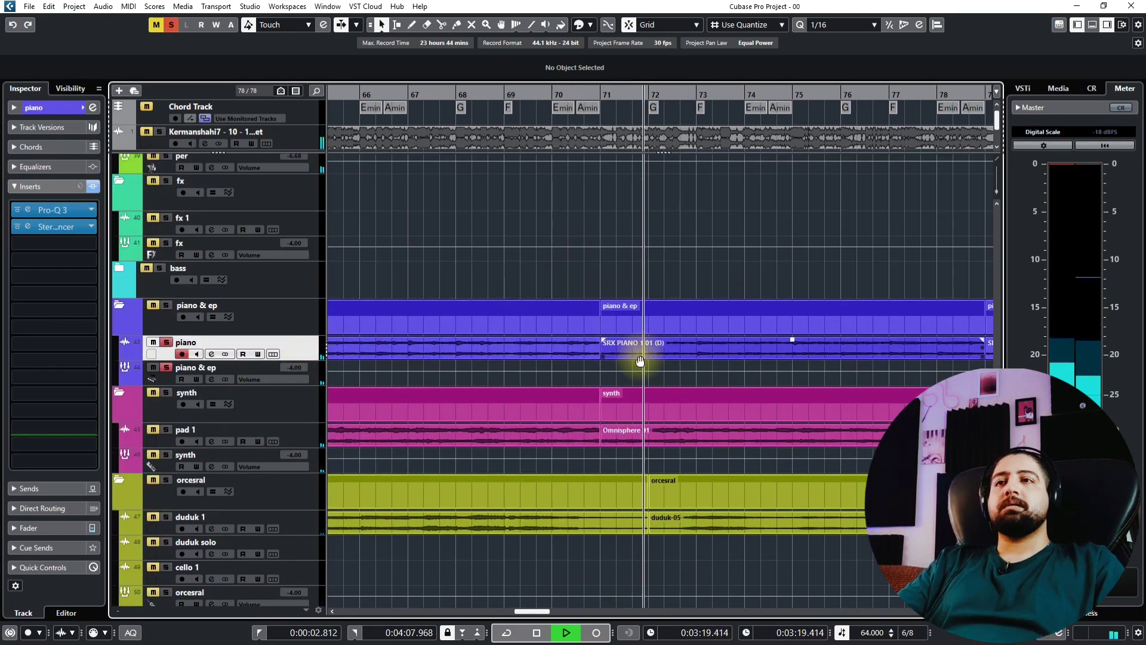
left_click_drag(642, 353, 577, 413)
scroll(578, 413, "up", 3)
scroll(578, 413, "down", 3)
key("s")
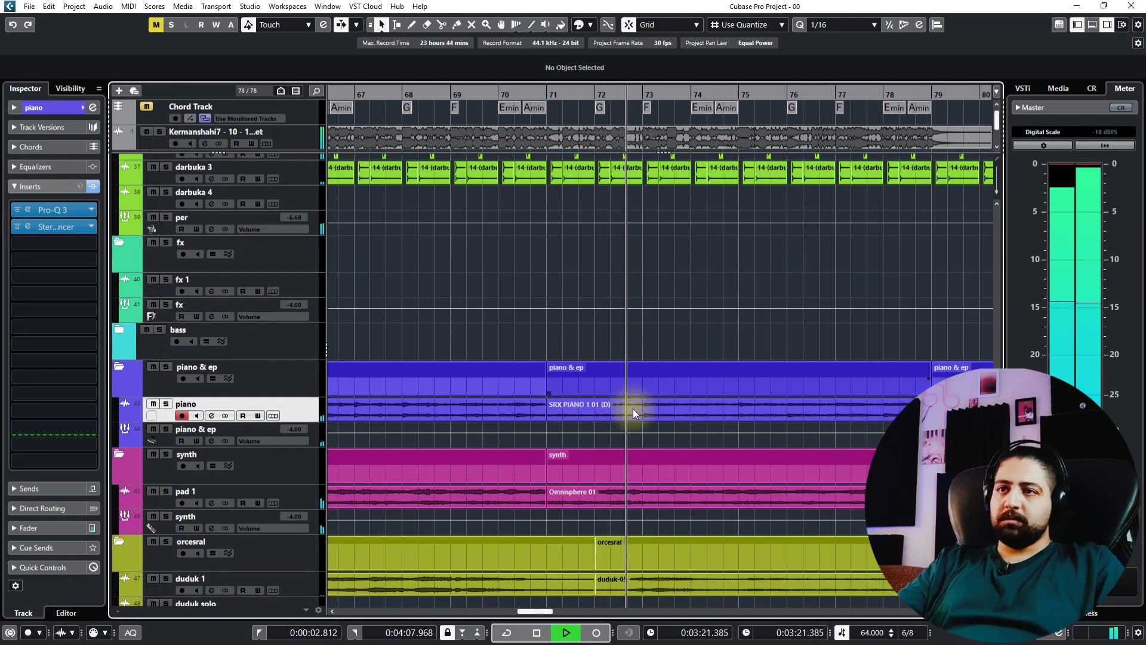
Examine the solo bouzouki, solo bouzouki 2 and termolo bouzouki clips from bar 71 to bar 79 during playback
scroll(633, 408, "up", 3)
scroll(645, 425, "down", 3)
scroll(644, 428, "down", 3)
scroll(644, 428, "down", 1)
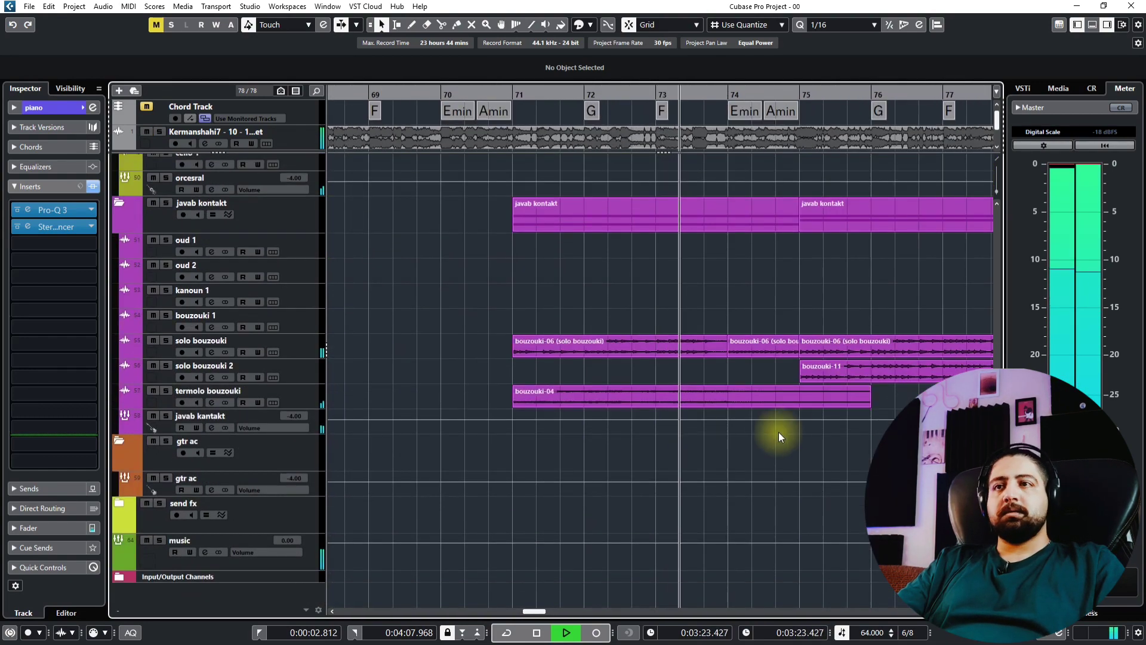
left_click_drag(728, 423, 619, 445)
scroll(619, 445, "up", 2)
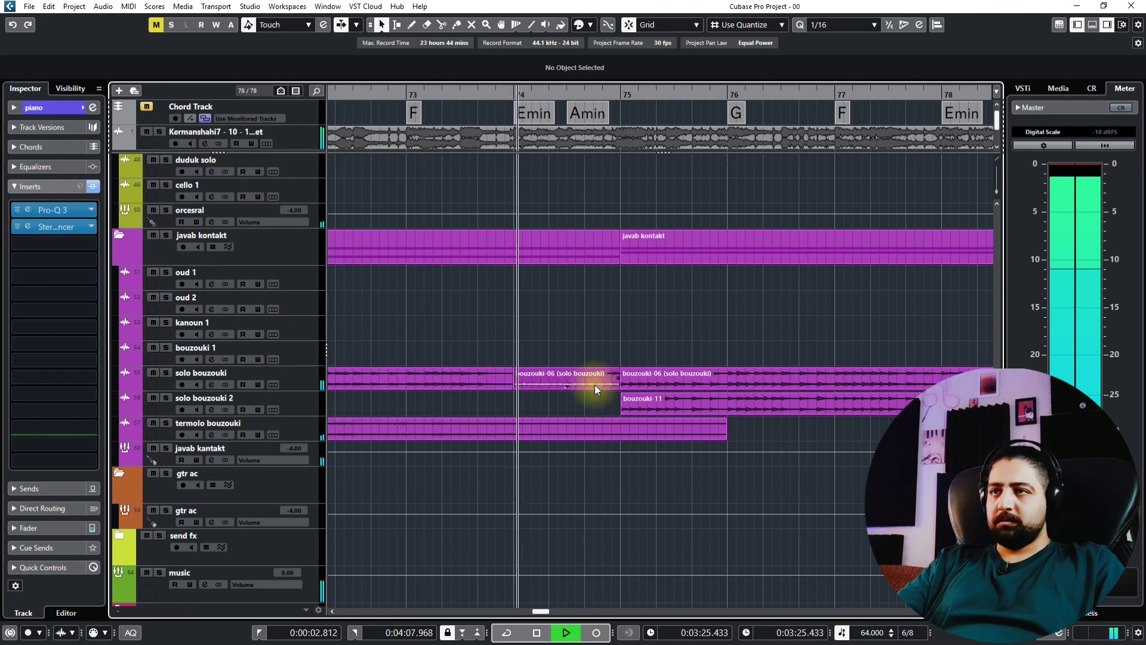
left_click_drag(593, 385, 480, 379)
left_click_drag(711, 351, 574, 382)
scroll(574, 381, "down", 3, "ctrl")
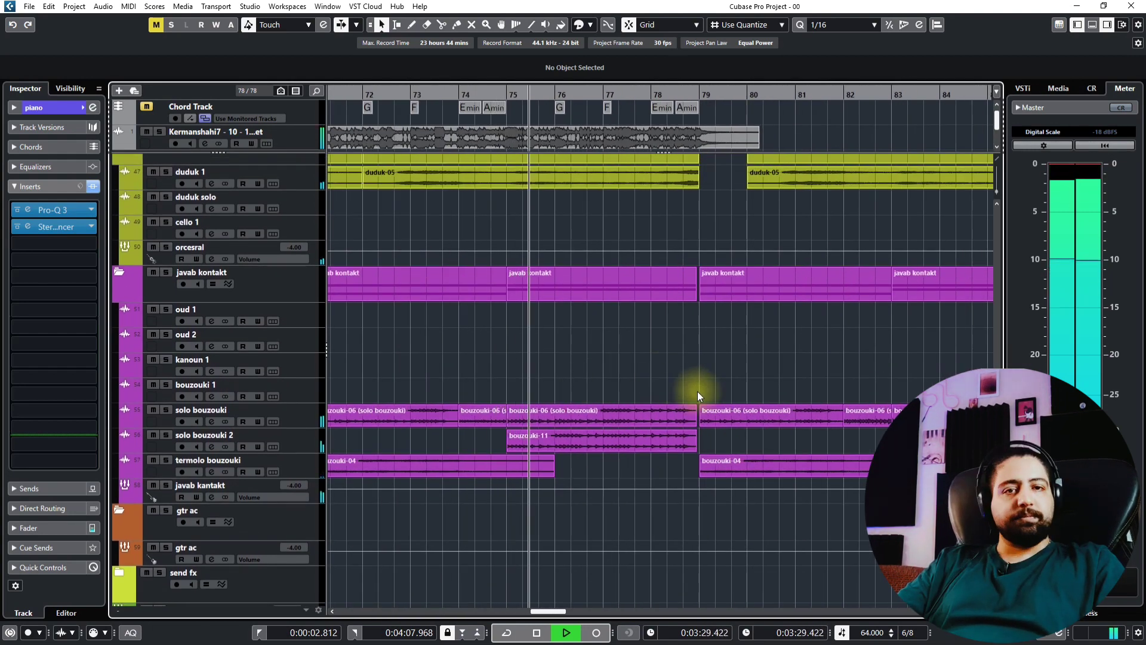
left_click_drag(697, 392, 568, 396)
scroll(502, 399, "up", 3, "ctrl")
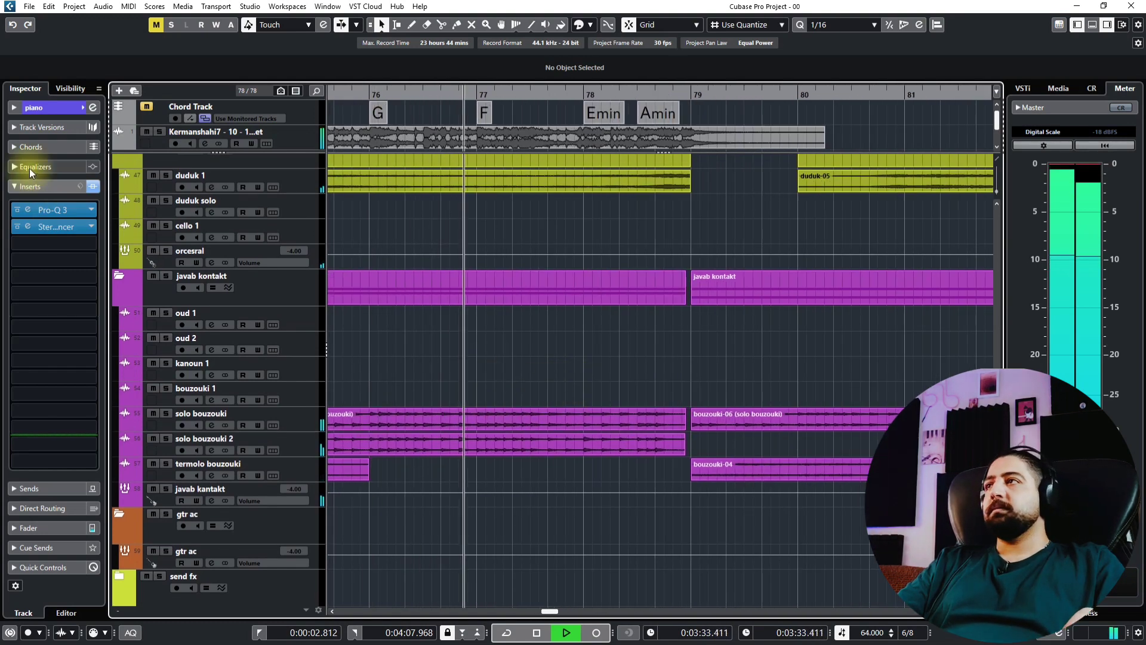
Expand the piano track's basic settings in the Inspector and compare the bouzouki sections before and after bar 79
left_click(41, 108)
left_click_drag(672, 324, 442, 367)
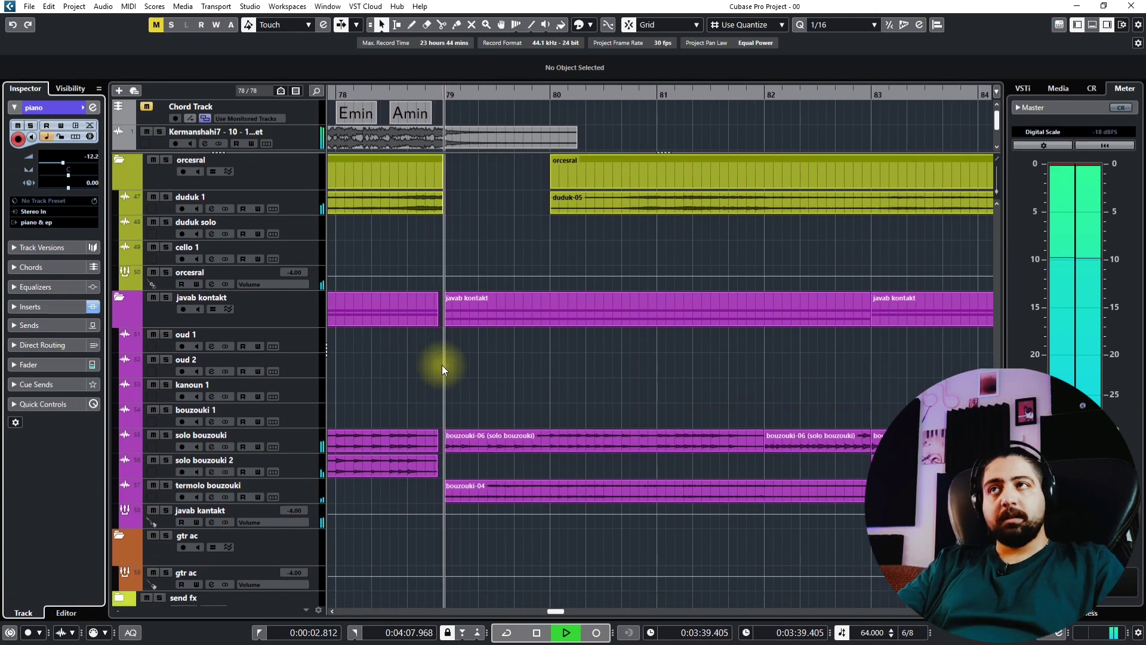
left_click_drag(624, 382, 668, 297)
scroll(553, 387, "down", 3)
scroll(561, 394, "down", 2)
left_click_drag(409, 293, 494, 295)
scroll(420, 288, "down", 2)
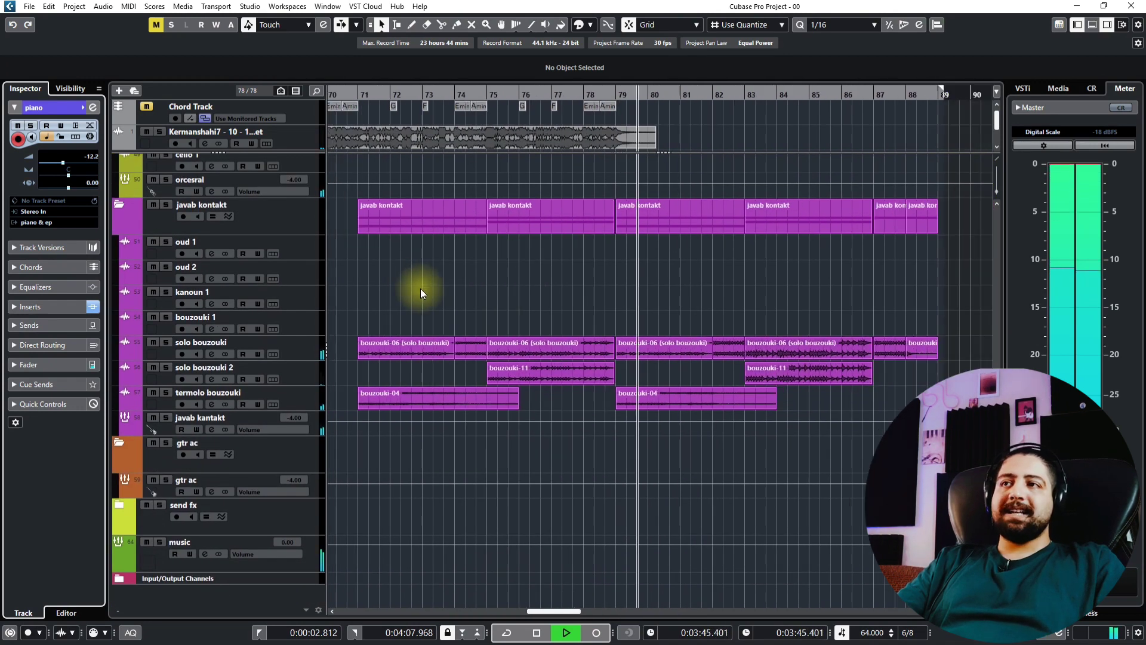
Select all bouzouki clips from bar 71 to the end, follow them to bar 86, and clear the selection
left_click_drag(401, 288, 897, 413)
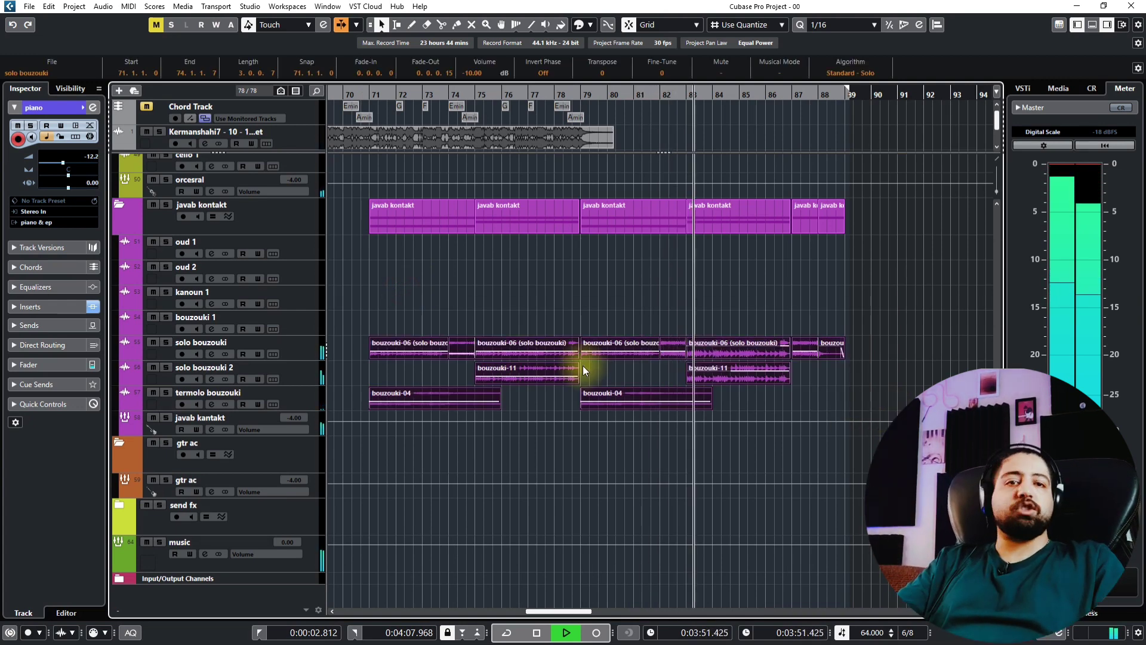
scroll(712, 364, "up", 2)
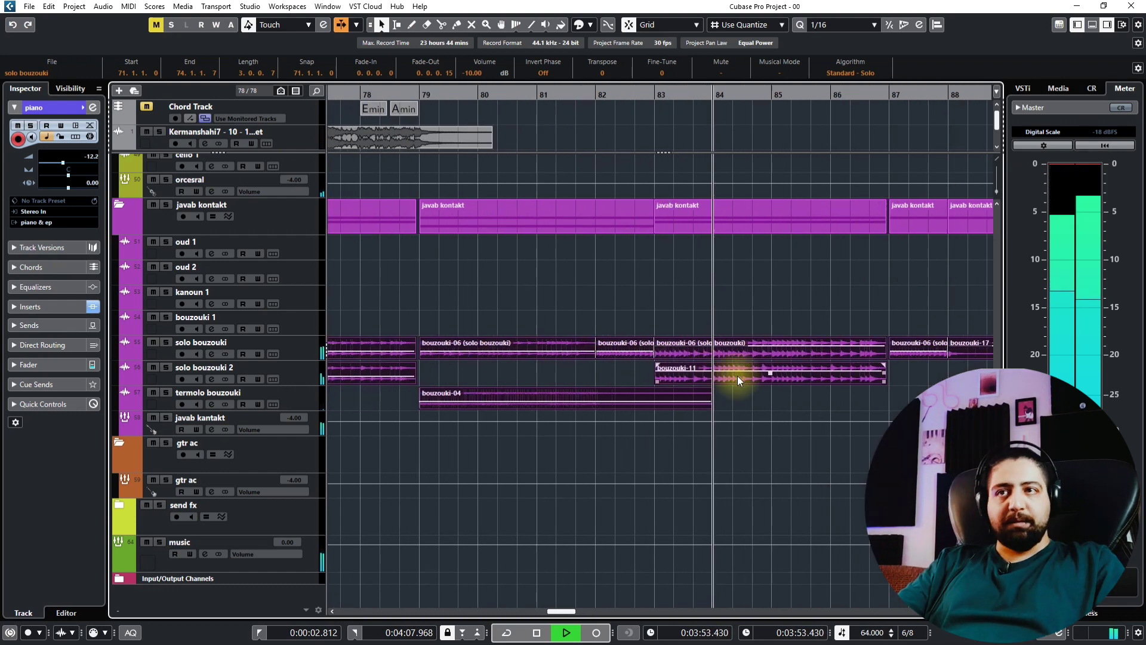
left_click_drag(779, 356, 615, 359)
scroll(616, 376, "up", 1)
left_click_drag(813, 372, 701, 387)
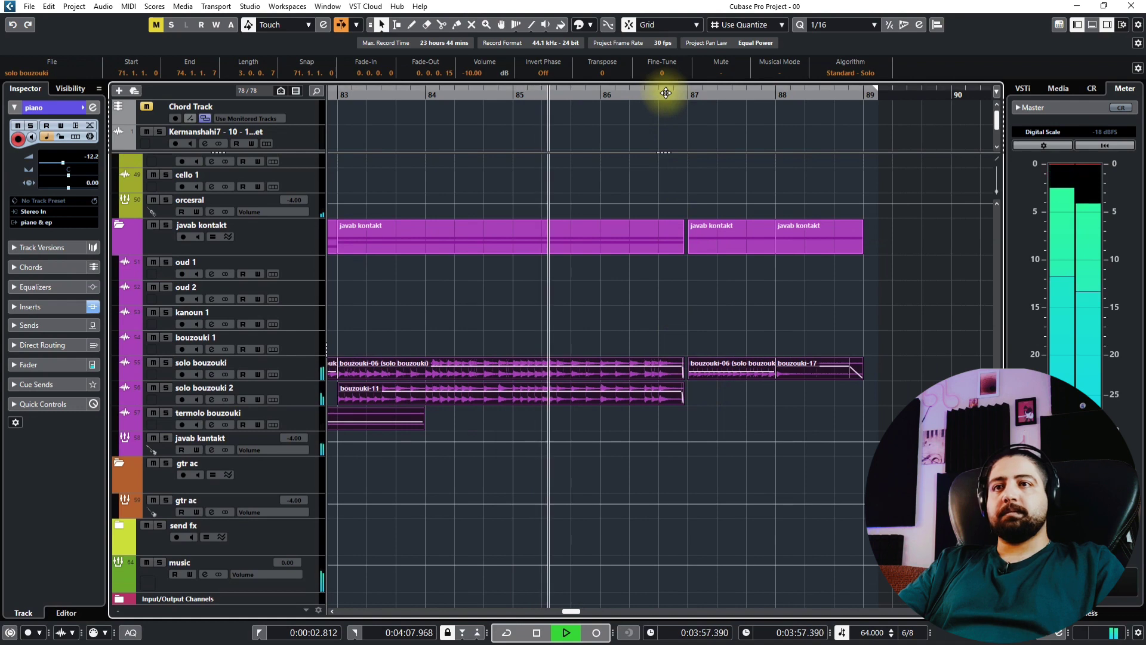
left_click_drag(747, 317, 653, 319)
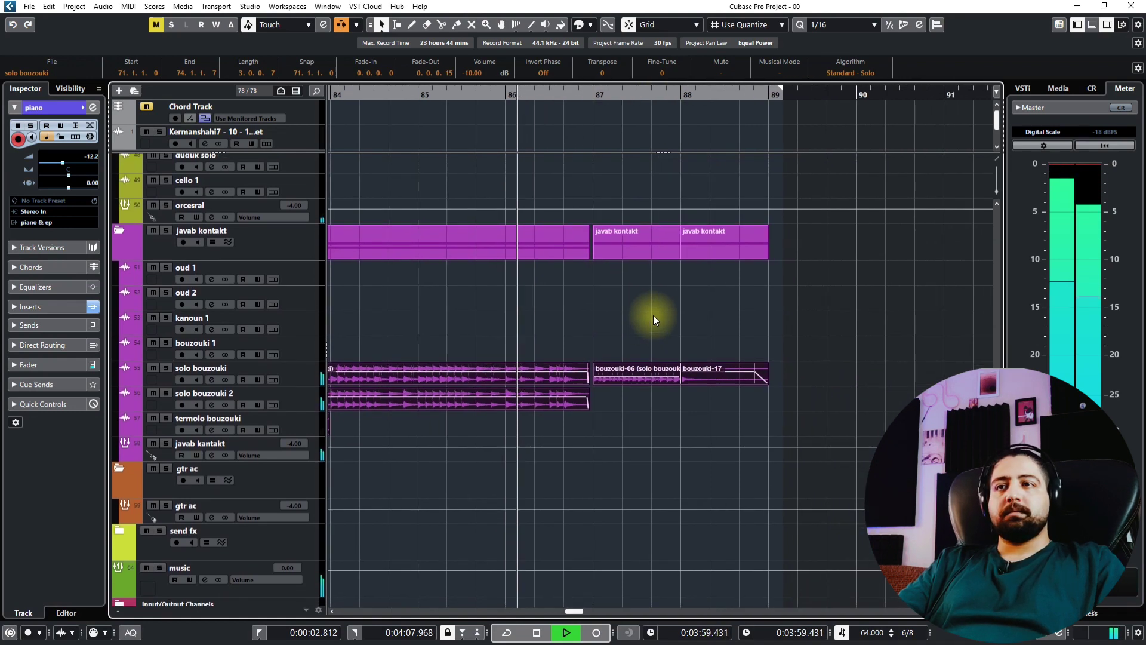
scroll(653, 320, "up", 3)
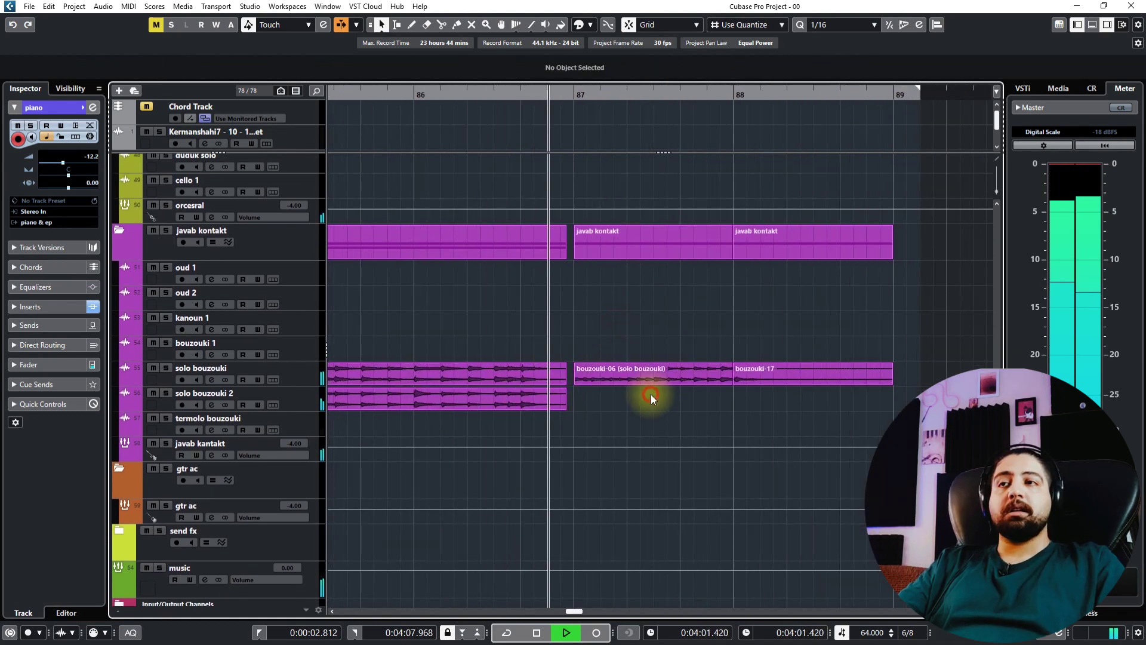
Solo the solo bouzouki track, replay its ending from just before bar 87, turn off the solo and stop playback
left_click(302, 375)
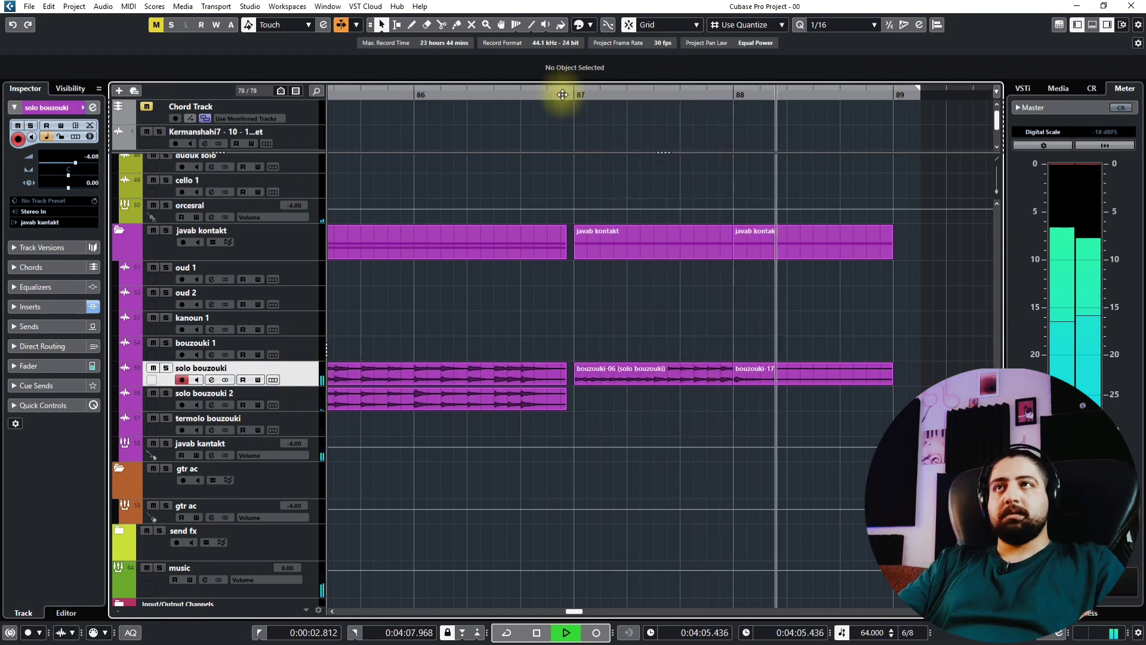
left_click_drag(564, 93, 547, 96)
key("s")
key("space")
key("space")
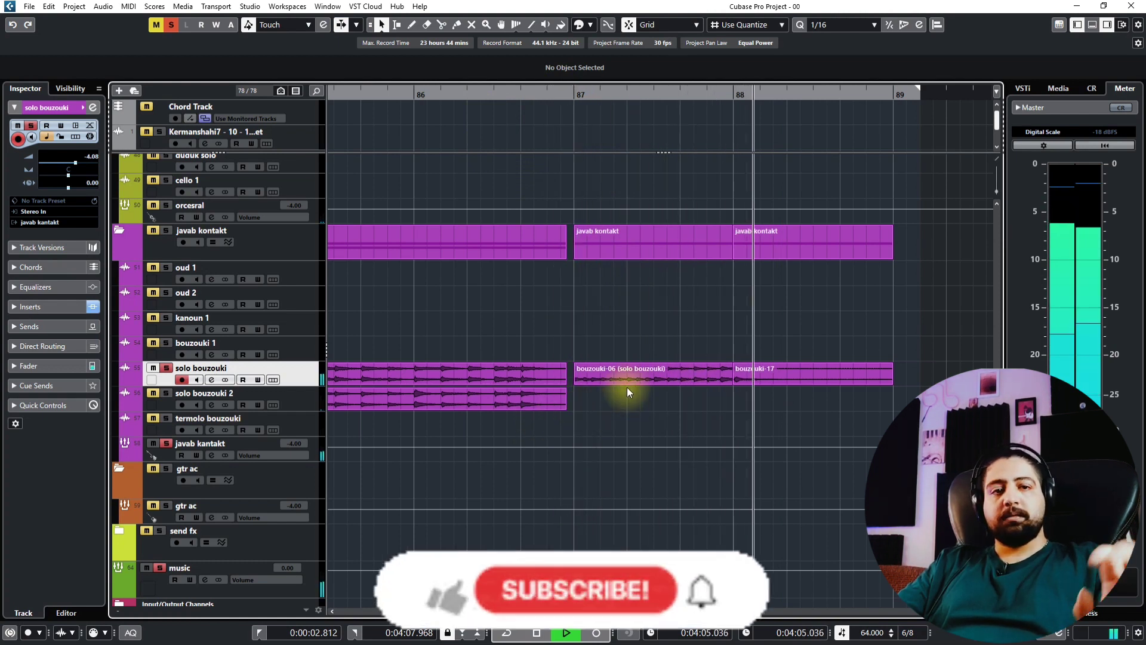
key("s")
key("space")
scroll(612, 383, "down", 3)
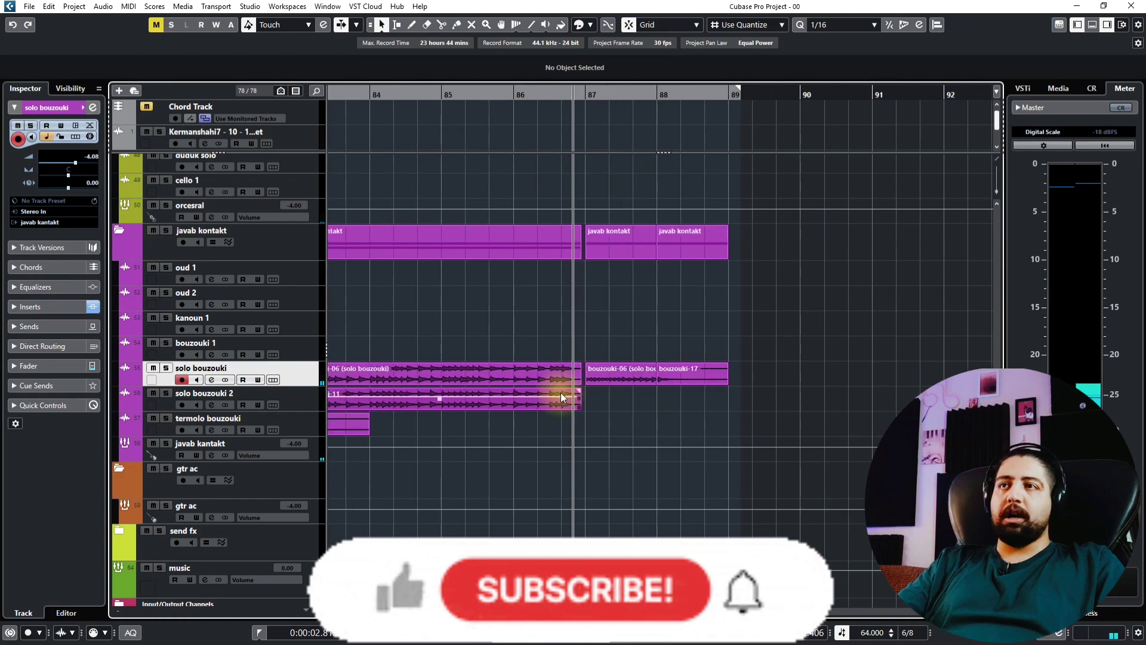